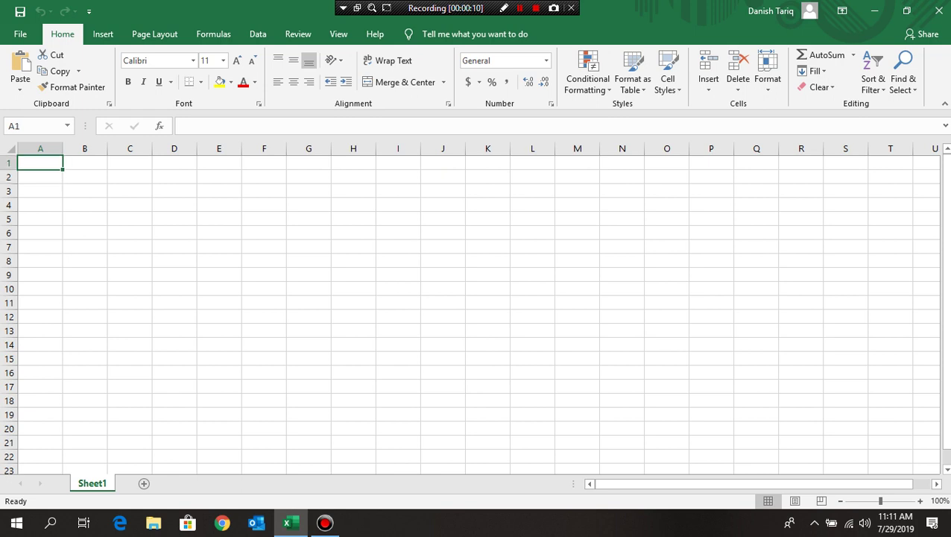
- Type 'RESULT CARD' in A1 and merge-and-centre it across A1:D2
text(RES)
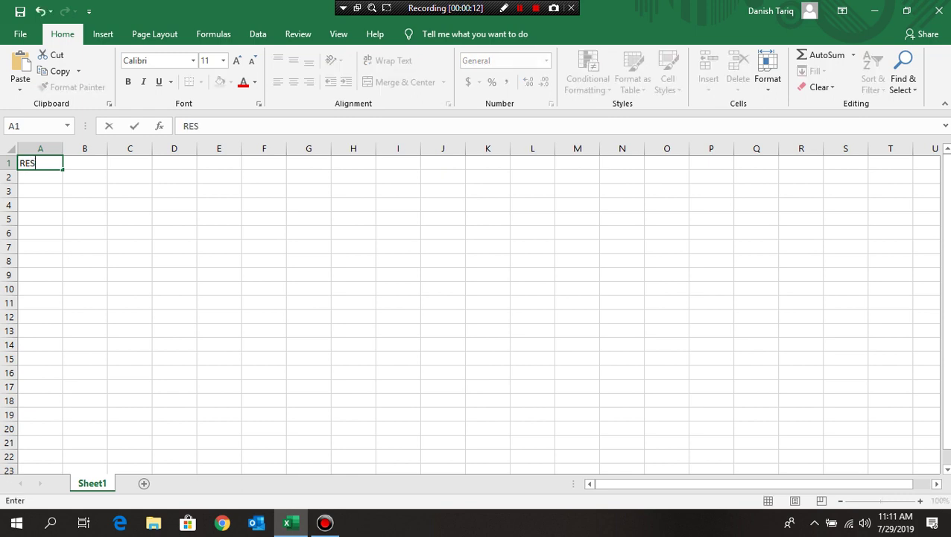
text(ULT C)
text(ARS)
key(BackSpace)
text(D)
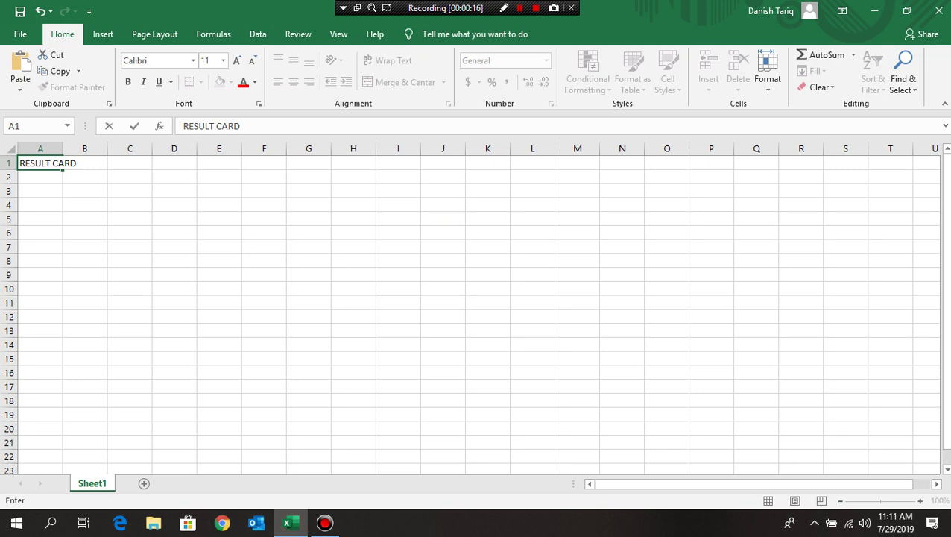
key(Return)
drag(45, 164, 175, 177)
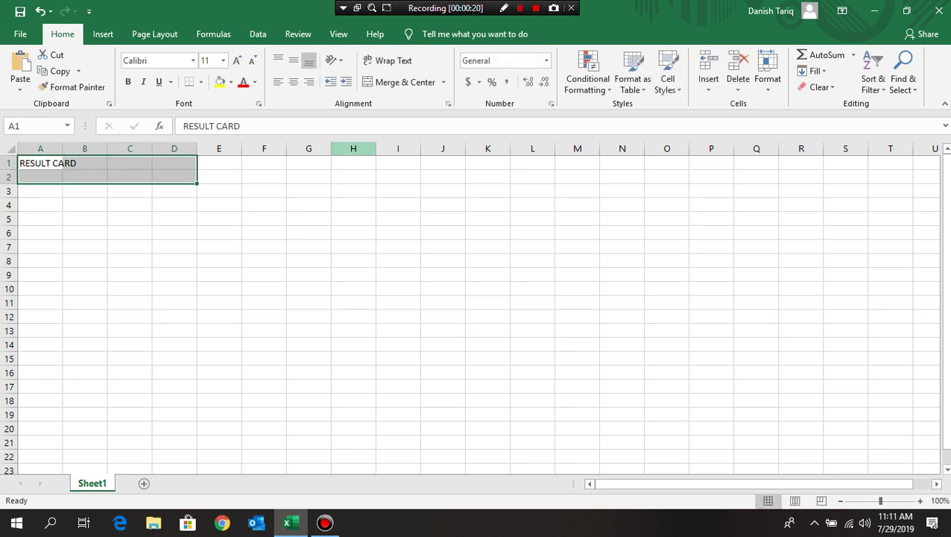
click(405, 82)
click(308, 316)
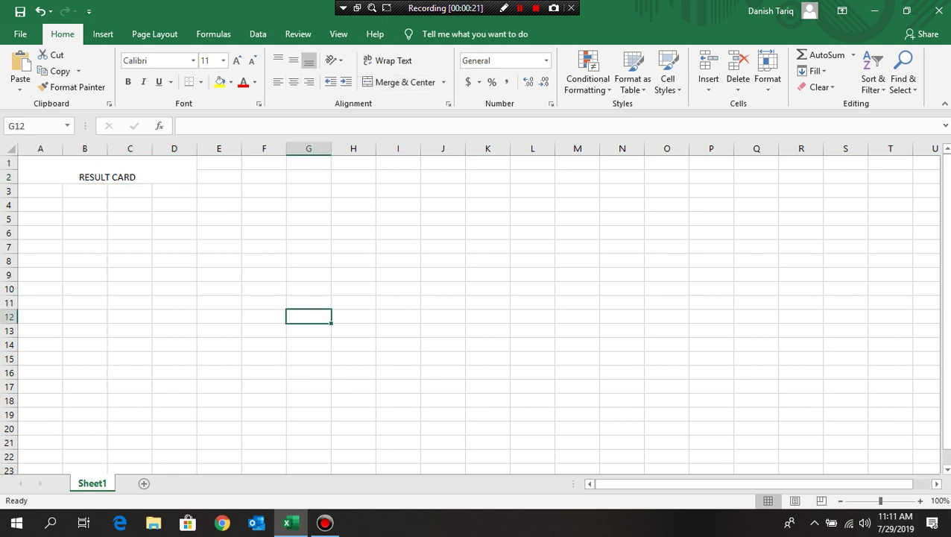
click(108, 170)
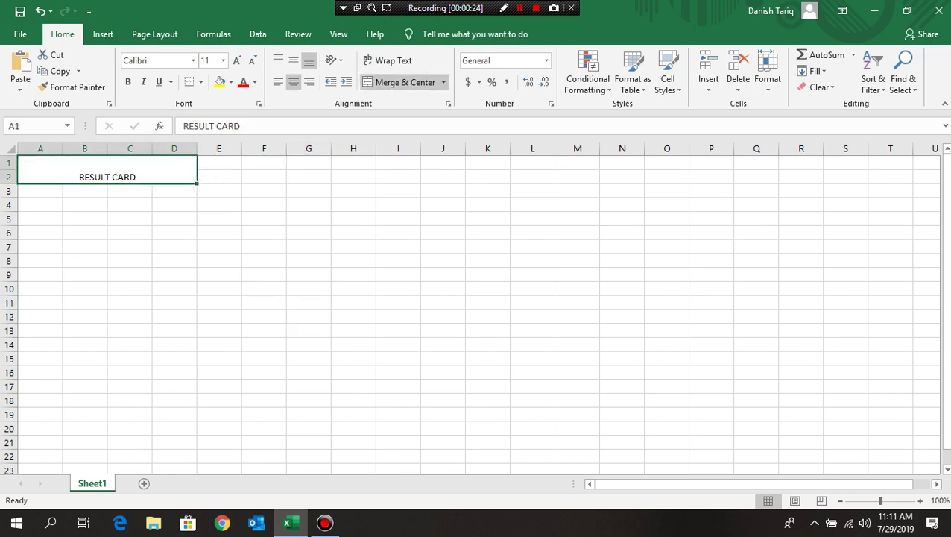
key(Down)
key(Down)
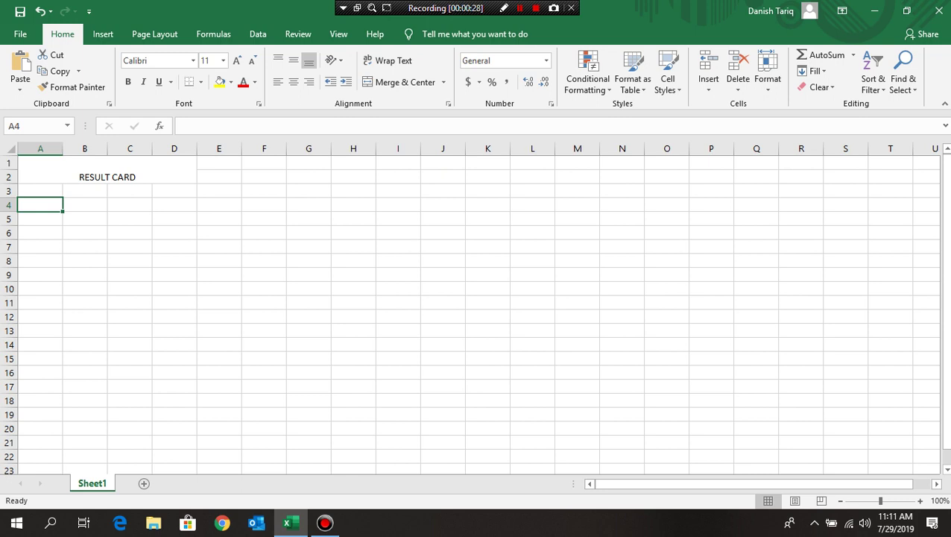
- Enter the headings S/N, Student Name and Marks in A4:C4
text(S/)
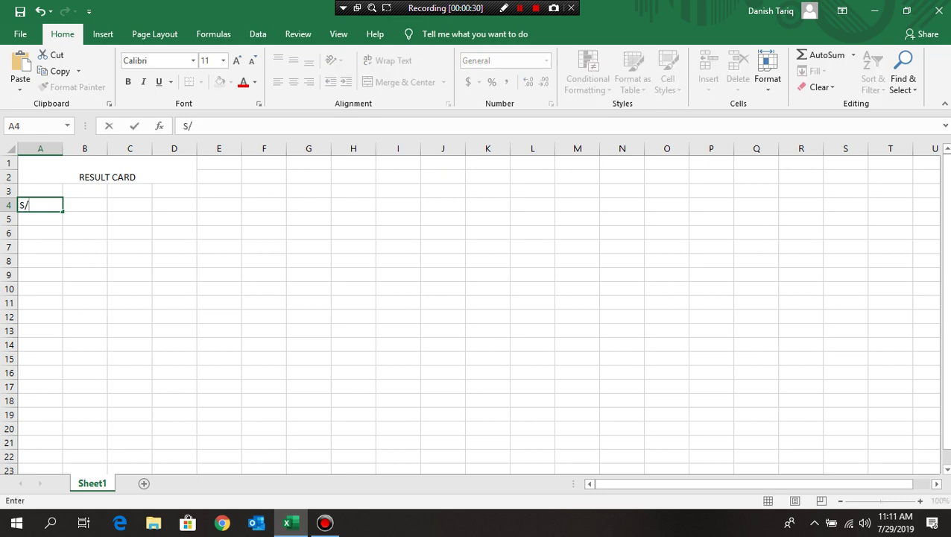
text(N)
key(Tab)
text(Stud)
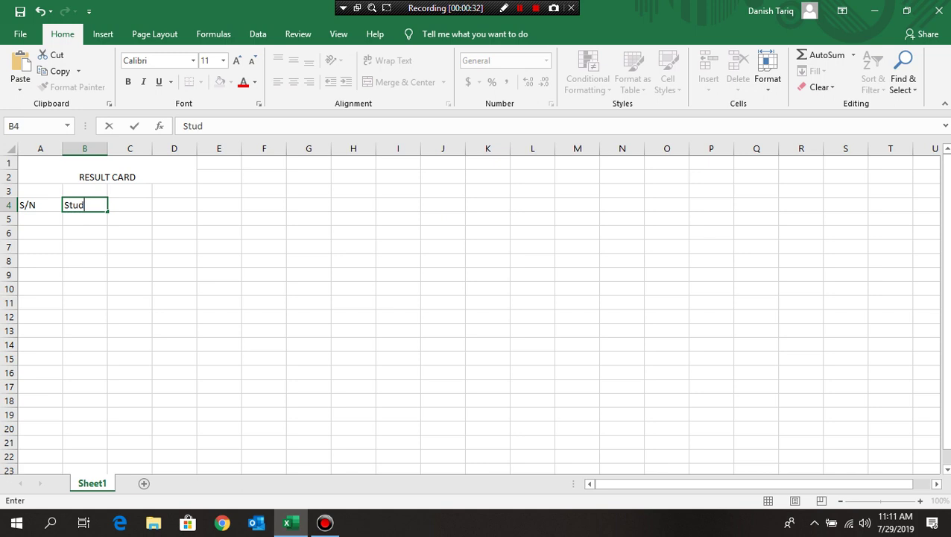
text(ent Name)
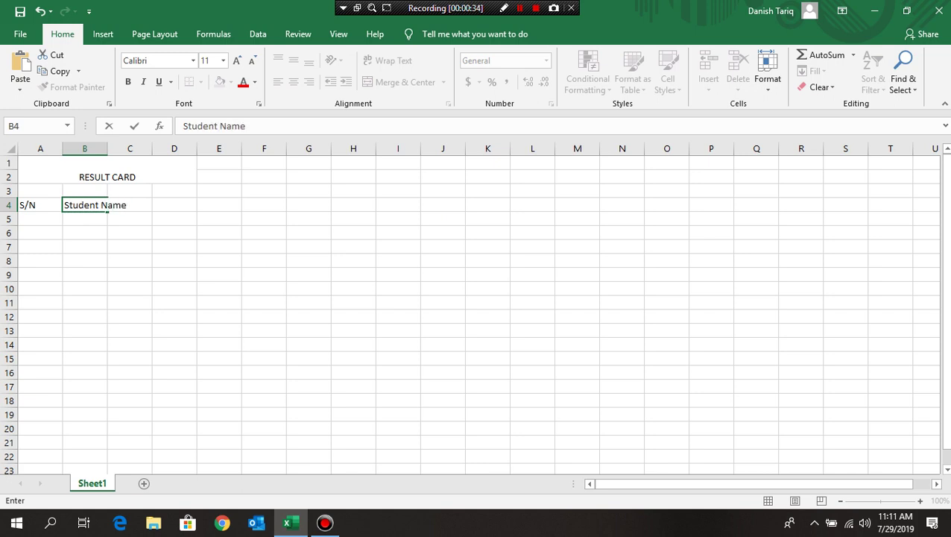
key(Tab)
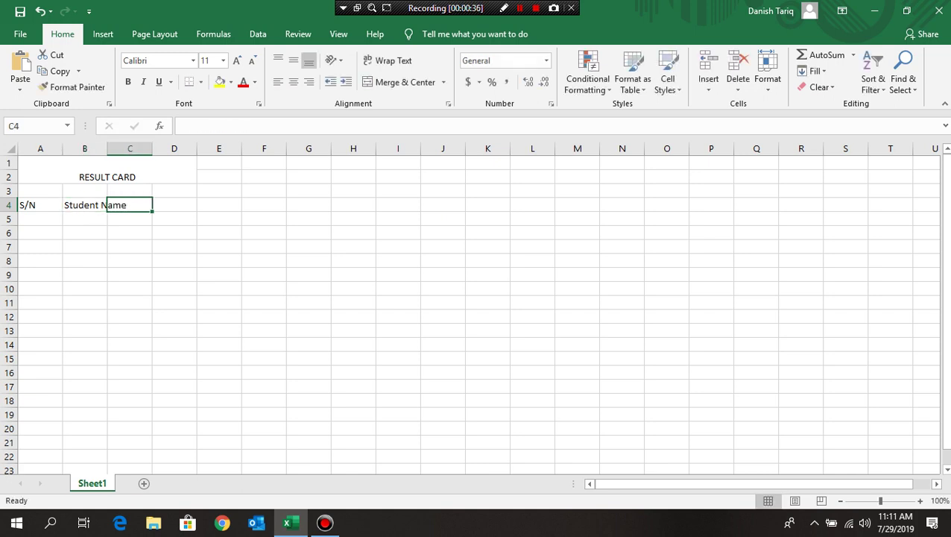
text(Marks)
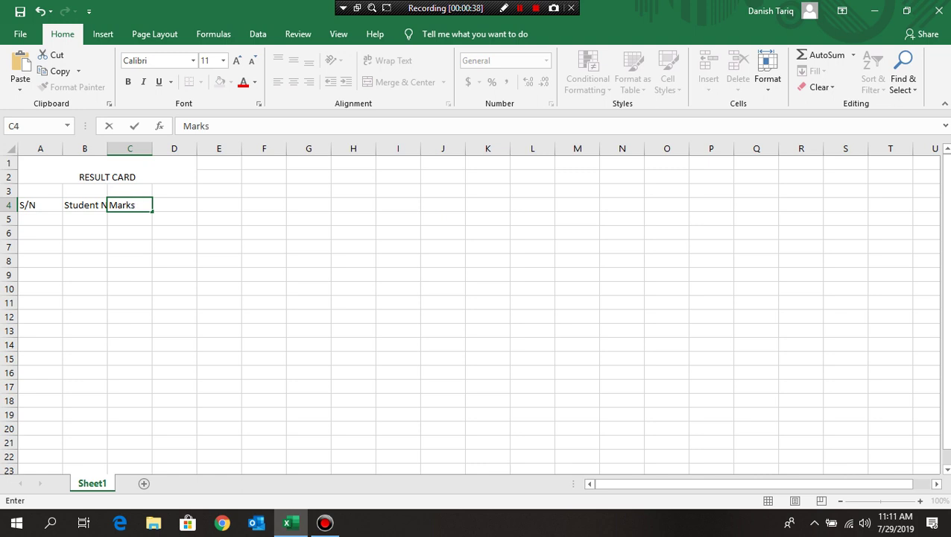
key(Return)
- Add the headings Percentage and Pass / Fail in D4:E4
key(Up)
key(Right)
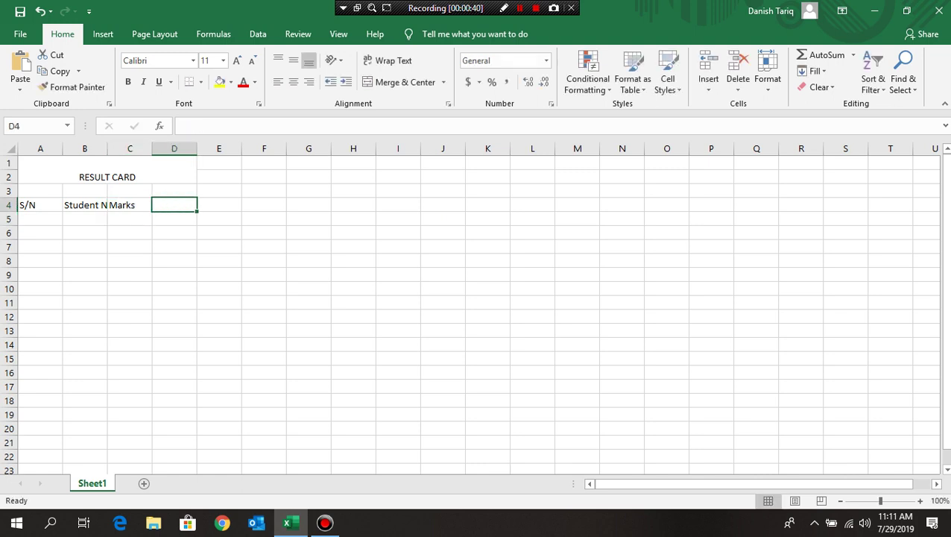
text(Percen)
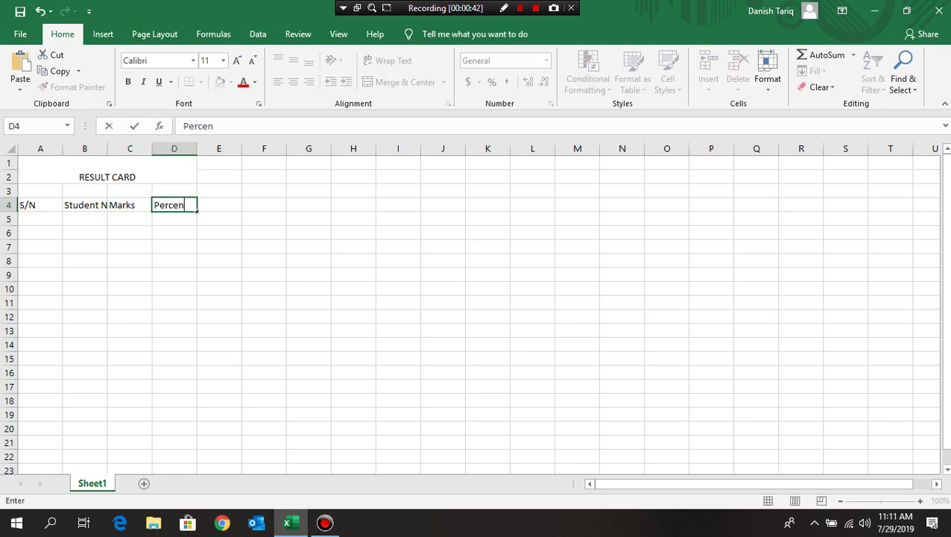
text(tage)
key(Return)
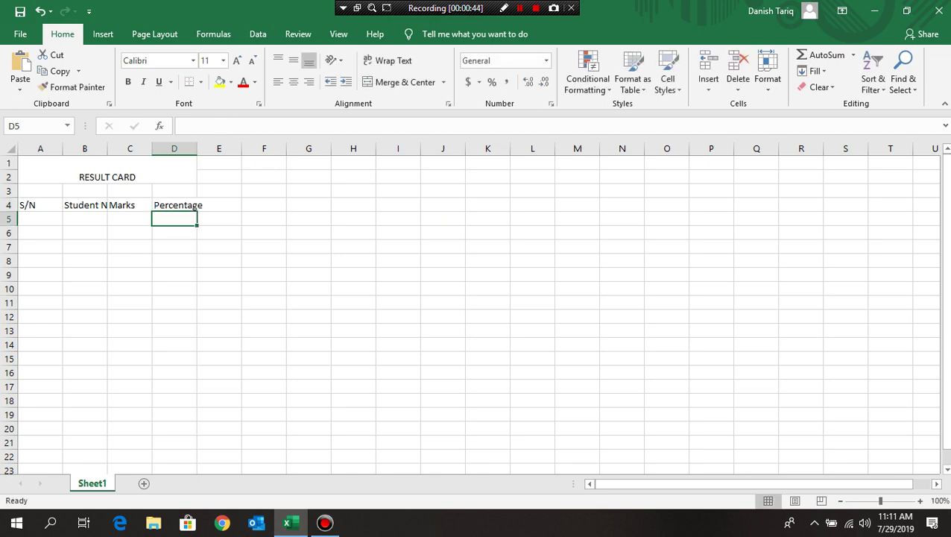
key(Up)
key(Right)
text(P)
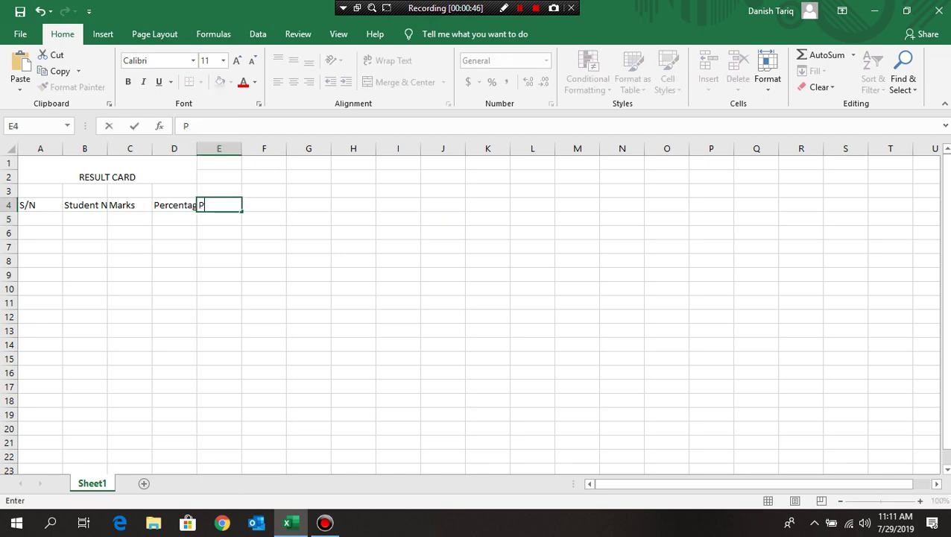
text(ass /)
text( Fail)
key(Return)
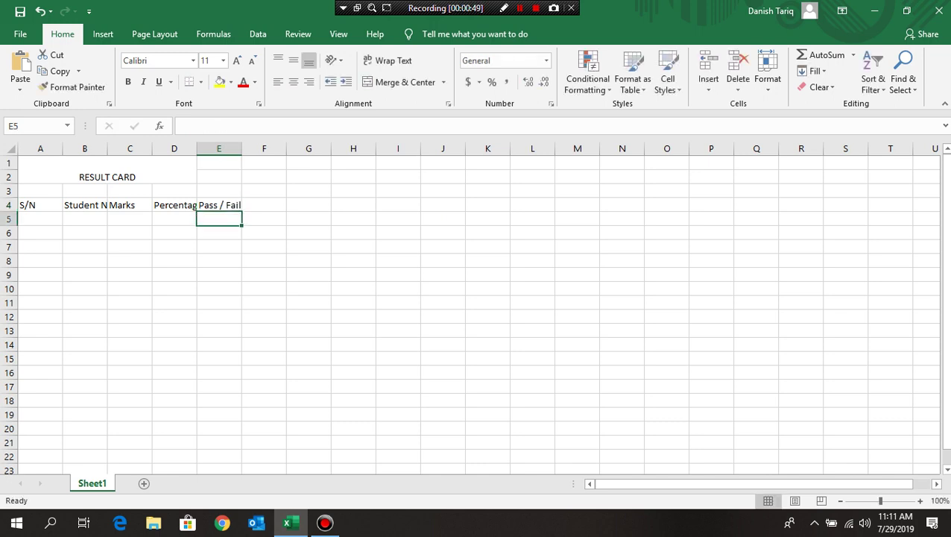
click(219, 205)
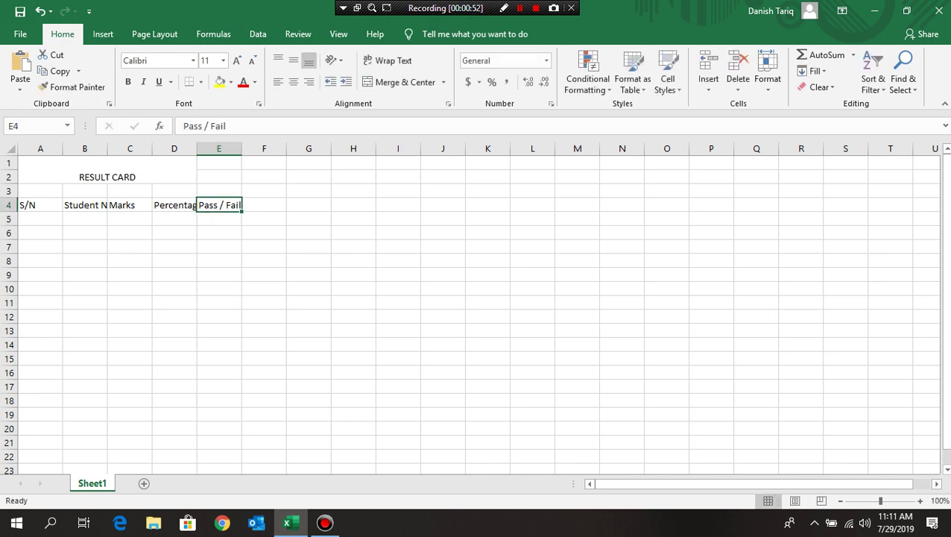
click(40, 219)
- Fill serial numbers 1 to 10 down A5:A14 and adjust column A's width
text(1)
key(Return)
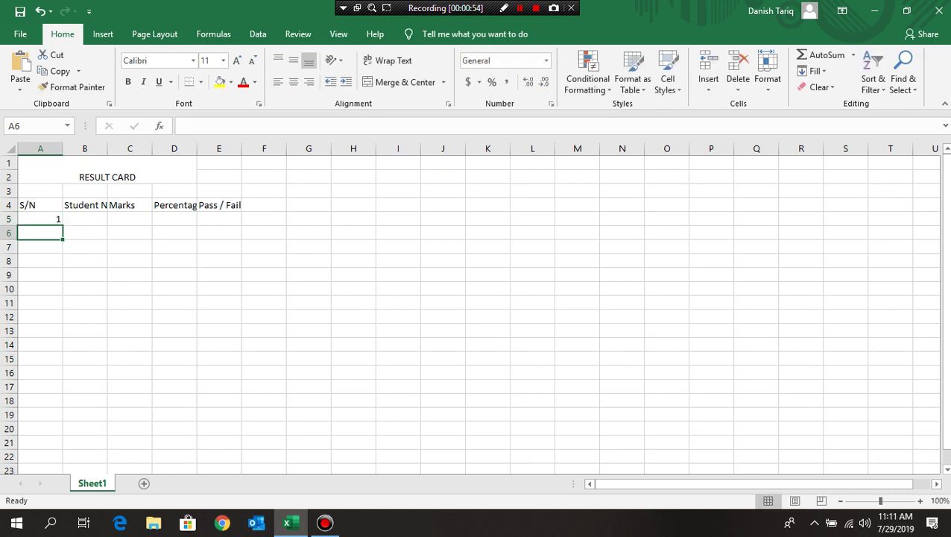
text(2)
key(Return)
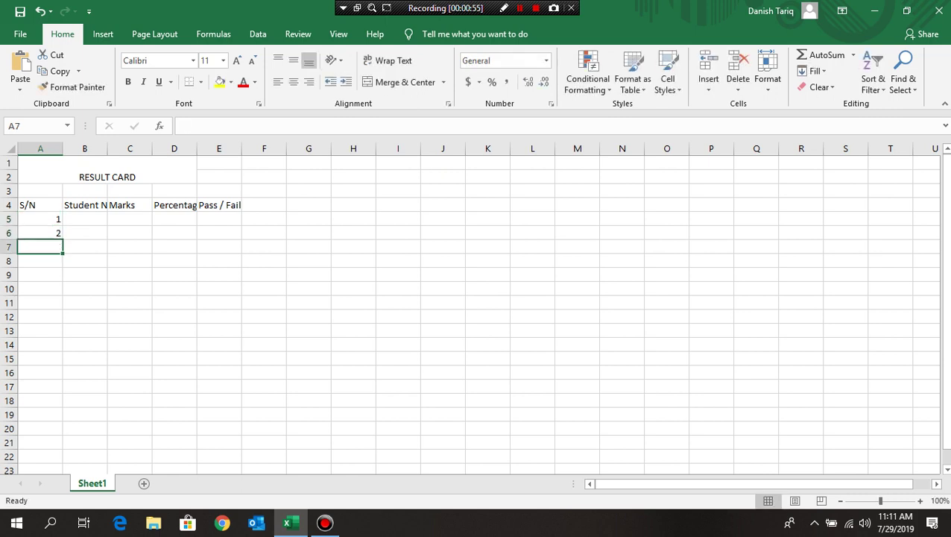
mouse_move(40, 218)
mouse_down()
mouse_move(41, 233)
mouse_move(64, 253)
mouse_move(64, 349)
mouse_up()
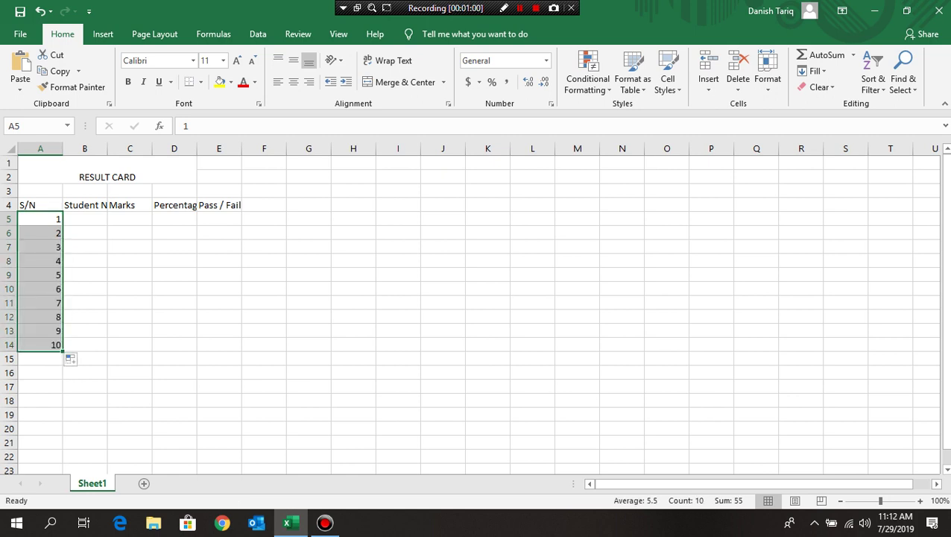
click(84, 218)
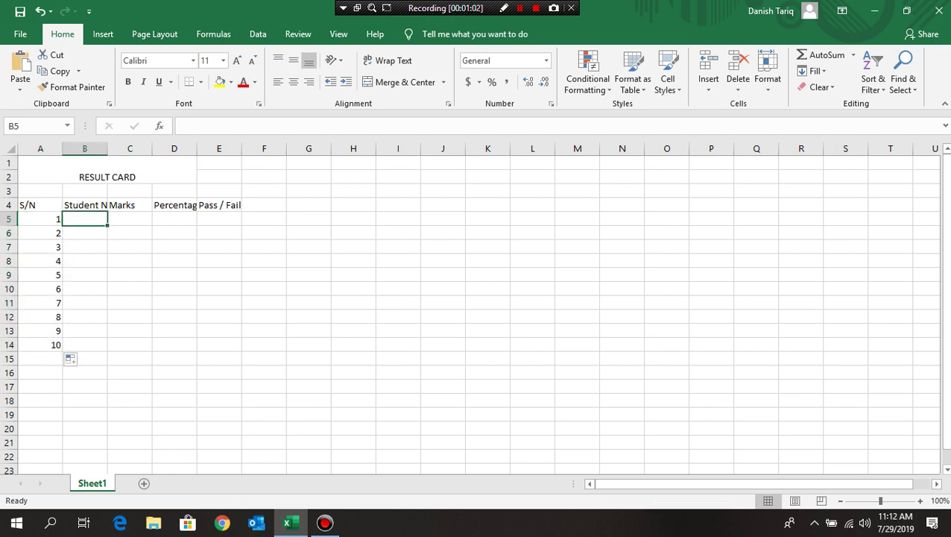
mouse_move(63, 148)
mouse_down()
mouse_move(41, 148)
mouse_move(301, 148)
mouse_up()
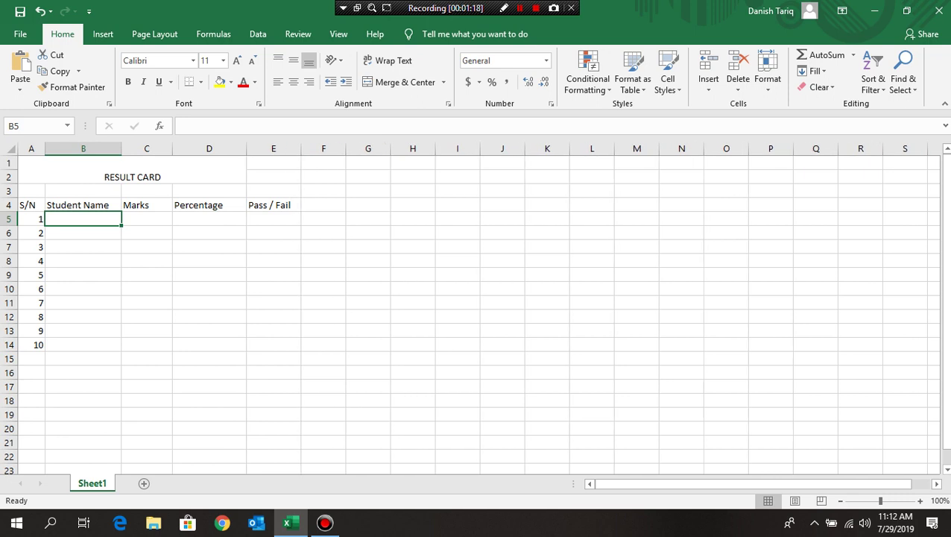
- Re-merge the RESULT CARD title across A1:E2, centred horizontally and vertically
drag(132, 172, 273, 177)
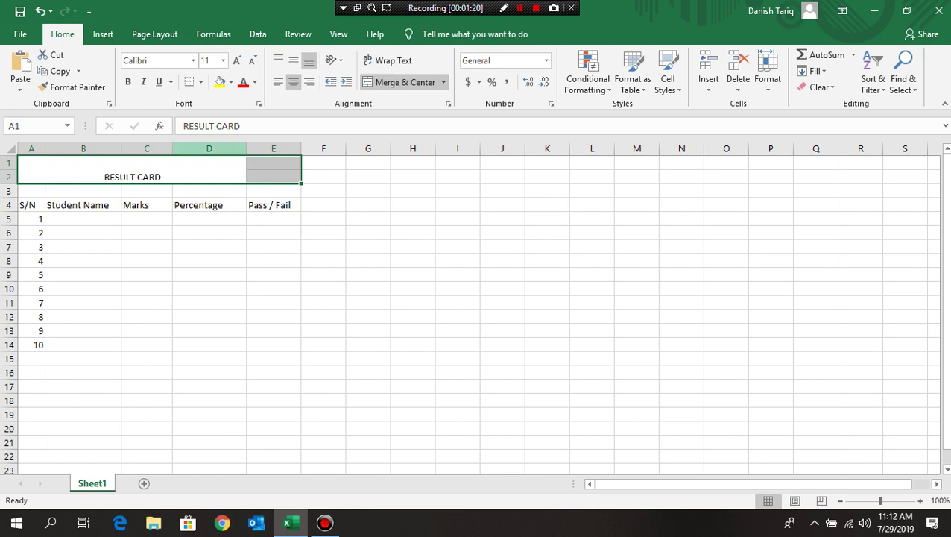
click(402, 82)
click(403, 82)
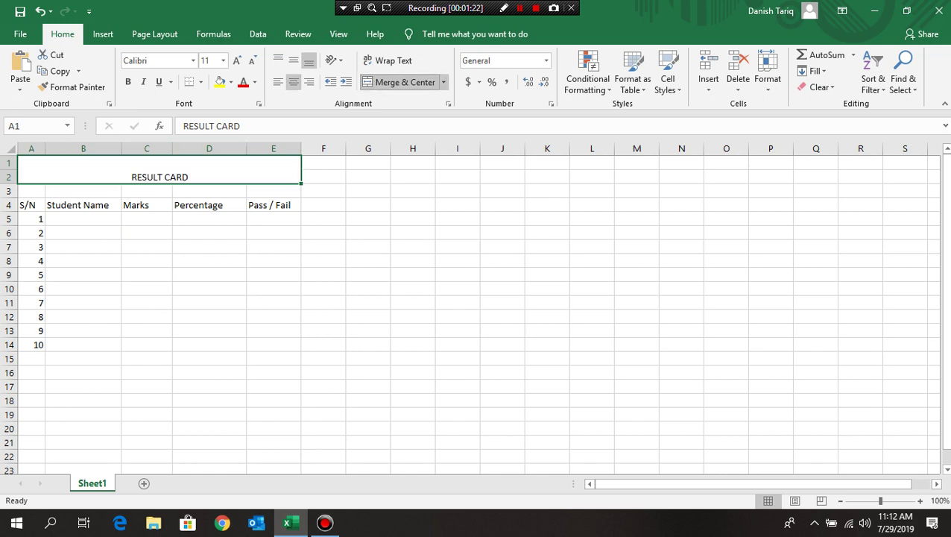
click(293, 60)
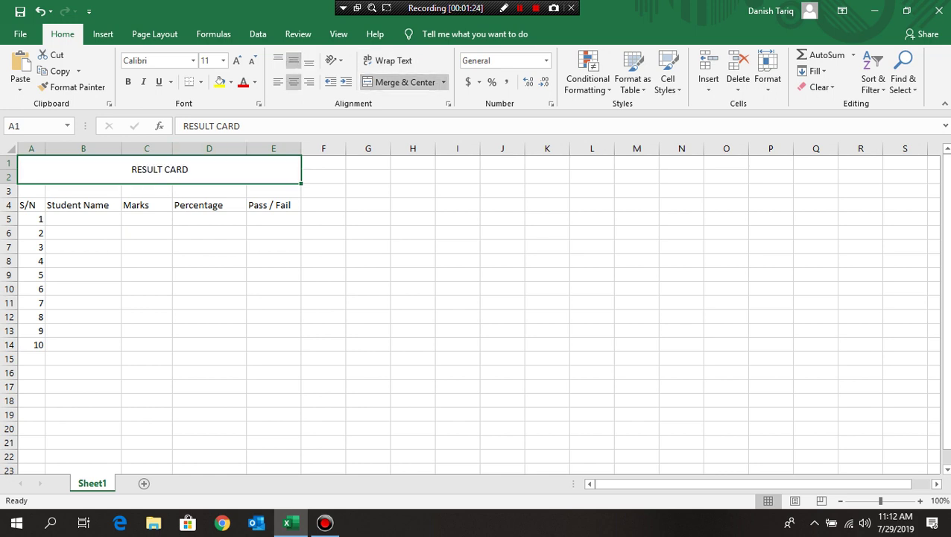
click(209, 275)
click(159, 170)
- Make the title bold at 20 pt and zoom the sheet to 140%
click(205, 60)
text(20)
key(Return)
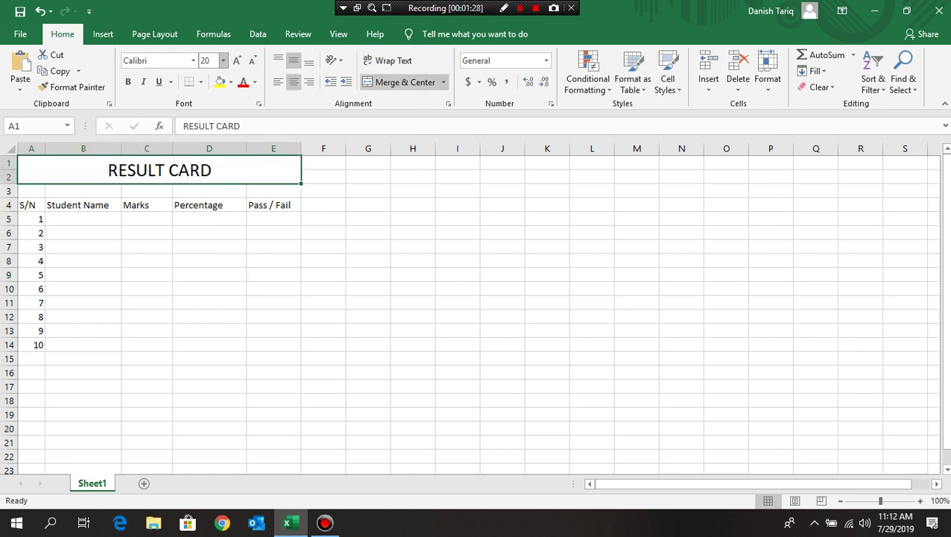
key(ctrl+b)
key(Down)
key(Down)
key(Down)
key(Down)
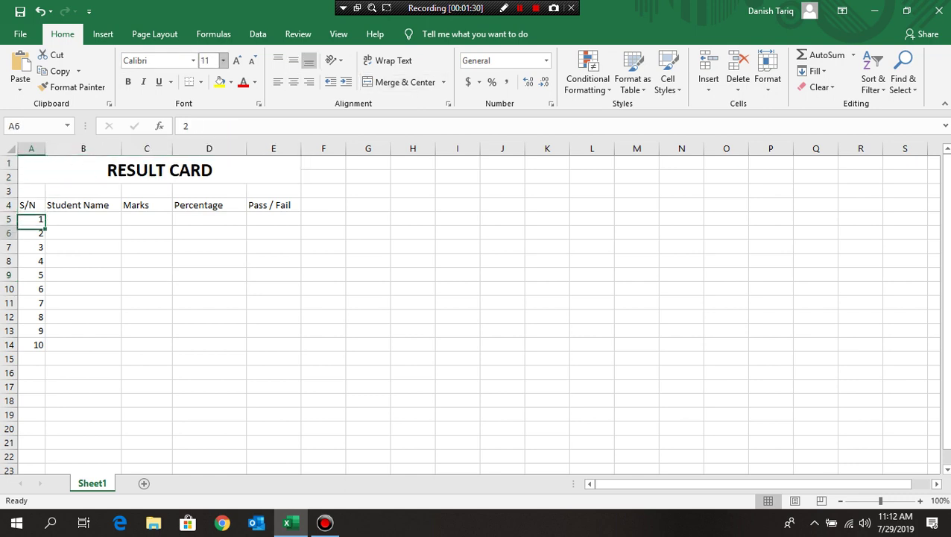
key(Down)
key(Down)
key(Down)
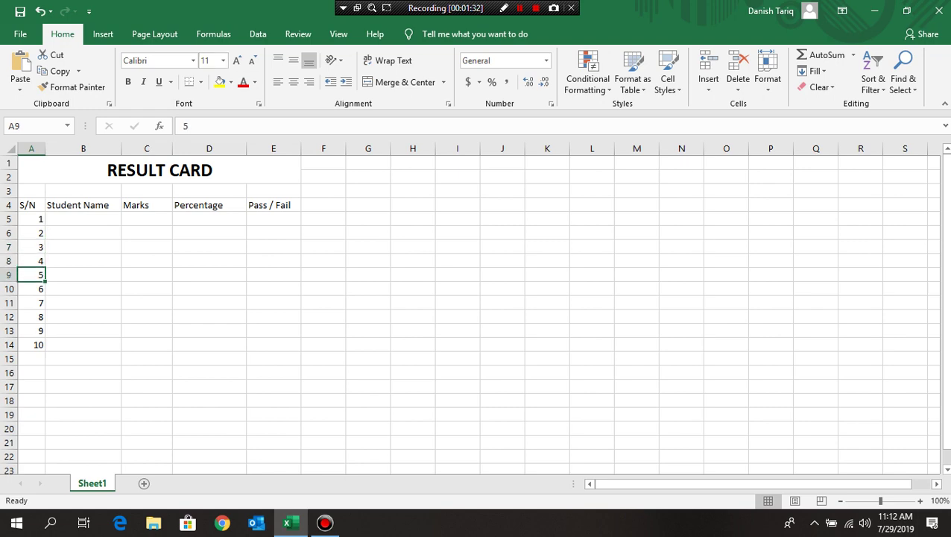
click(921, 501)
click(920, 500)
click(920, 501)
click(920, 500)
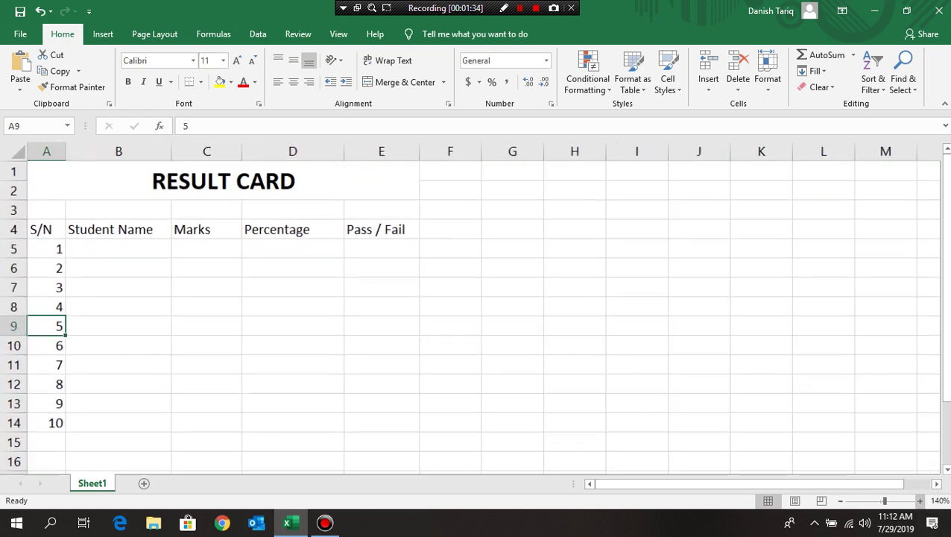
scroll(296, 298, down, 1)
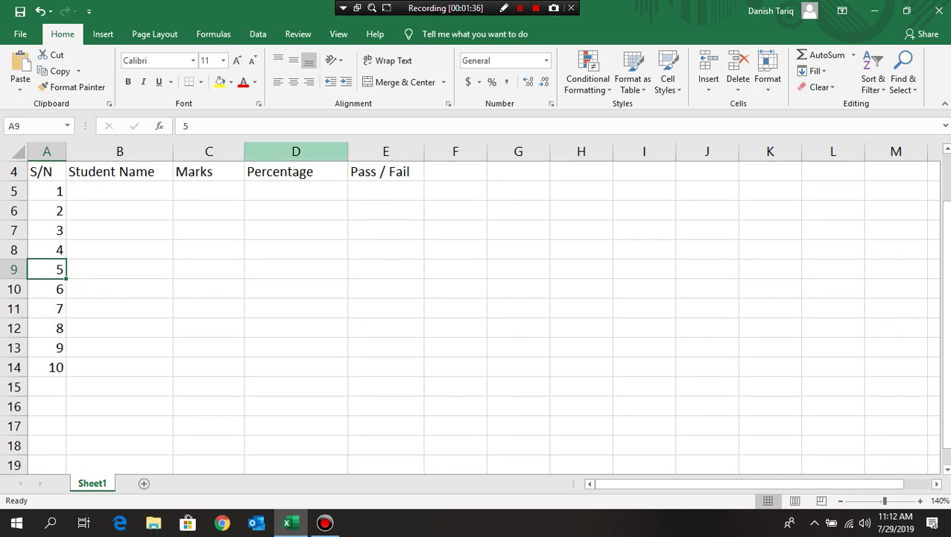
scroll(296, 298, up, 1)
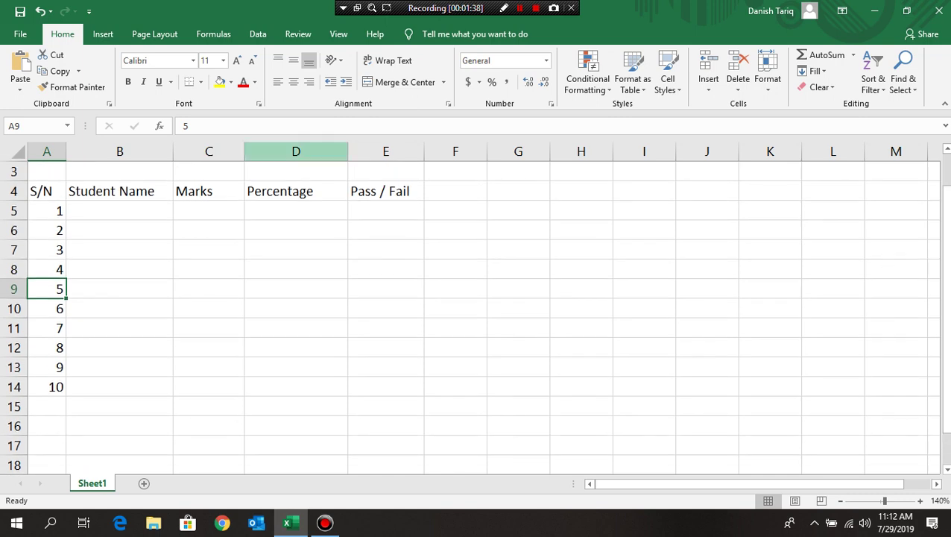
- Give A4:E14 All Borders and centre-align every cell
mouse_move(41, 191)
mouse_down()
mouse_move(46, 269)
mouse_move(385, 386)
mouse_up()
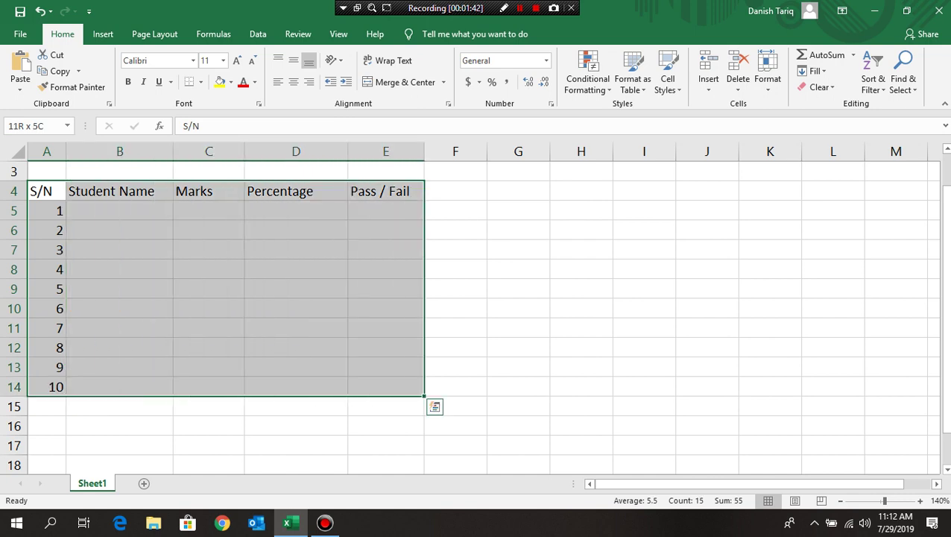
click(200, 82)
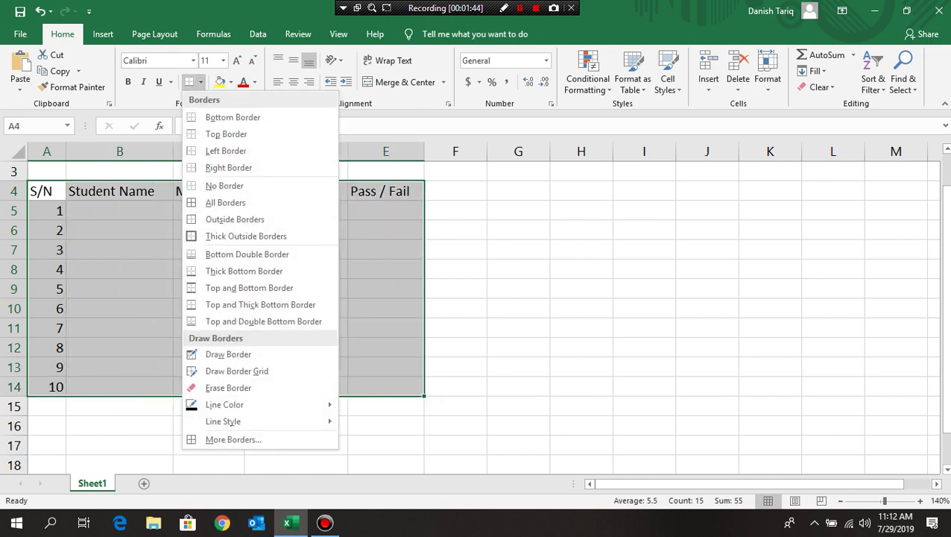
click(226, 202)
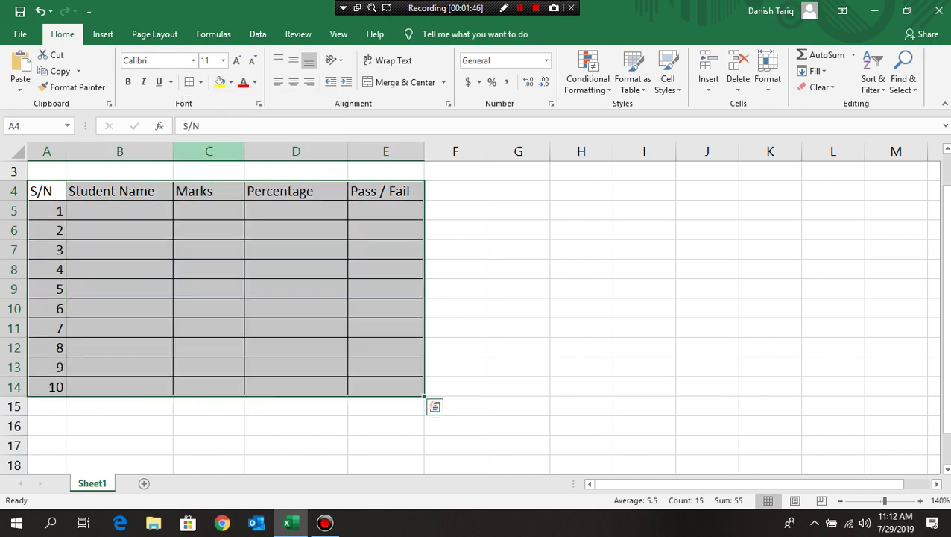
click(294, 82)
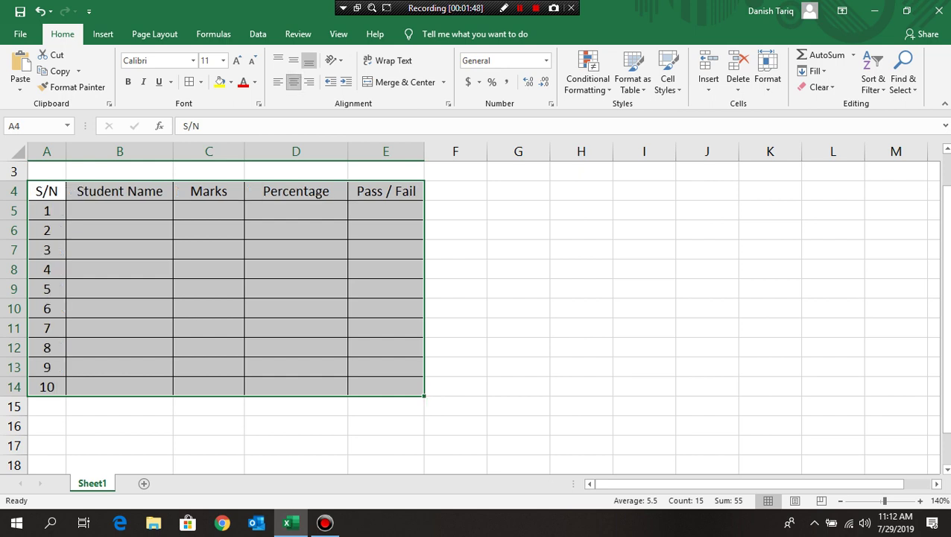
click(119, 211)
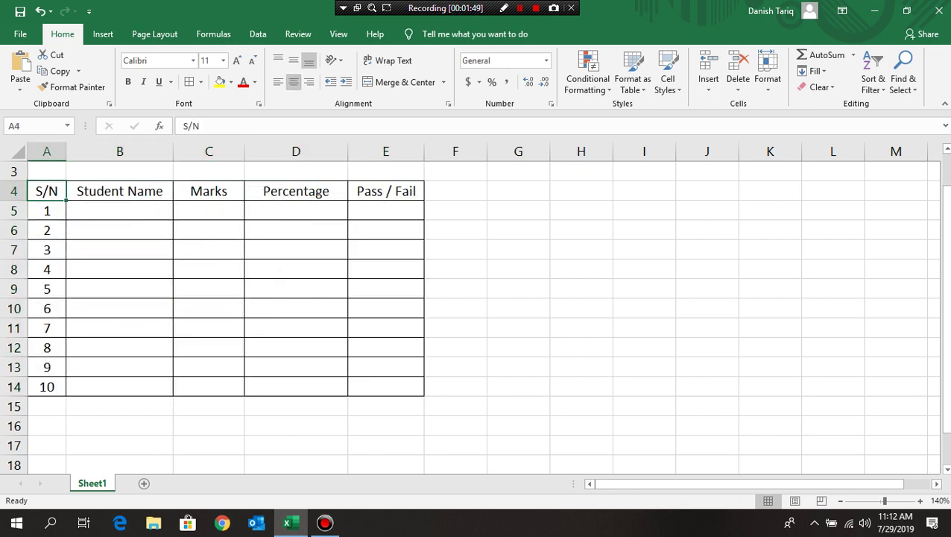
- Make the heading row A4:E4 bold at font size 14
drag(46, 191, 385, 191)
key(ctrl+b)
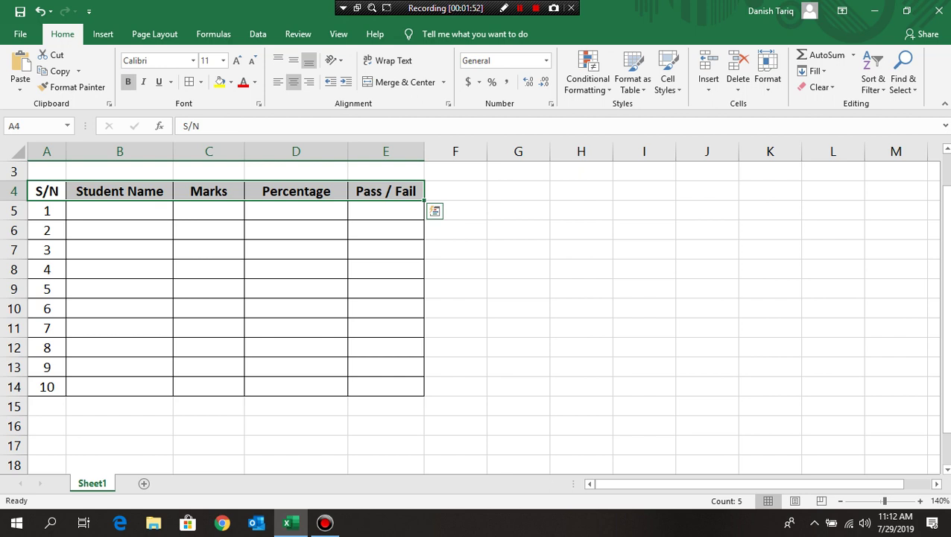
click(205, 60)
text(1)
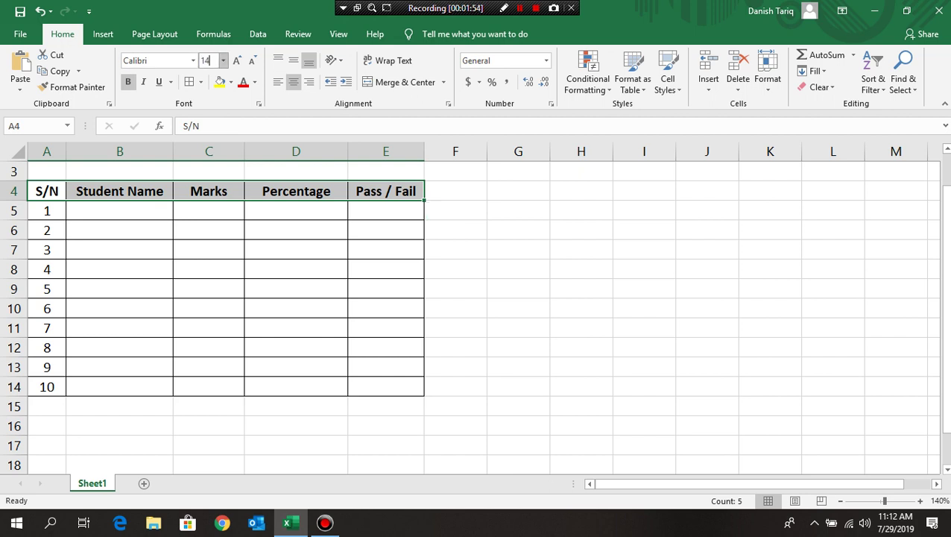
text(4)
key(Return)
click(209, 293)
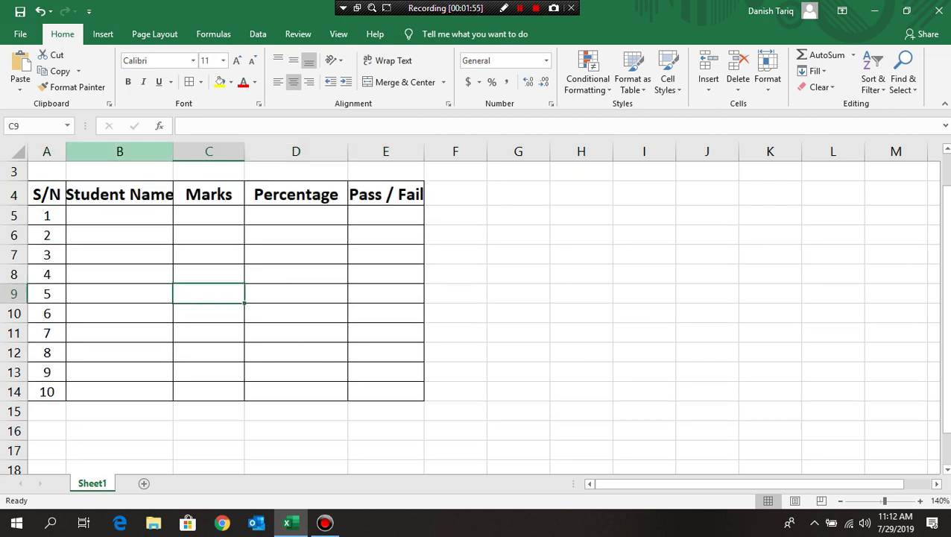
- Widen columns A, B and E to fit their headings
drag(65, 152, 69, 152)
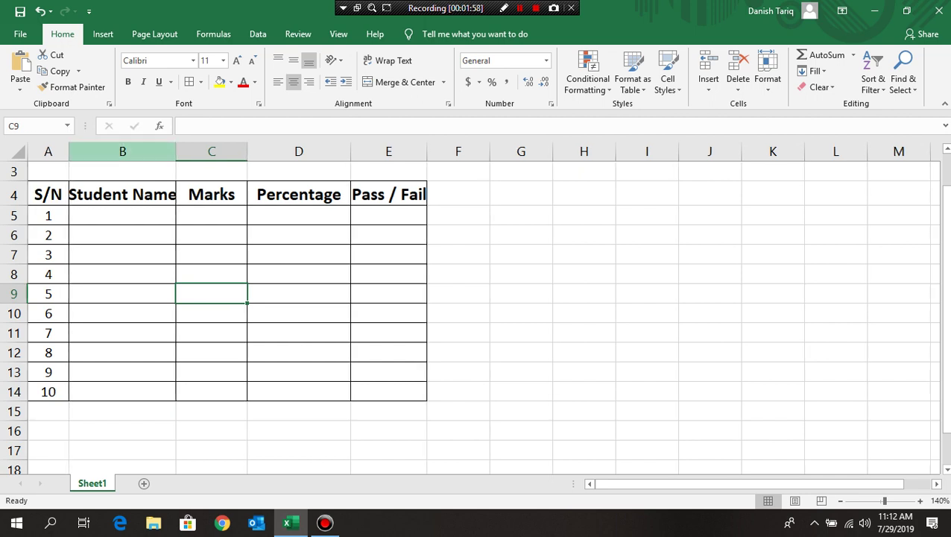
drag(176, 151, 199, 152)
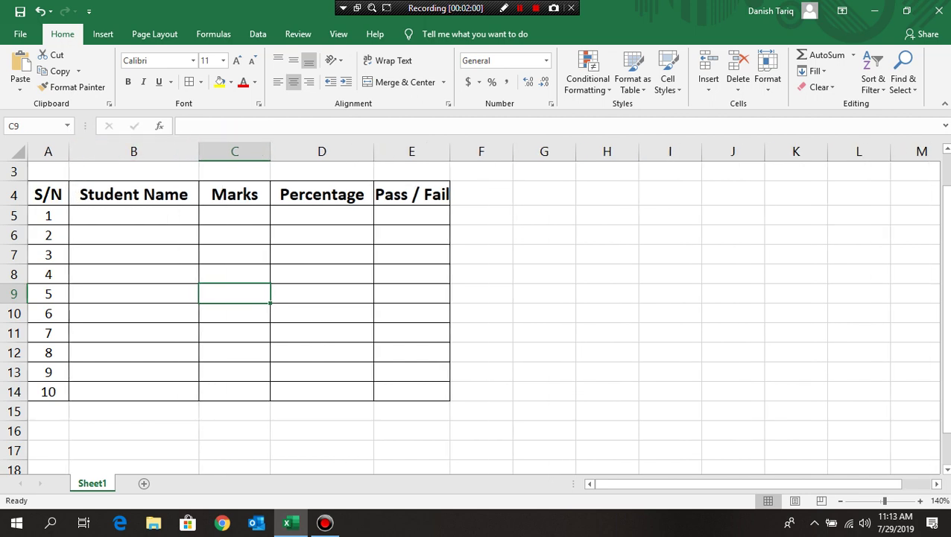
drag(450, 152, 462, 151)
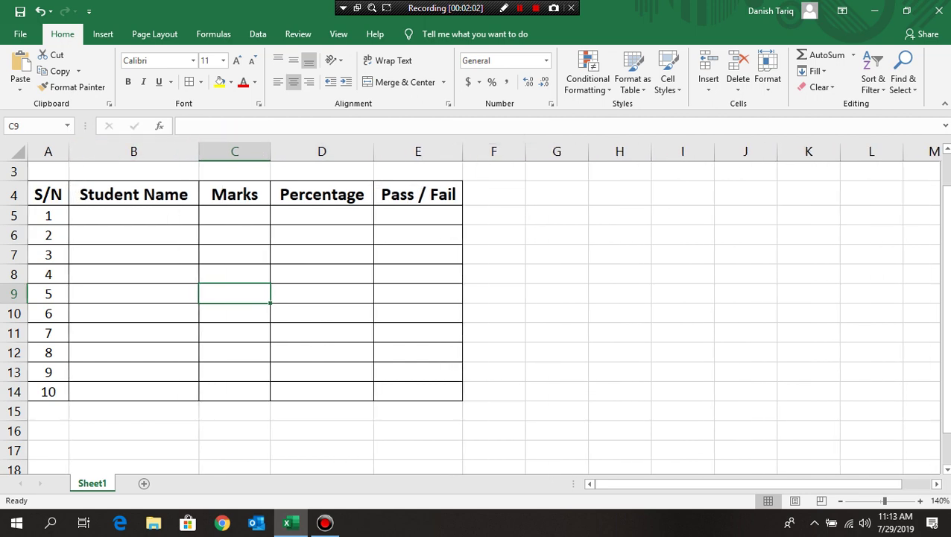
- Enter the first five student names down B5:B9
click(134, 215)
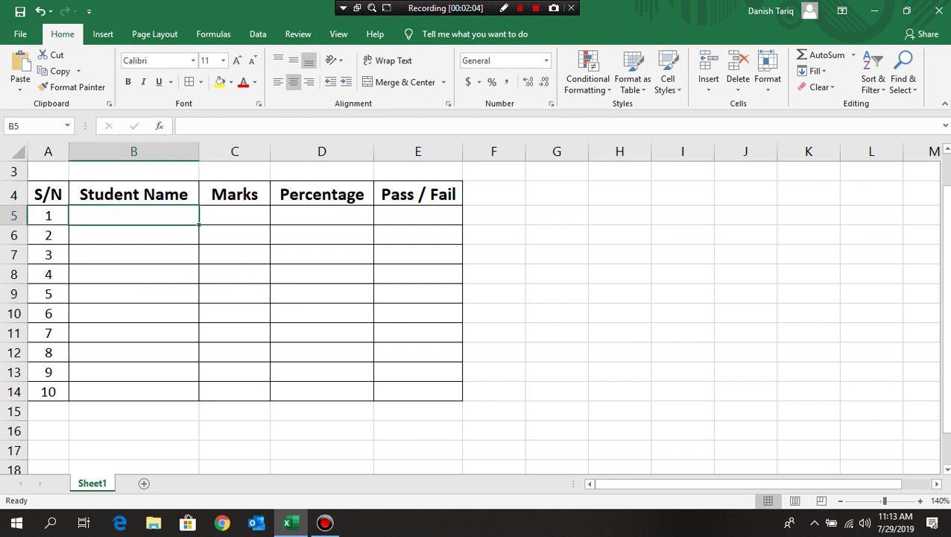
text(Umaie)
key(BackSpace)
text(r)
key(Return)
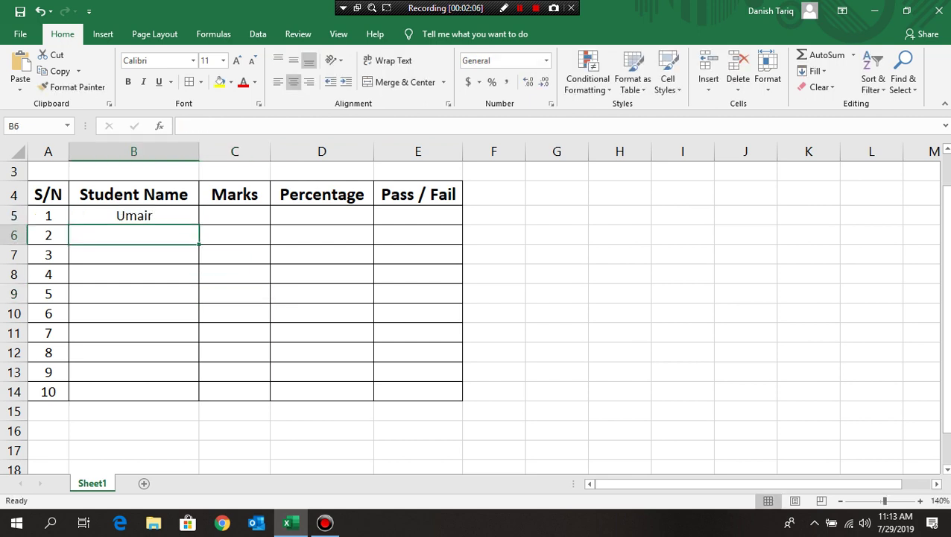
text(Usman)
key(Return)
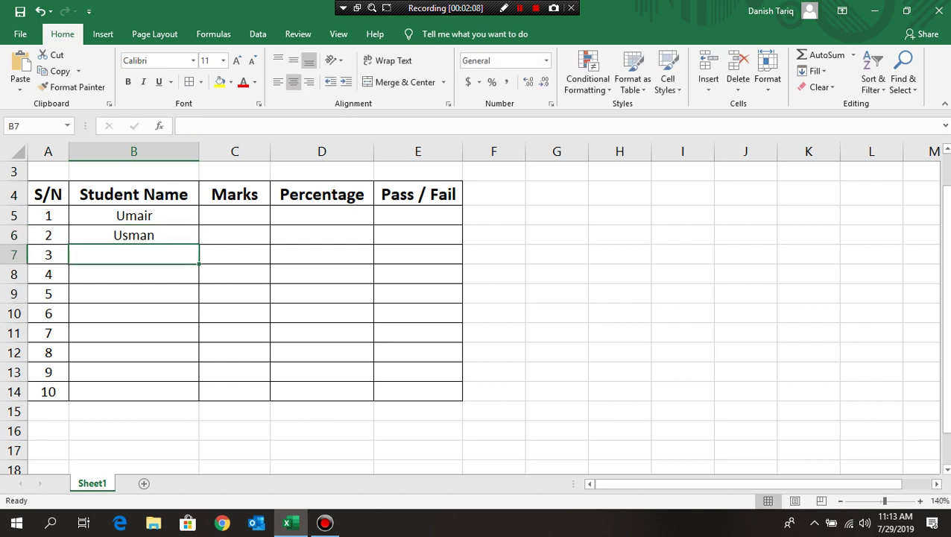
text(Yaseen)
key(Return)
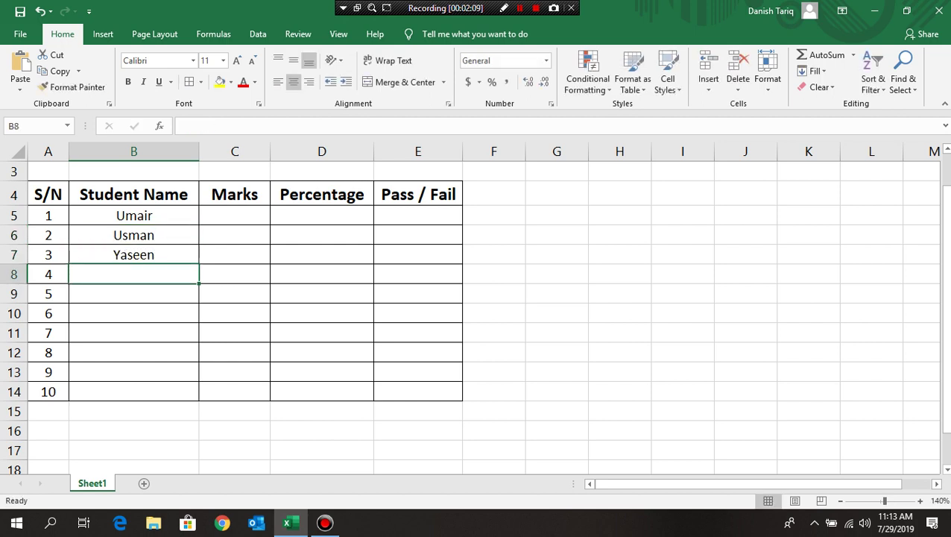
text(Ali)
key(Return)
text(Ahmad)
key(Return)
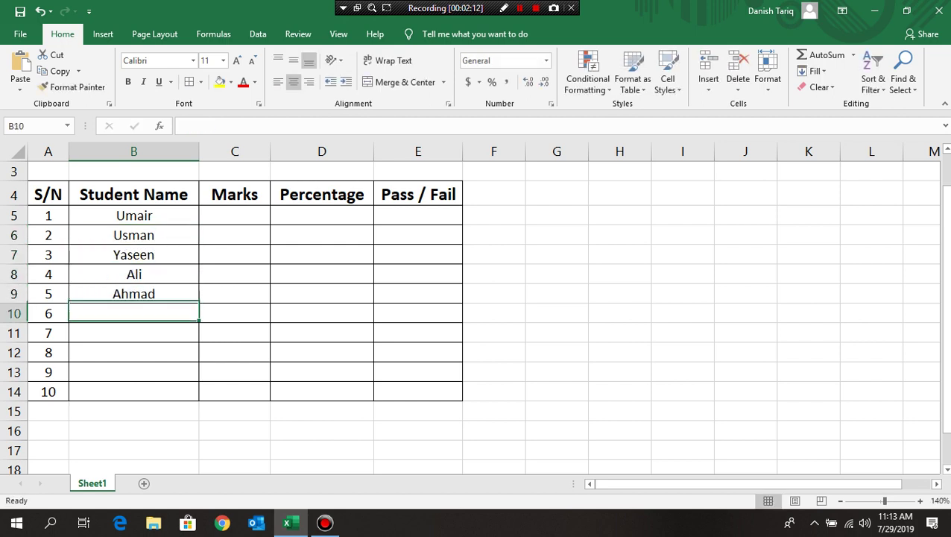
- Enter the remaining five student names down B10:B14
text(Awa)
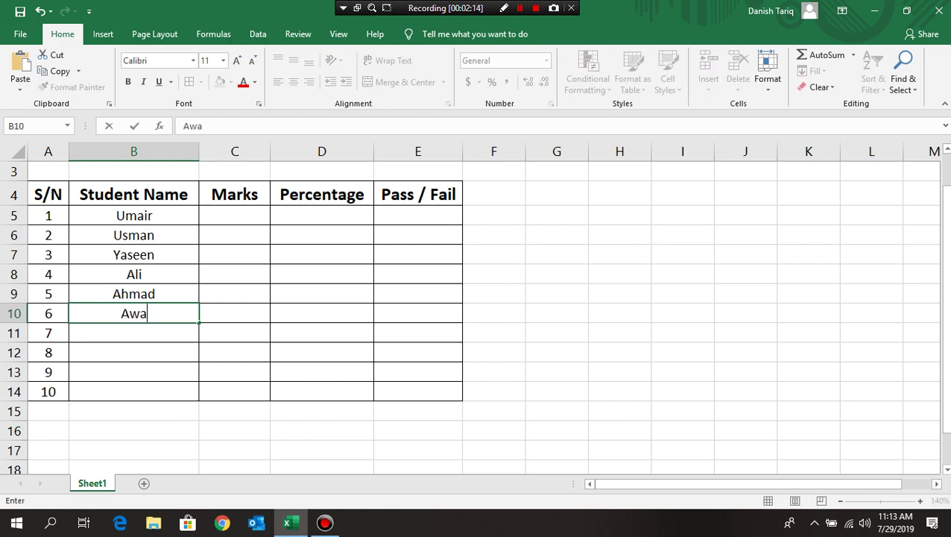
text(is)
key(Return)
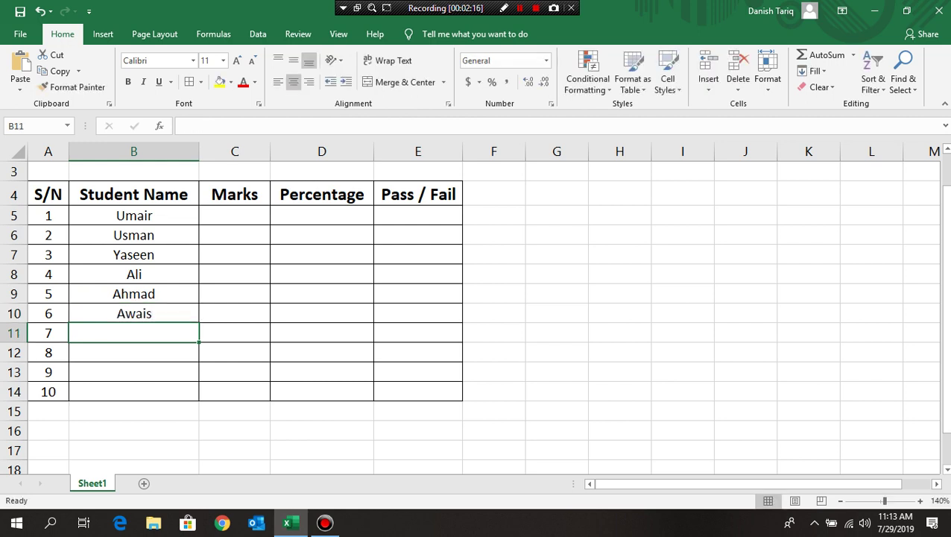
text(U)
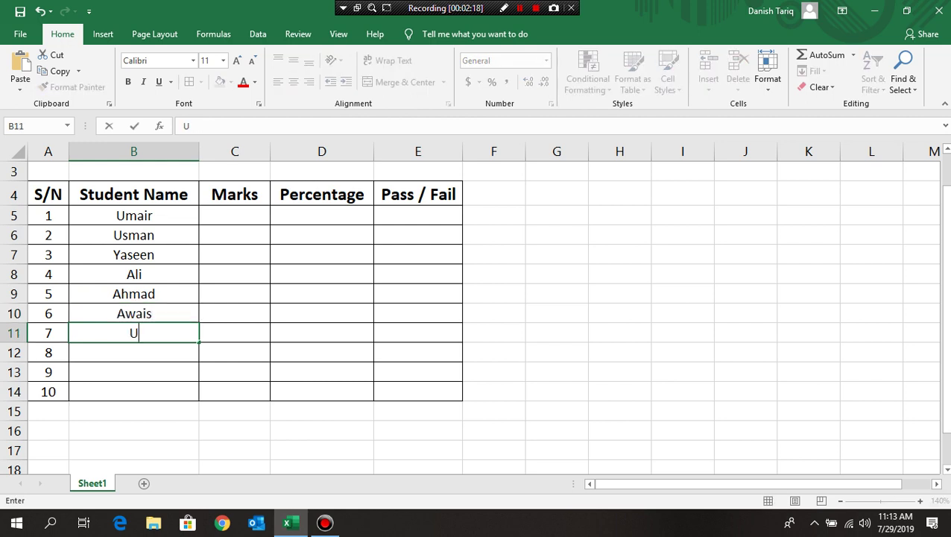
text(mar)
key(Return)
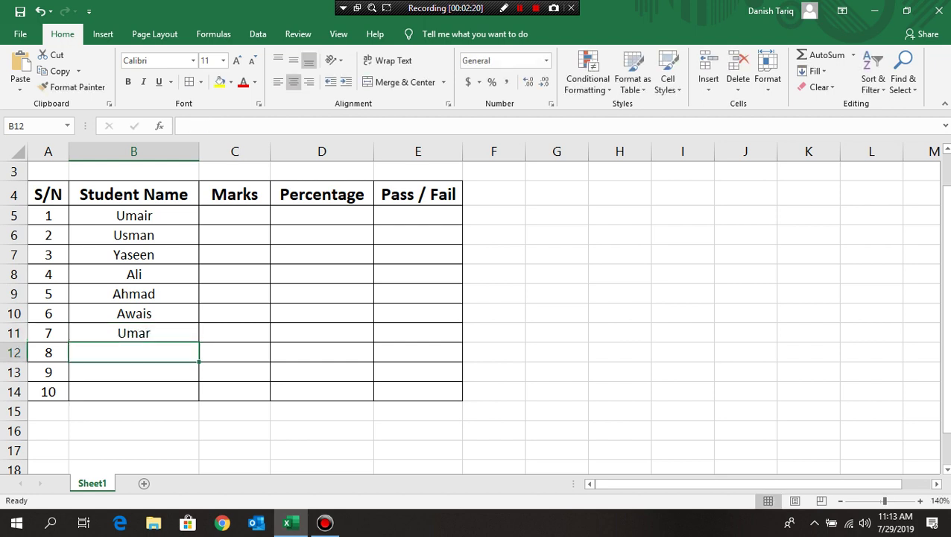
text(Faiza)
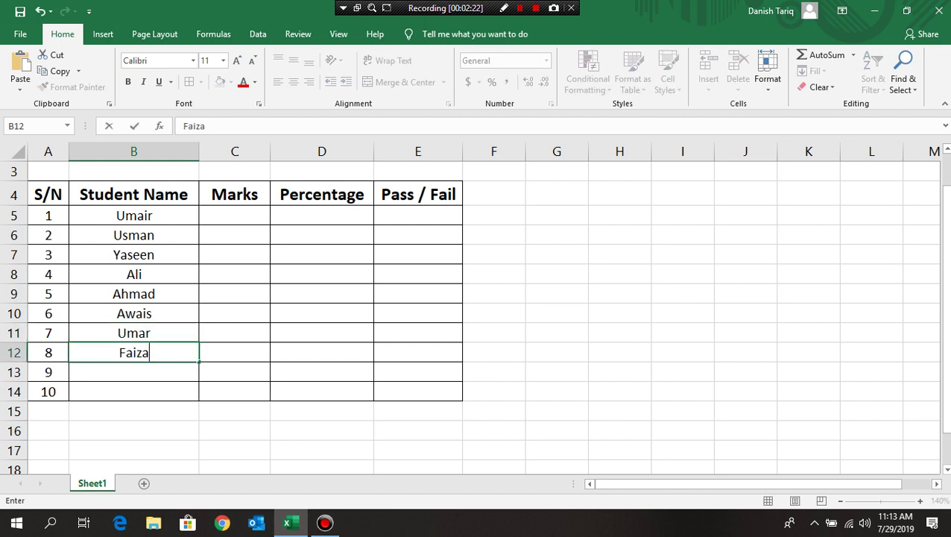
text(n)
key(Return)
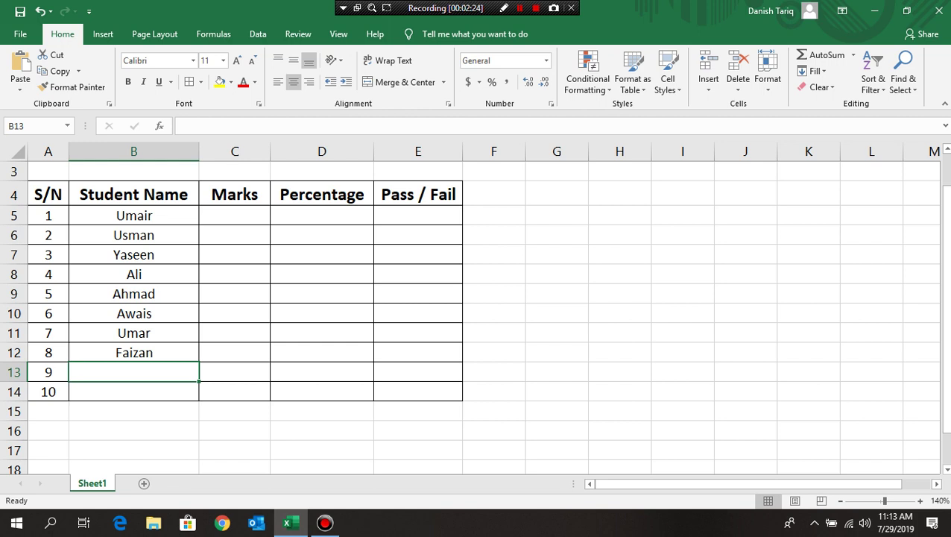
text(I)
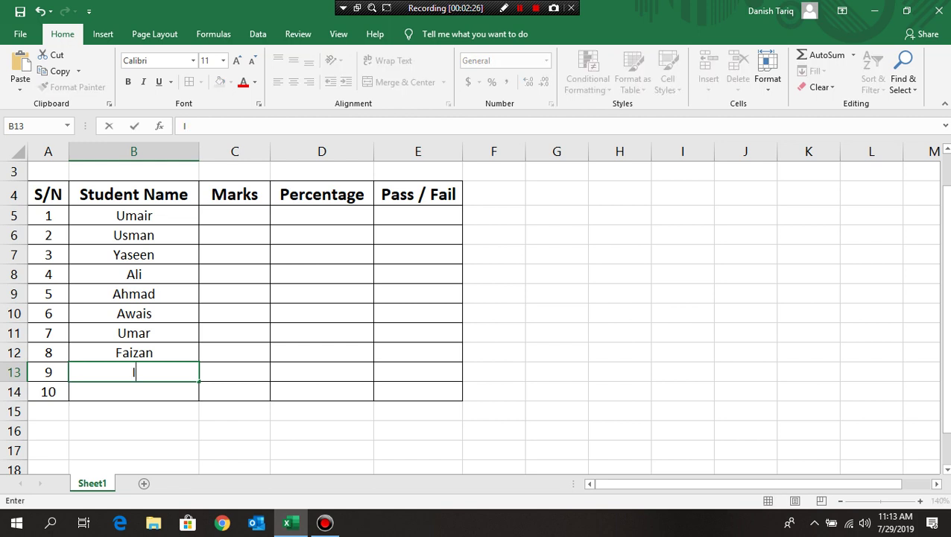
text(htisha)
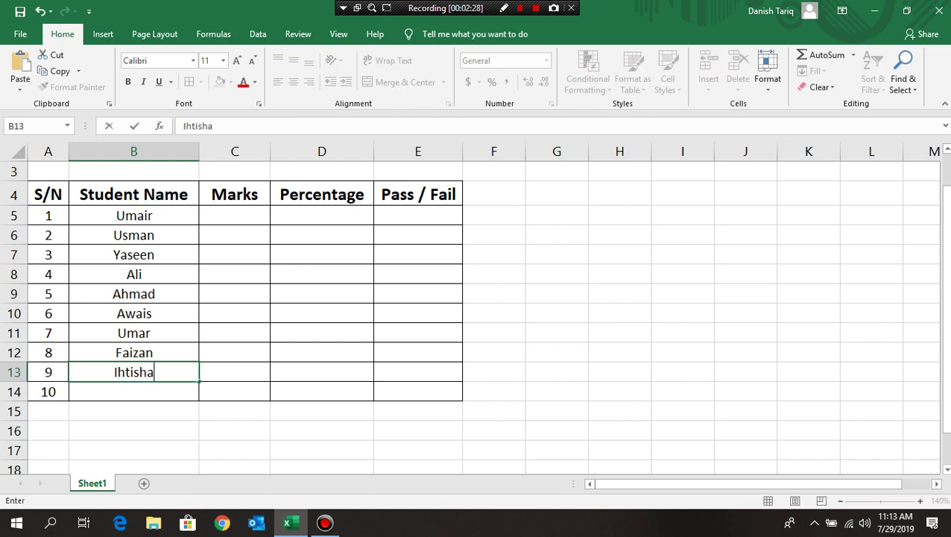
text(m)
key(Return)
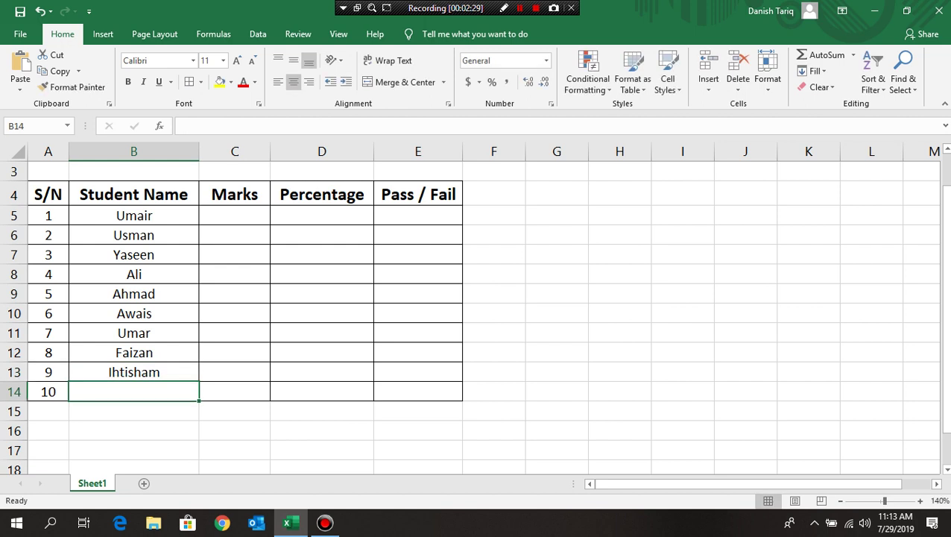
text(ABdul)
key(BackSpace)
key(BackSpace)
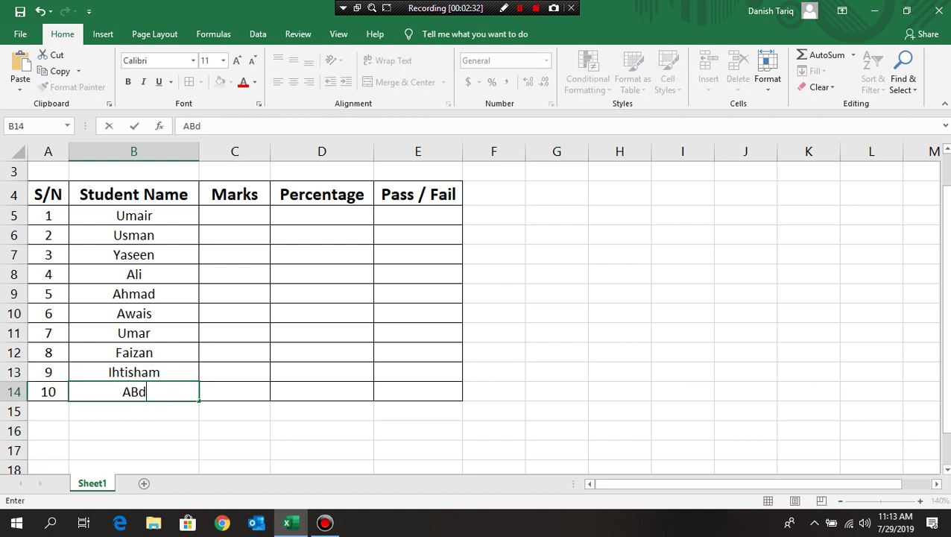
key(BackSpace)
key(BackSpace)
text(bd)
text(ul Rehma)
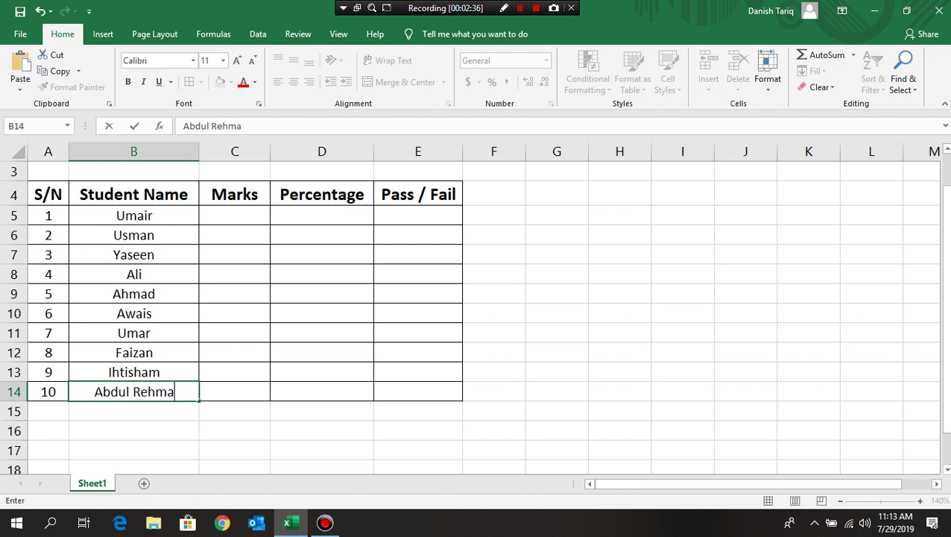
text(n)
key(Return)
- Enter marks 58, 63, 85, 42 and 96 in C5:C9
key(Up)
key(Up)
key(Up)
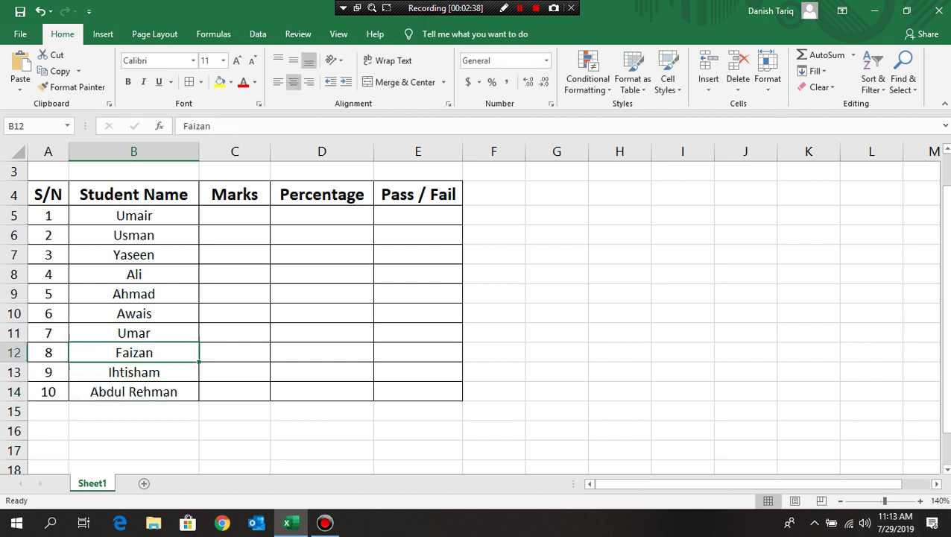
key(Up)
key(Up)
key(Up)
key(Up)
key(Up)
key(Up)
key(Up)
key(Up)
key(Down)
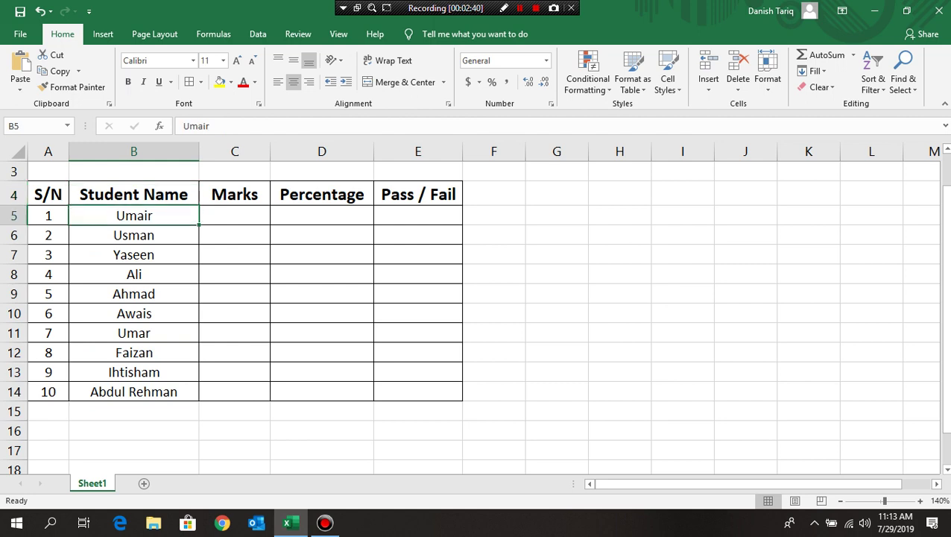
key(Right)
key(Up)
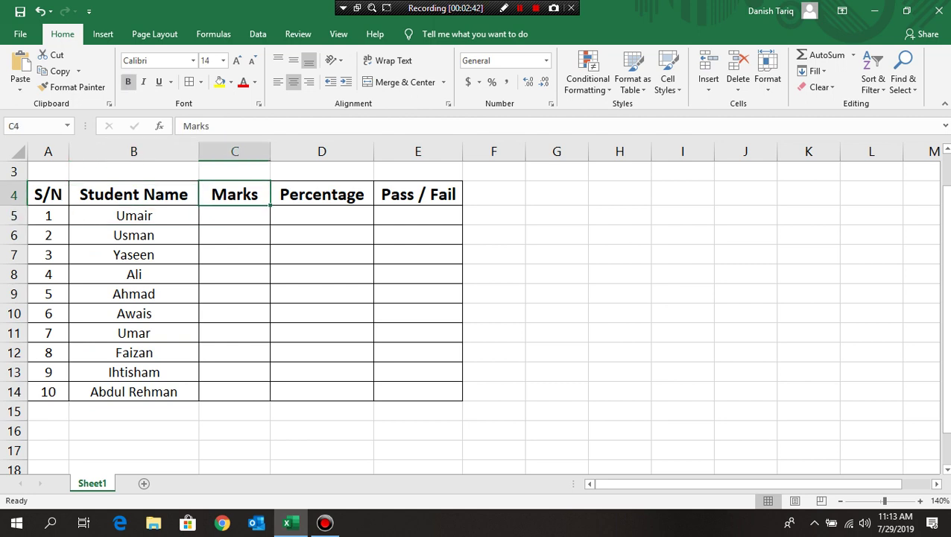
key(Down)
text(5)
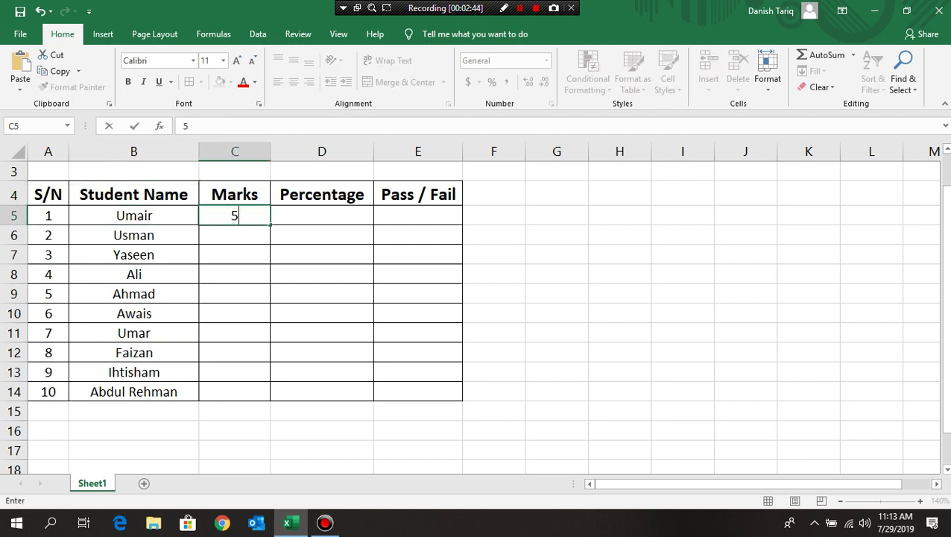
text(8)
key(Return)
text(63)
key(Return)
text(85)
key(Return)
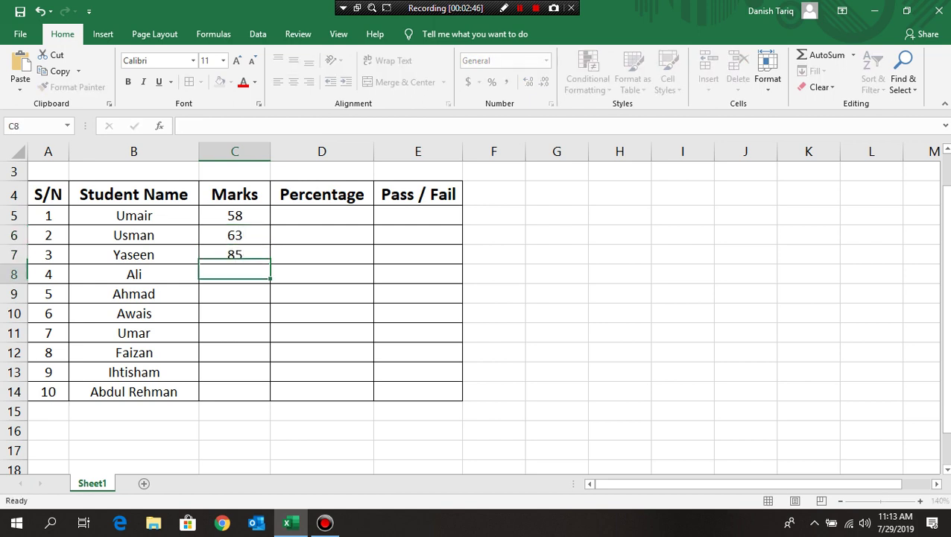
text(42)
key(Return)
text(96)
key(Return)
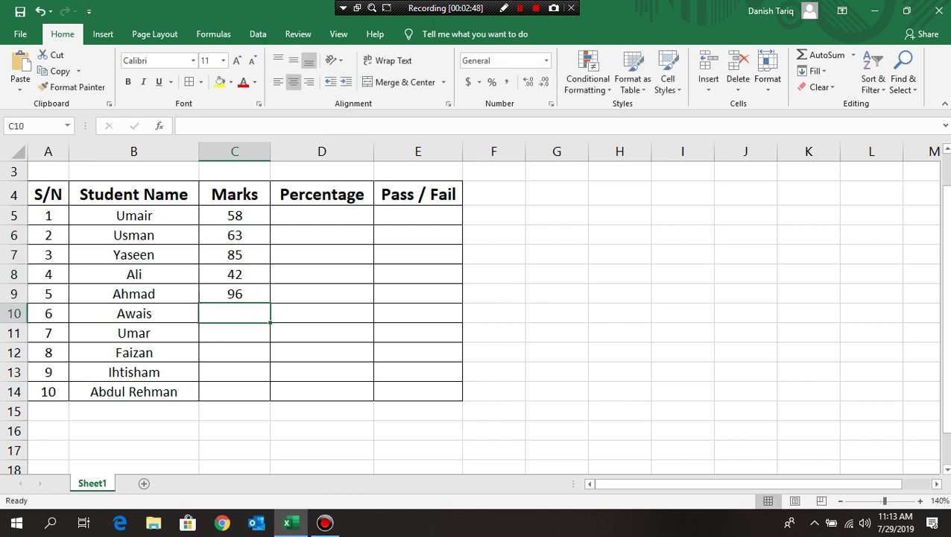
- Enter marks 68, 63, 74, 29 and 89 in C10:C14
text(68)
key(Return)
text(63)
key(Return)
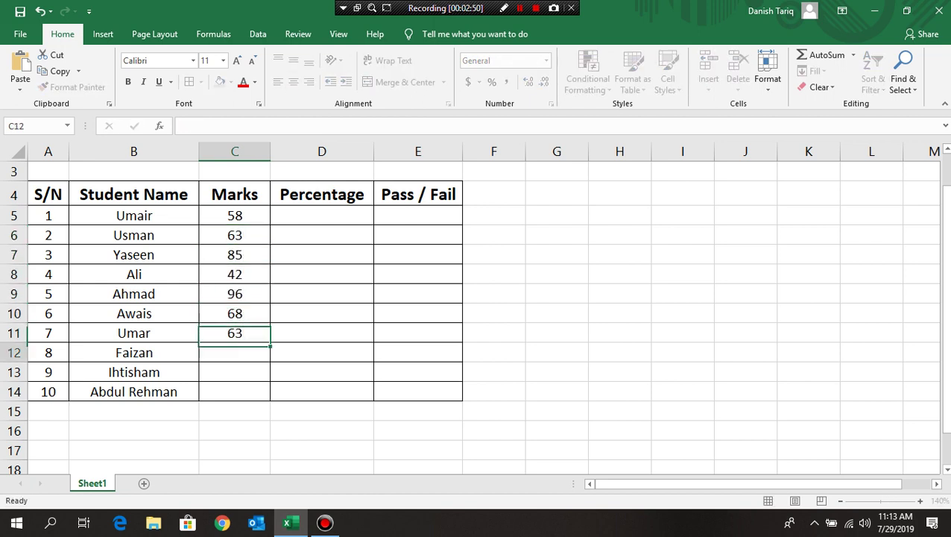
text(74)
key(Return)
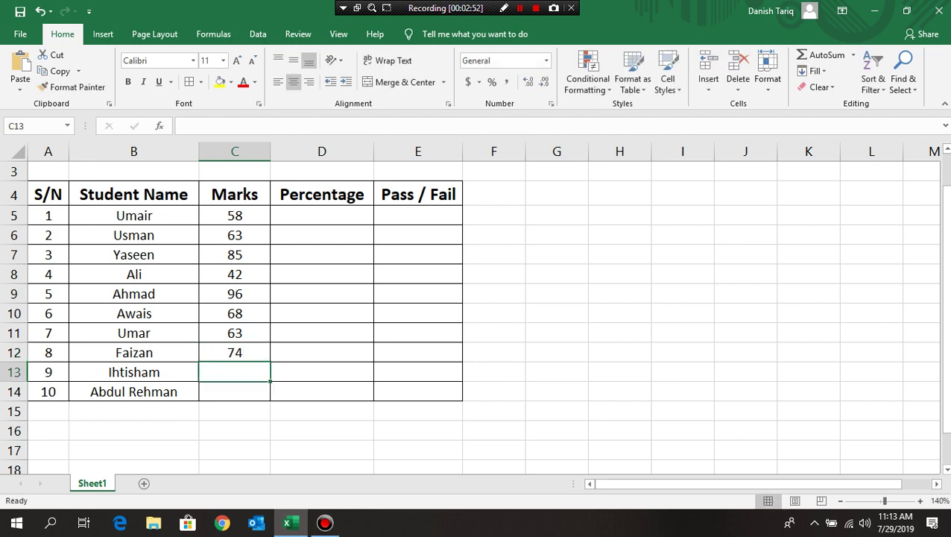
text(29)
key(Return)
text(8)
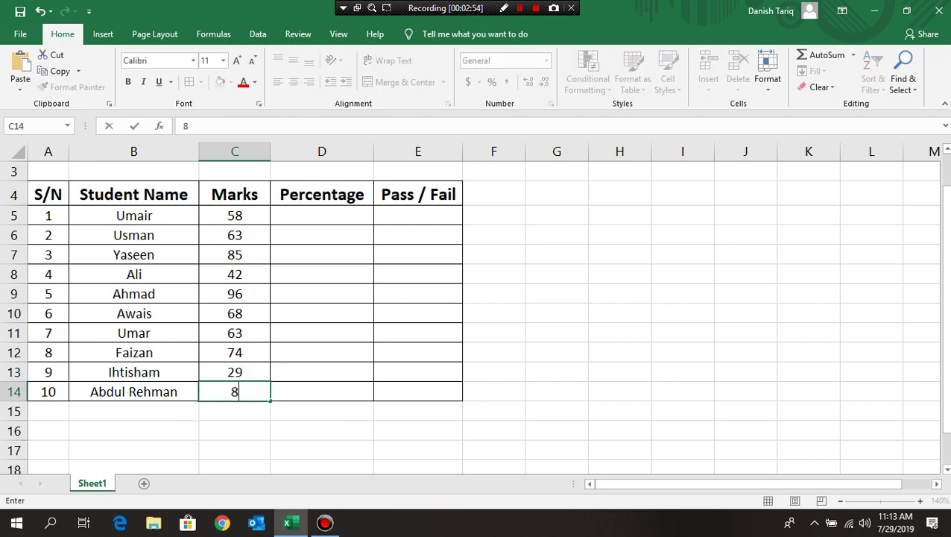
text(9)
key(Return)
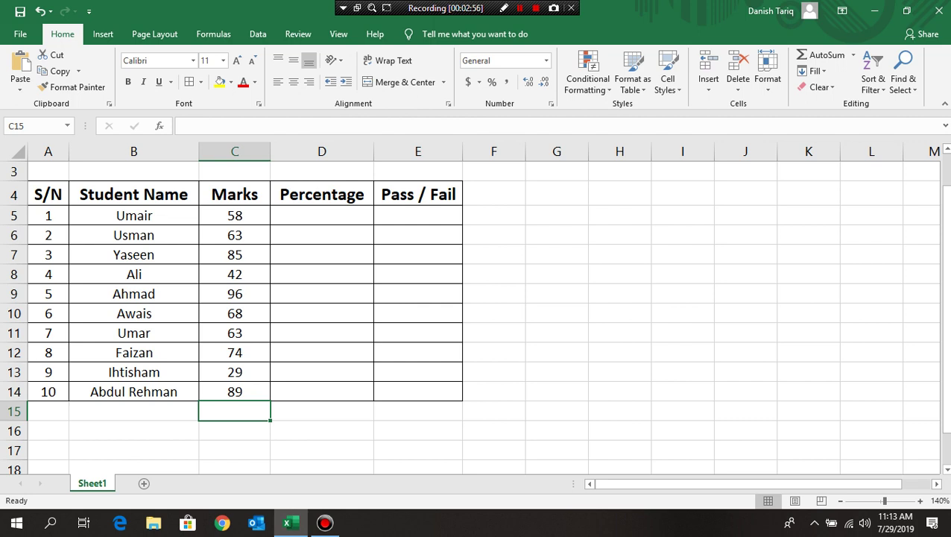
key(Up)
key(Up)
key(Up)
key(Up)
key(Up)
key(Up)
key(Up)
key(Up)
key(Up)
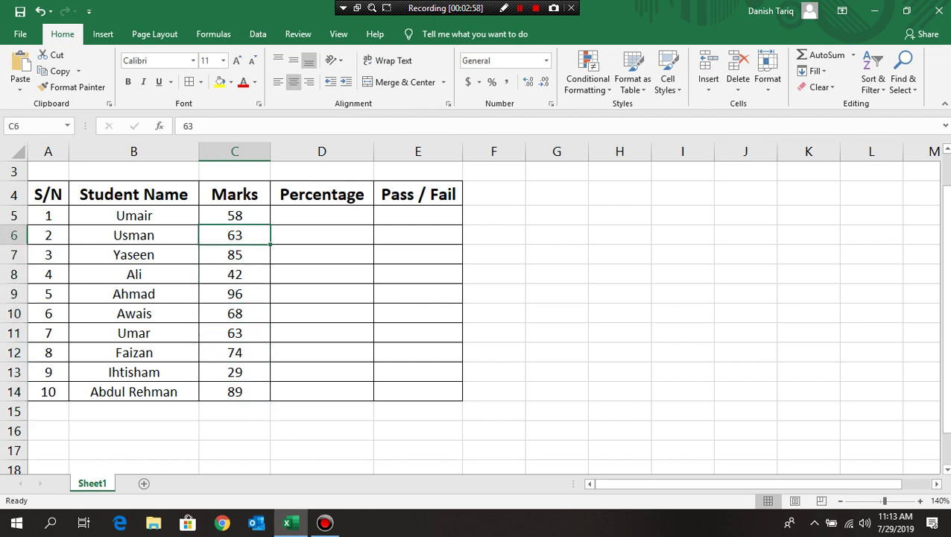
key(Up)
key(Right)
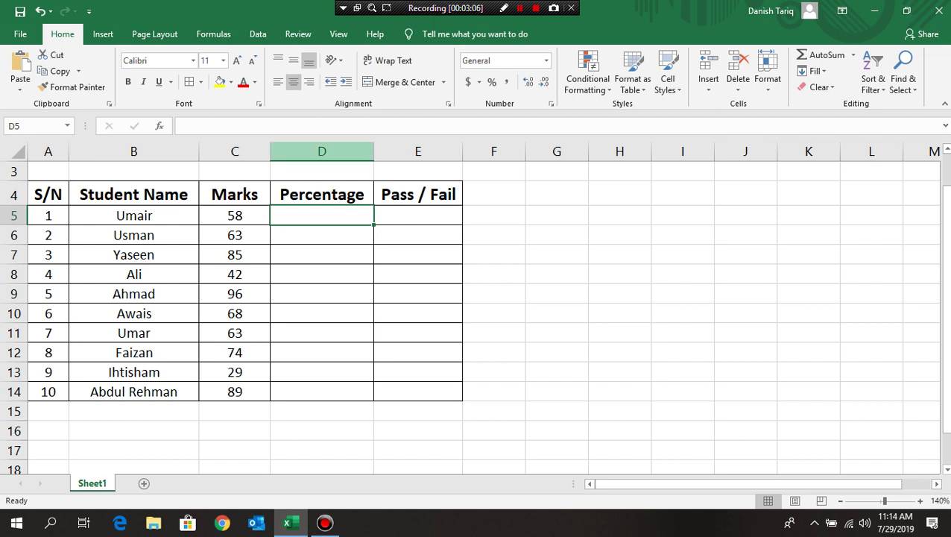
- Enter =C5/100 in D5, format it as a percentage, and fill it down to D14
text(=)
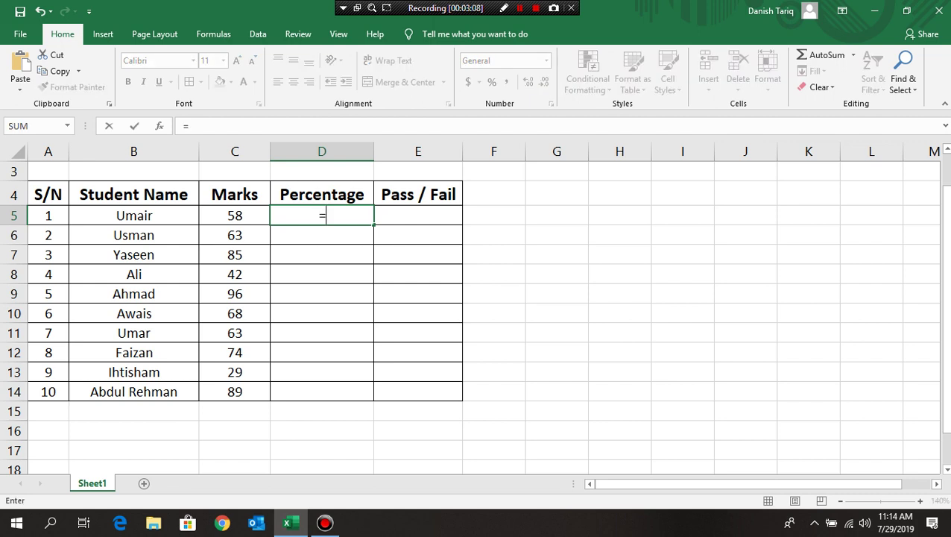
click(234, 216)
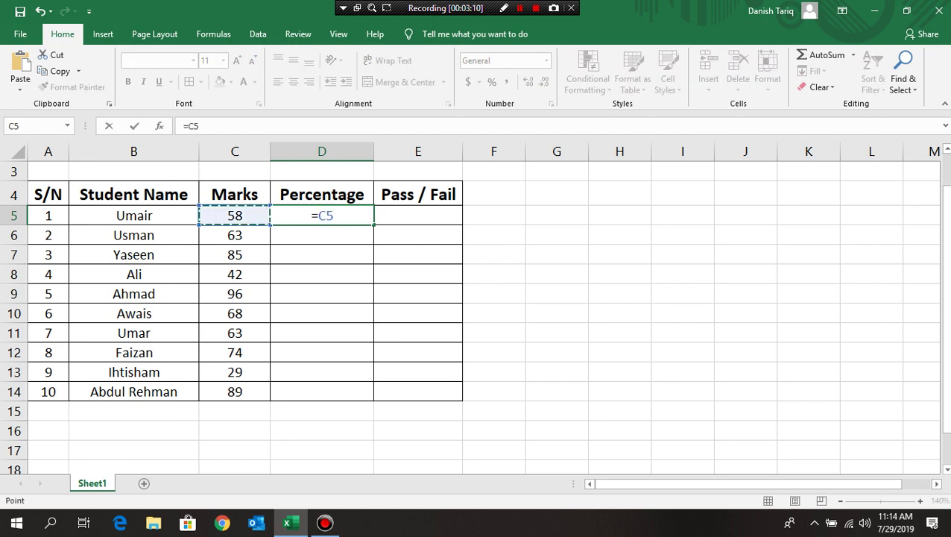
text(/)
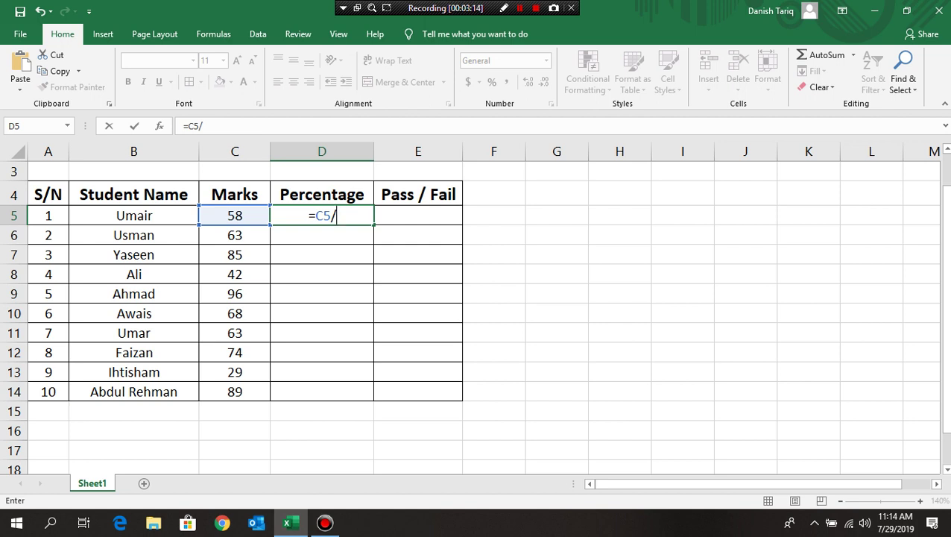
text(100)
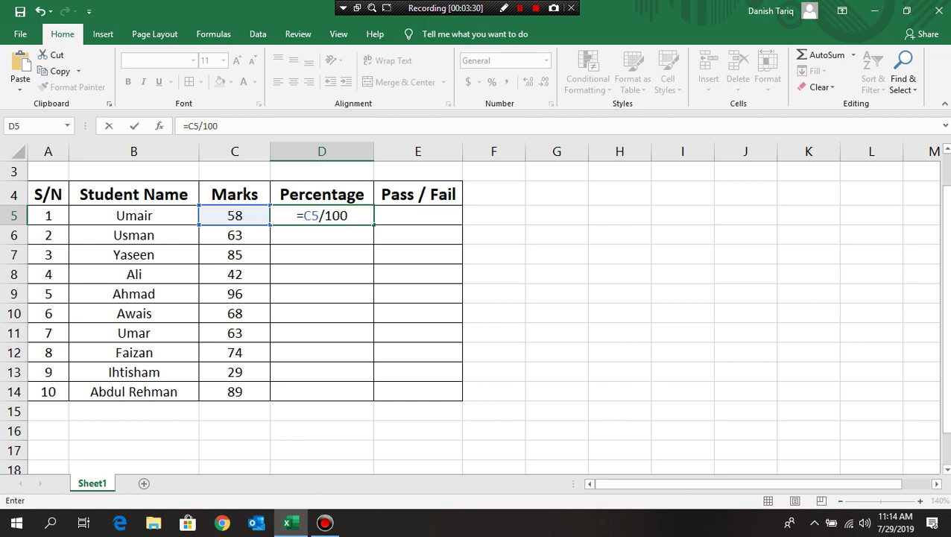
key(Return)
key(Up)
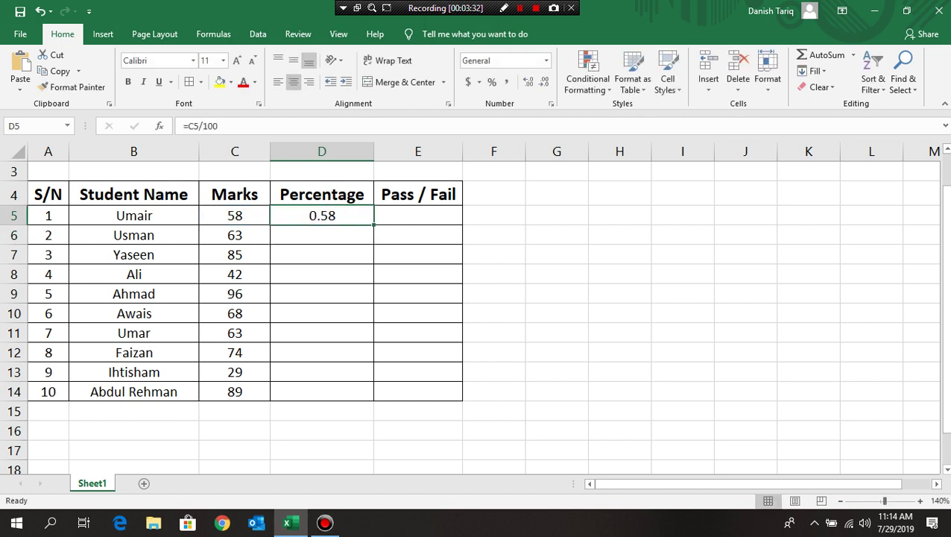
click(491, 82)
drag(373, 225, 374, 401)
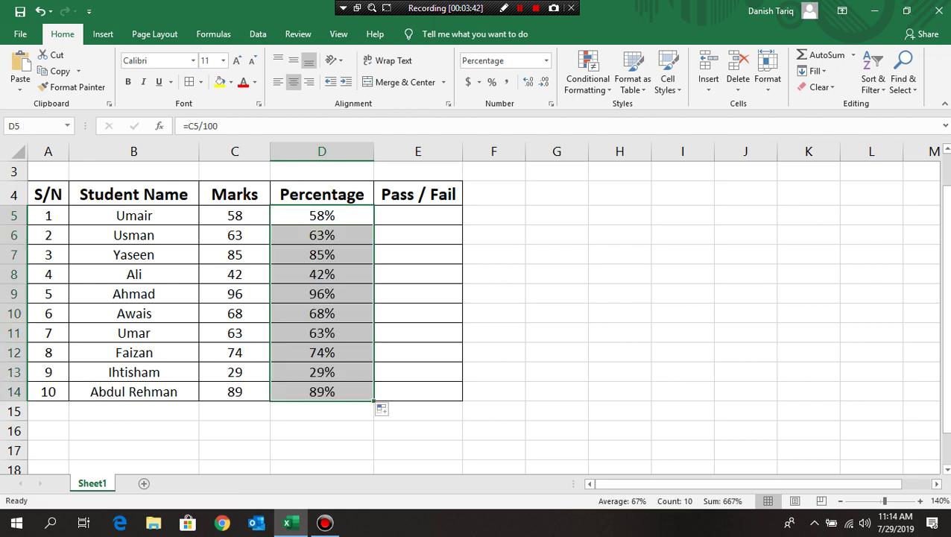
click(494, 430)
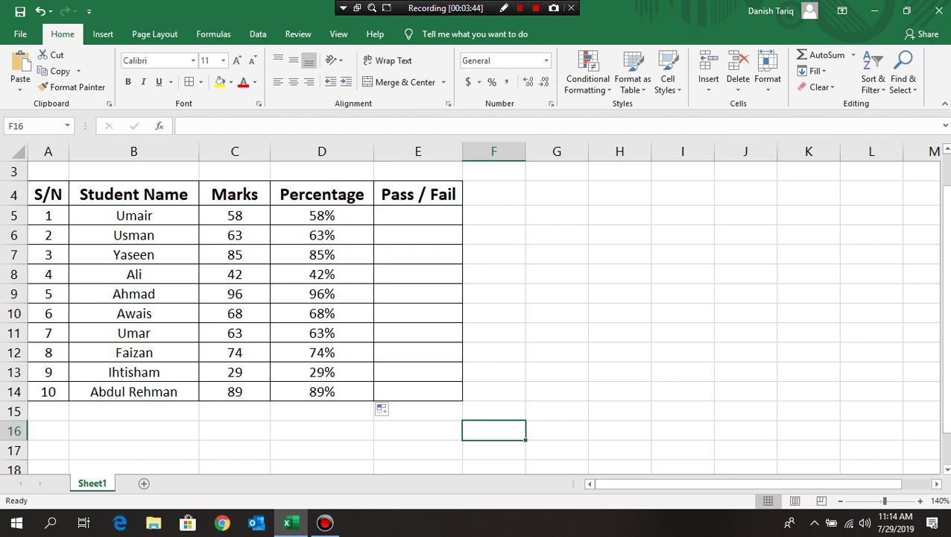
click(321, 216)
- Change the D5 formula to =C5/80 and refill it down to D14
key(Down)
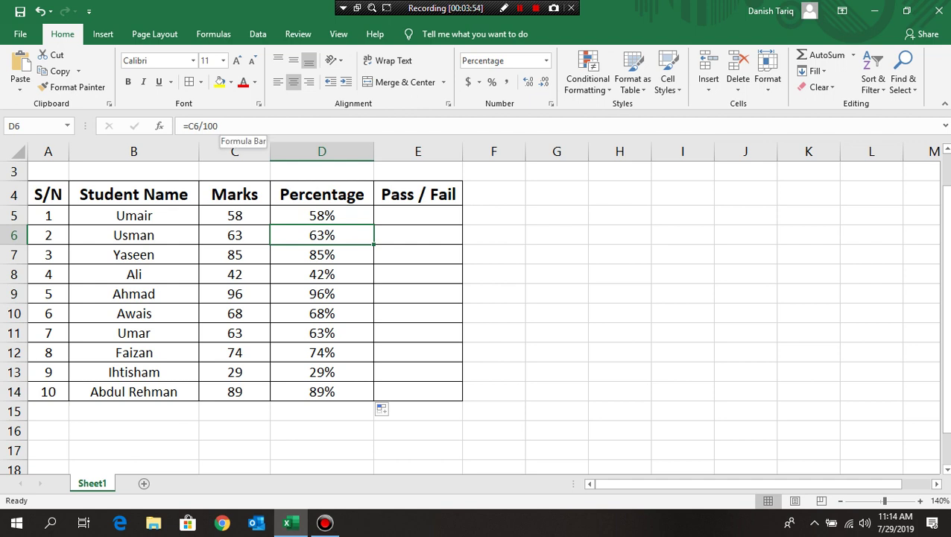
key(Up)
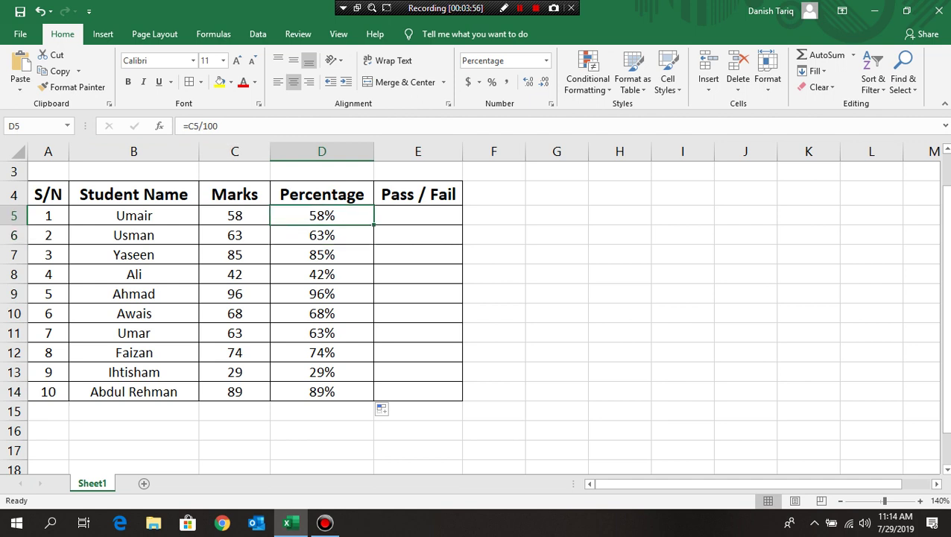
click(208, 126)
drag(205, 126, 211, 126)
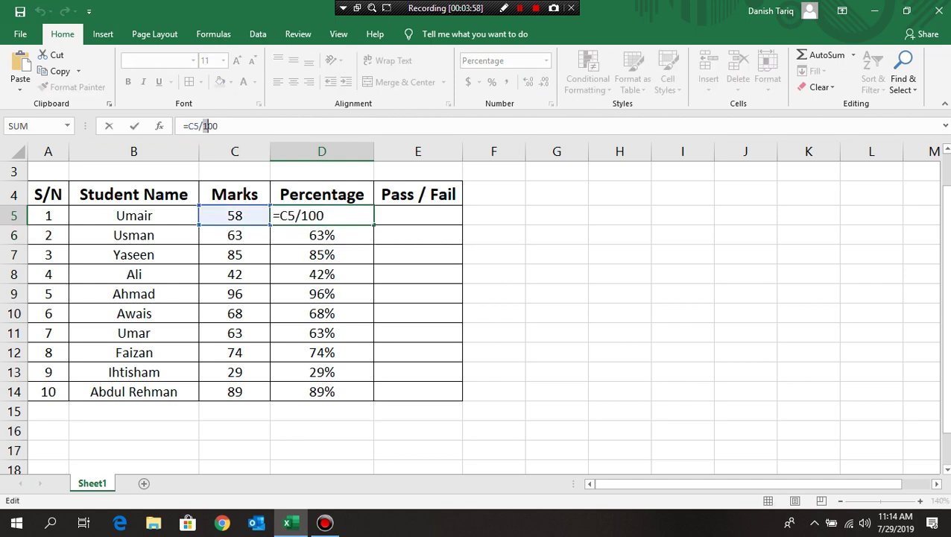
text(8)
key(Return)
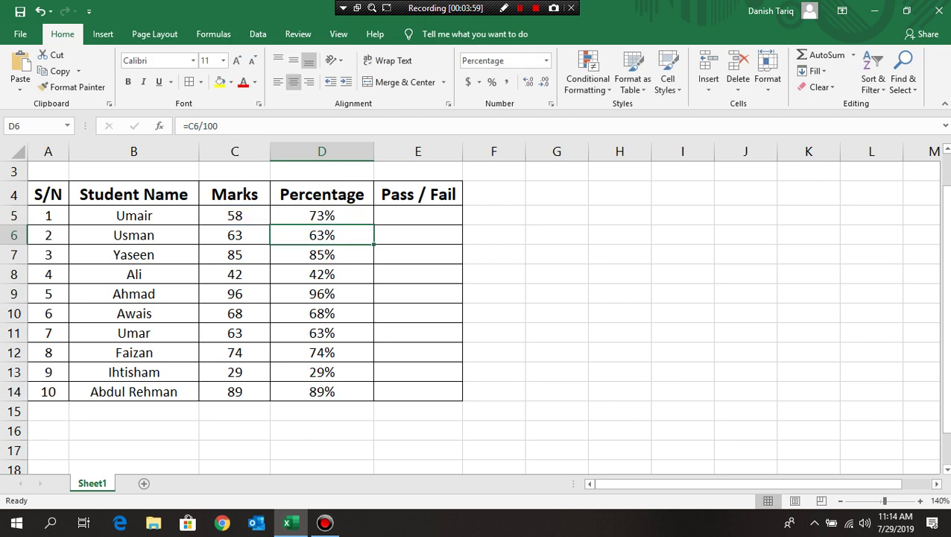
click(322, 216)
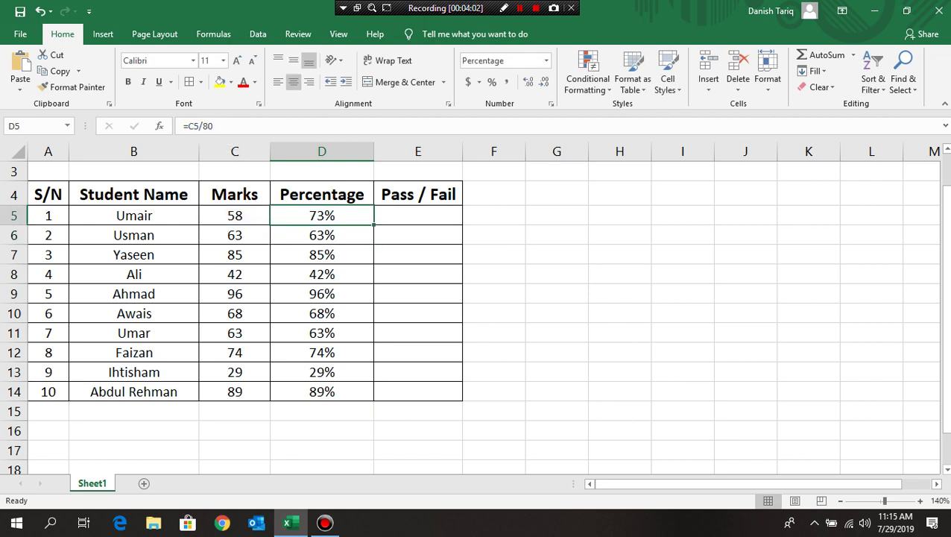
drag(373, 224, 373, 401)
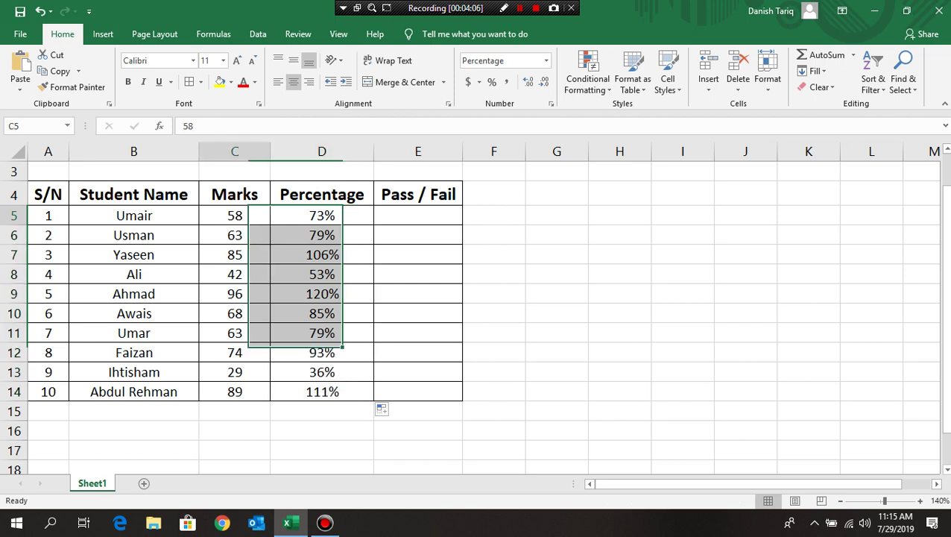
- Enter marks 80 in C7, 49 in C9 and 68 in C14 (now 100%, 61%, 85%)
click(235, 254)
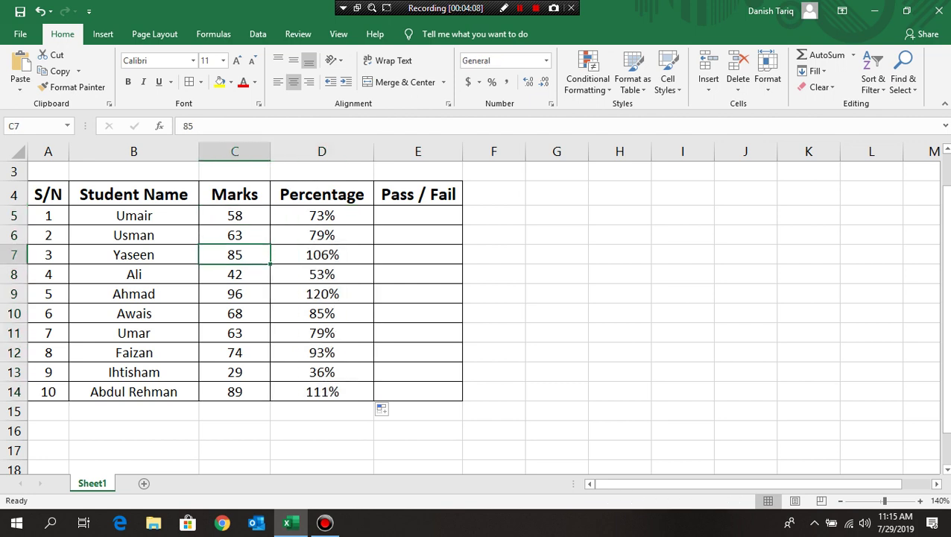
text(80)
key(Return)
key(Return)
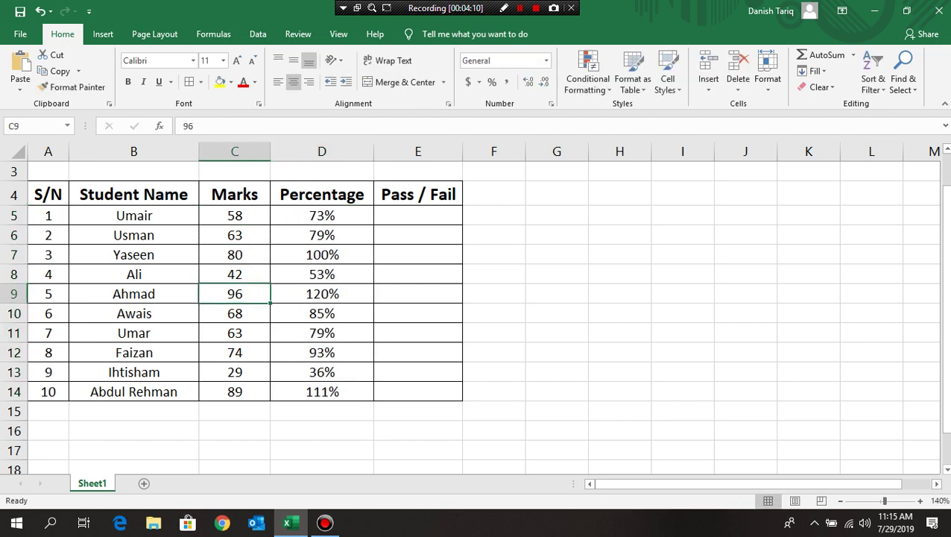
text(49)
key(Return)
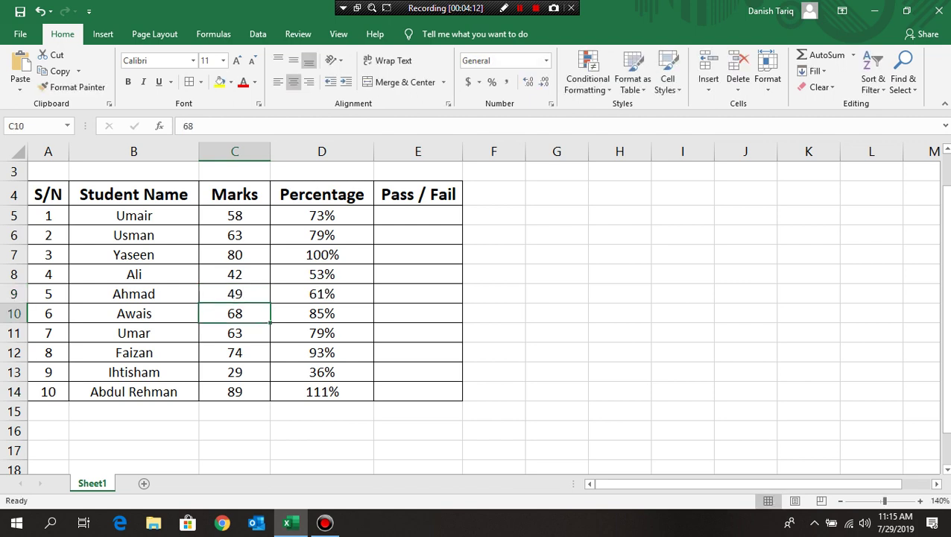
key(Return)
key(Return)
key(Return)
key(Return)
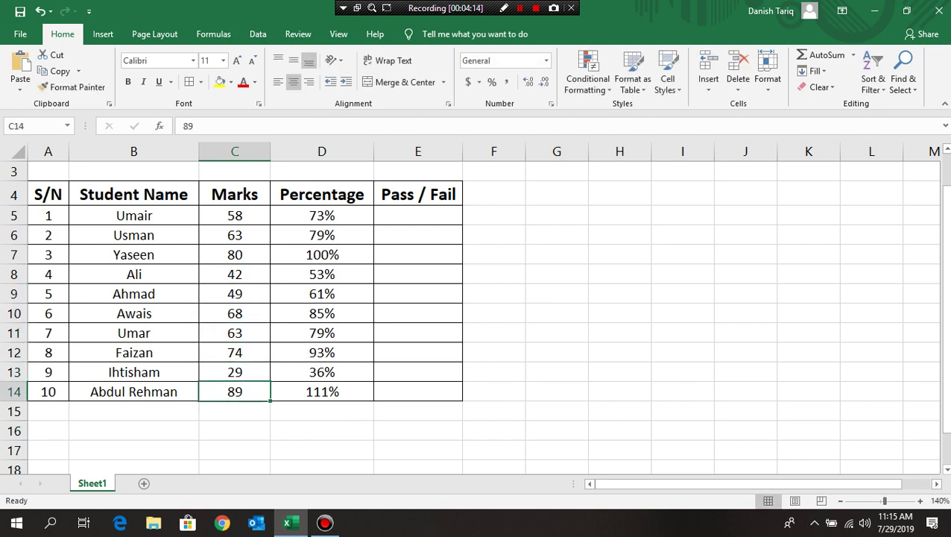
text(68)
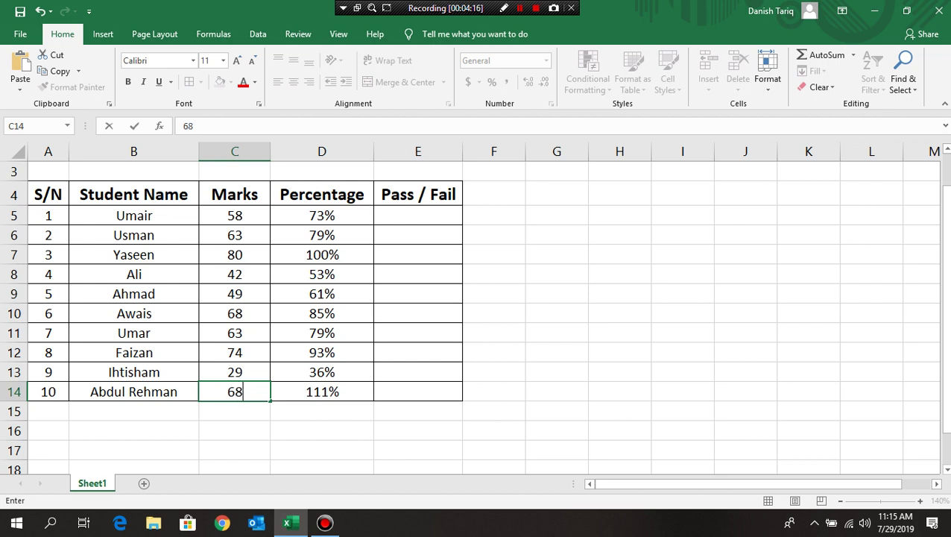
key(Return)
key(Up)
key(Up)
key(Up)
key(Up)
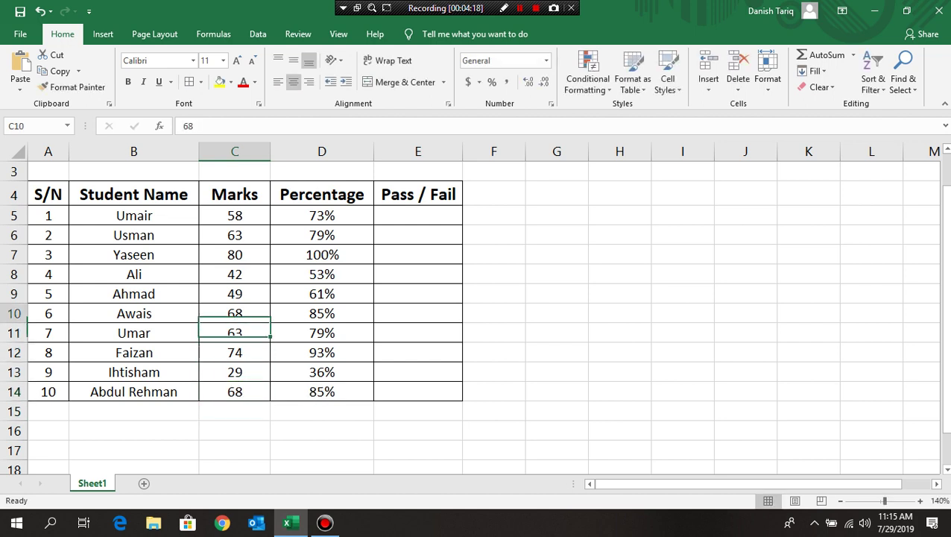
key(Up)
key(Up)
key(Up)
key(Up)
key(Up)
key(Up)
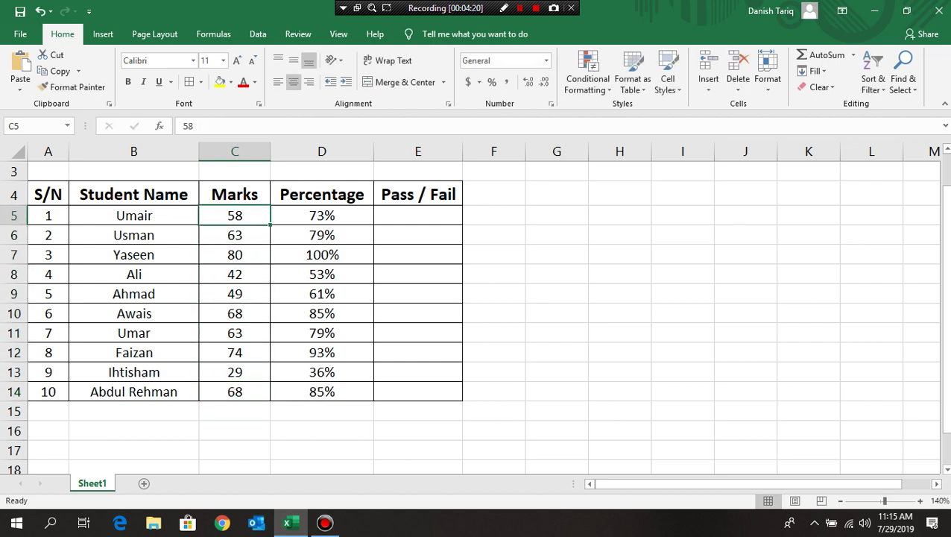
key(Right)
key(Right)
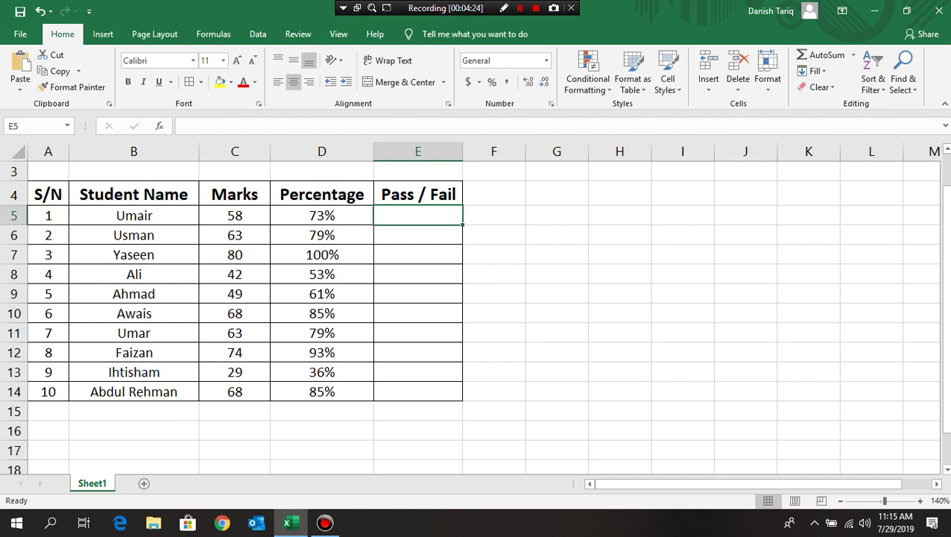
text(Pa)
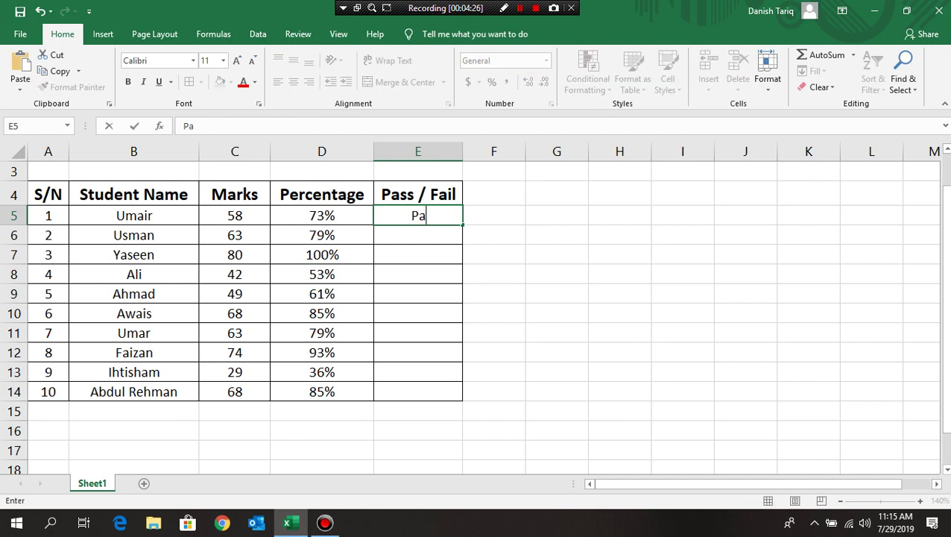
text(ss)
key(Return)
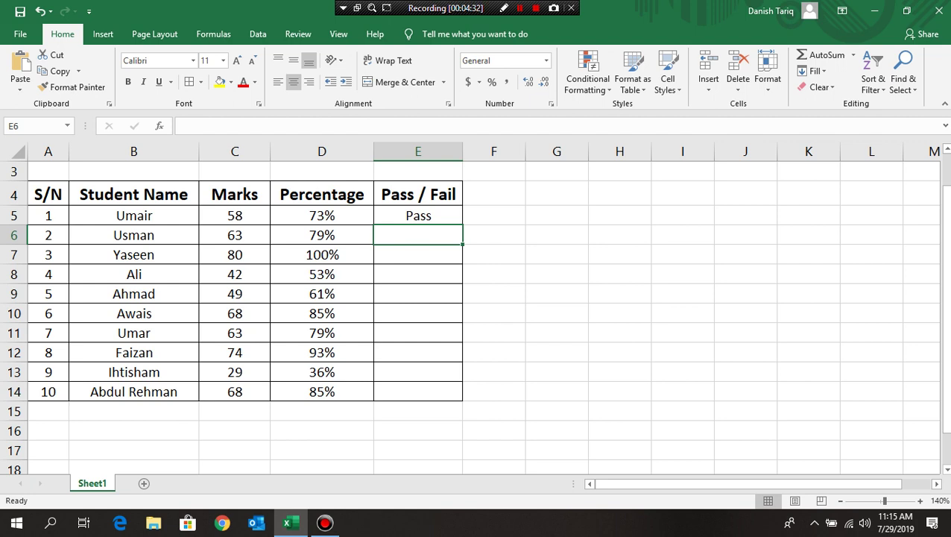
text(Ps)
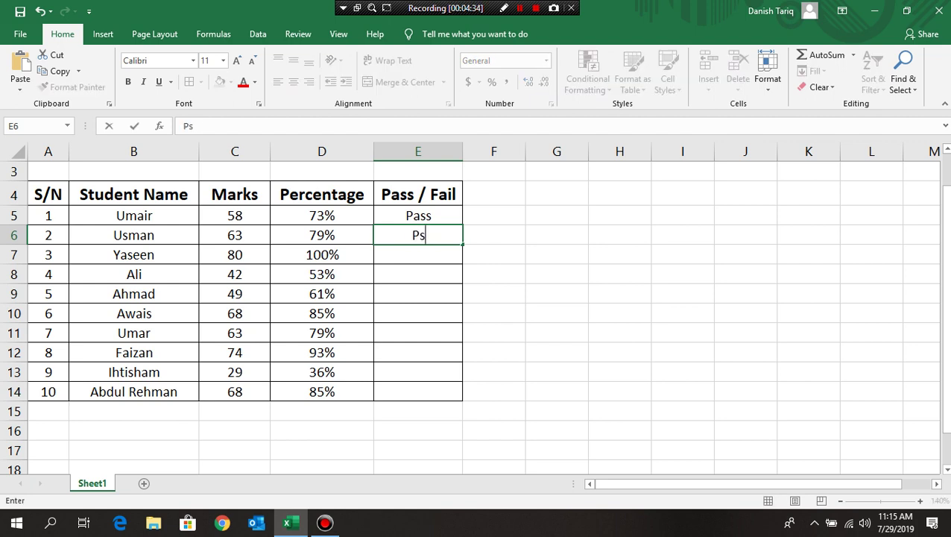
text(s)
key(Return)
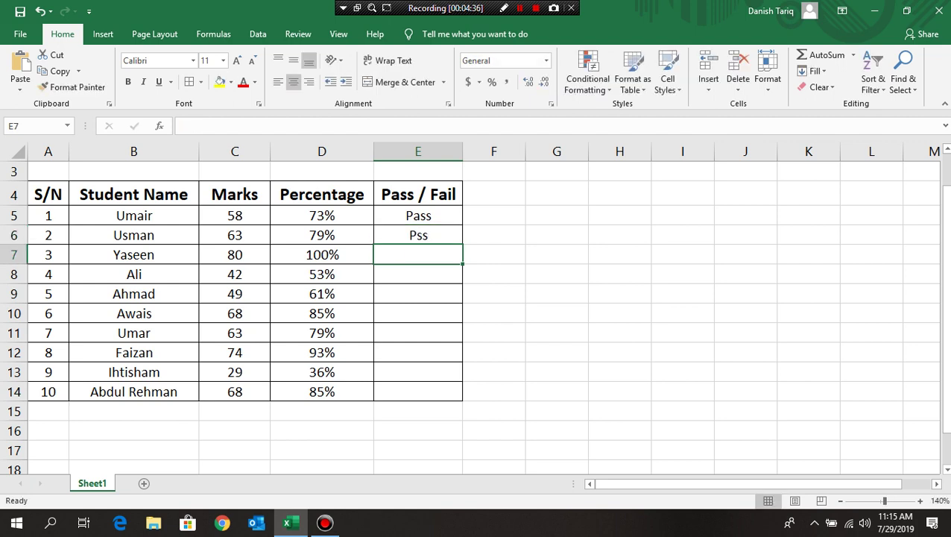
click(418, 235)
text(Pass)
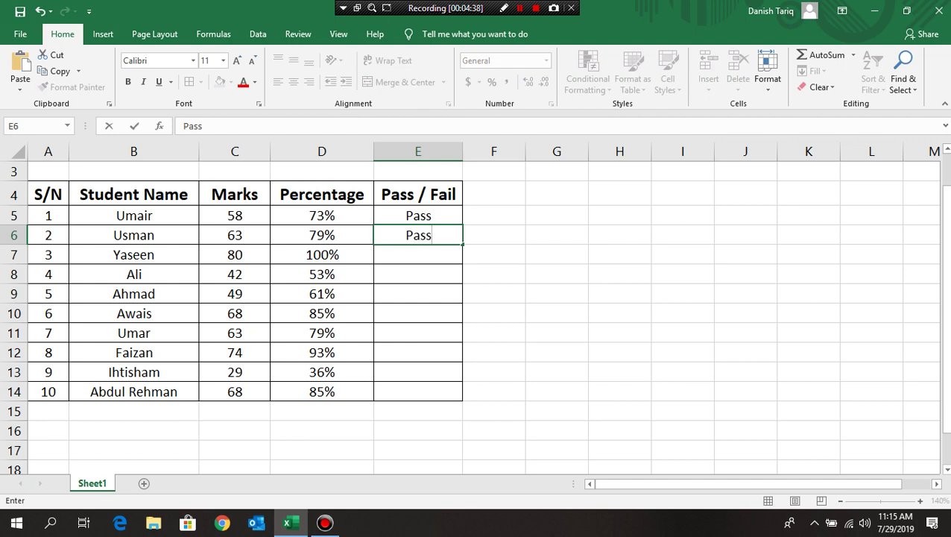
click(520, 8)
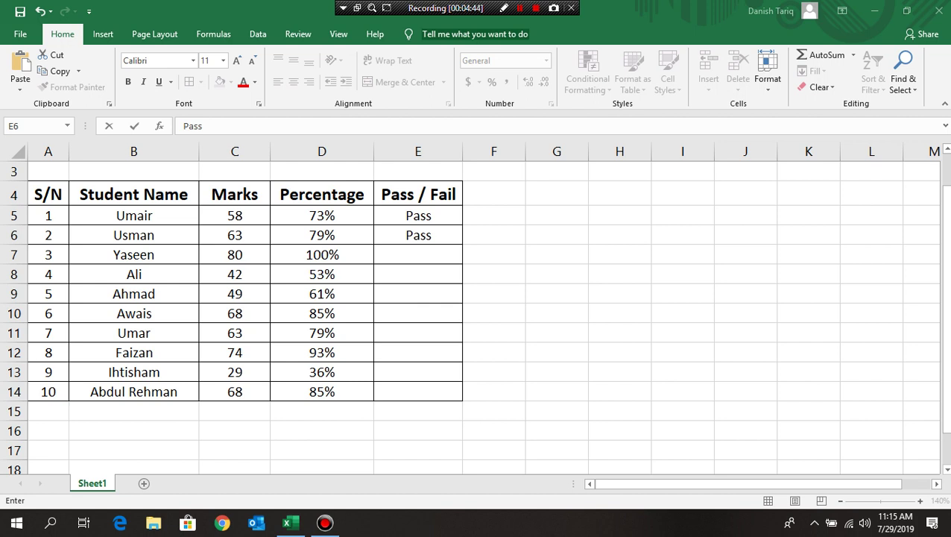
key(Return)
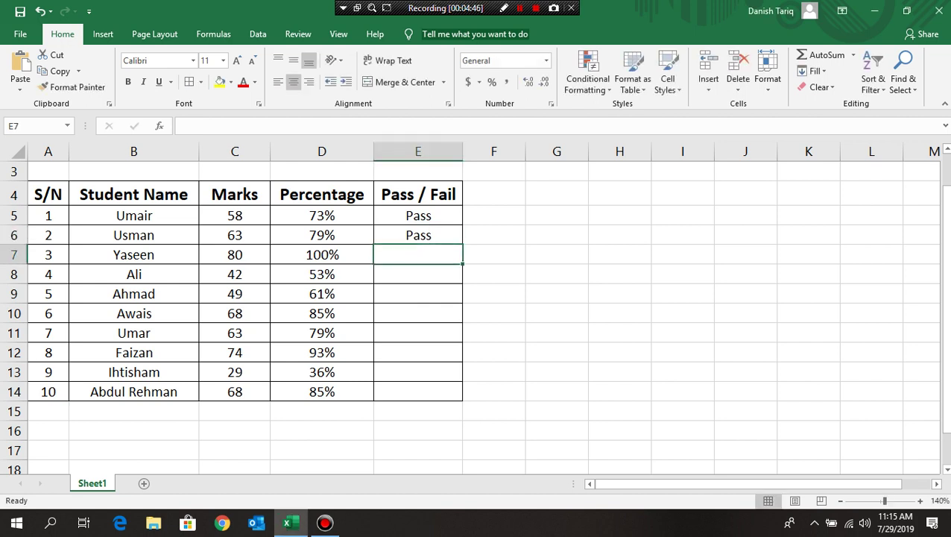
text(Pass)
key(Return)
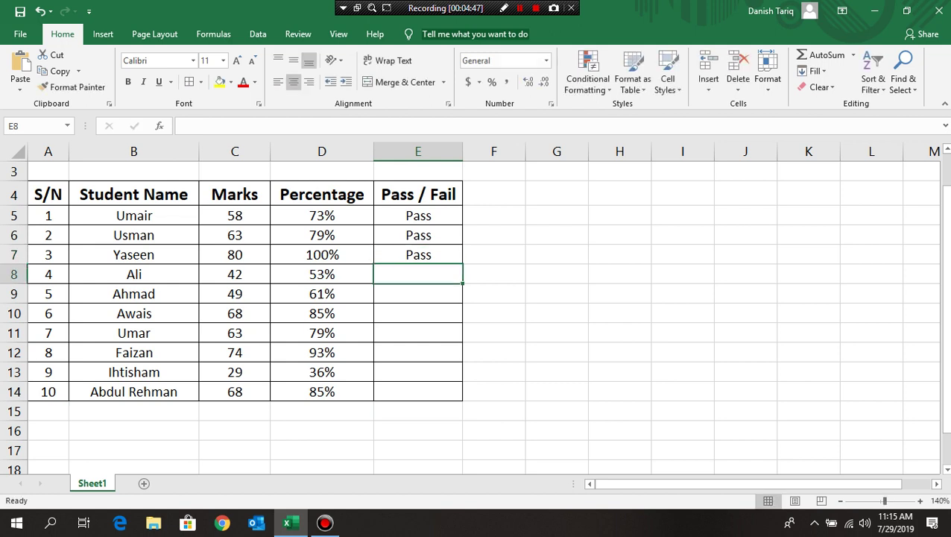
key(Up)
key(Up)
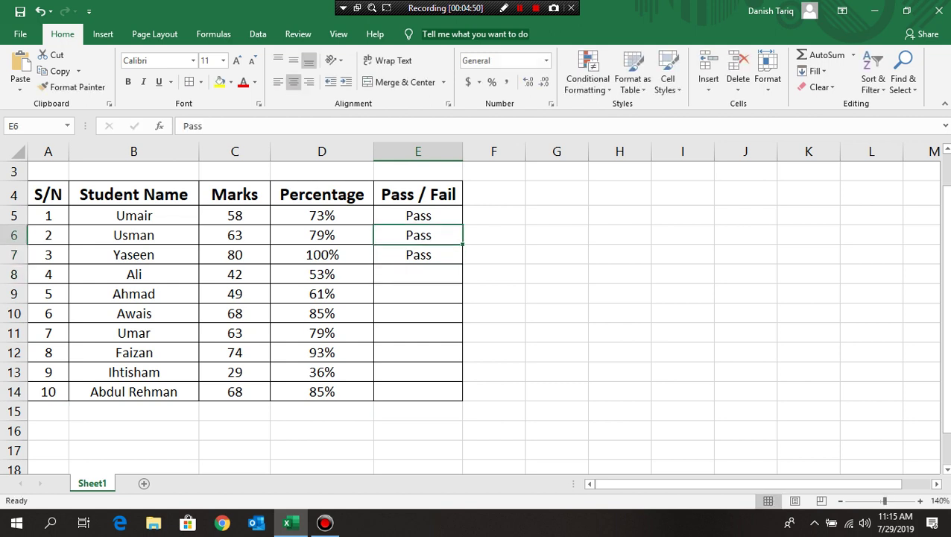
key(Up)
key(shift+Down)
key(shift+Down)
key(shift+Down)
key(shift+Up)
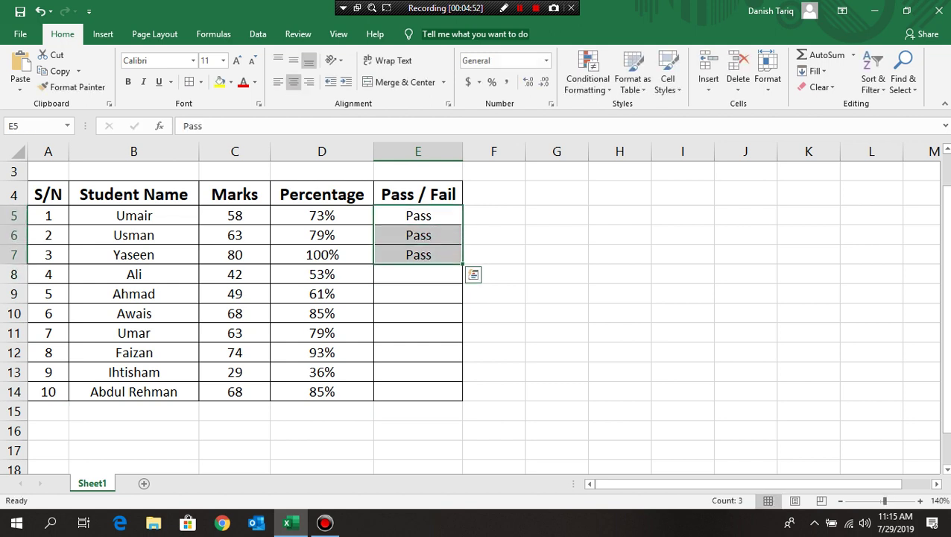
key(Delete)
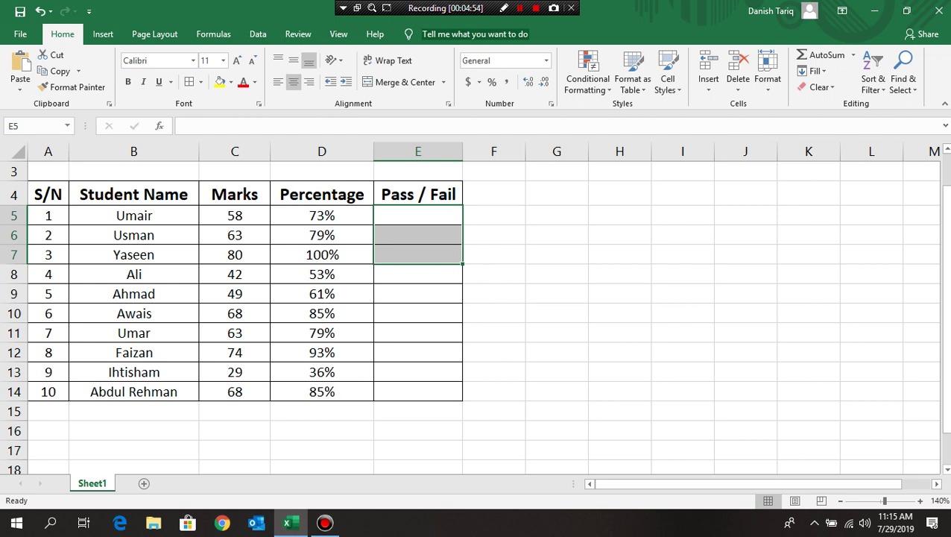
key(Left)
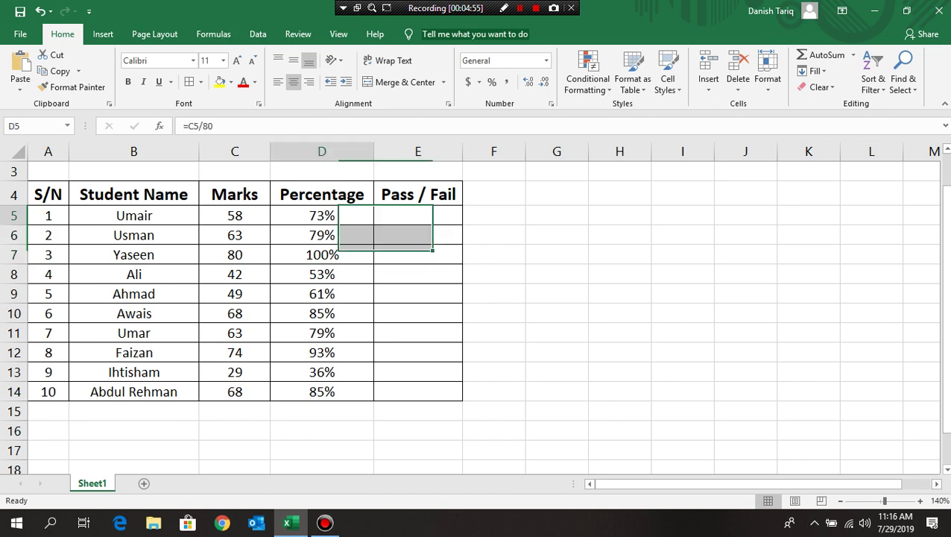
key(shift+Down)
key(shift+Down)
key(shift+Down)
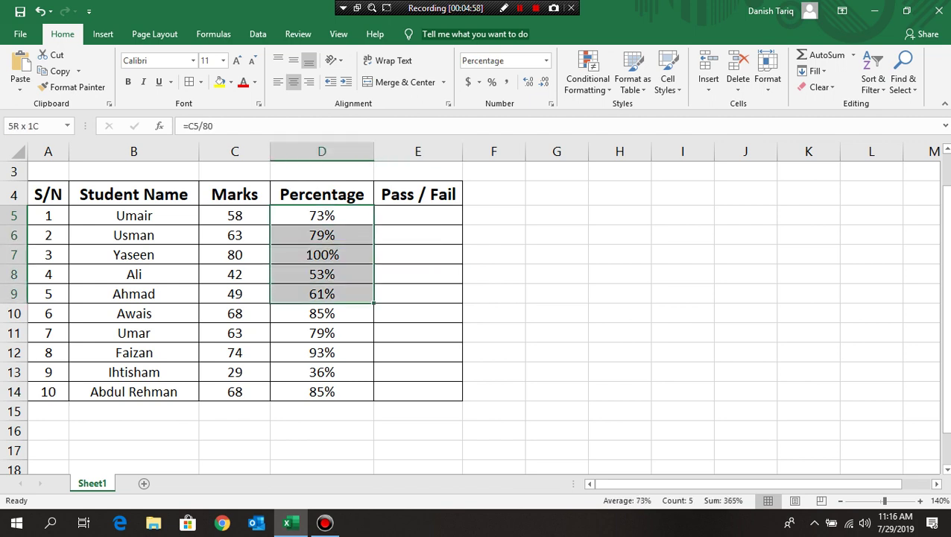
key(shift+Down)
key(shift+Down)
key(shift+Down)
key(shift+Down)
key(shift+Down)
key(shift+Down)
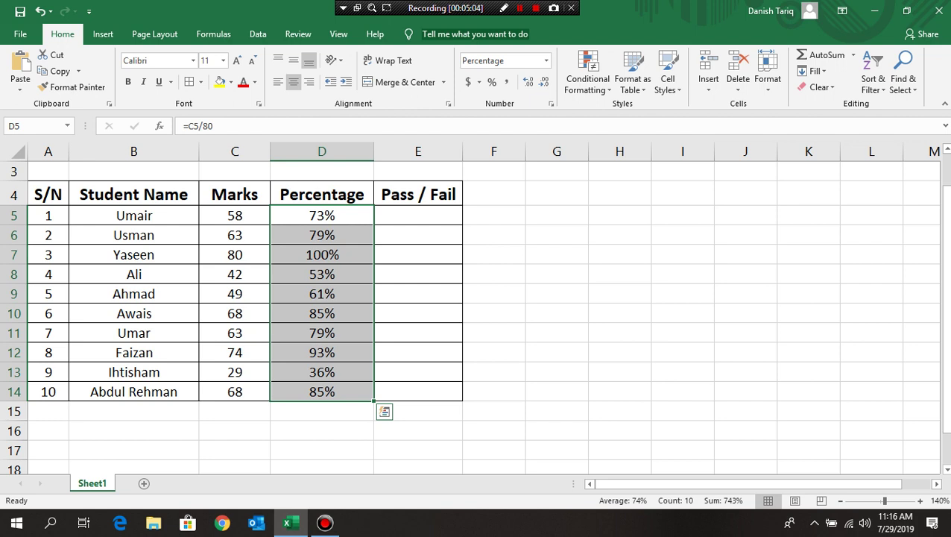
- Begin the Pass/Fail formula =IF(D5 >= 50% in cell E5
click(417, 214)
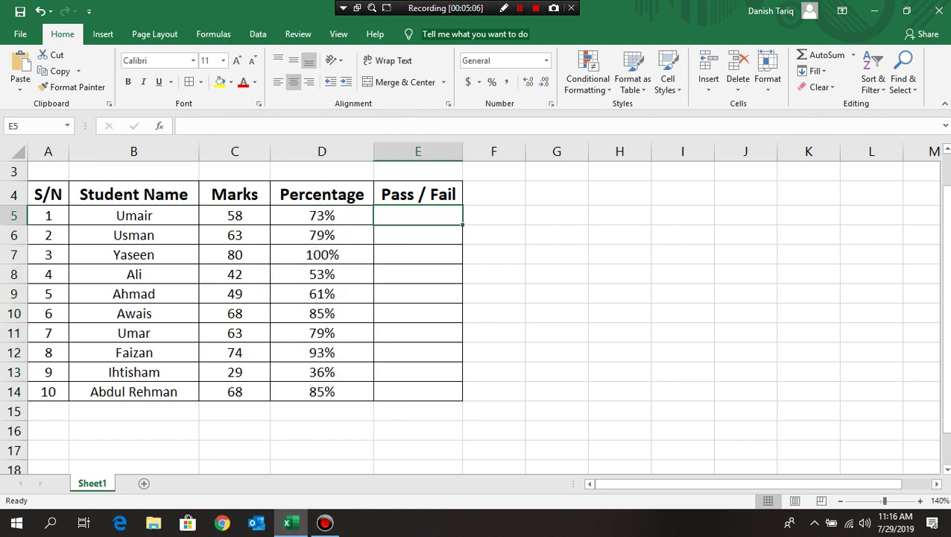
text(=)
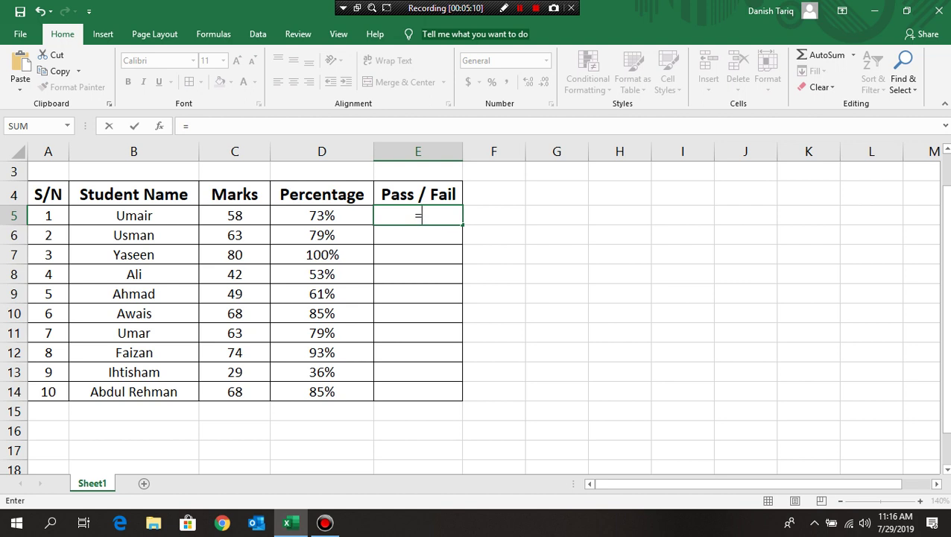
text(IF)
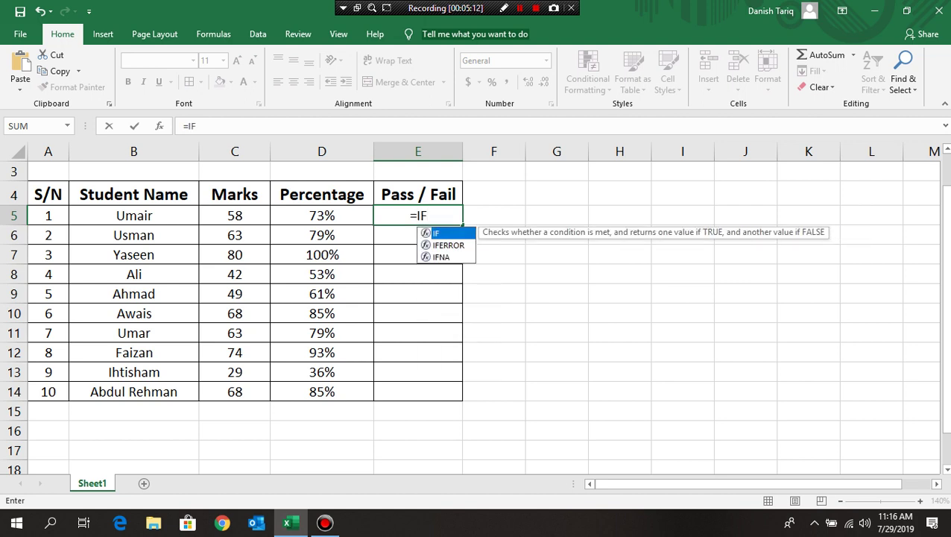
text(()
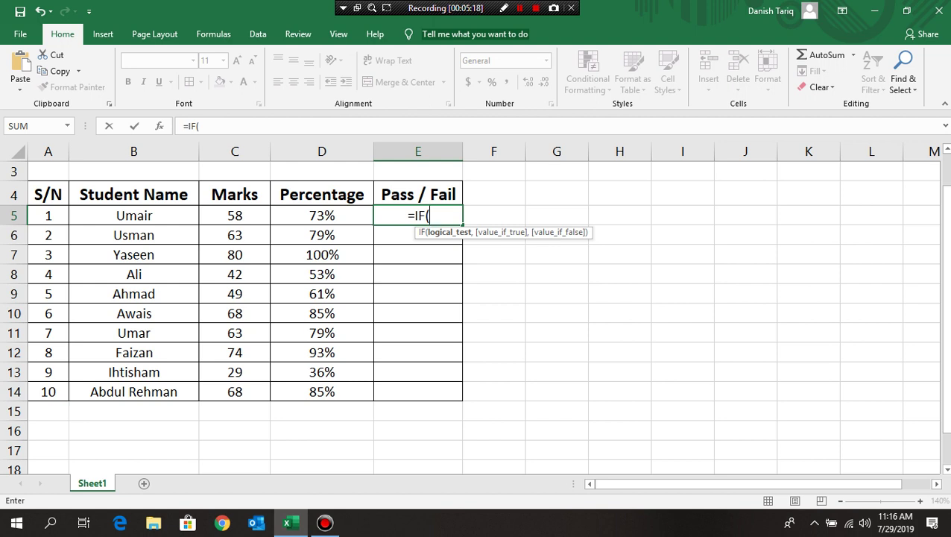
click(321, 215)
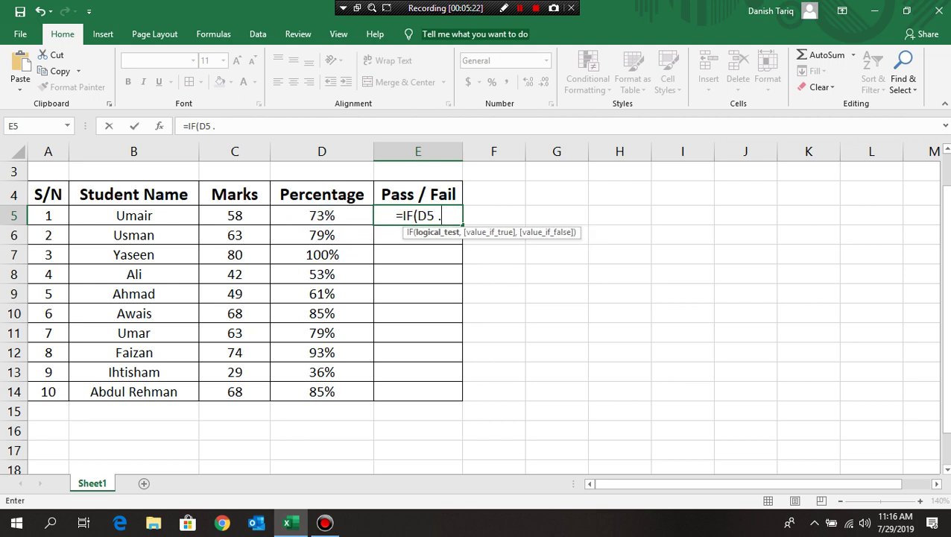
text(>)
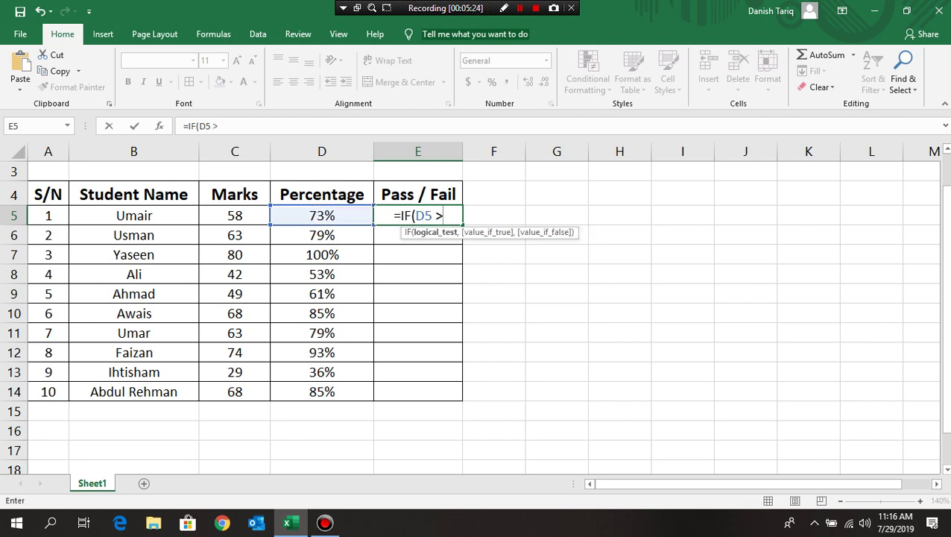
text(= 50)
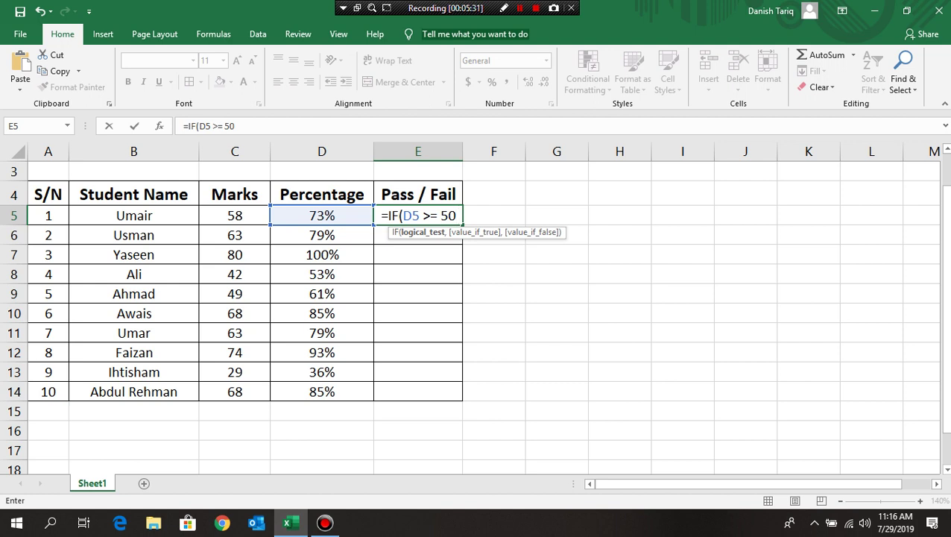
text(%)
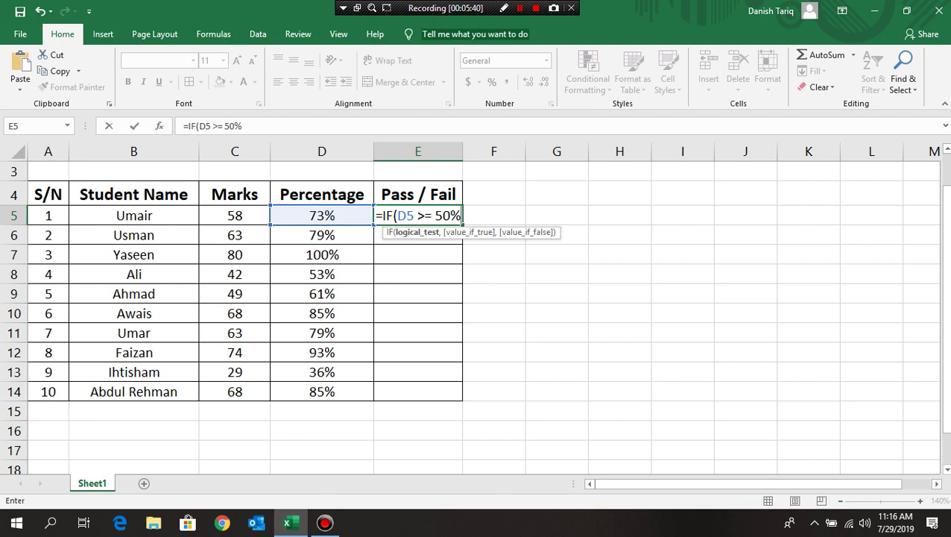
- Correct and complete E5's formula as =IF(D5 >= 50%, "Pass", "Fail"), showing Pass
key(Return)
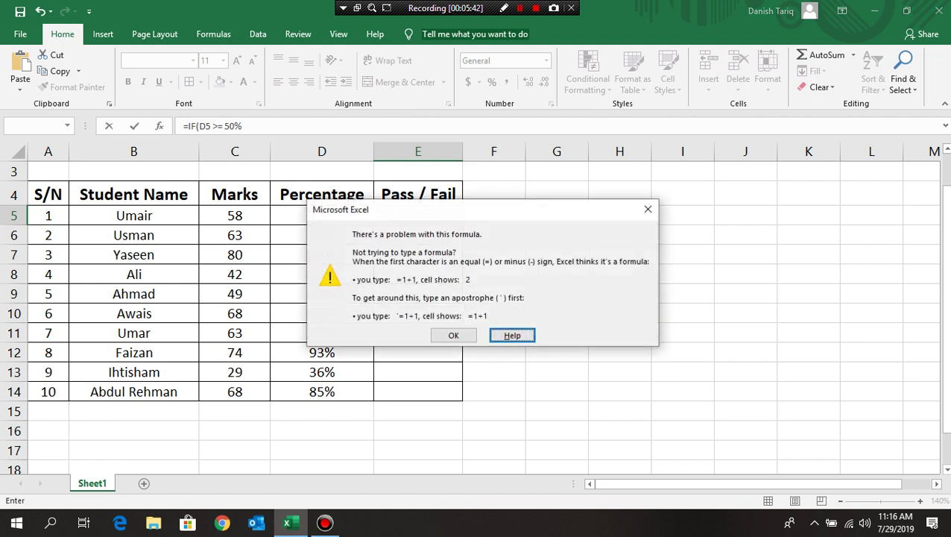
key(Return)
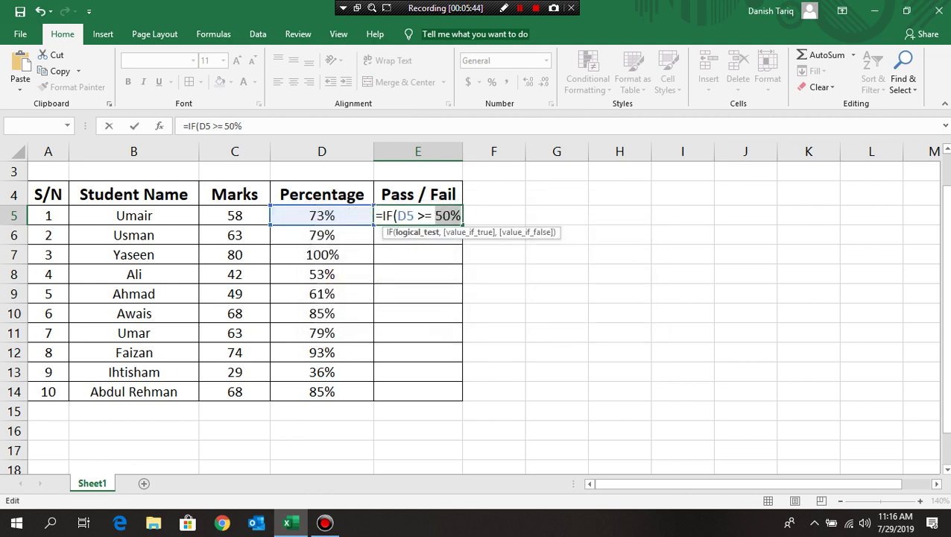
click(424, 216)
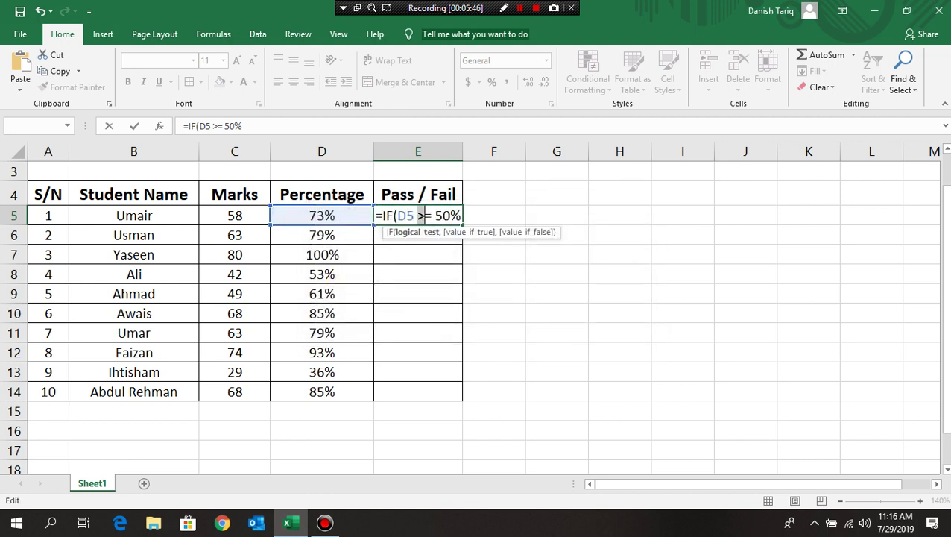
key(BackSpace)
text(<)
drag(423, 216, 416, 216)
text(>)
key(Right)
key(Right)
key(Right)
key(Right)
key(Right)
text(,)
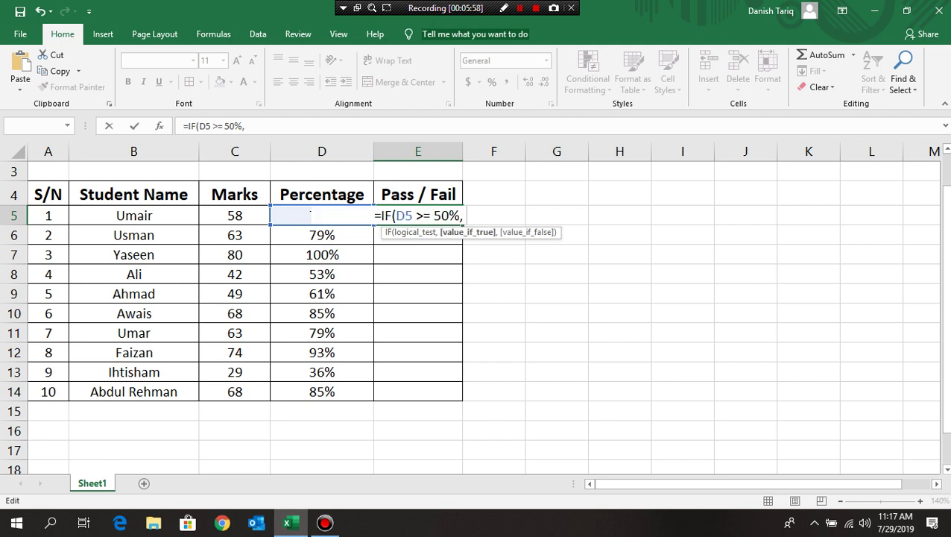
text( "")
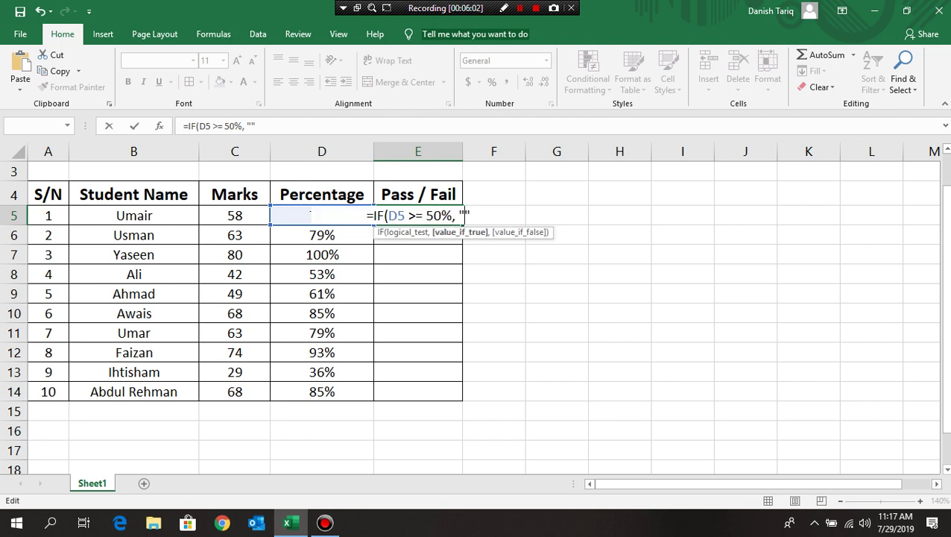
text(Pass)
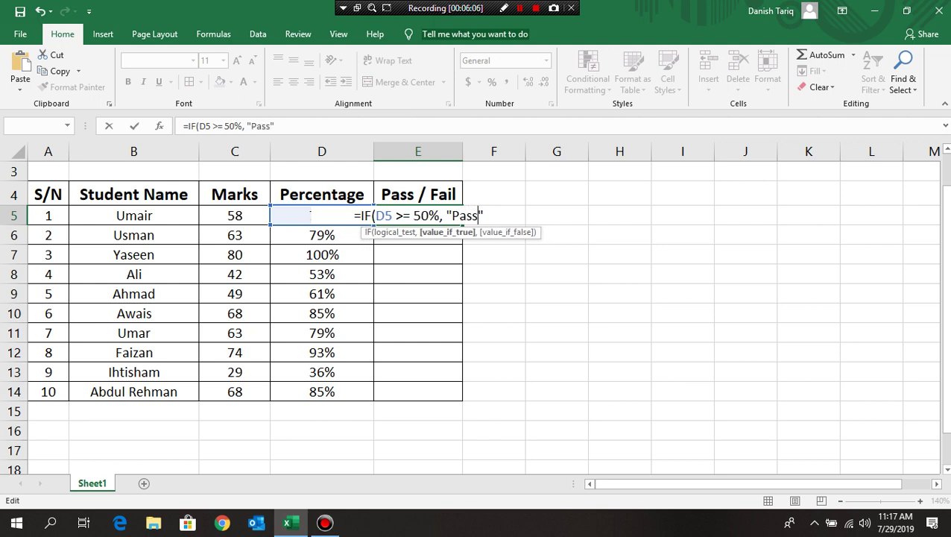
text(, )
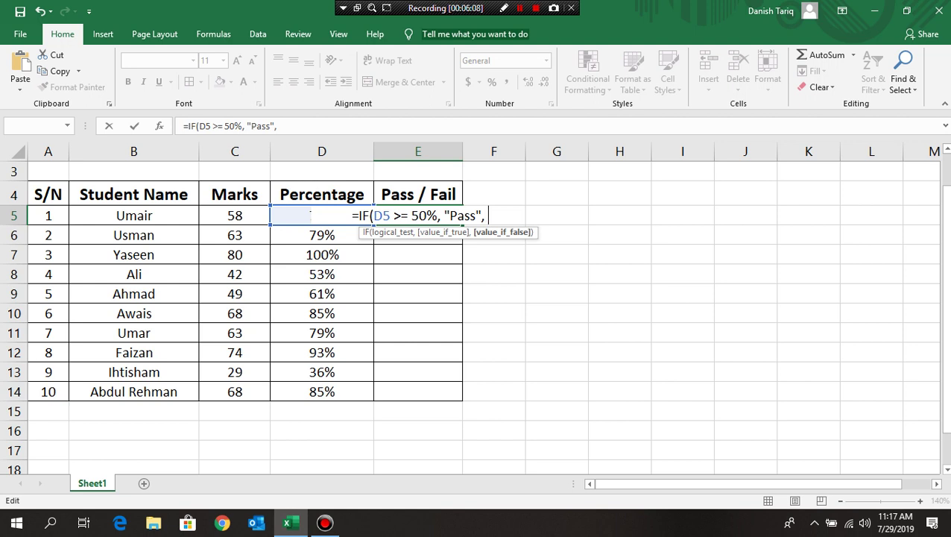
text("F)
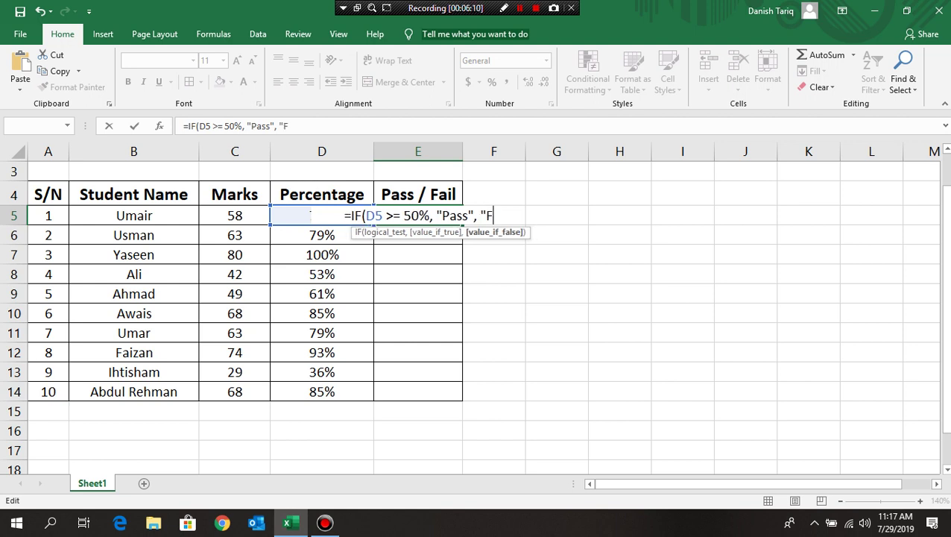
text(ail")
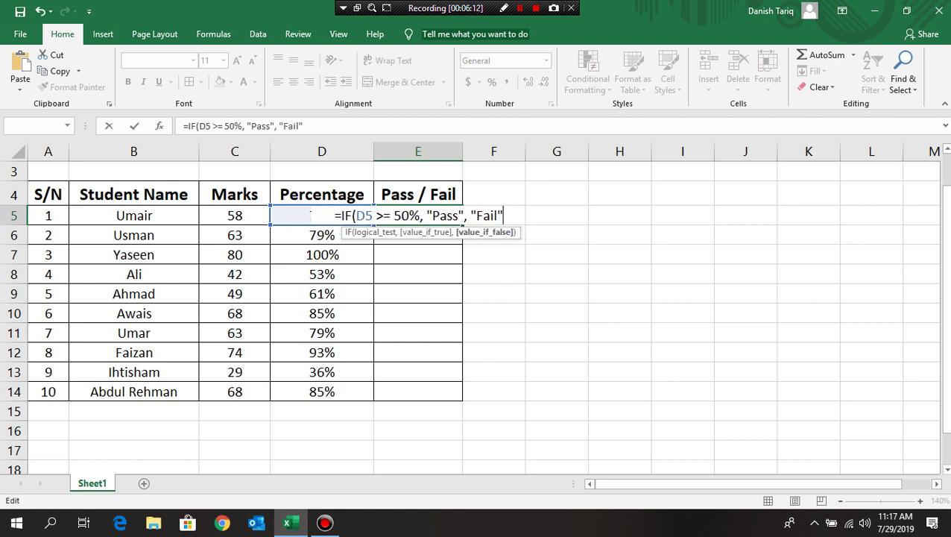
text())
key(Return)
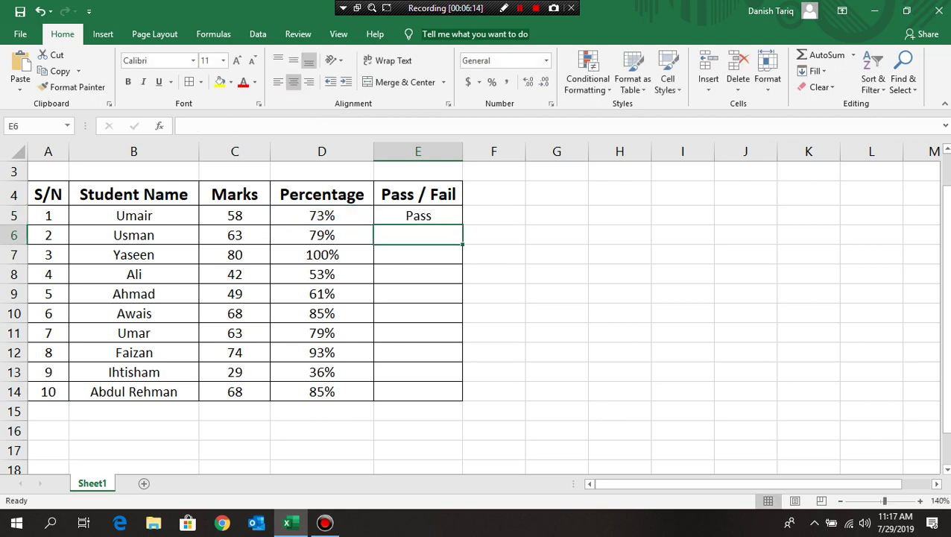
click(419, 215)
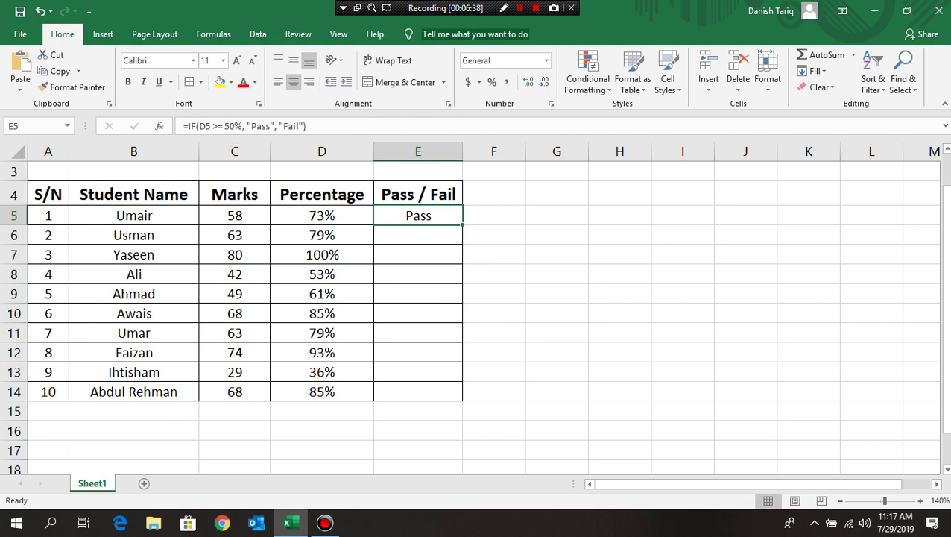
- Edit E5's formula, restoring it after accidentally overwriting it
click(418, 235)
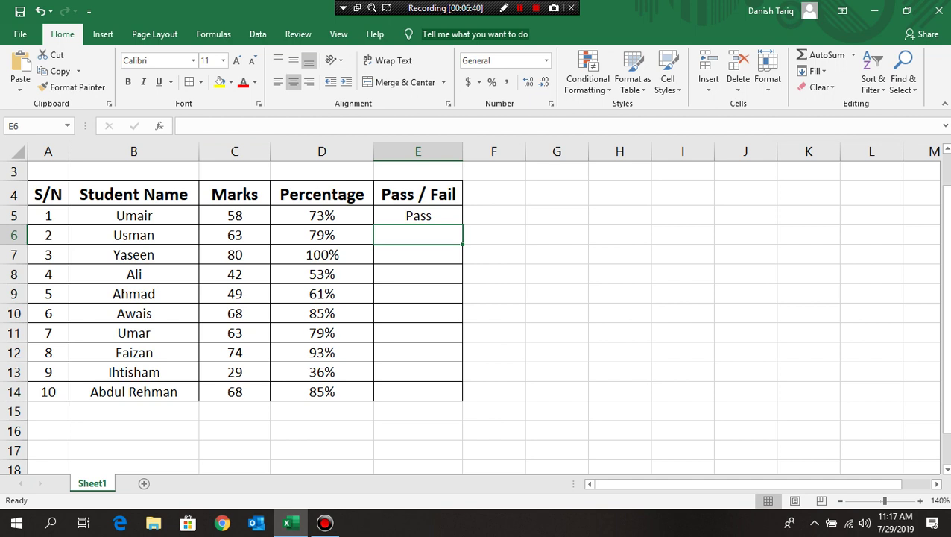
click(417, 215)
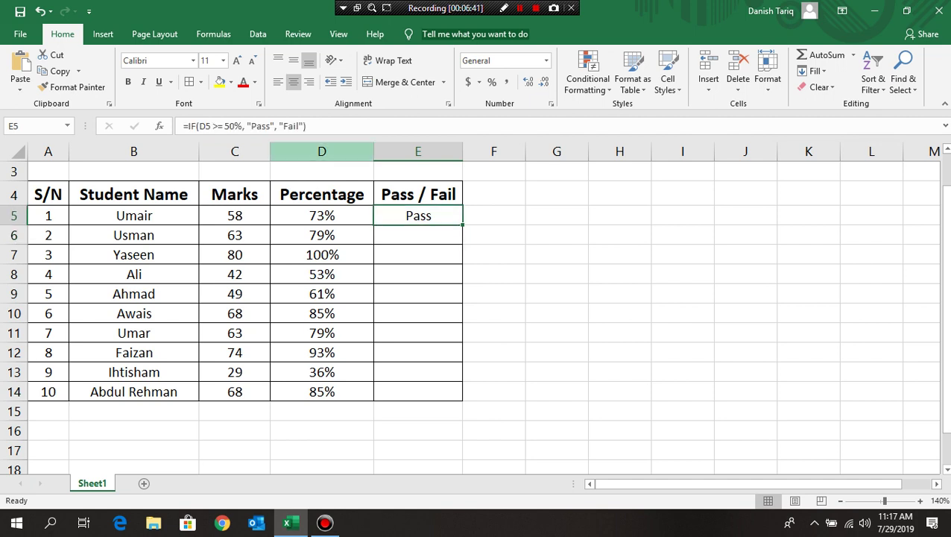
key(F2)
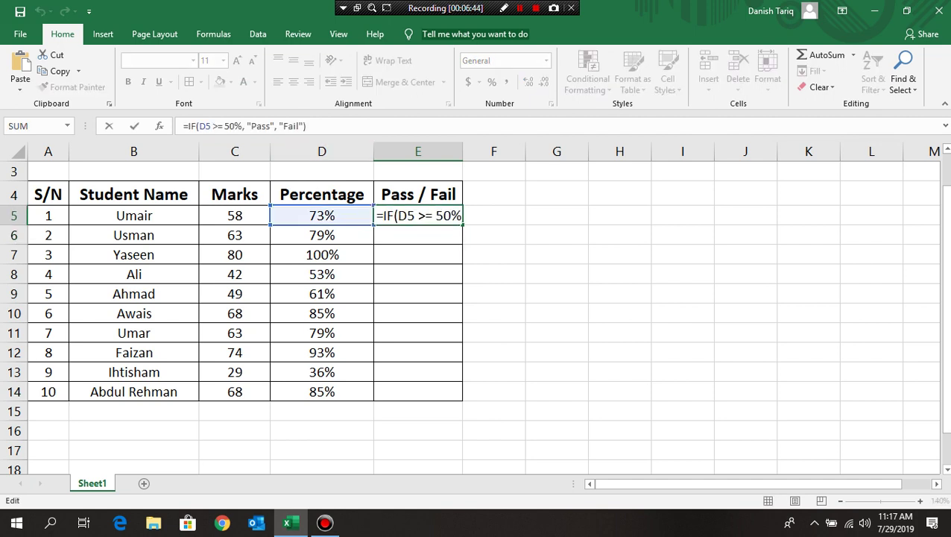
key(End)
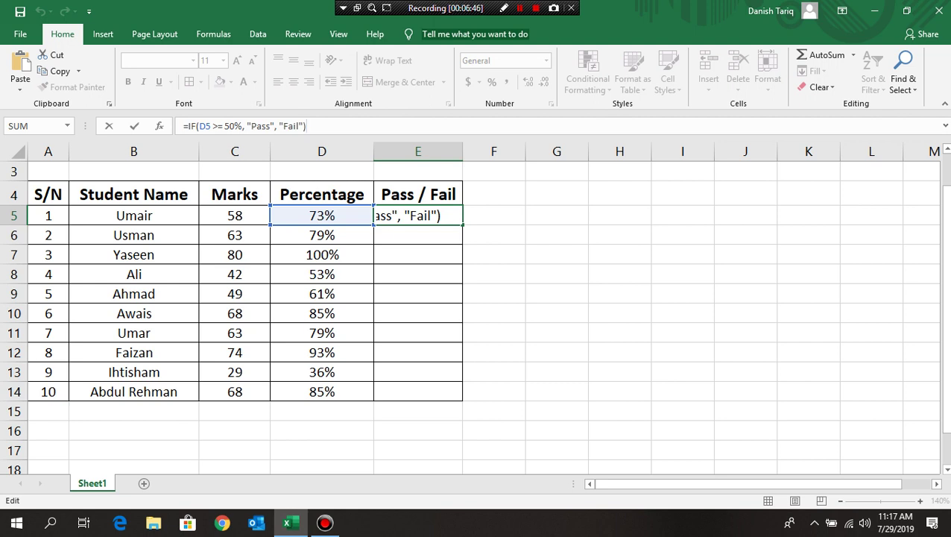
key(ctrl+shift+Left)
key(ctrl+shift+Left)
key(ctrl+shift+Left)
key(ctrl+shift+Left)
key(ctrl+shift+Left)
key(ctrl+shift+Left)
key(ctrl+c)
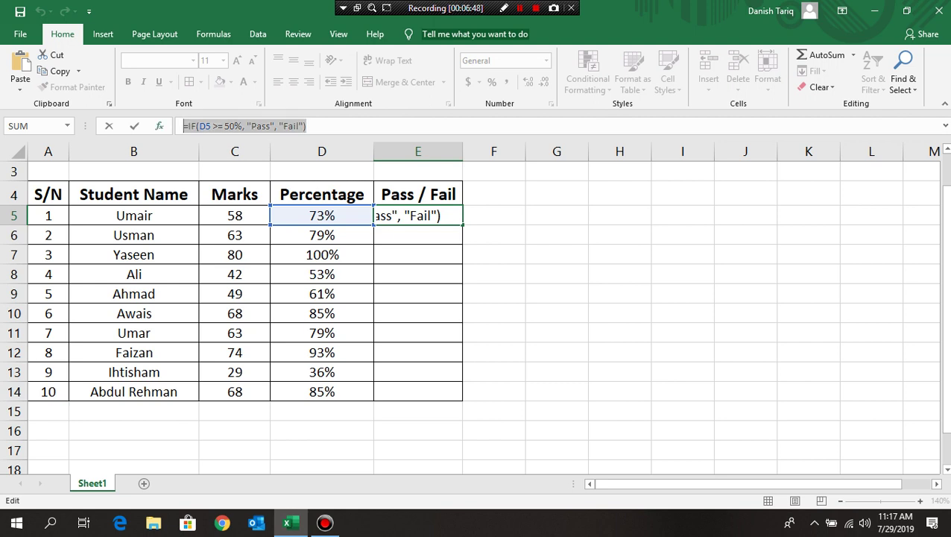
text(=)
key(Down)
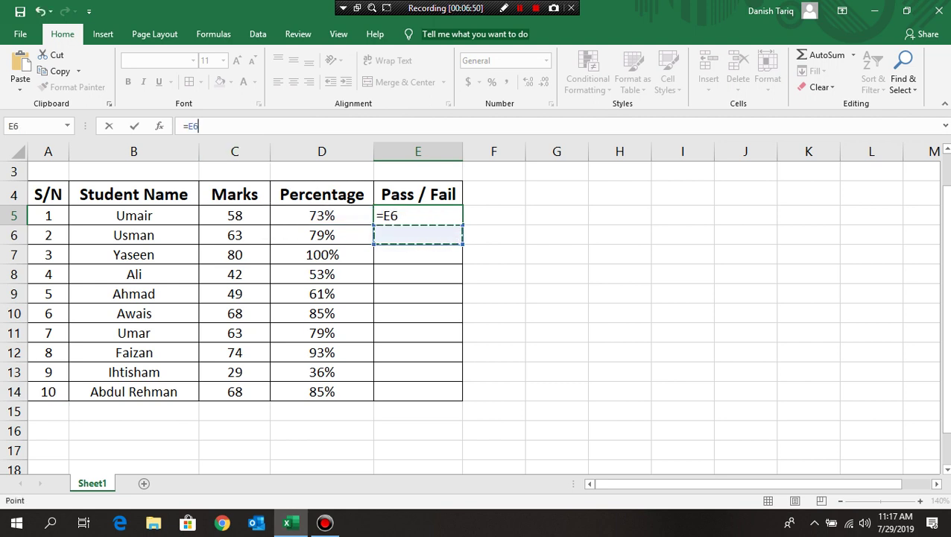
key(BackSpace)
key(BackSpace)
key(BackSpace)
key(ctrl+v)
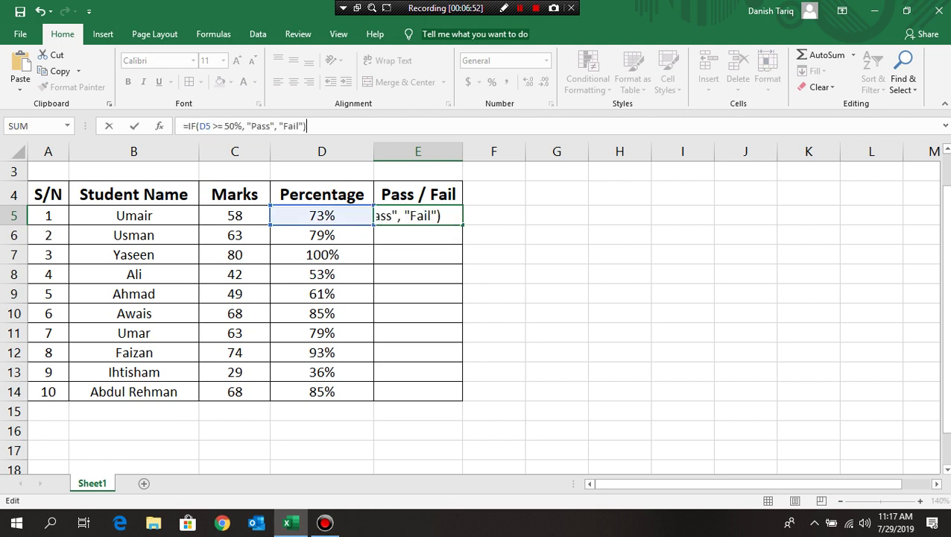
- Change the formula's reference from D5 to D6 and commit it
key(Left)
key(Left)
key(Left)
key(Left)
key(Left)
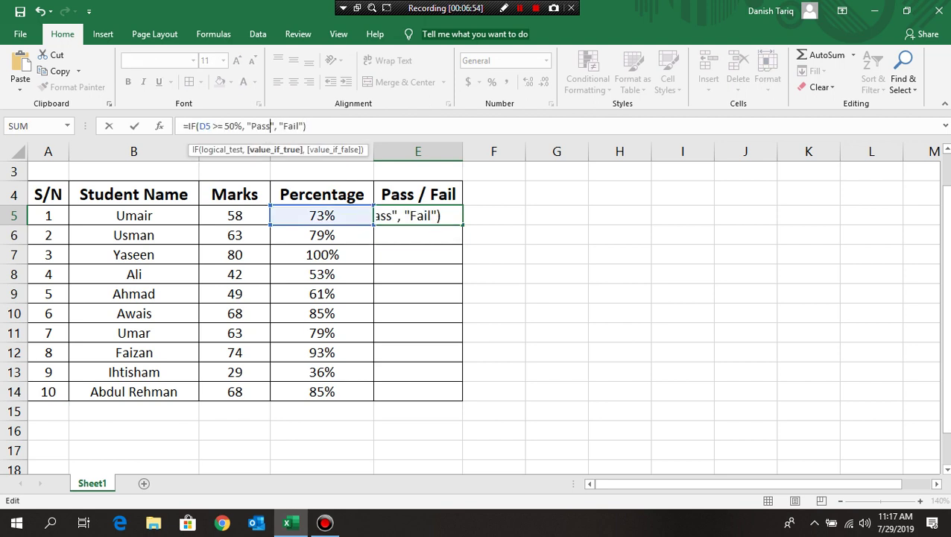
key(Left)
key(Left)
key(Left)
key(Left)
key(Left)
key(Left)
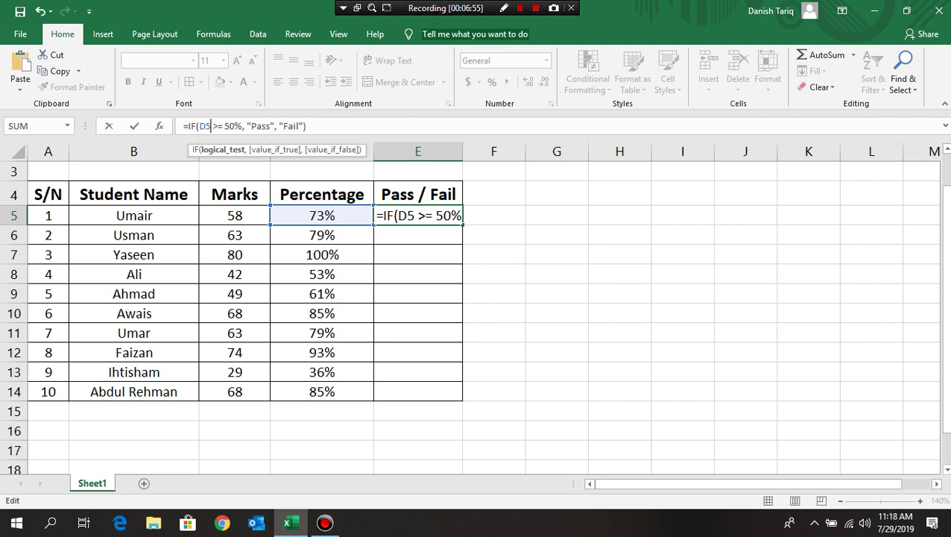
key(Left)
key(Delete)
text(6)
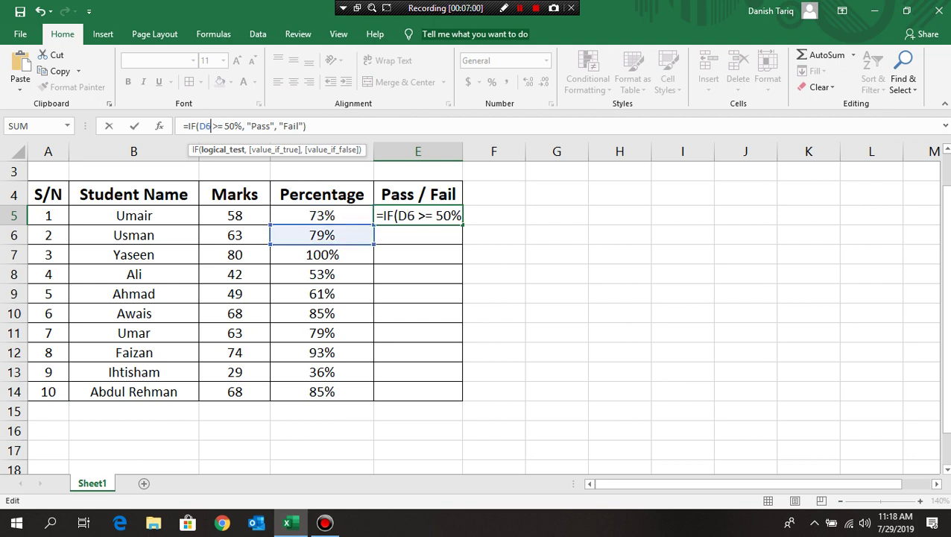
key(ctrl+Return)
- Undo the D6 change and fill the Pass/Fail formula down E5:E14
key(Up)
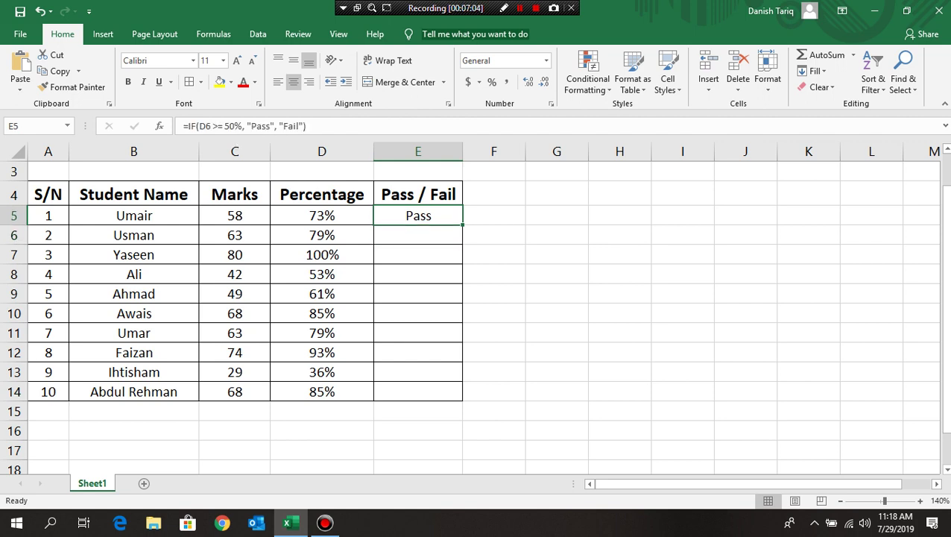
key(ctrl+z)
drag(462, 224, 463, 400)
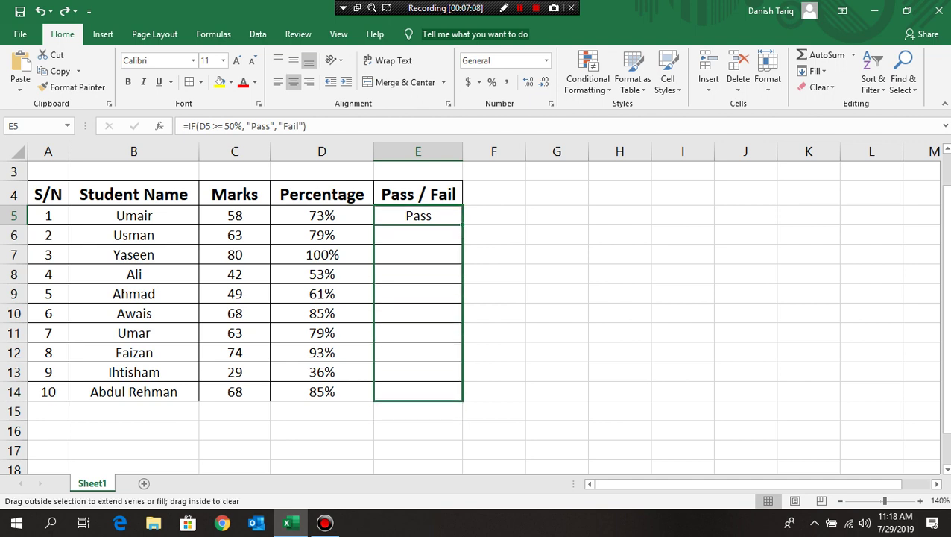
click(556, 371)
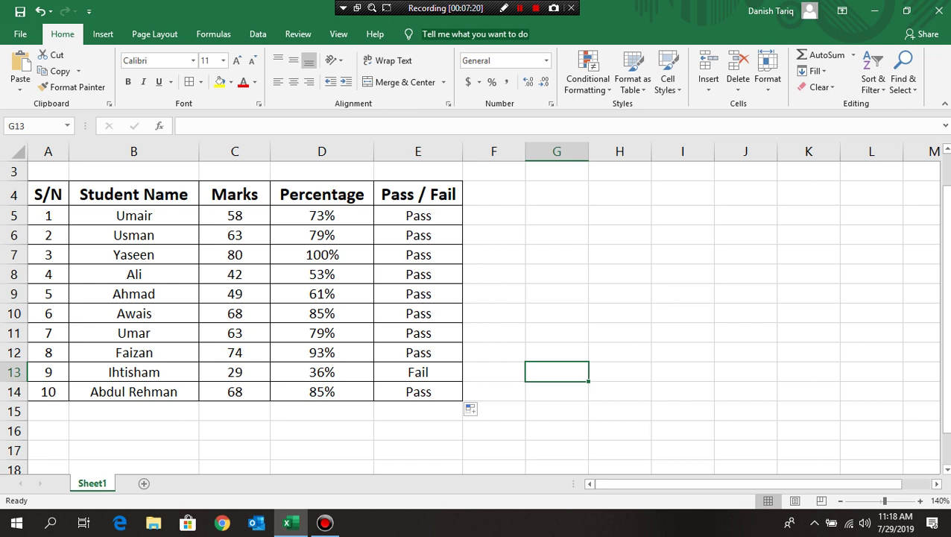
click(235, 274)
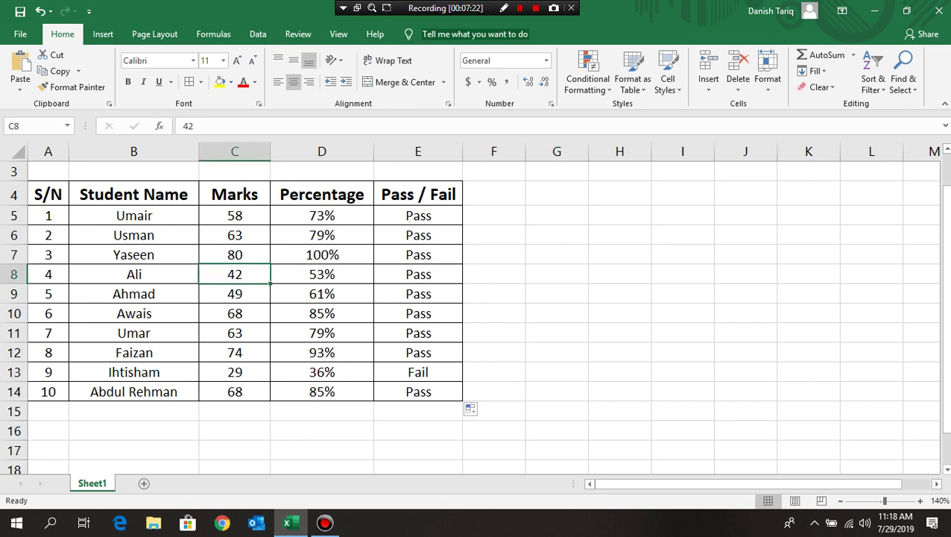
text(33)
key(Return)
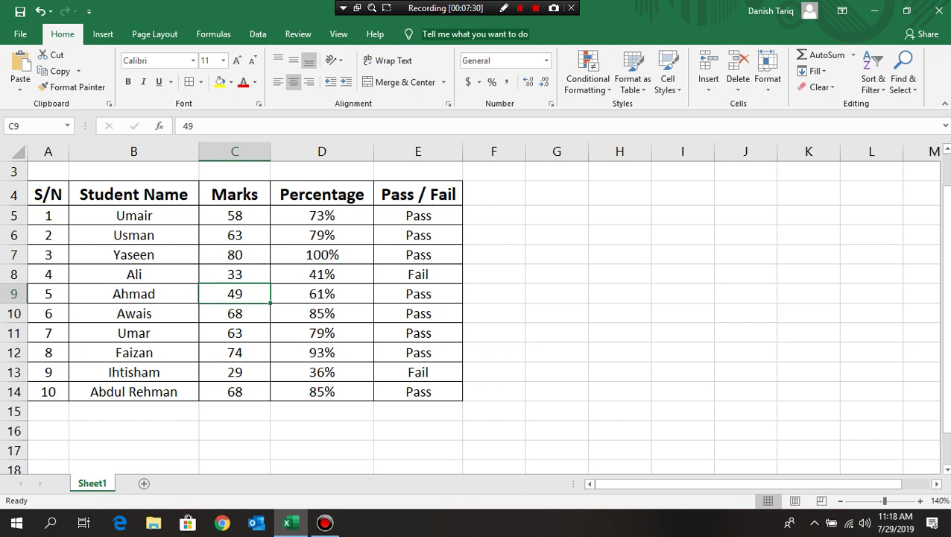
key(Up)
key(Up)
key(Up)
key(Up)
text(1)
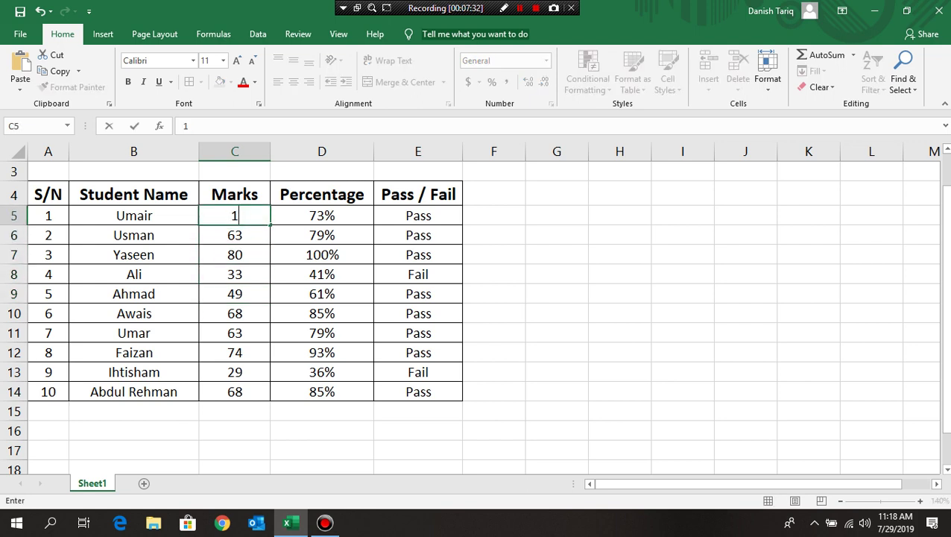
text(3)
key(Return)
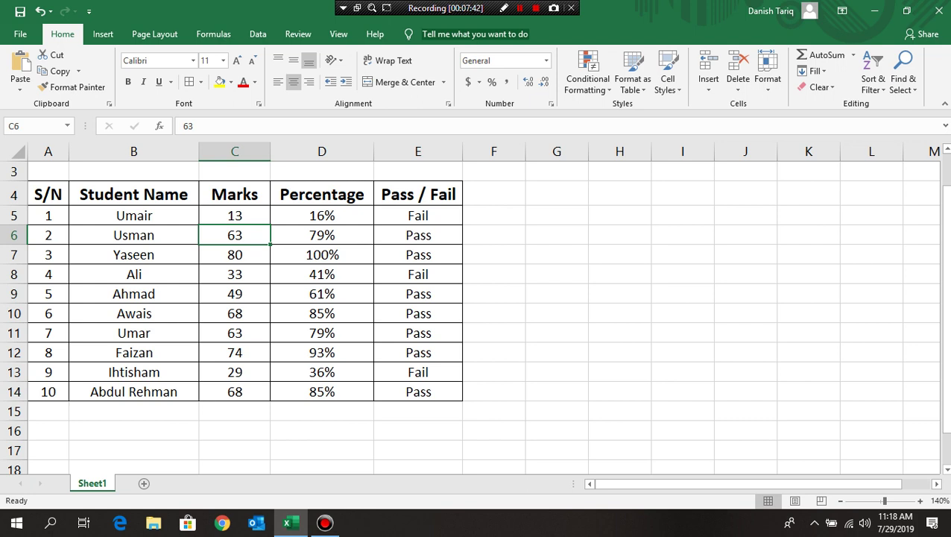
drag(418, 216, 418, 391)
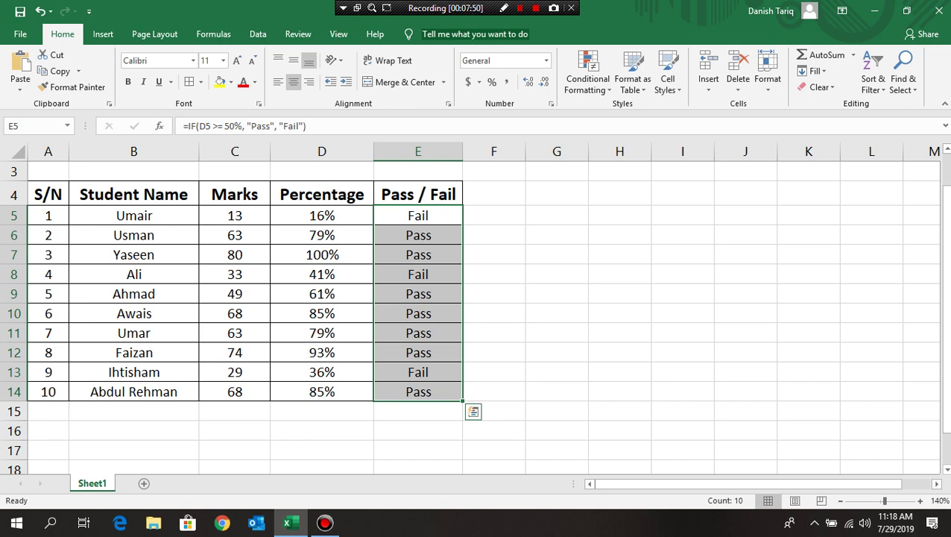
key(Up)
key(Up)
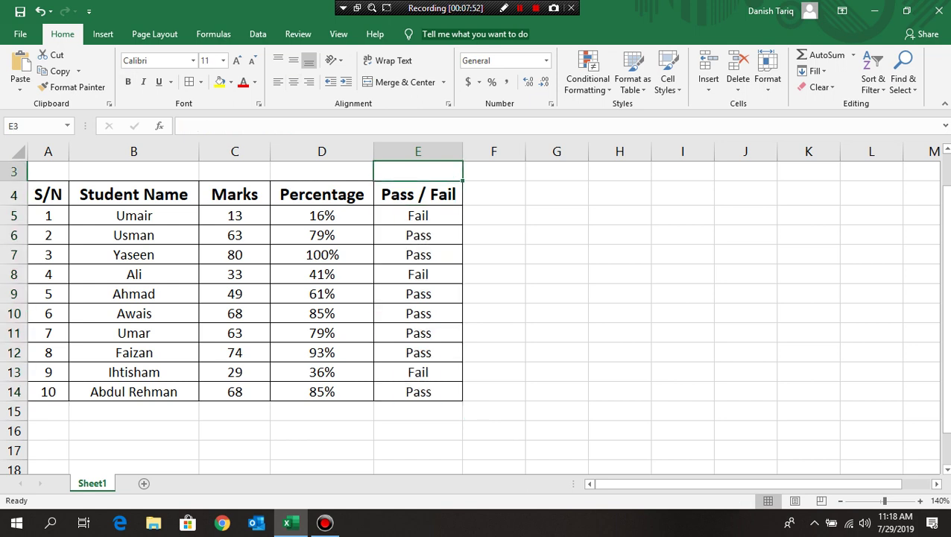
key(Left)
key(Left)
key(Left)
key(Down)
key(Down)
key(Right)
key(Right)
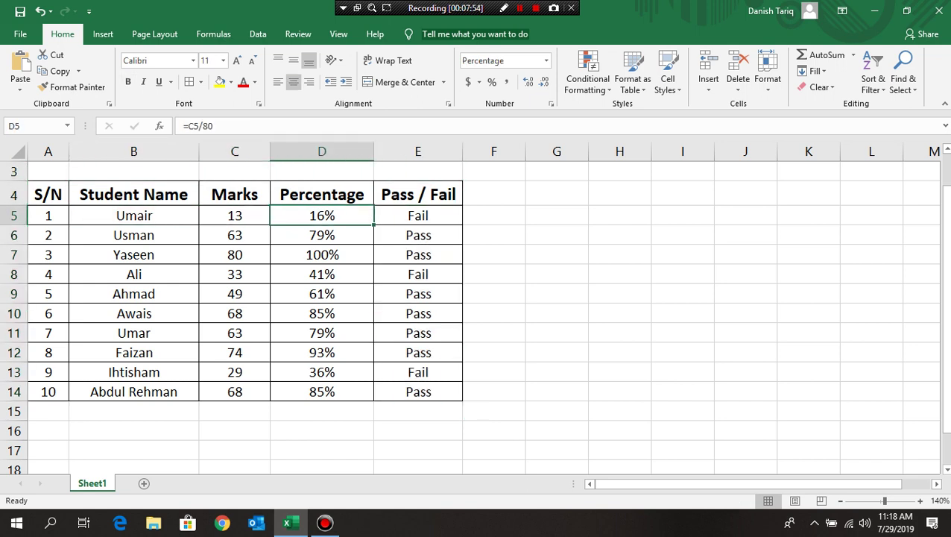
key(Right)
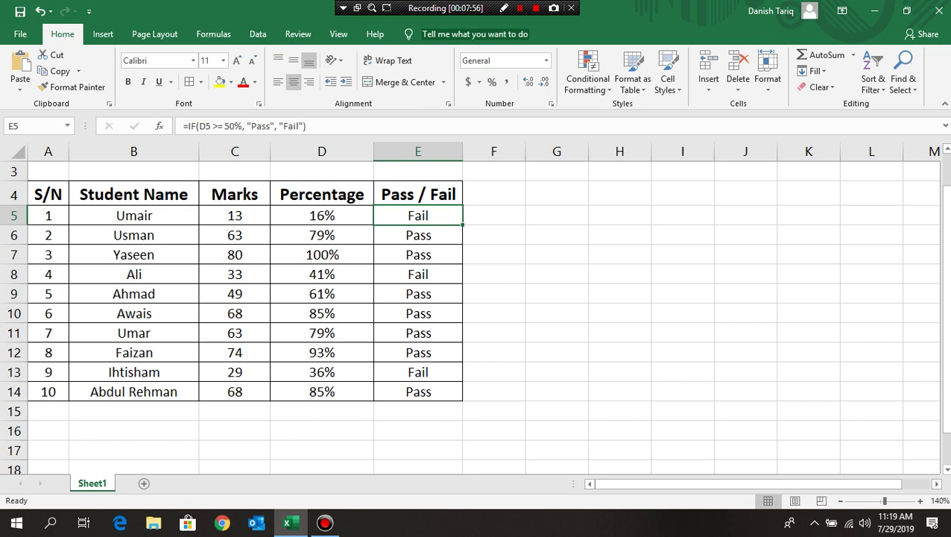
key(Left)
key(Left)
key(Left)
key(Down)
key(Down)
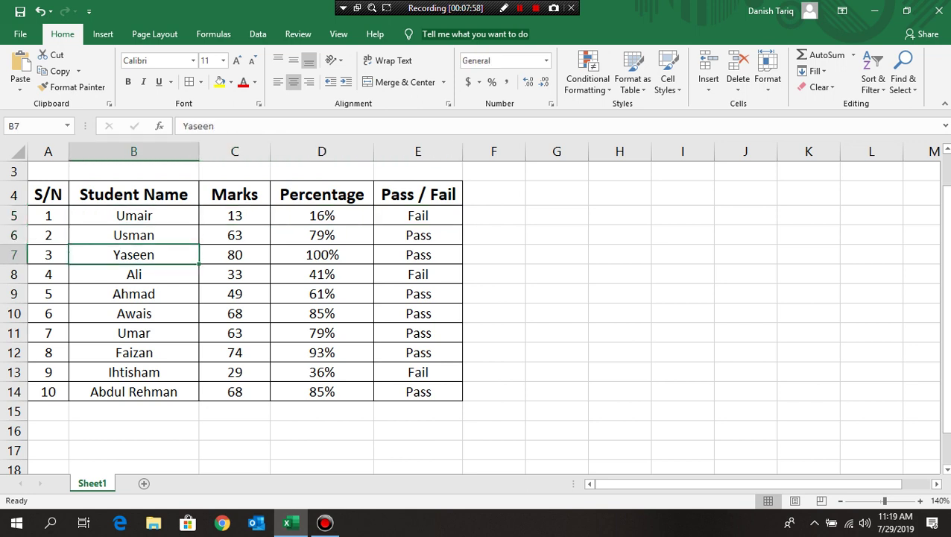
key(Right)
text(23)
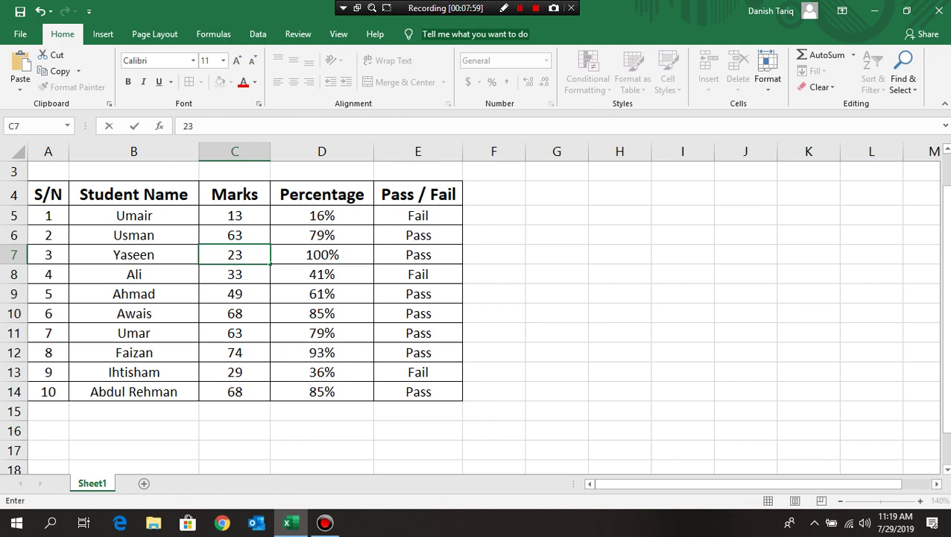
key(Return)
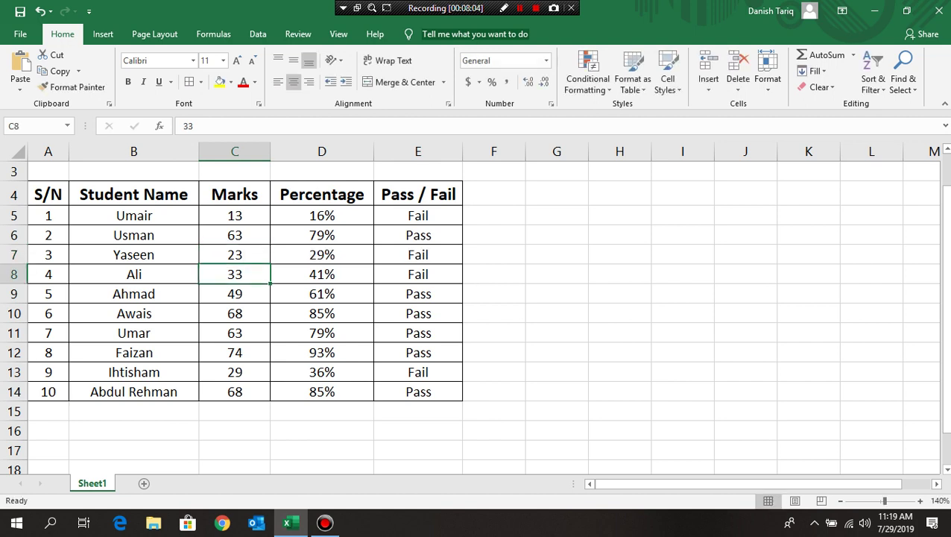
text(48)
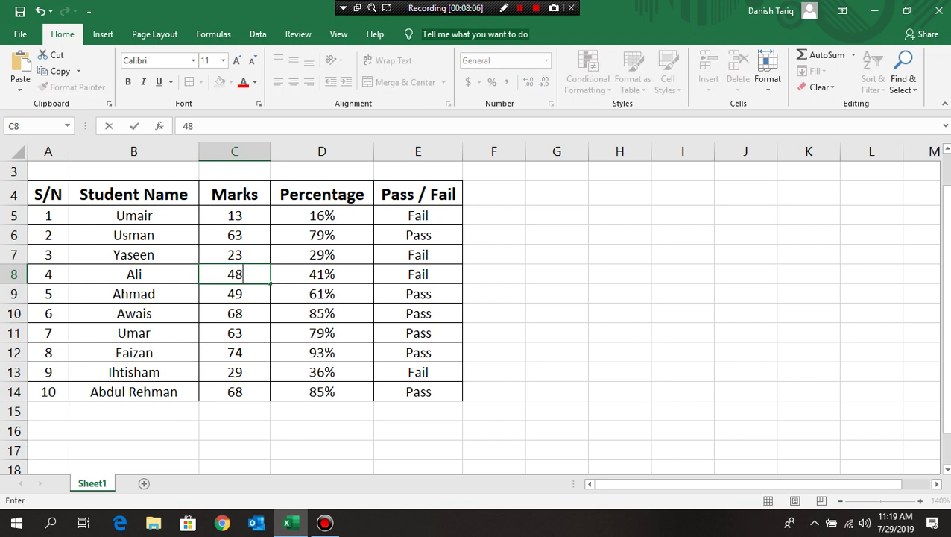
key(Return)
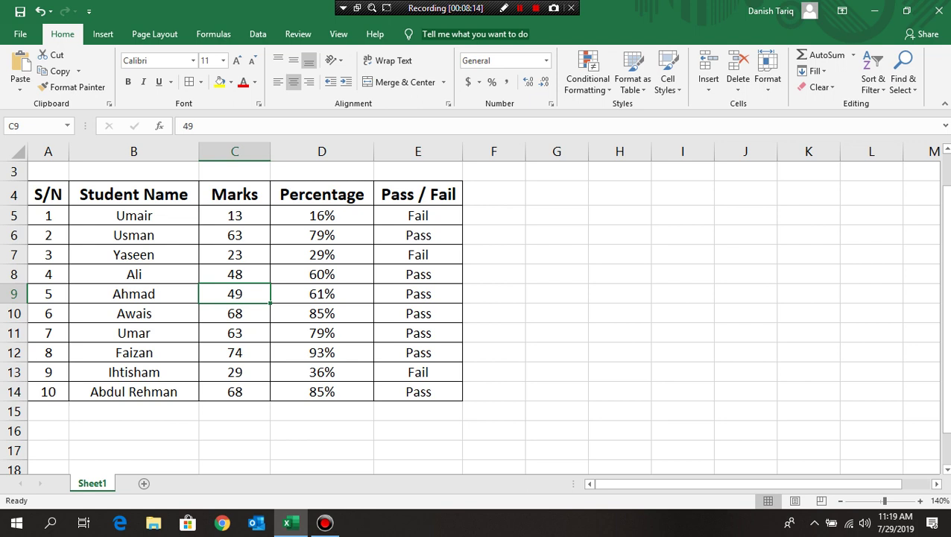
key(shift+Left)
key(shift+Right)
- Set A1:E15, the RESULT CARD table, as the print area
drag(945, 253, 945, 168)
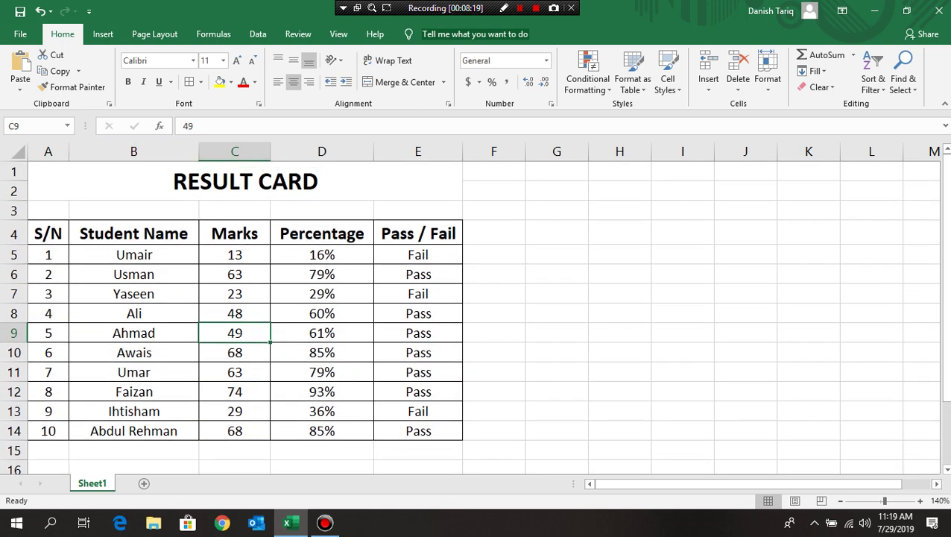
click(245, 182)
drag(245, 181, 245, 392)
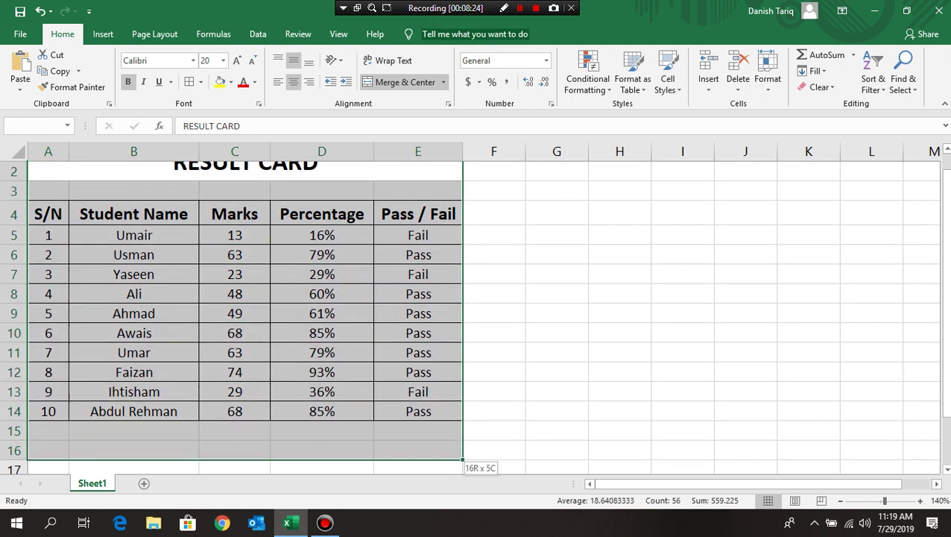
drag(245, 391, 470, 445)
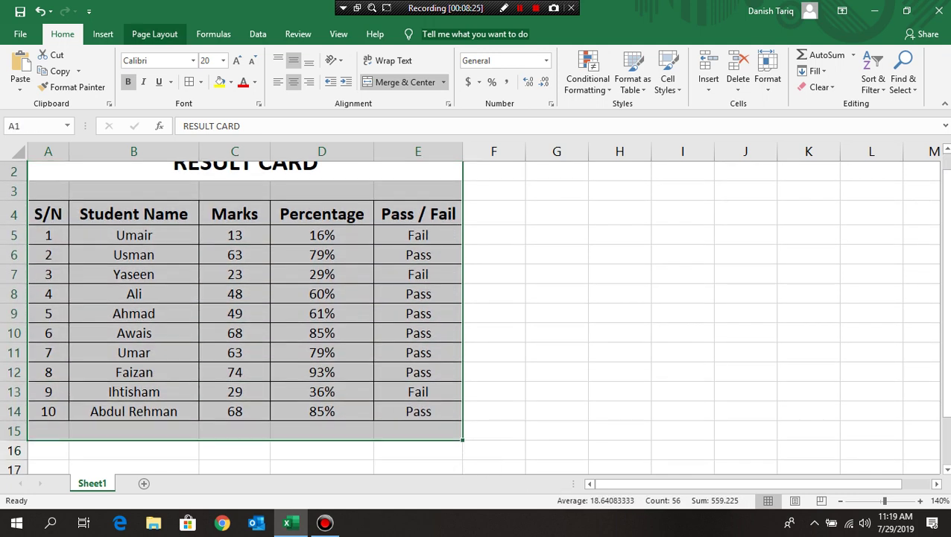
click(154, 34)
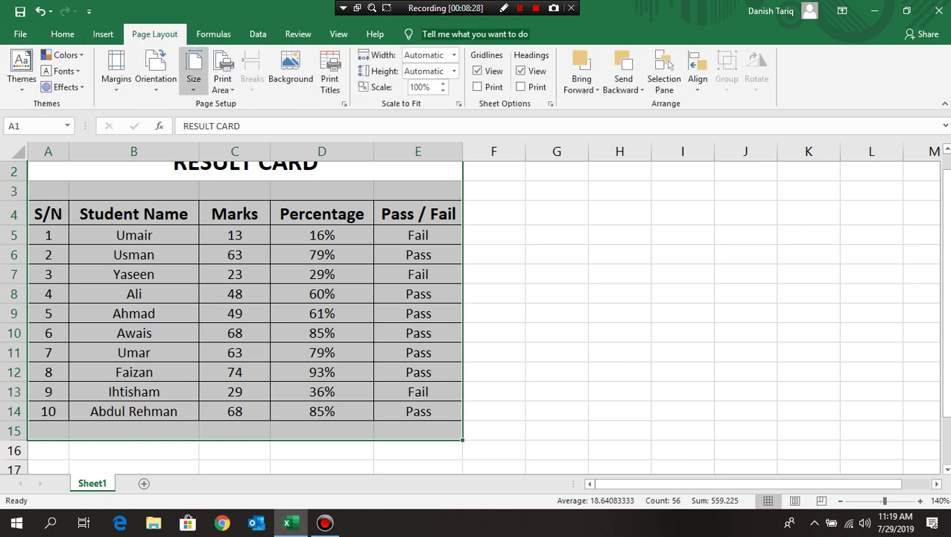
click(222, 84)
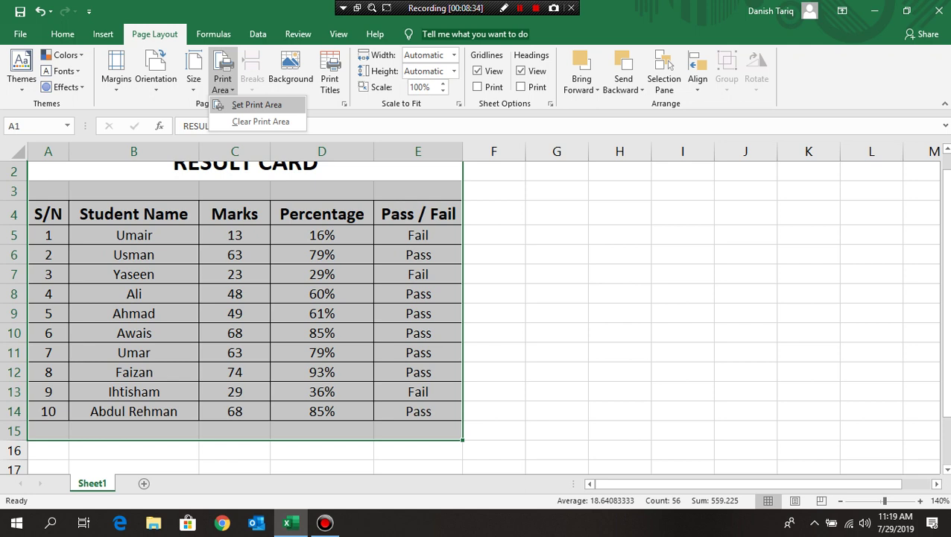
click(246, 105)
click(556, 313)
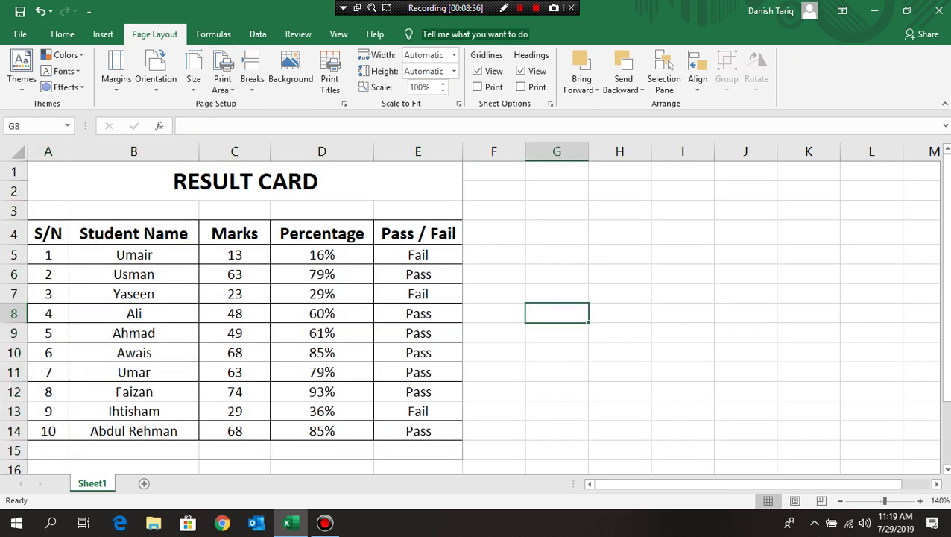
drag(945, 224, 945, 223)
key(ctrl+p)
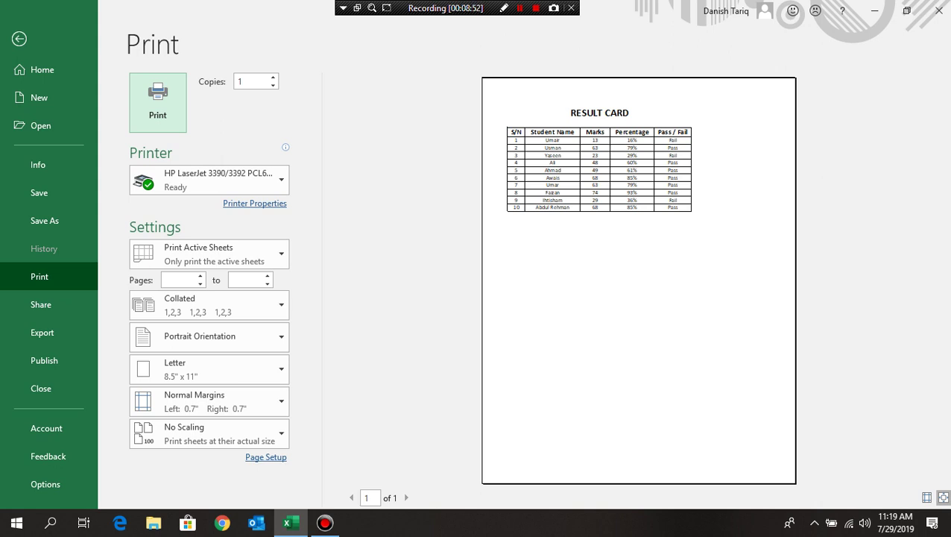
key(Escape)
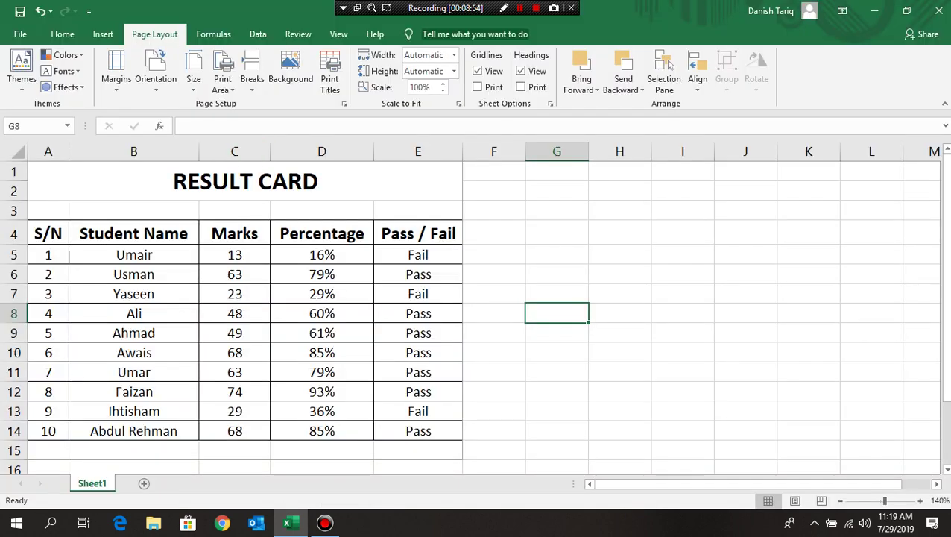
click(62, 34)
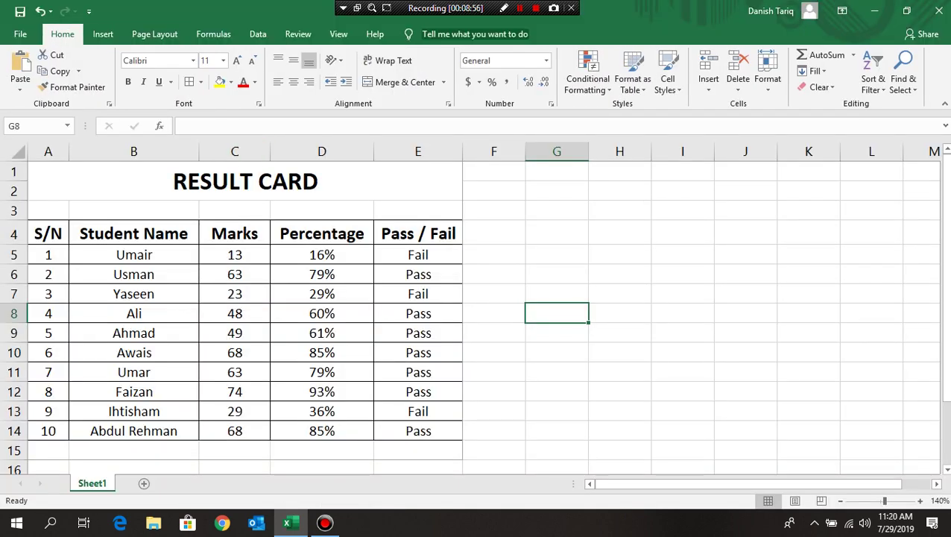
click(557, 273)
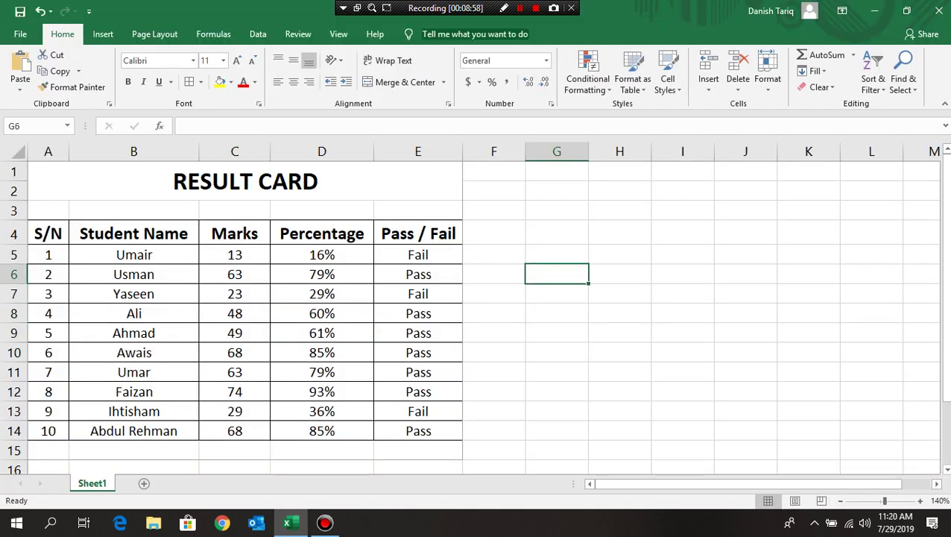
drag(321, 254, 322, 352)
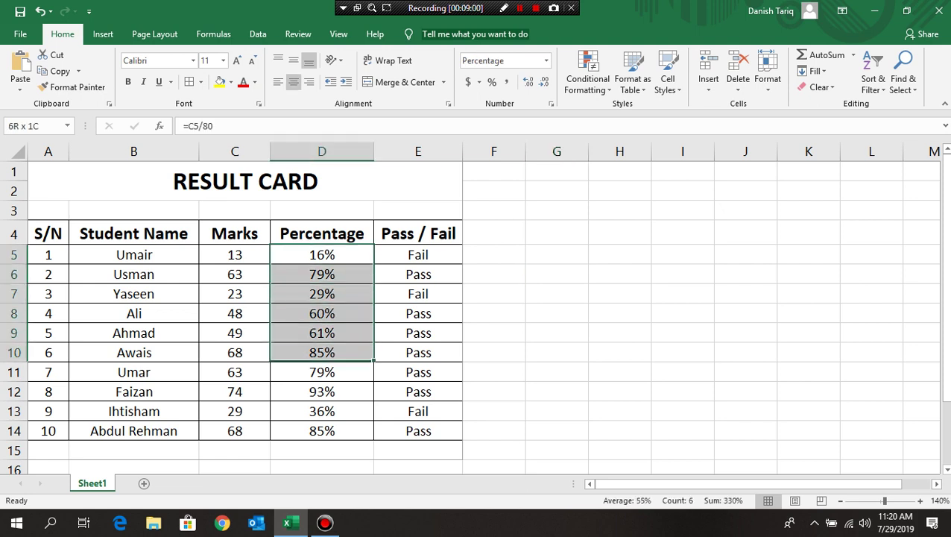
click(322, 293)
click(322, 352)
click(321, 411)
click(321, 450)
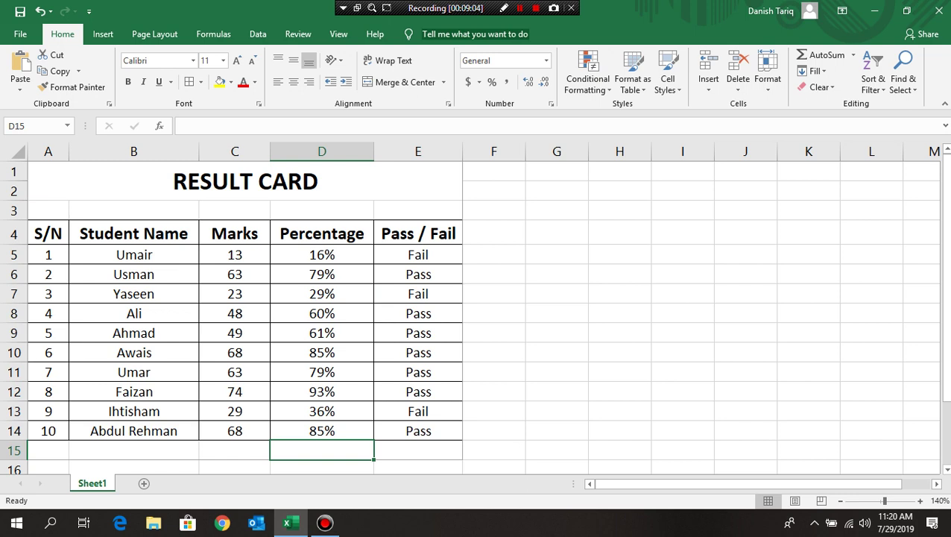
click(557, 151)
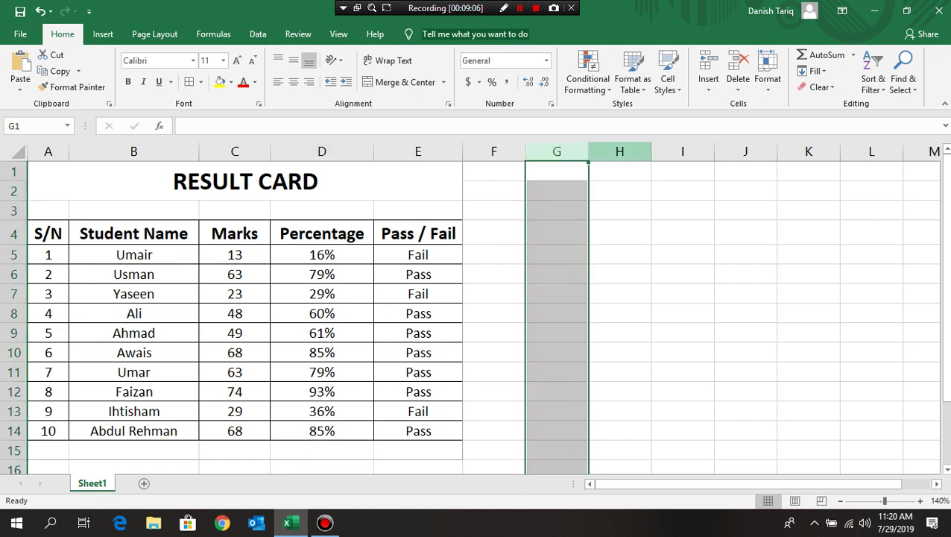
click(620, 151)
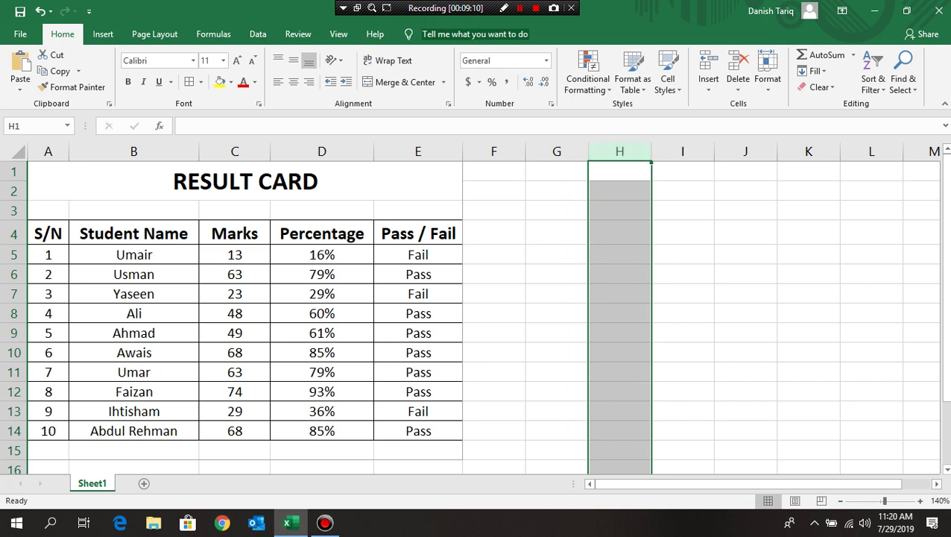
click(14, 210)
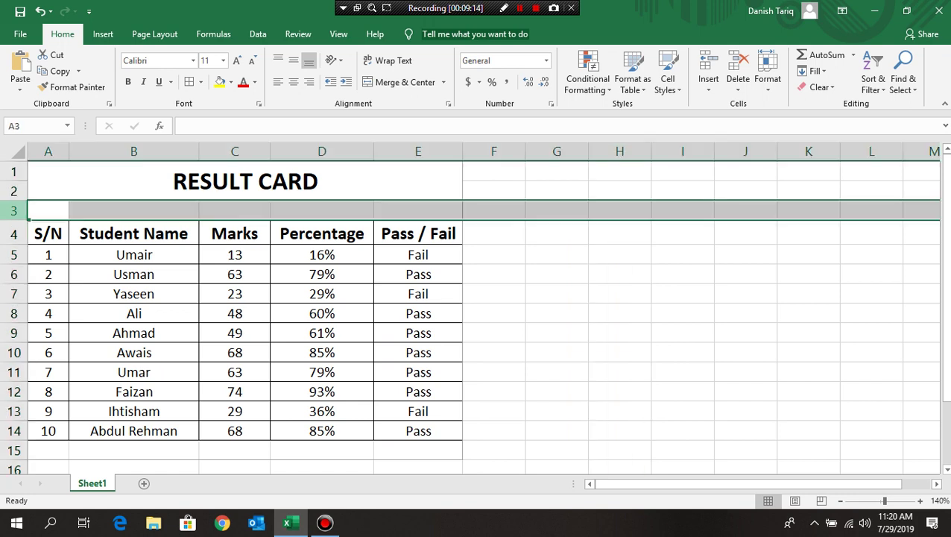
click(493, 294)
click(682, 254)
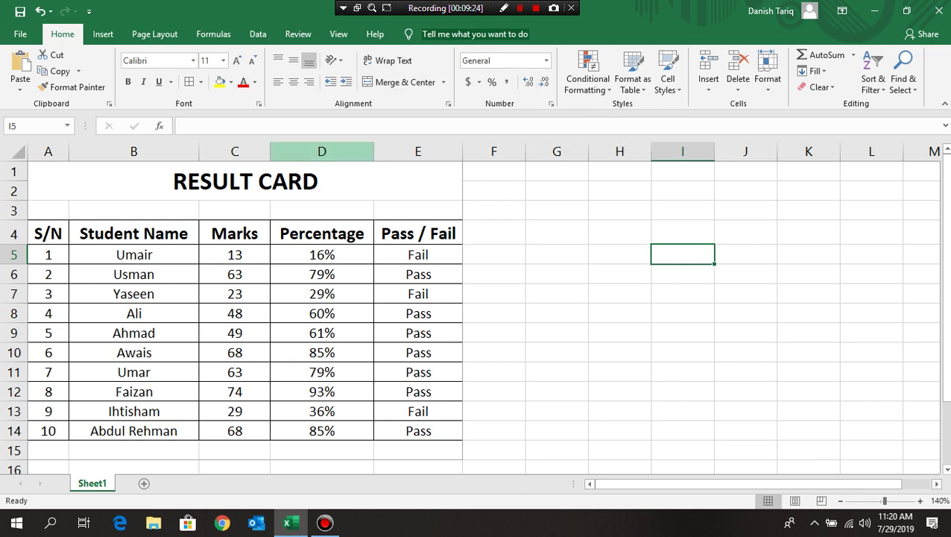
- Format the marks in C5:C14 to show two decimal places
drag(235, 254, 235, 431)
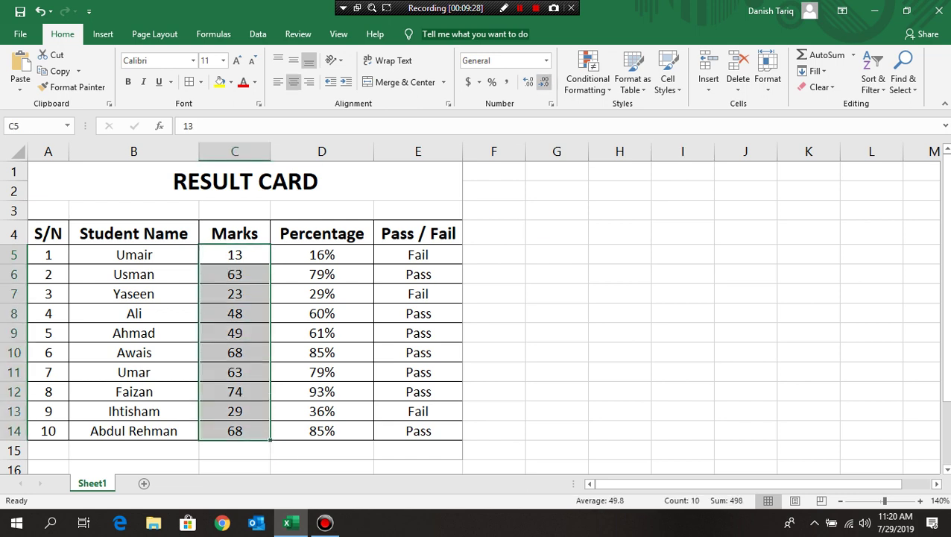
click(528, 81)
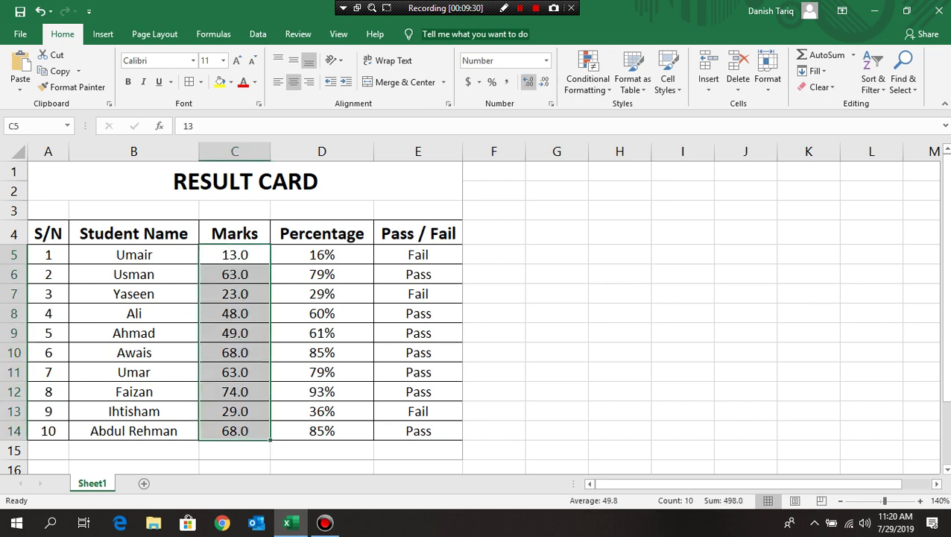
click(528, 81)
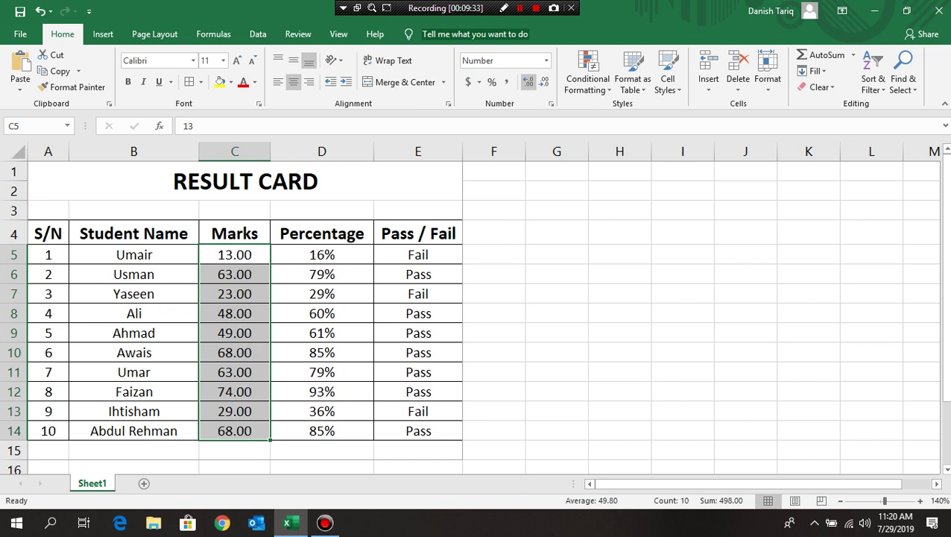
click(528, 81)
click(528, 82)
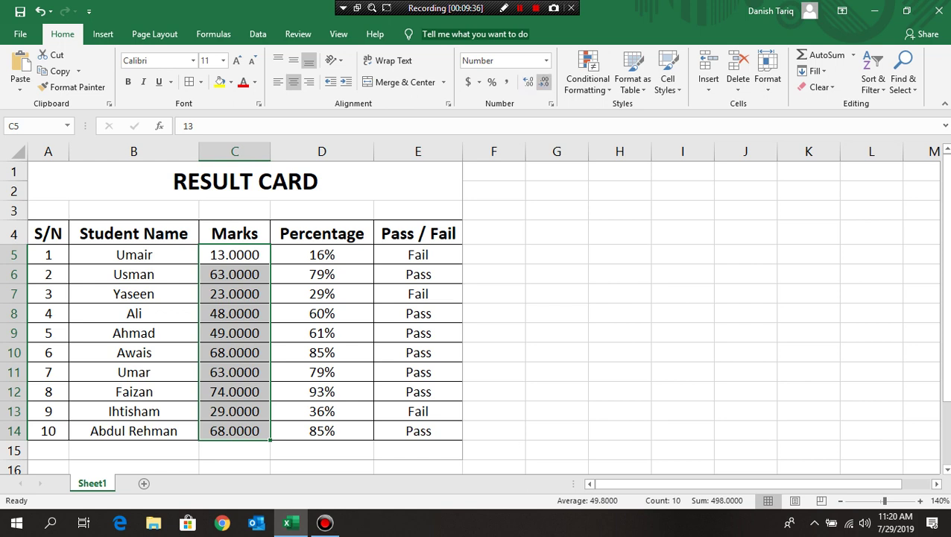
click(544, 81)
click(545, 82)
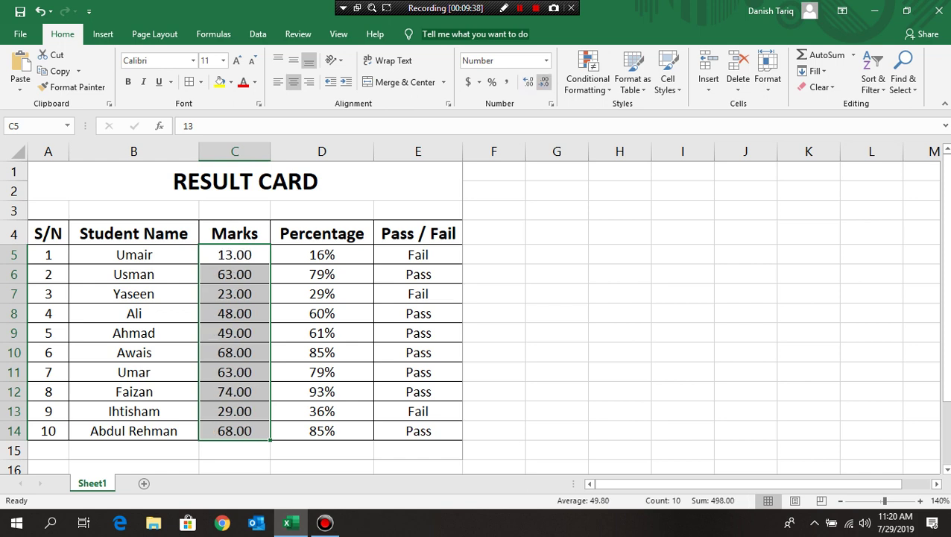
click(620, 352)
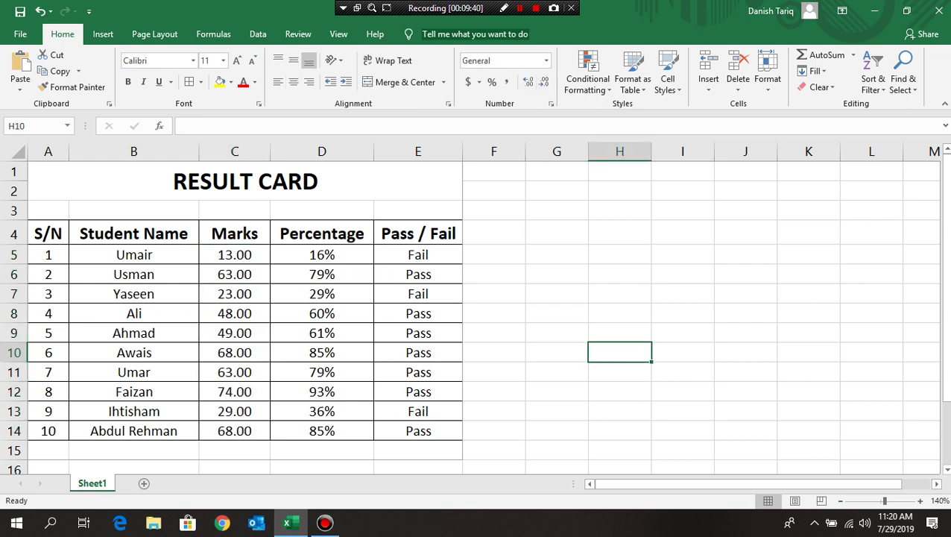
drag(234, 254, 234, 430)
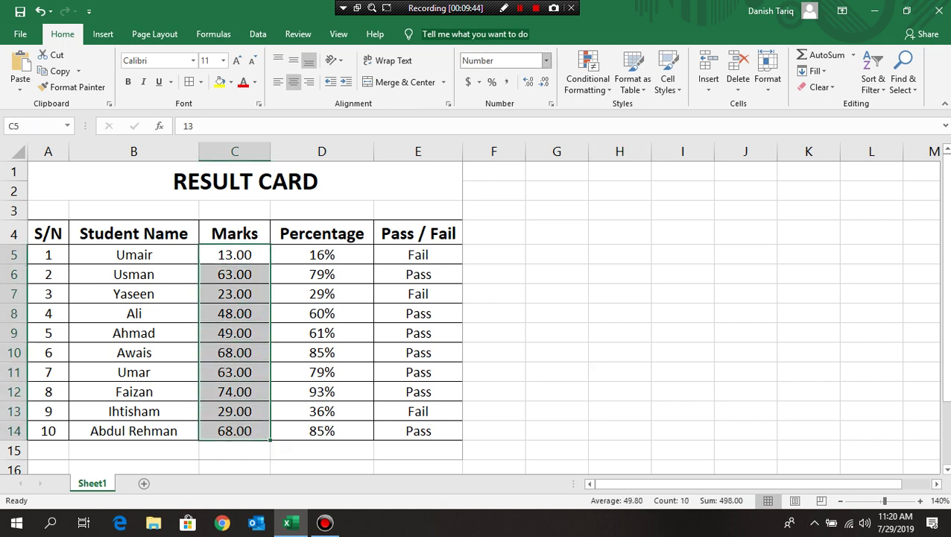
click(321, 254)
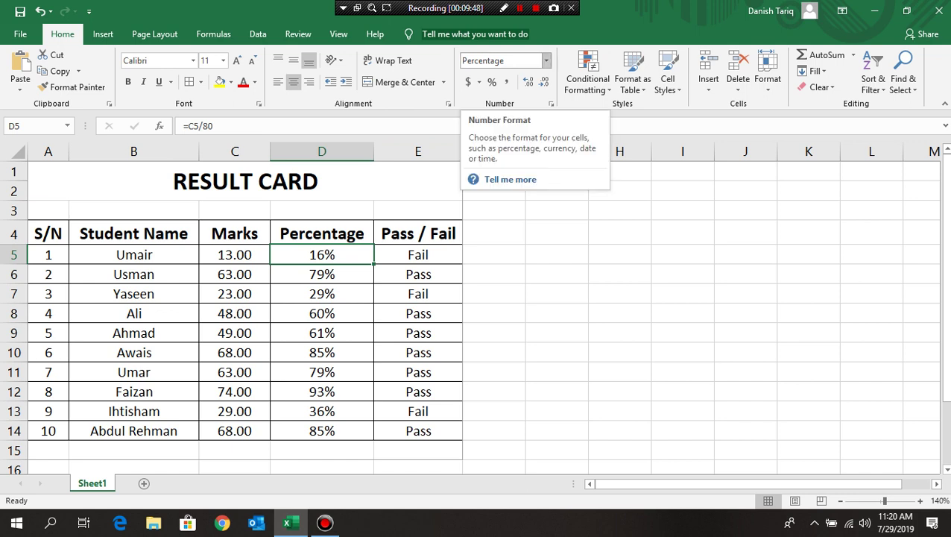
click(133, 255)
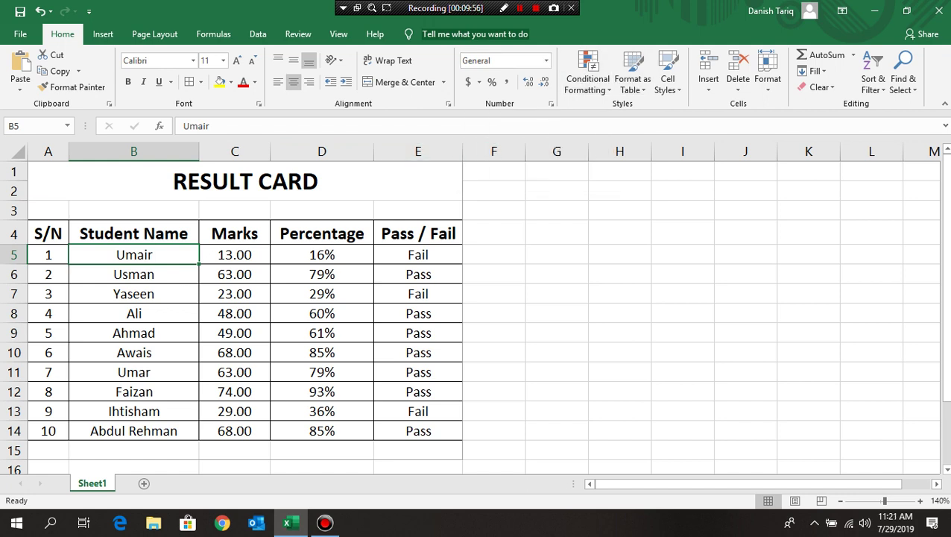
- Open Conditional Formatting's Highlight Cells Rules for the marks C5:C14
drag(234, 254, 235, 431)
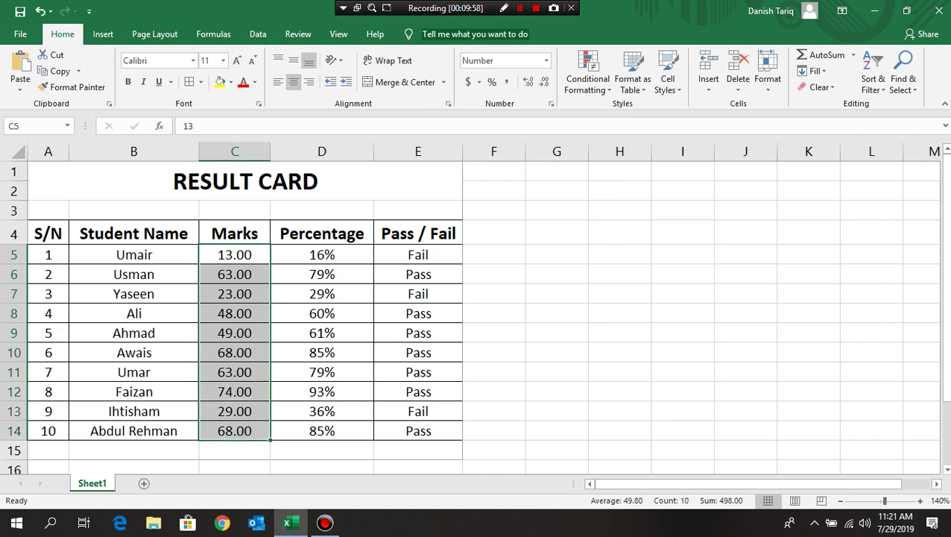
click(587, 74)
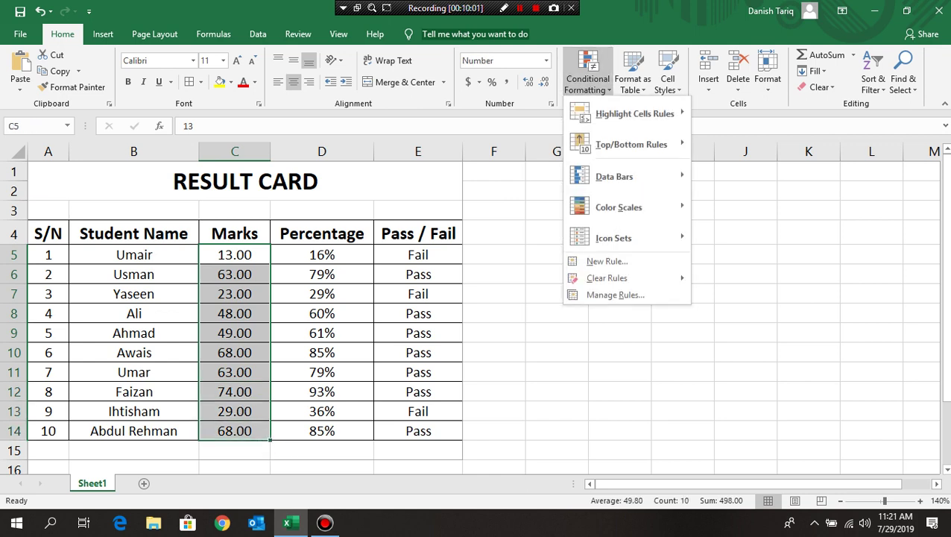
mouse_move(635, 113)
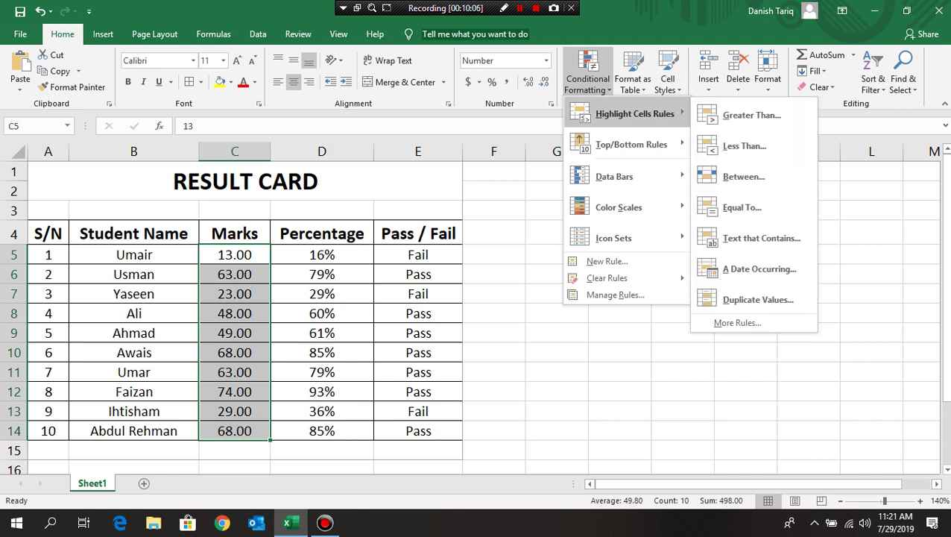
key(Escape)
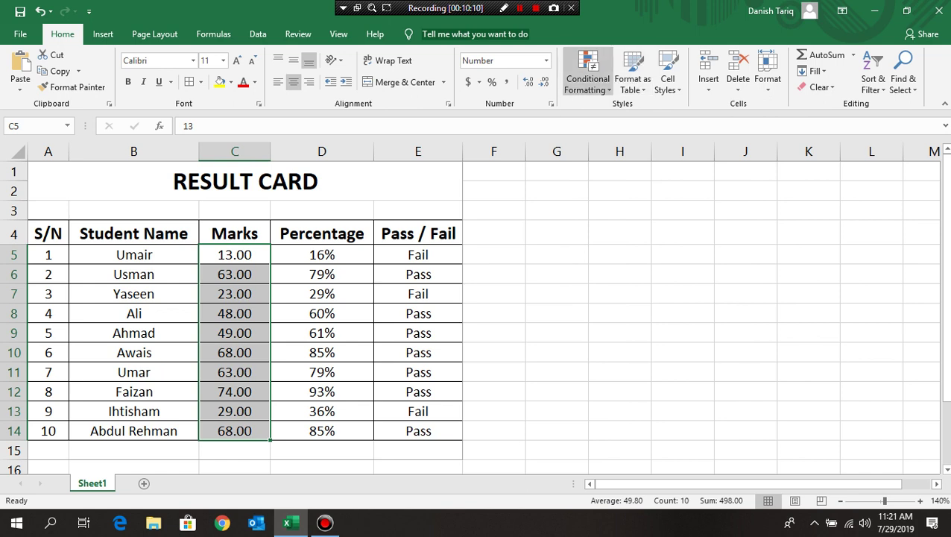
click(587, 74)
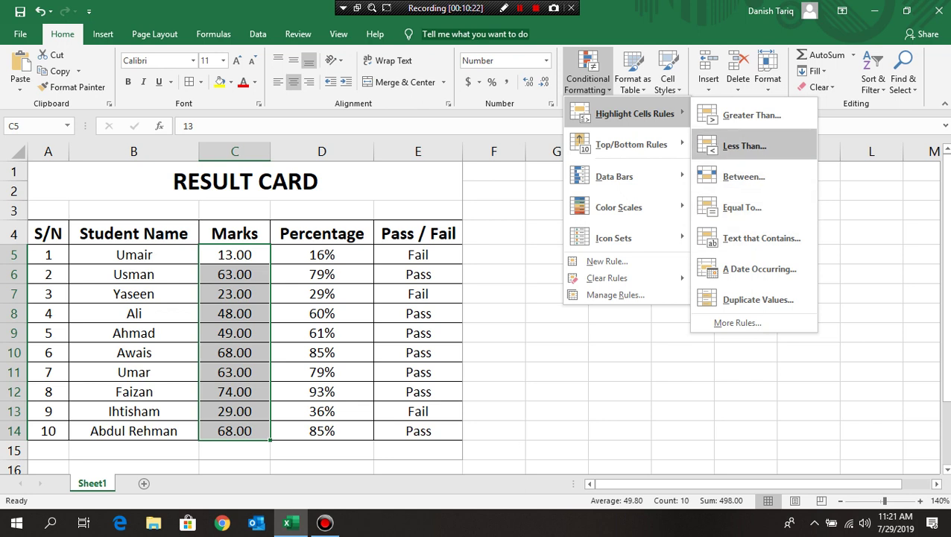
- Start a Less Than highlight rule for the marks, then launch Calculator
click(744, 145)
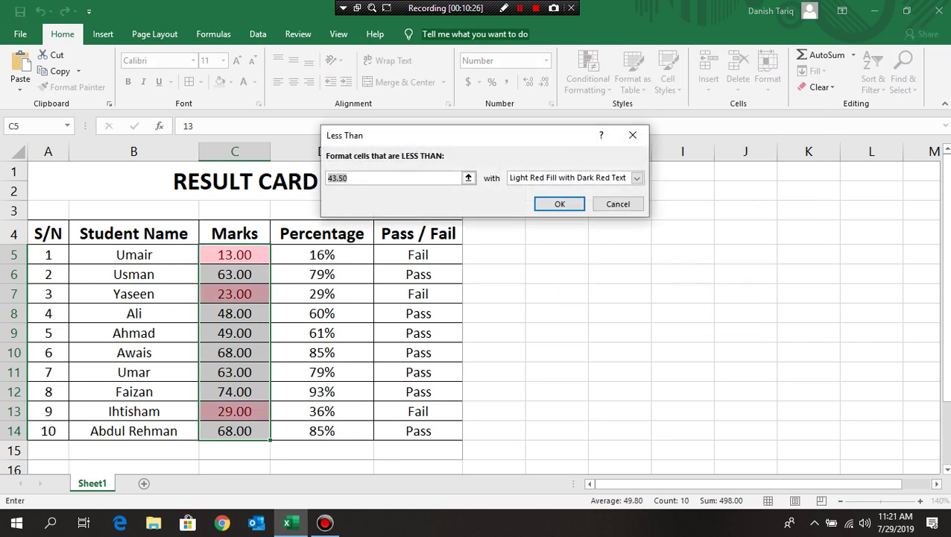
drag(418, 135, 473, 78)
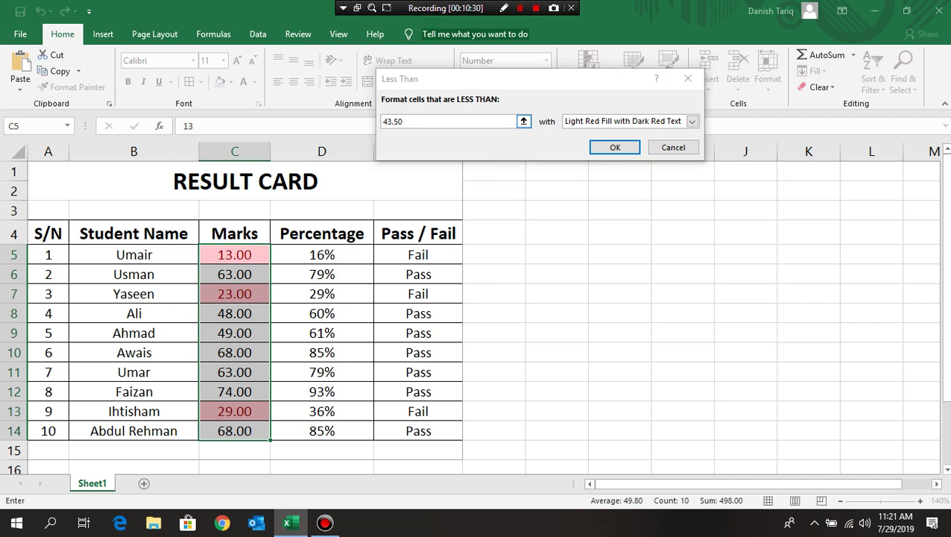
key(super)
text(cal)
key(Return)
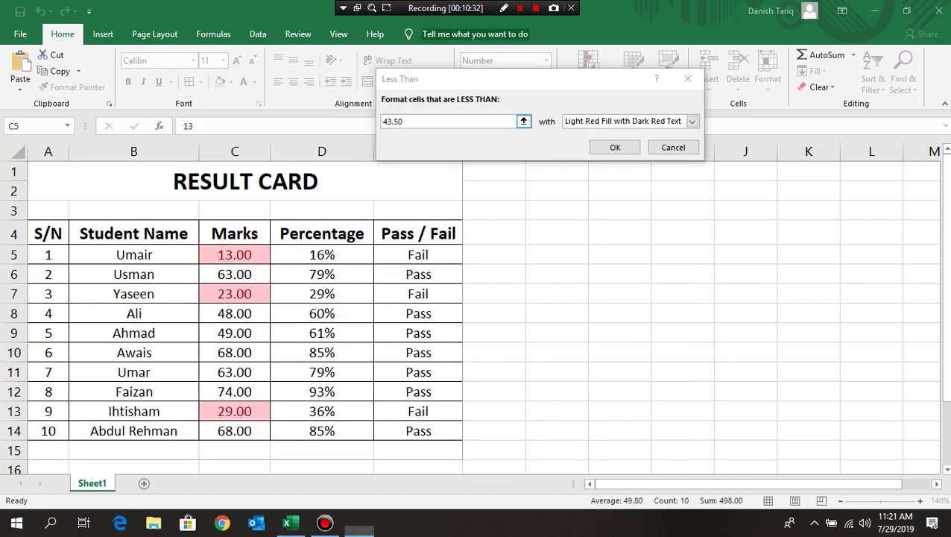
- Compute 80 × 0.5 in Calculator to get the threshold 40
text(80)
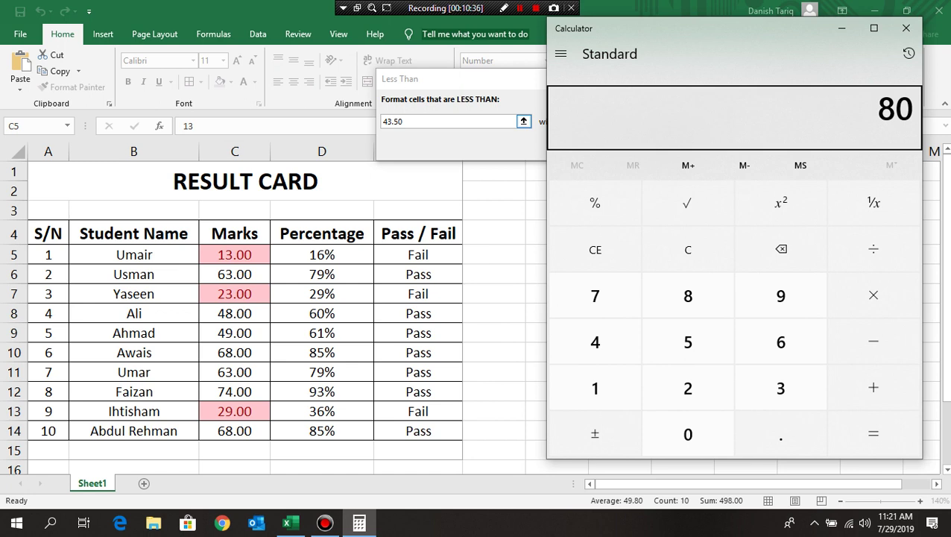
text(*0.)
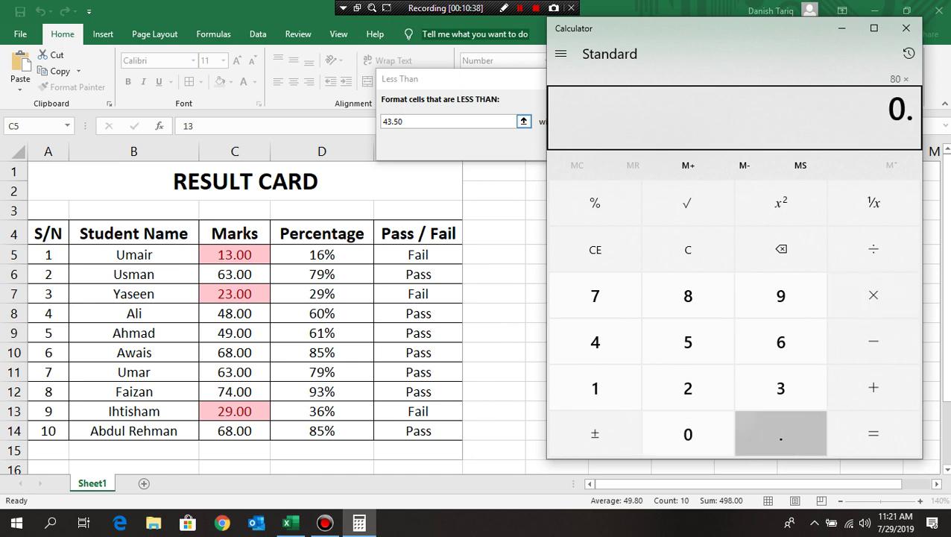
text(5)
key(Return)
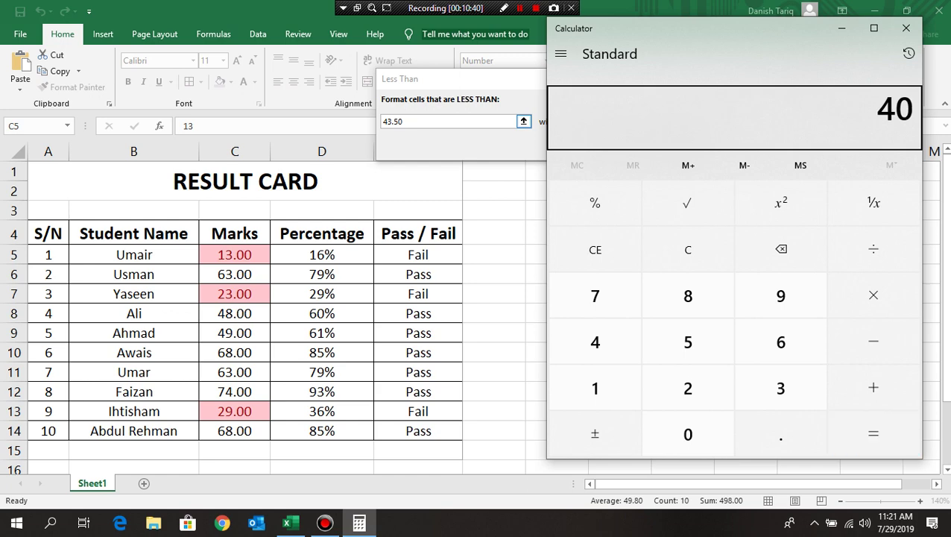
- Apply a less-than-40 rule so marks 13, 23 and 29 get yellow fill with dark yellow text
click(906, 28)
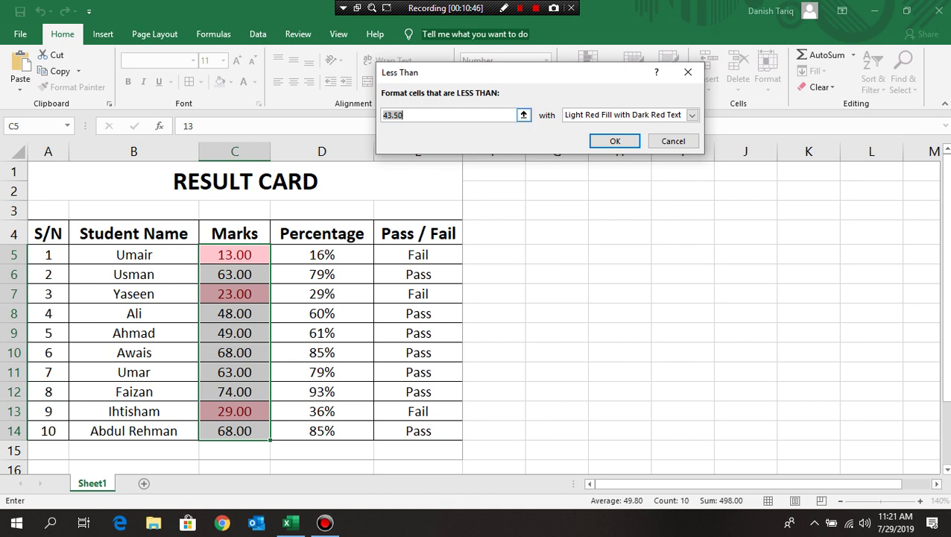
text(4)
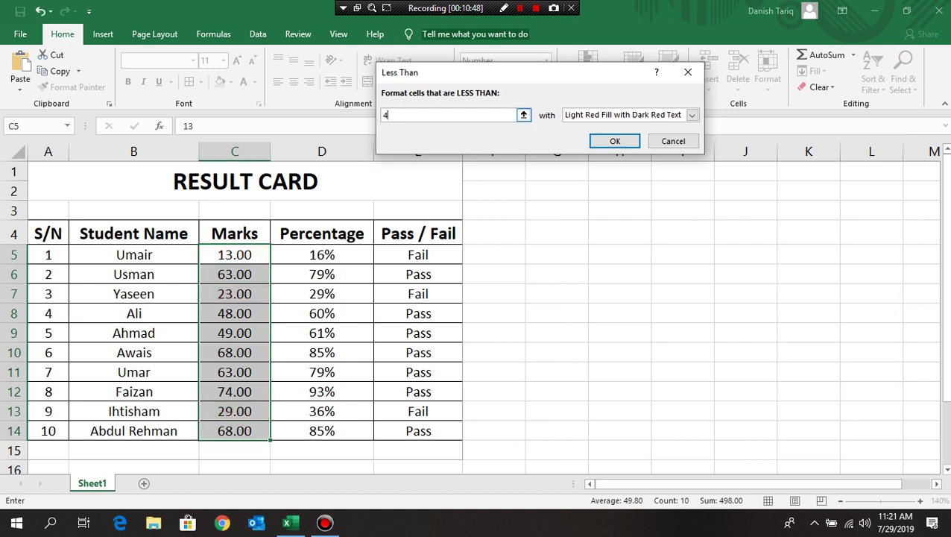
text(0)
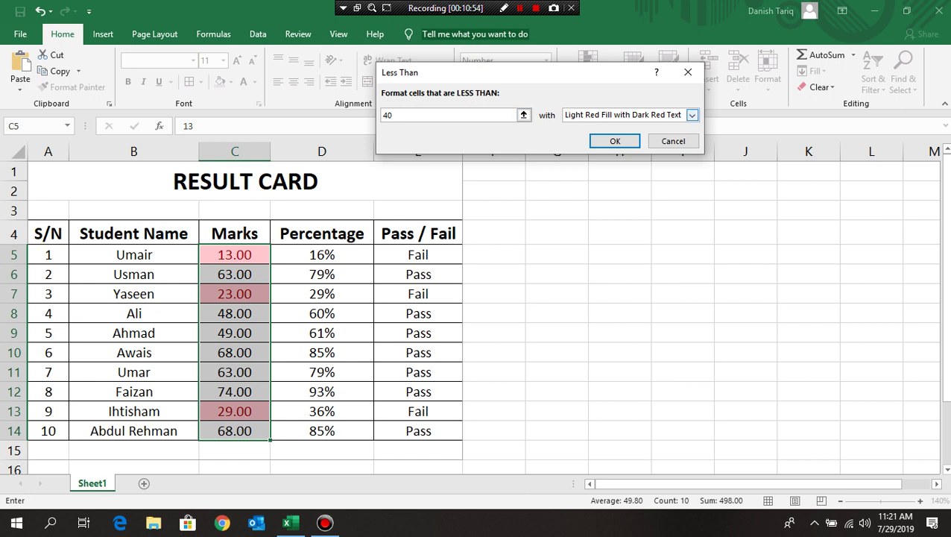
click(692, 115)
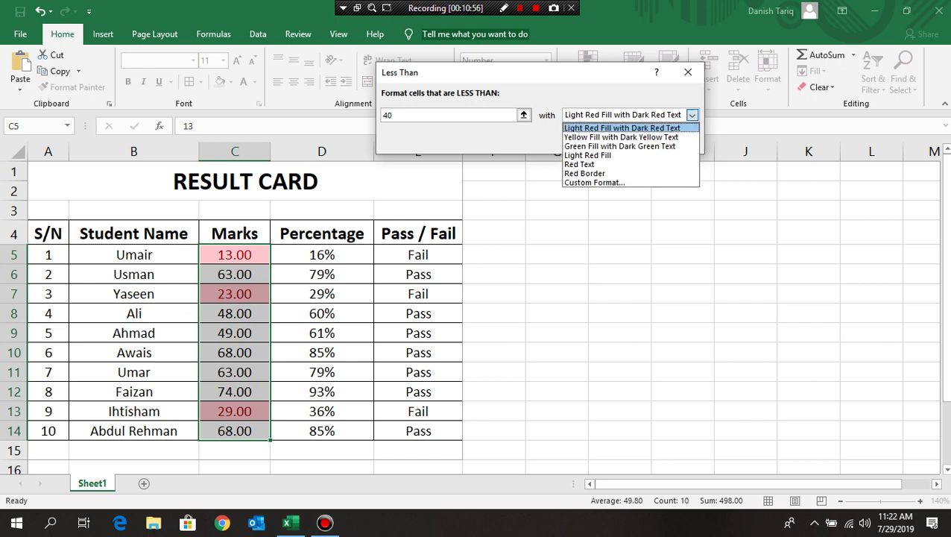
key(Down)
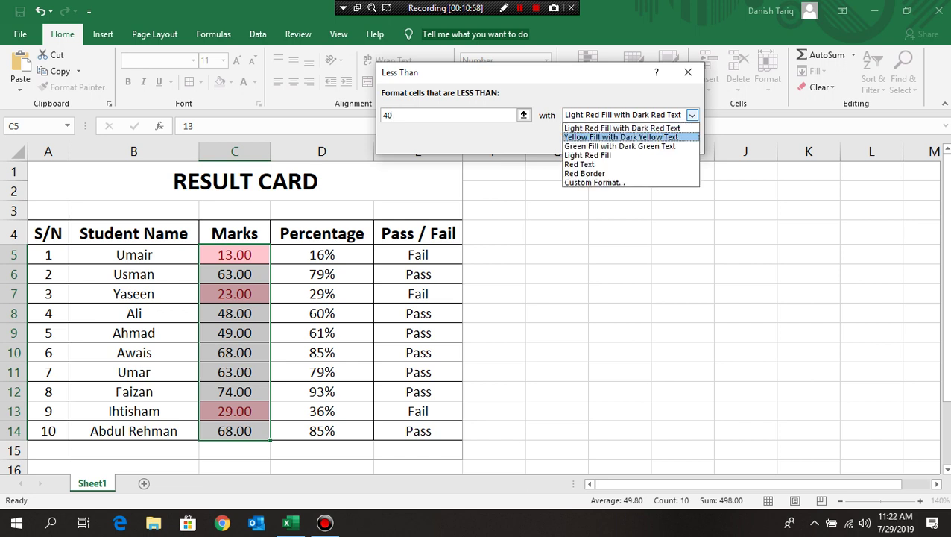
key(Return)
key(Return)
click(493, 313)
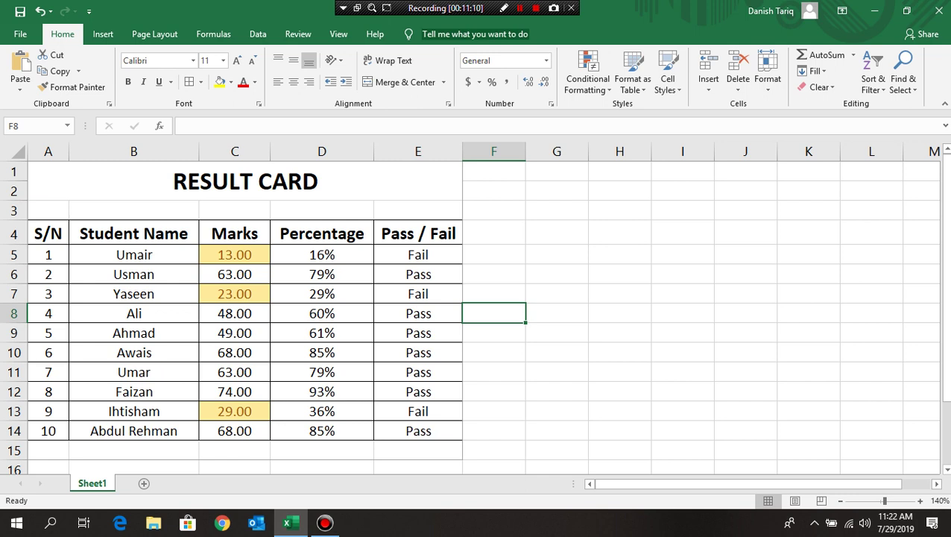
- Enter 39 in C6 (now yellow, 49% Fail) and 48 in C7 (60% Pass)
click(235, 274)
text(3)
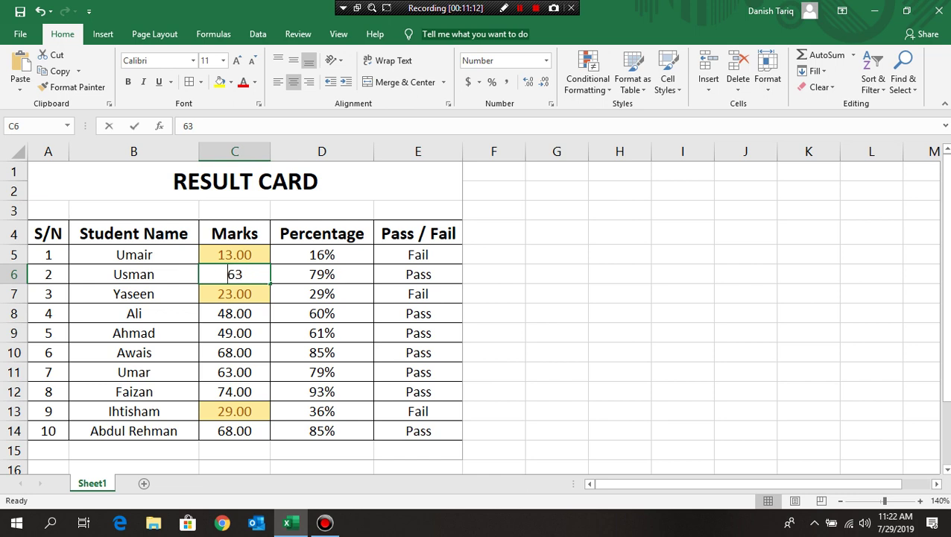
text(9)
key(Return)
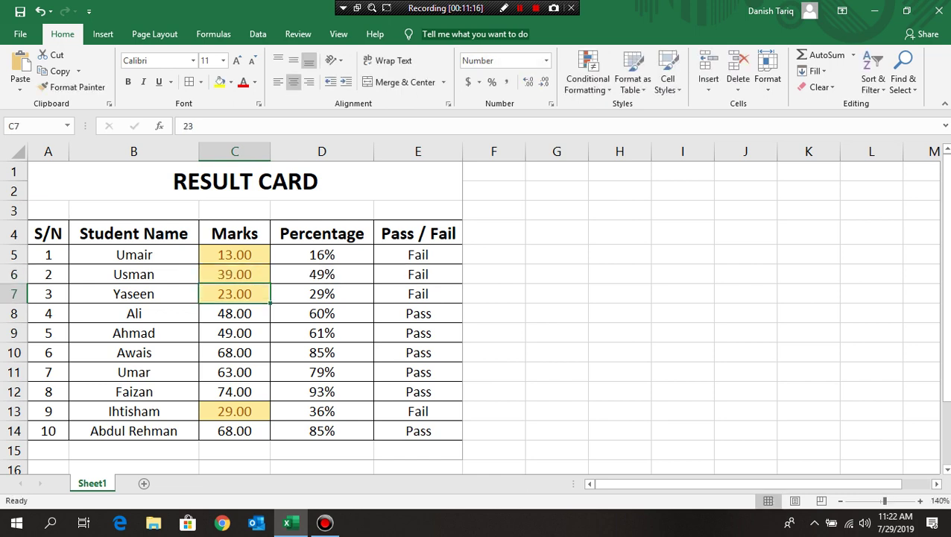
text(4)
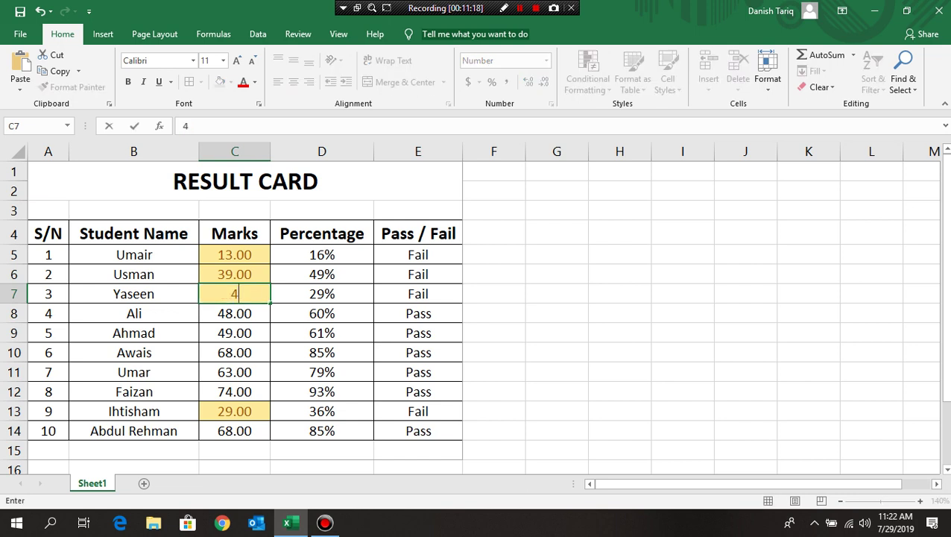
text(8)
key(Return)
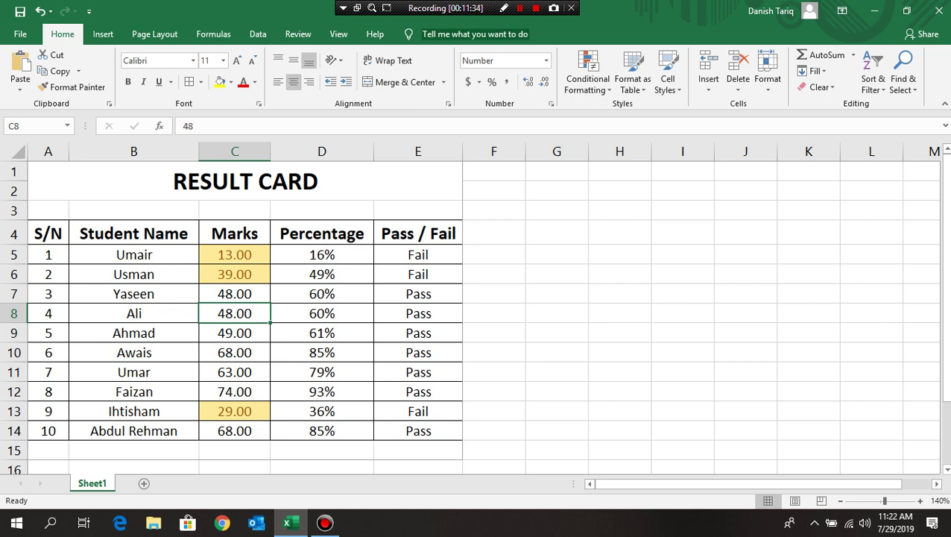
click(133, 254)
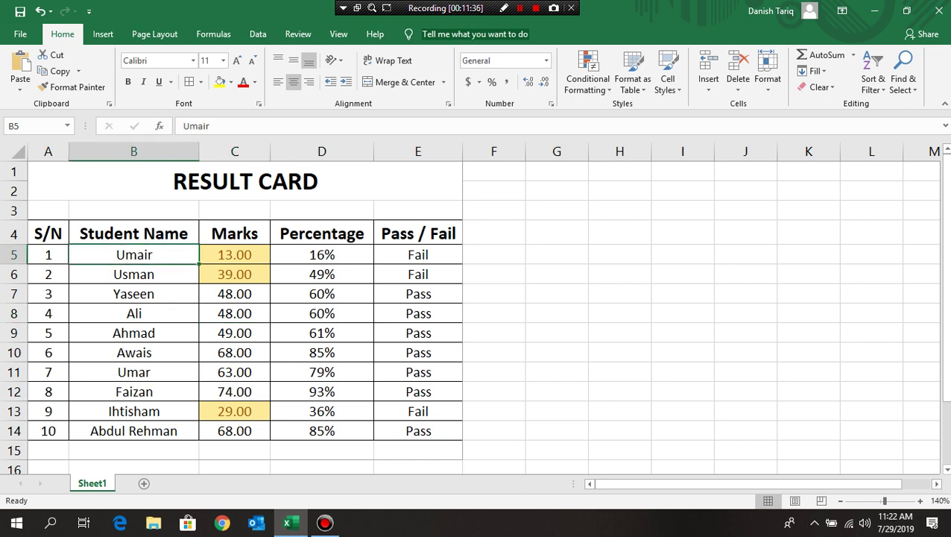
- Select the Pass/Fail results E5:E14 and start a Text That Contains highlight rule
click(418, 255)
drag(418, 254, 418, 431)
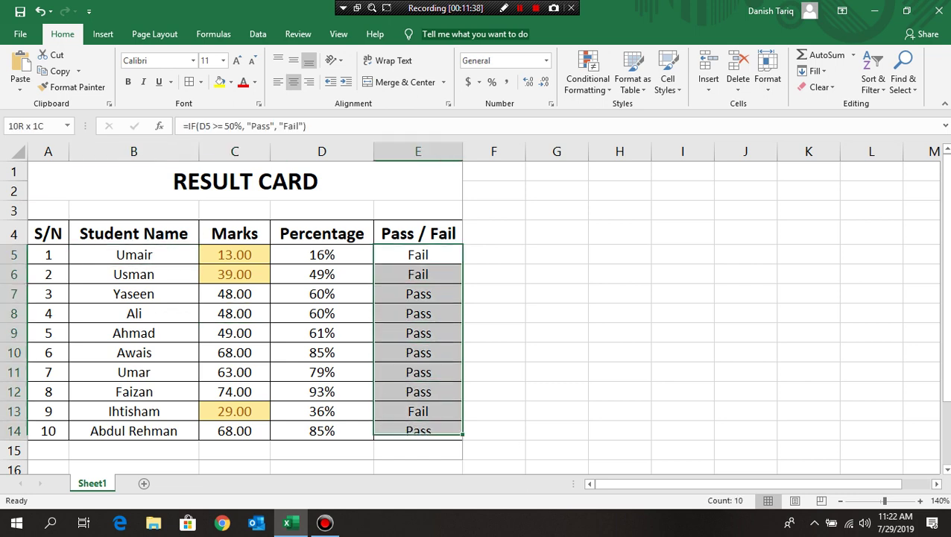
click(587, 78)
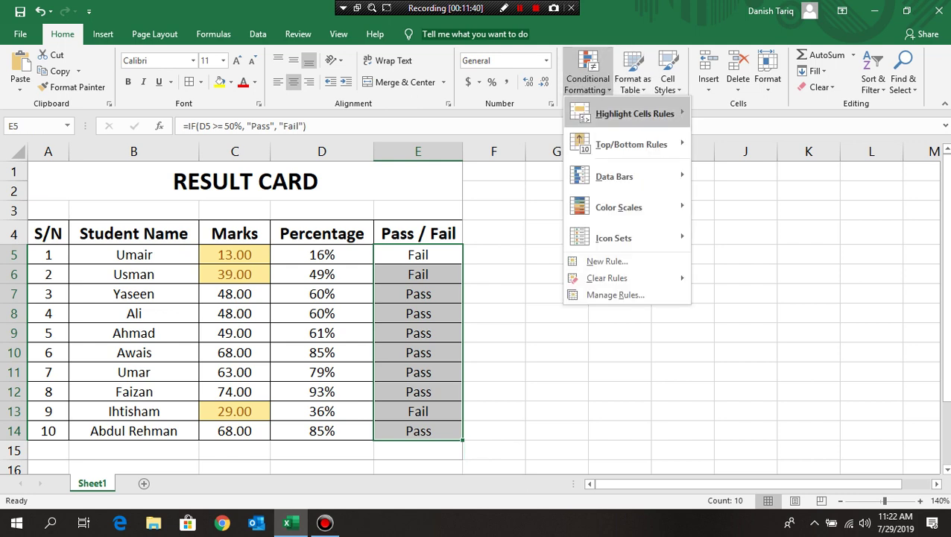
mouse_move(634, 113)
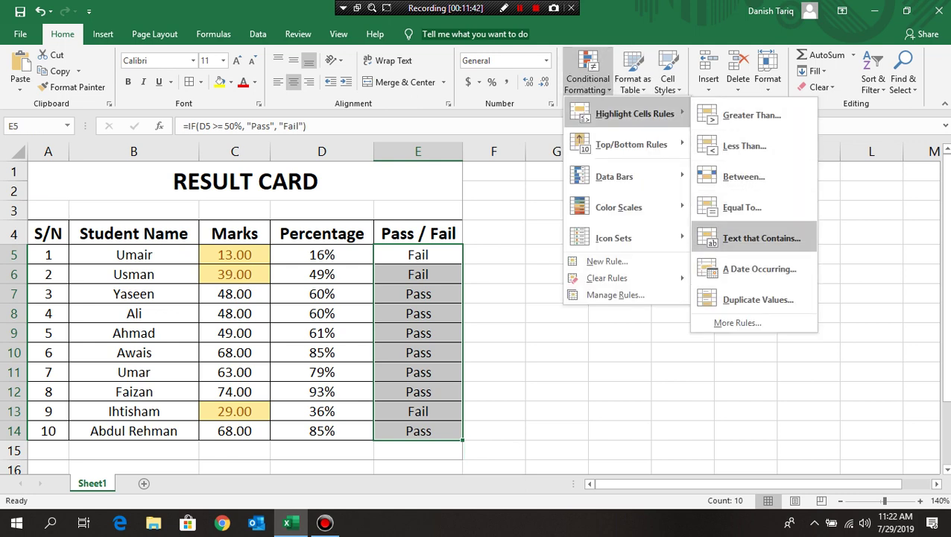
click(761, 238)
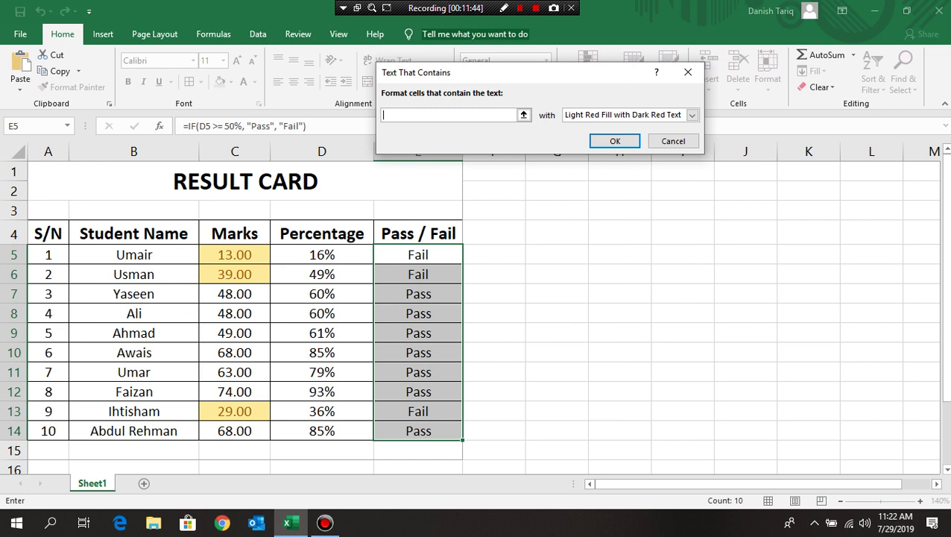
- Set the rule text to Pass with Green Fill with Dark Green Text and apply it
text(Pas)
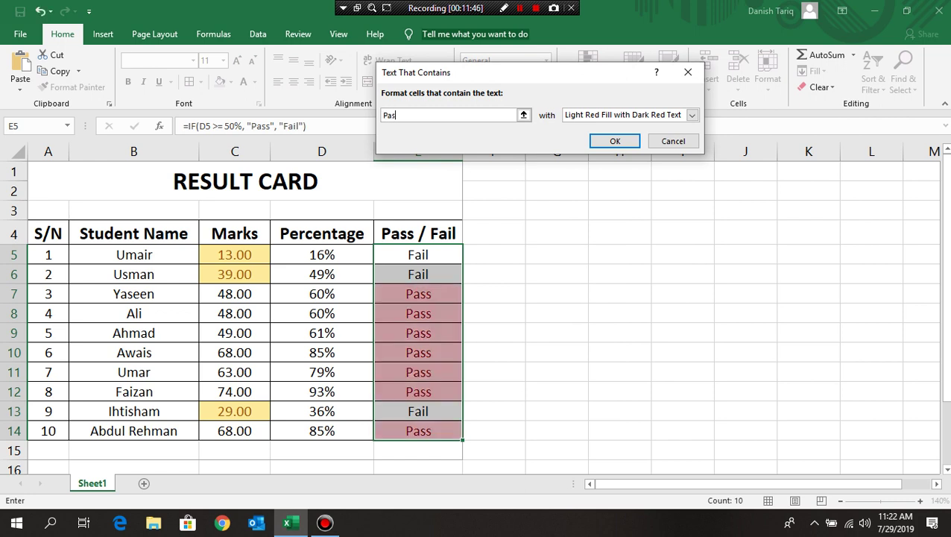
text(s)
key(BackSpace)
key(BackSpace)
key(BackSpace)
key(BackSpace)
text(Fail)
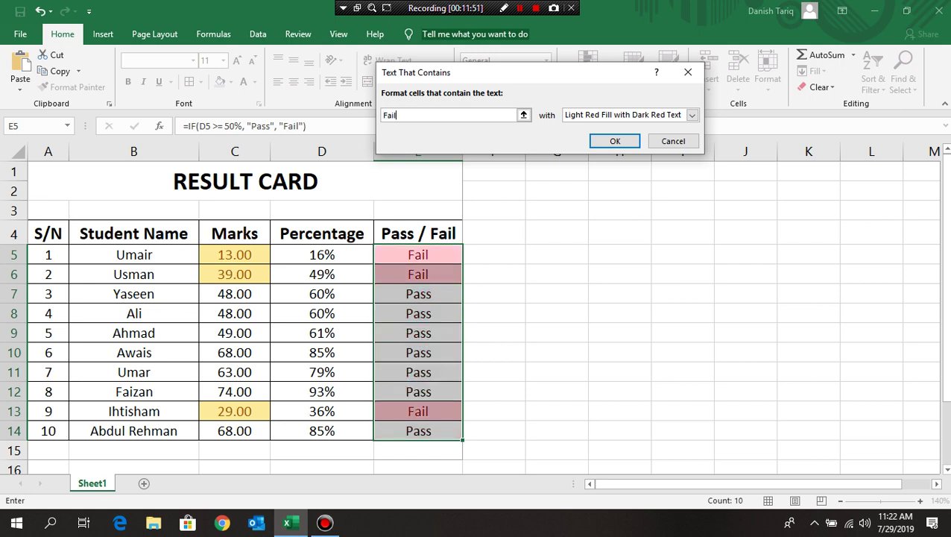
key(BackSpace)
key(BackSpace)
key(BackSpace)
key(BackSpace)
text(Pass)
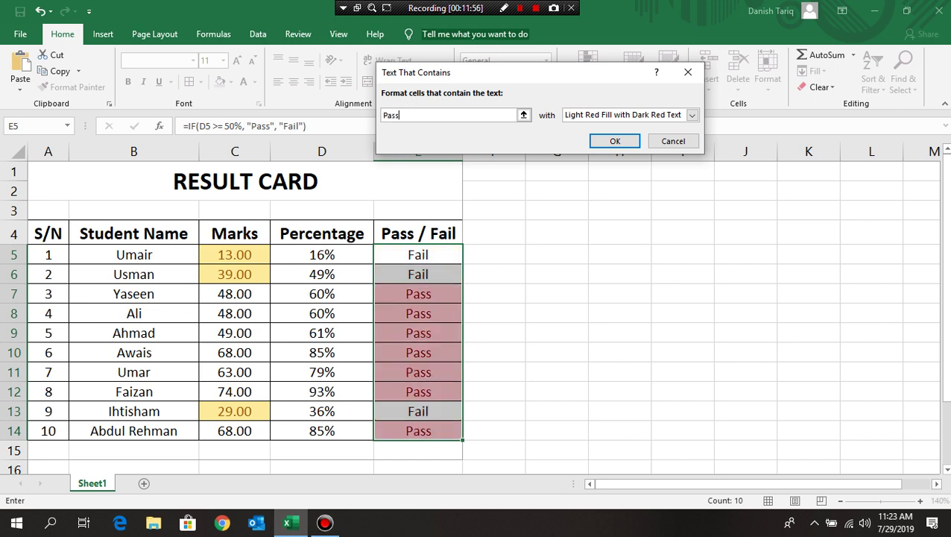
click(692, 115)
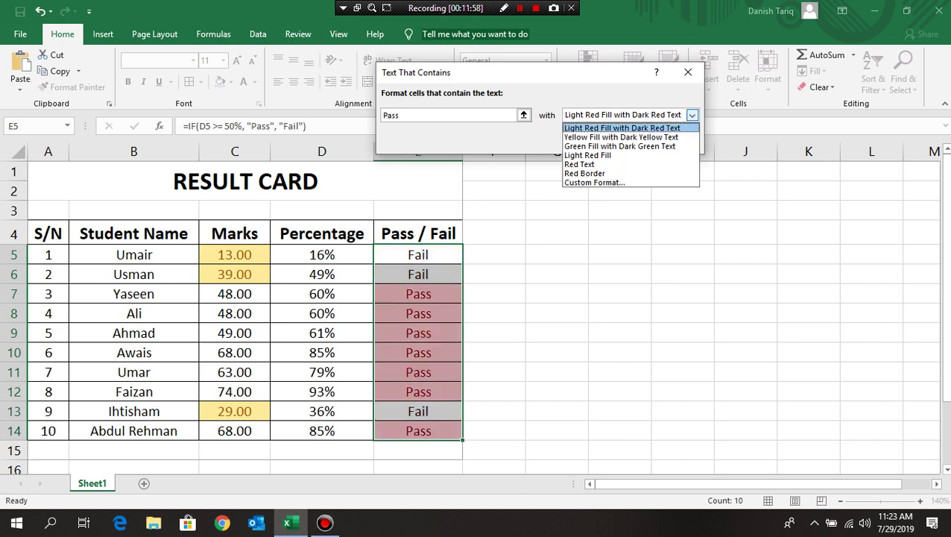
click(620, 147)
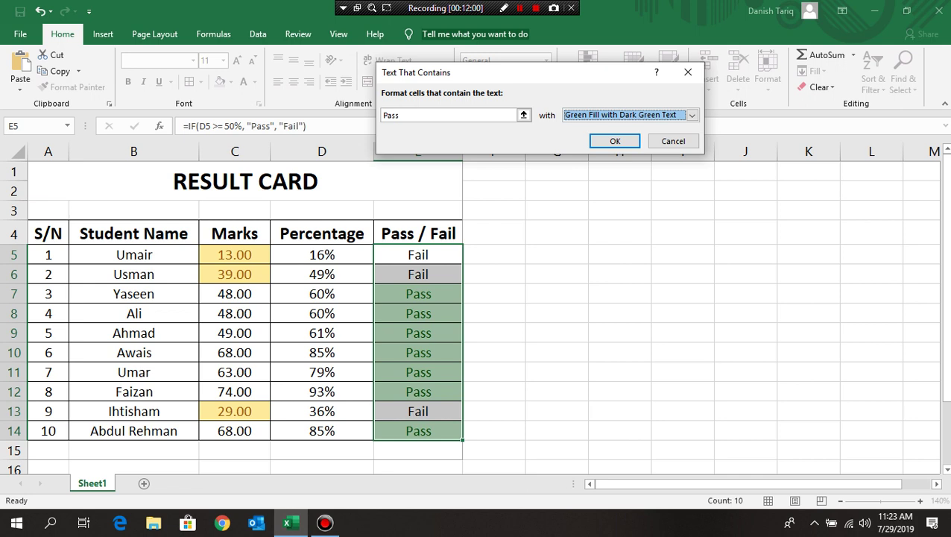
click(615, 141)
click(557, 372)
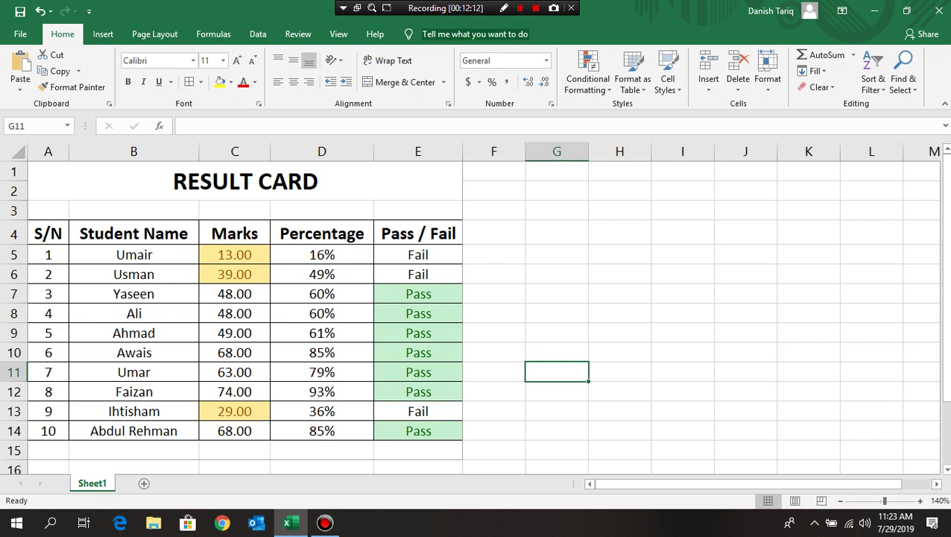
- Dismiss the Conditional Formatting menu, check D6's percentage formula, then select marks C5:C14
key(alt+h)
key(l)
mouse_move(632, 144)
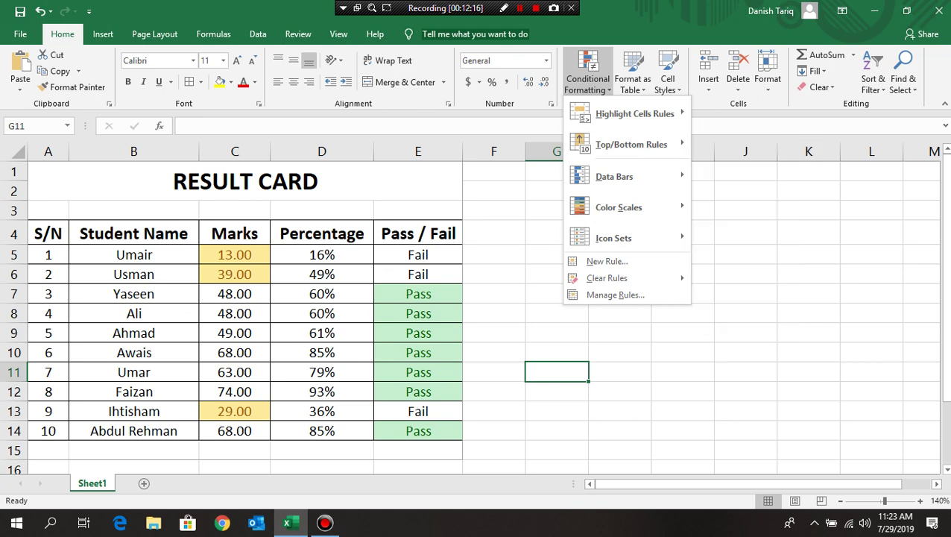
key(Escape)
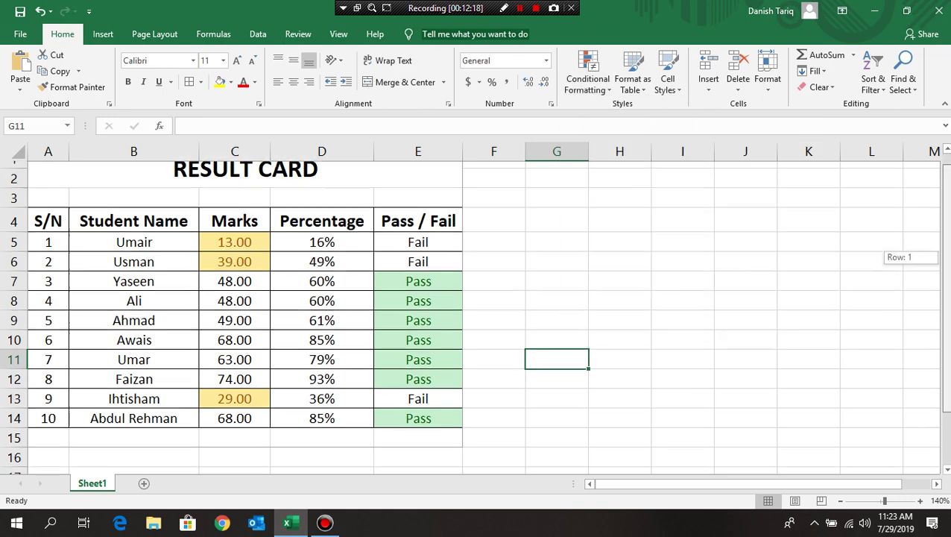
drag(946, 277, 946, 323)
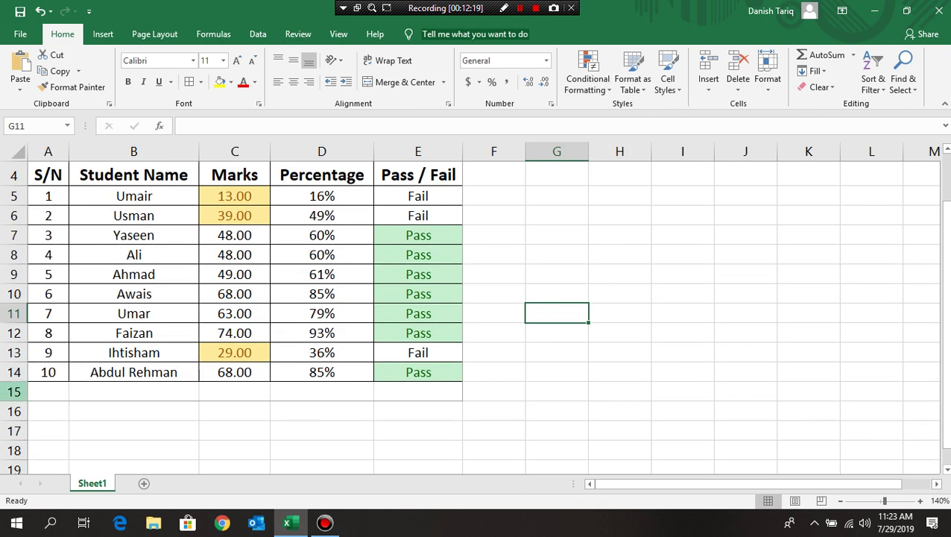
click(13, 391)
click(321, 215)
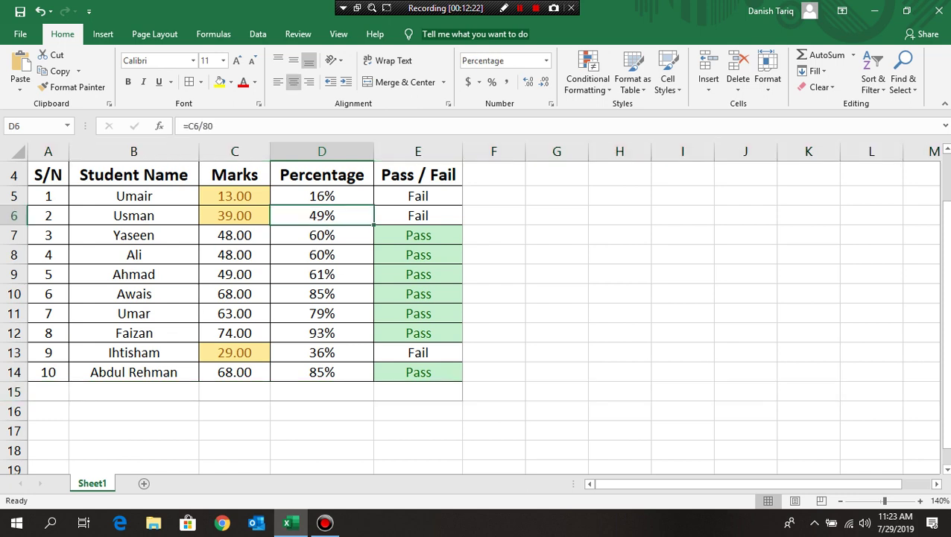
drag(235, 195, 235, 372)
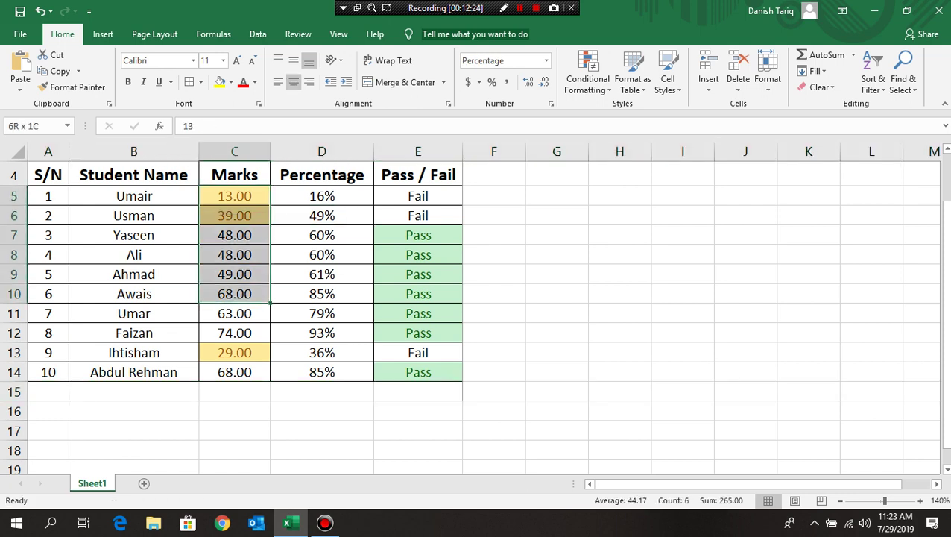
click(321, 195)
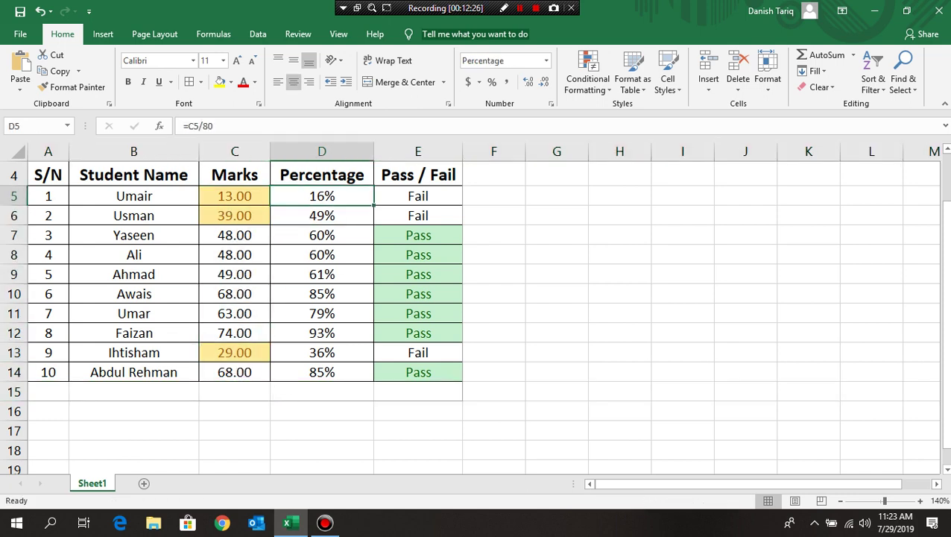
drag(235, 195, 235, 372)
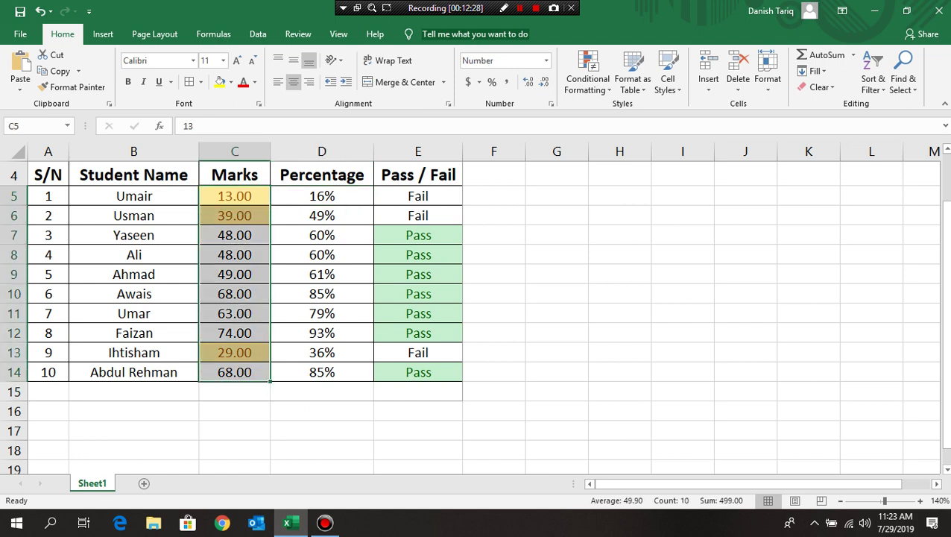
- Add a Top 4 Items rule with Red Text to the marks C5:C14
click(588, 79)
mouse_move(635, 114)
mouse_move(632, 144)
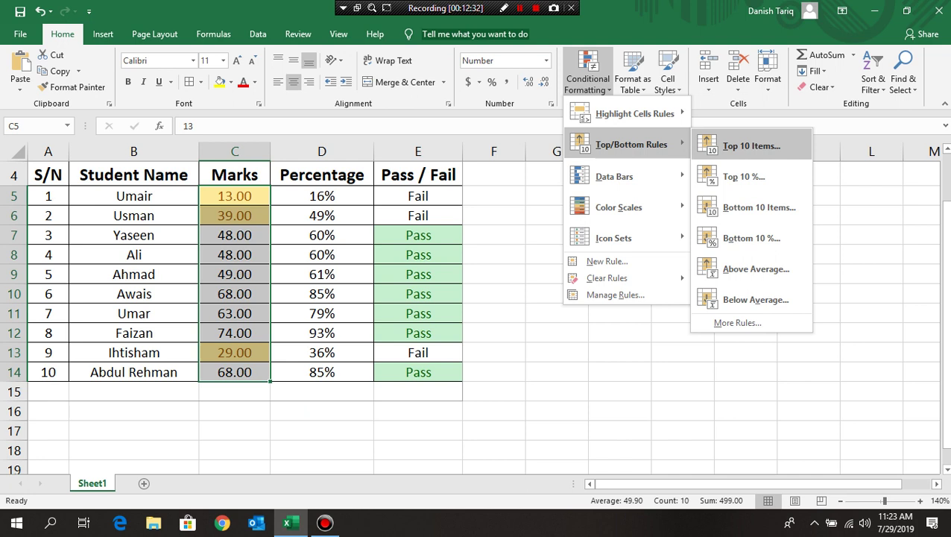
click(751, 145)
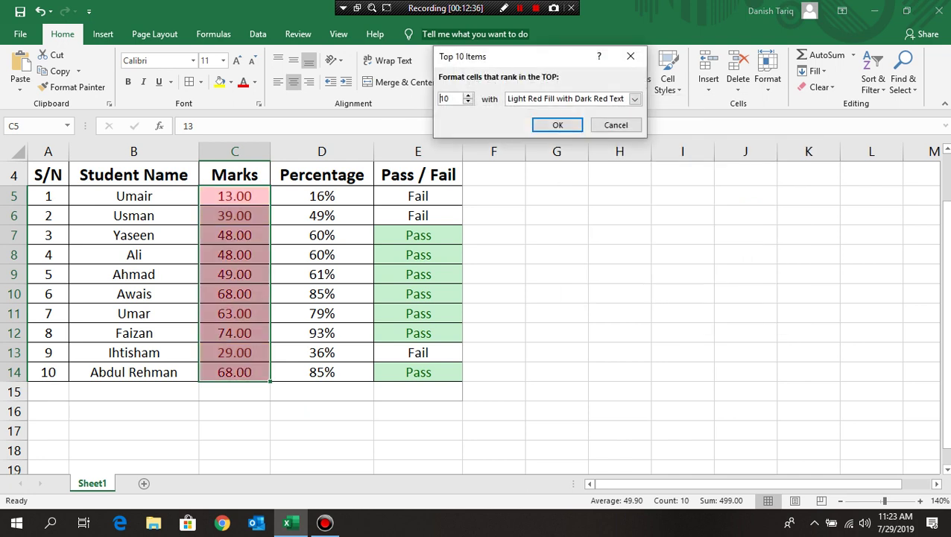
key(Up)
key(Up)
key(Up)
key(Down)
key(Down)
key(Down)
key(Down)
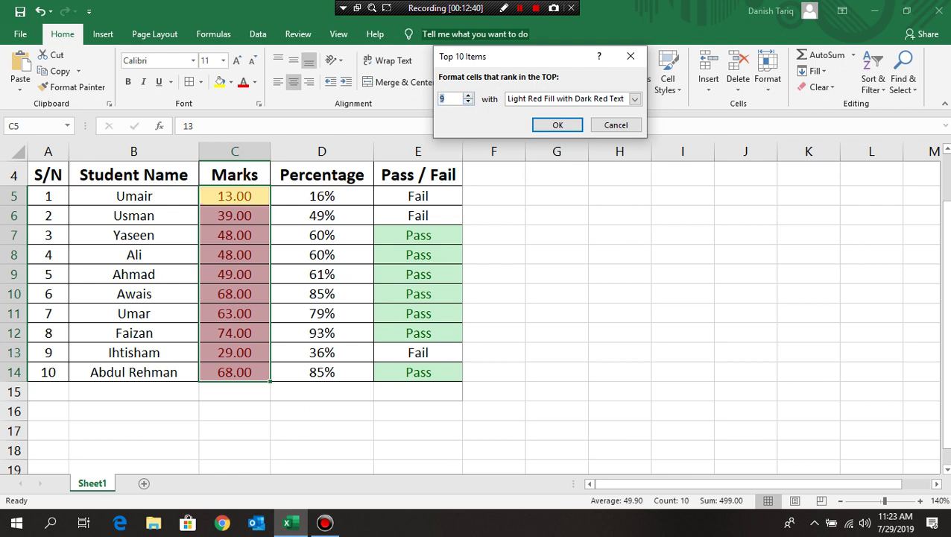
key(Down)
key(Down)
key(Down)
key(Down)
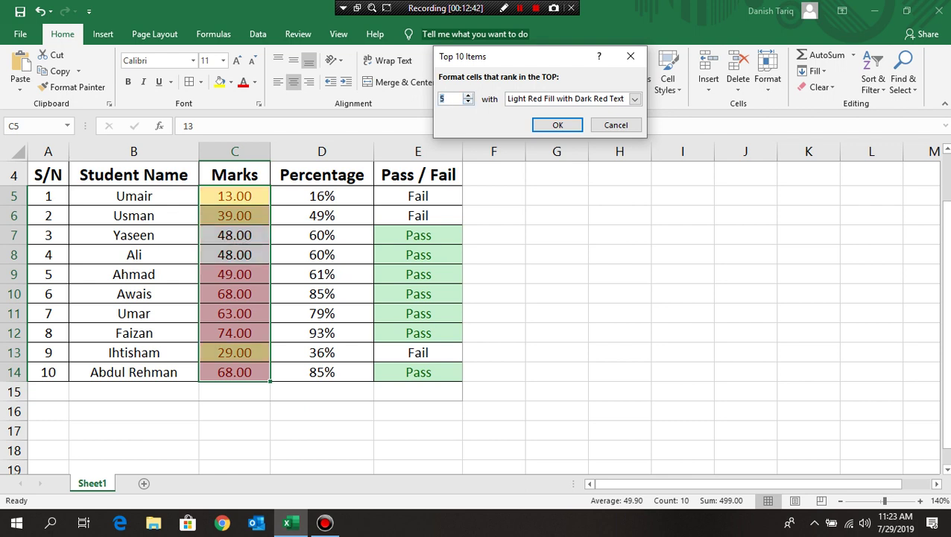
key(Down)
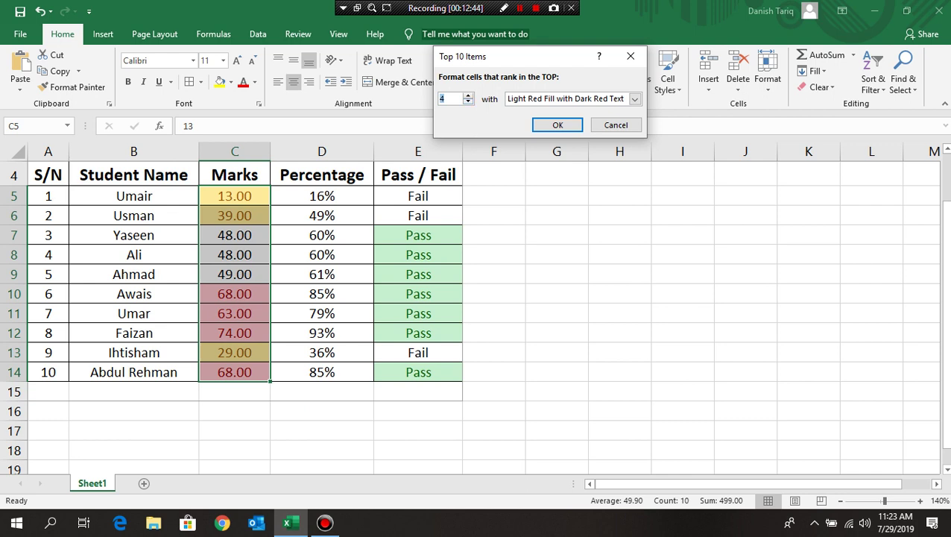
click(634, 98)
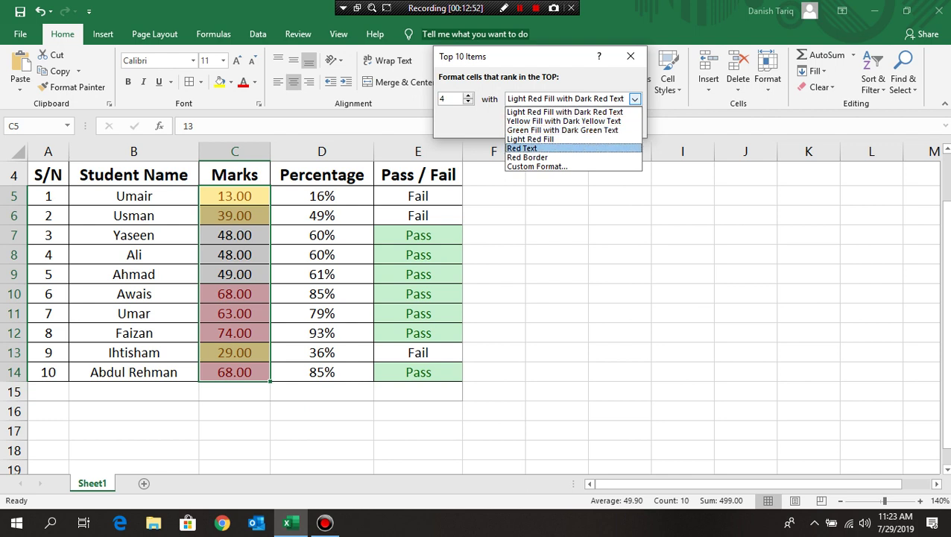
key(Return)
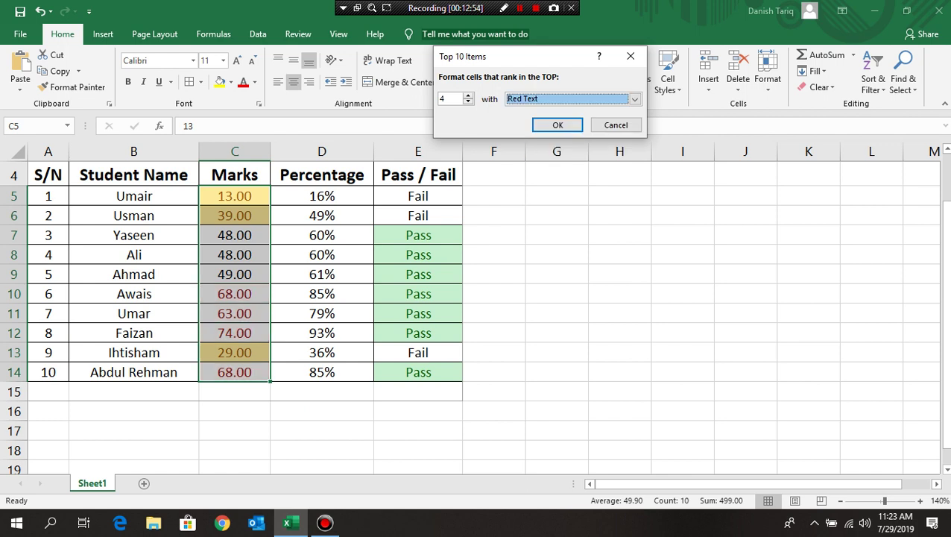
click(558, 125)
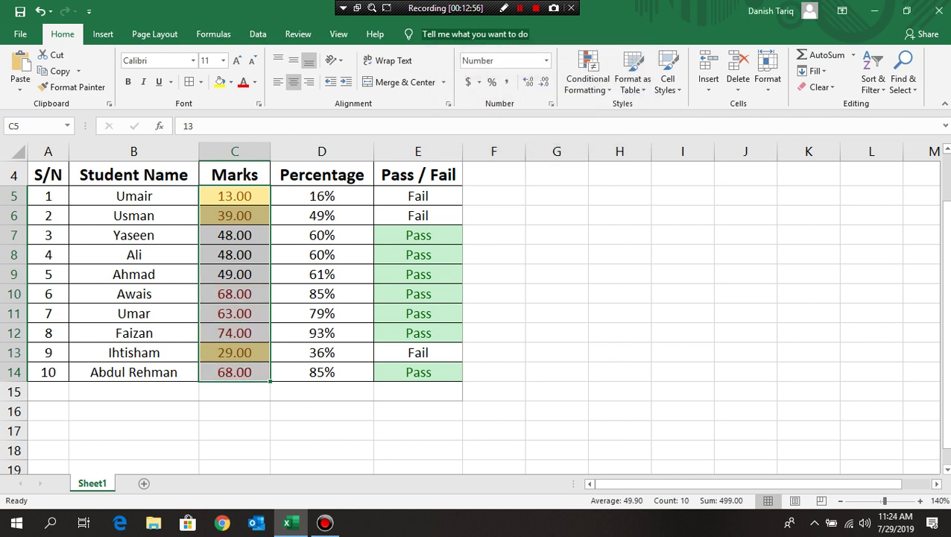
- Deselect the column and step through marks C10 to C13 to check the red highlighting
click(493, 372)
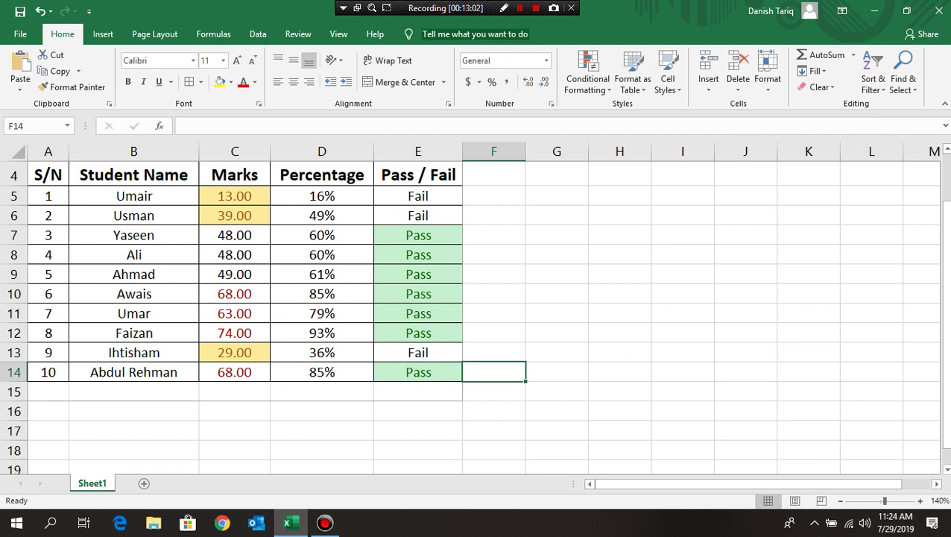
click(234, 293)
click(234, 313)
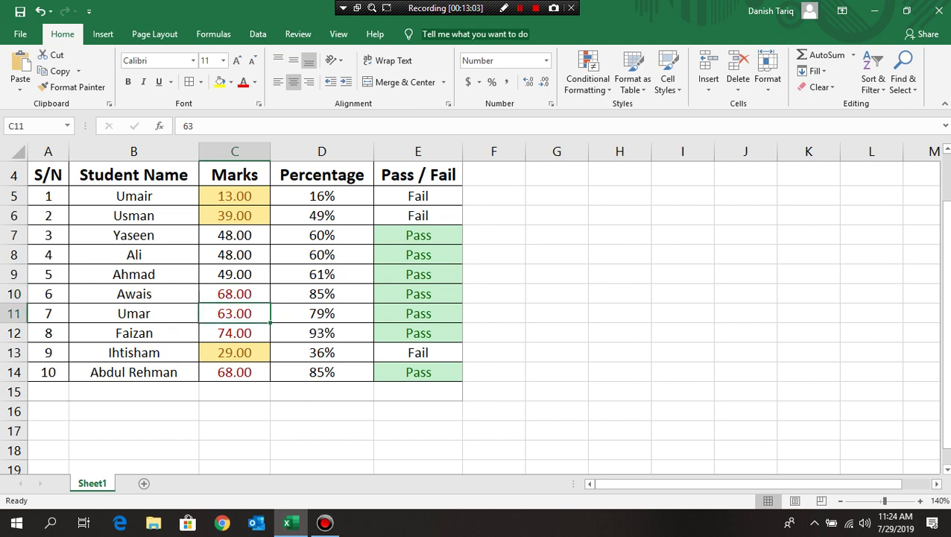
click(234, 332)
click(234, 352)
- Change the mark in C5 to 72, now red text at 90% Pass
click(234, 372)
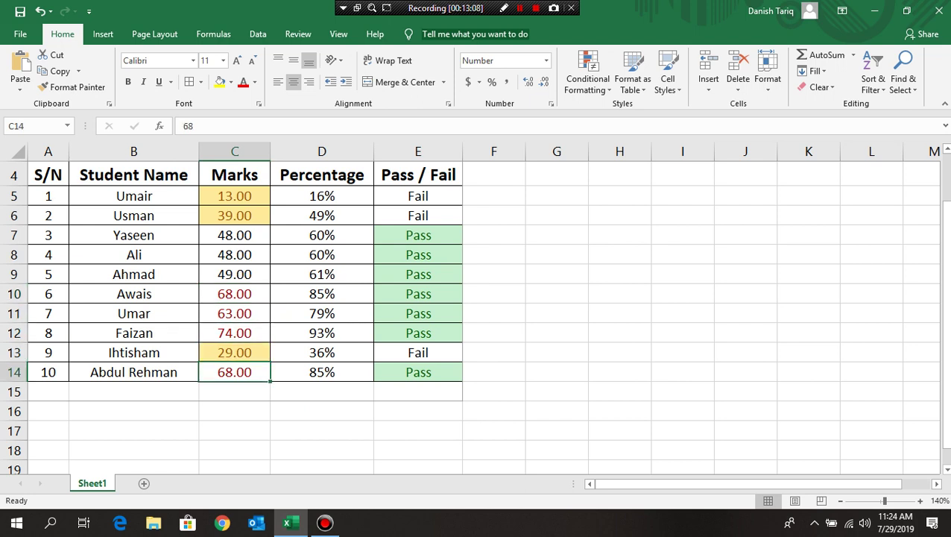
key(Up)
key(Up)
key(Up)
key(Up)
key(Up)
key(Up)
key(Up)
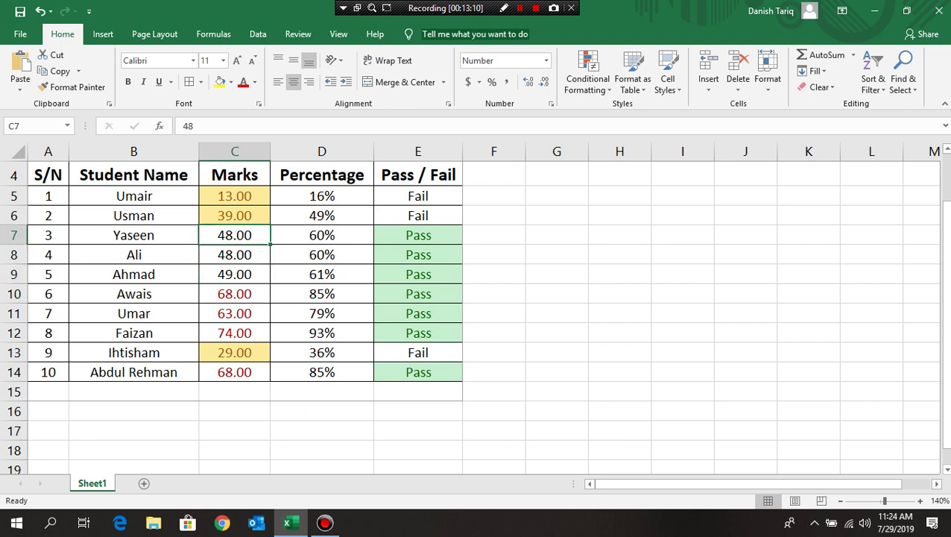
key(Up)
key(Up)
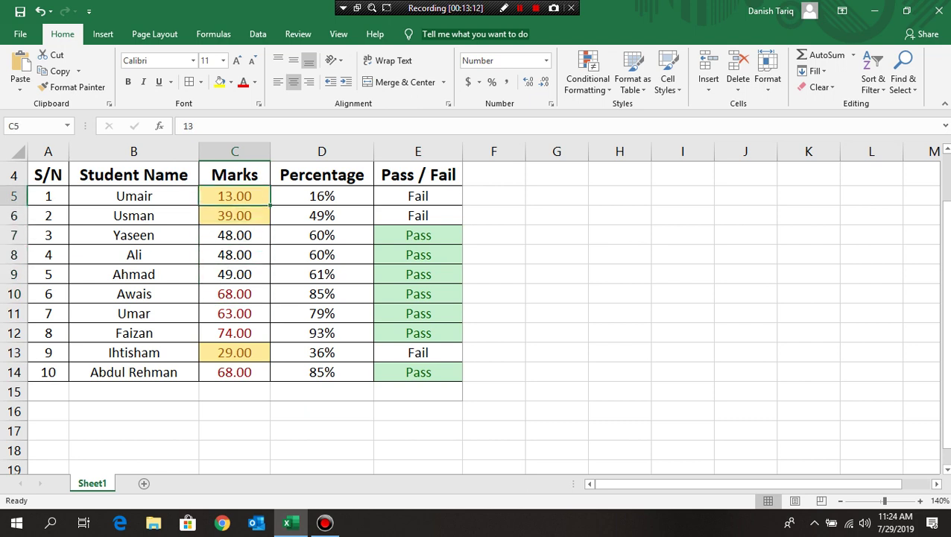
text(72)
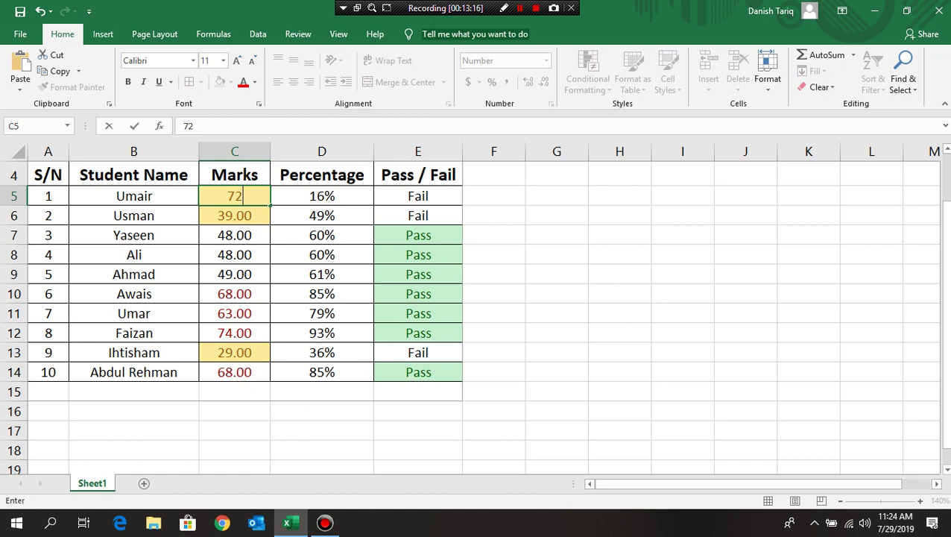
key(Return)
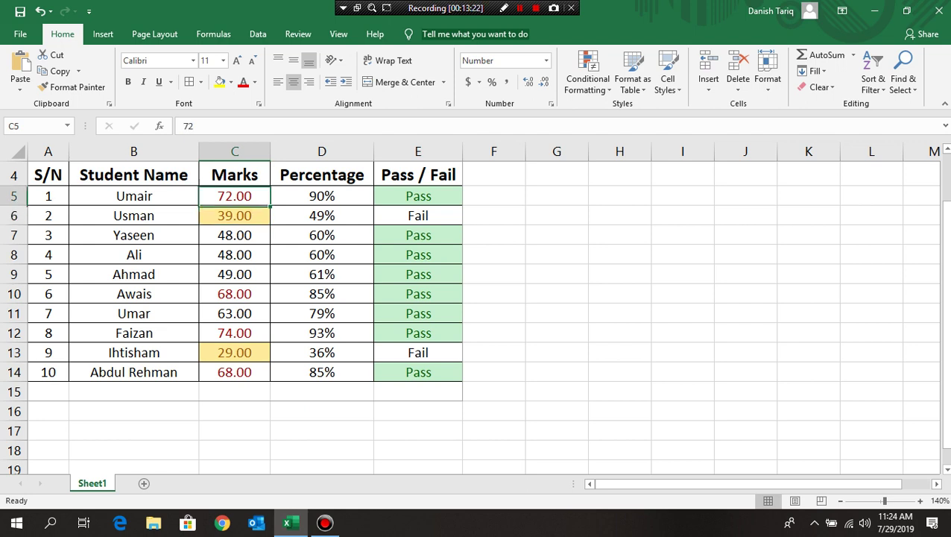
- Try 69 in C13, then undo to restore 29 with its yellow fill, ending on C5
click(234, 254)
key(Down)
key(Down)
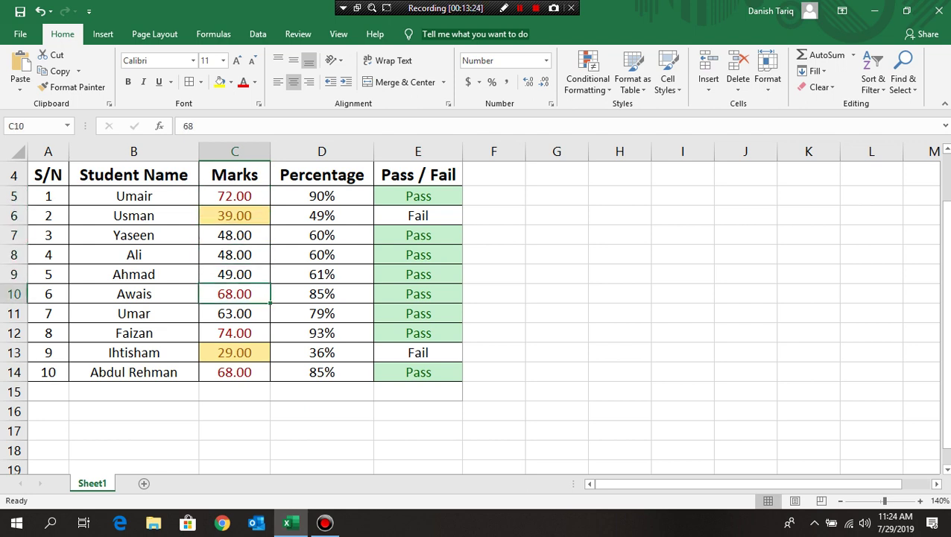
key(Down)
key(Down)
key(Down)
key(Down)
key(Down)
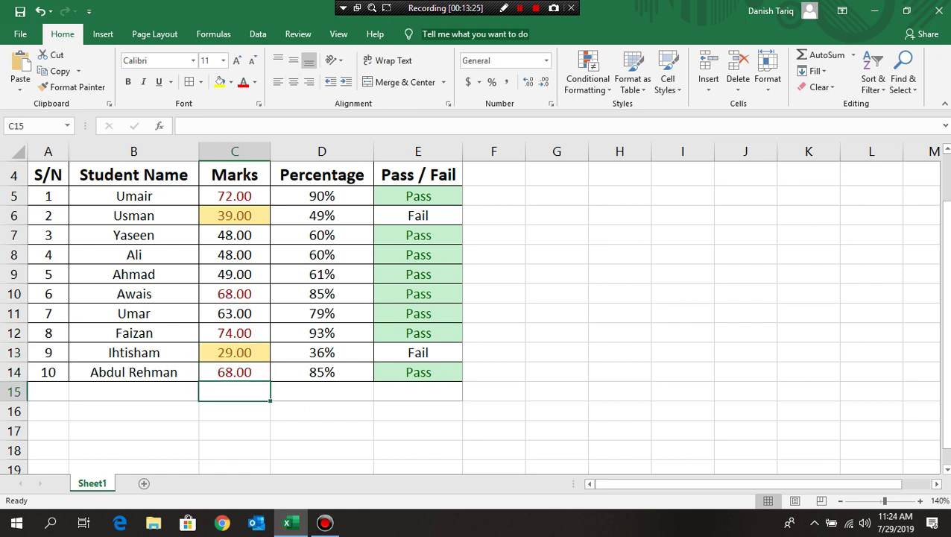
key(Up)
key(Up)
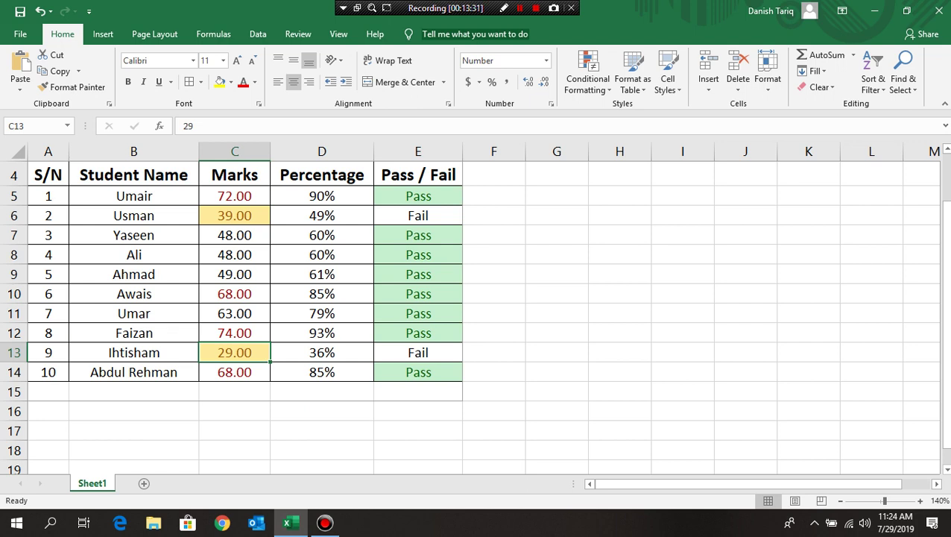
text(69)
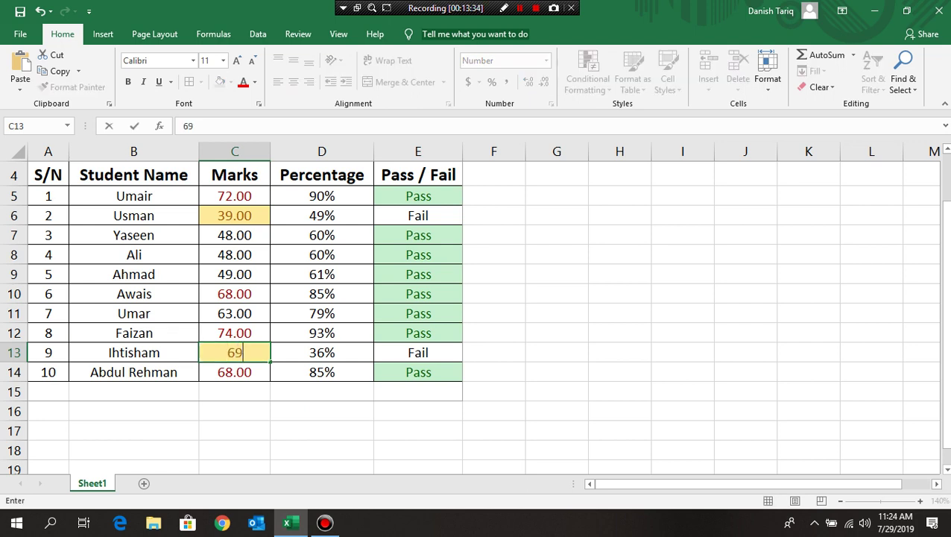
key(Return)
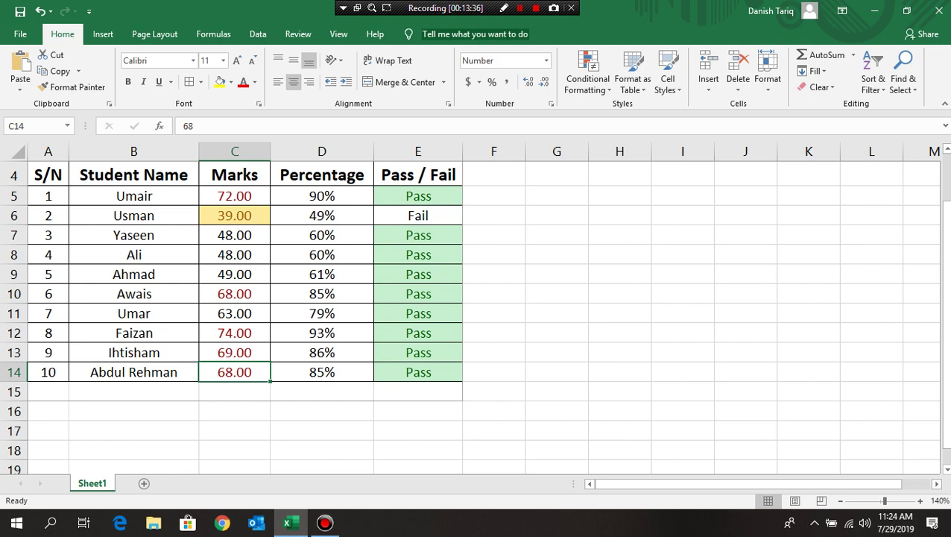
key(Up)
key(Up)
key(Up)
key(Down)
key(Down)
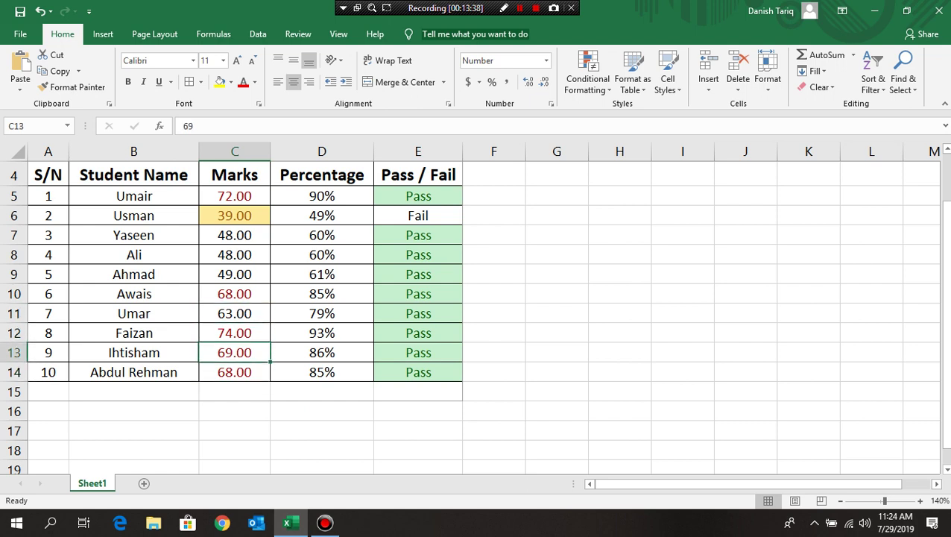
key(Down)
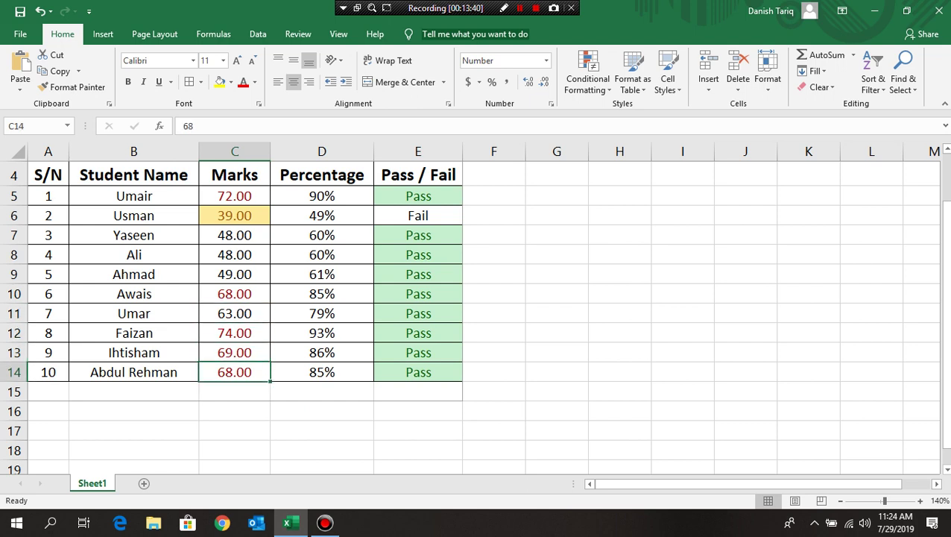
key(Up)
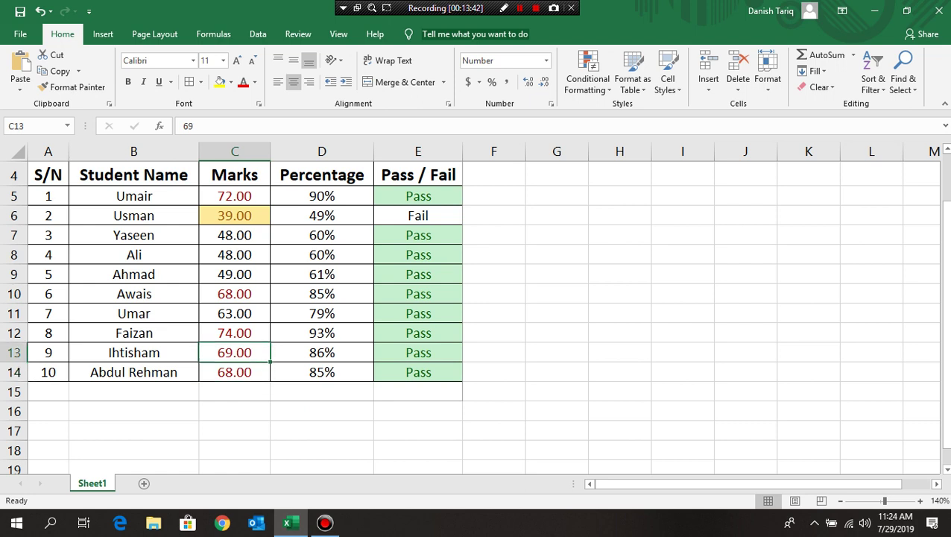
key(Up)
key(Up)
key(Up)
key(Up)
key(Up)
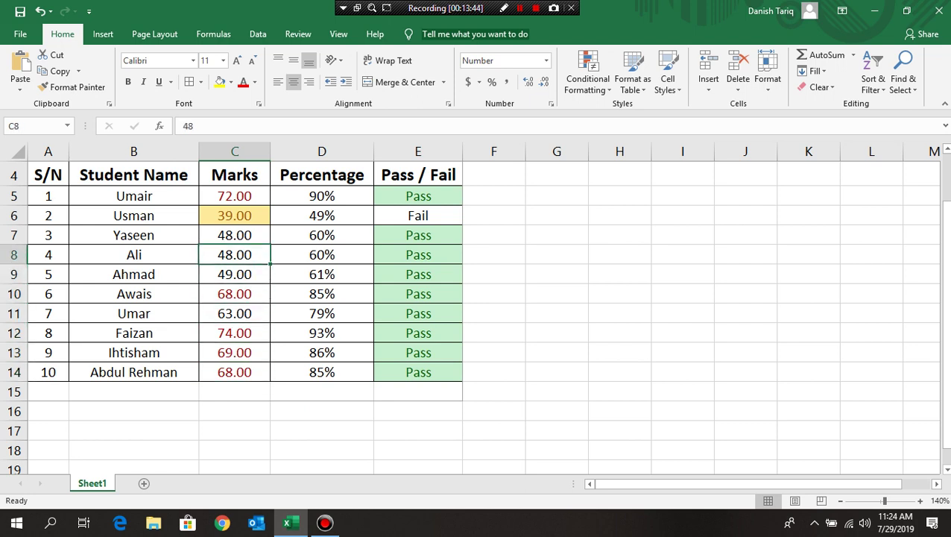
key(ctrl+z)
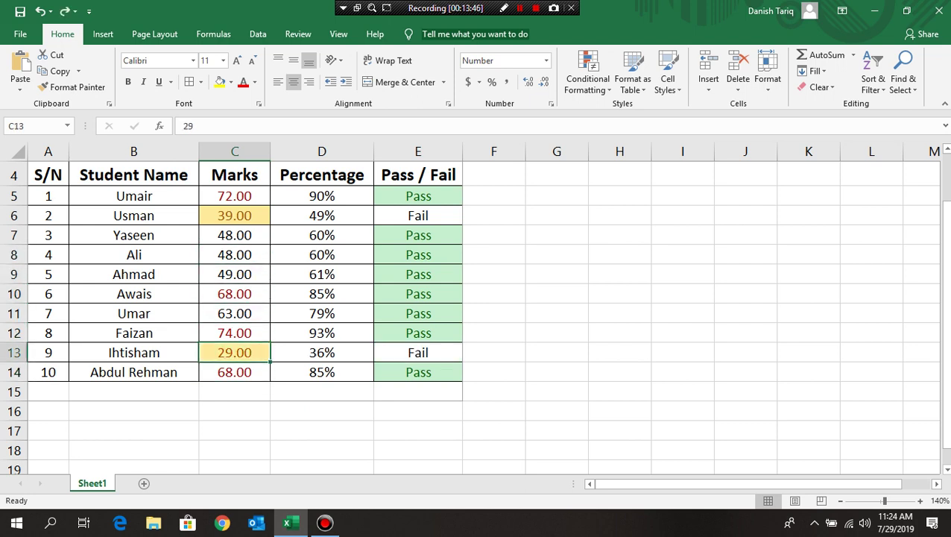
key(Up)
key(Up)
key(Up)
key(Up)
key(Up)
key(Up)
key(Up)
key(Up)
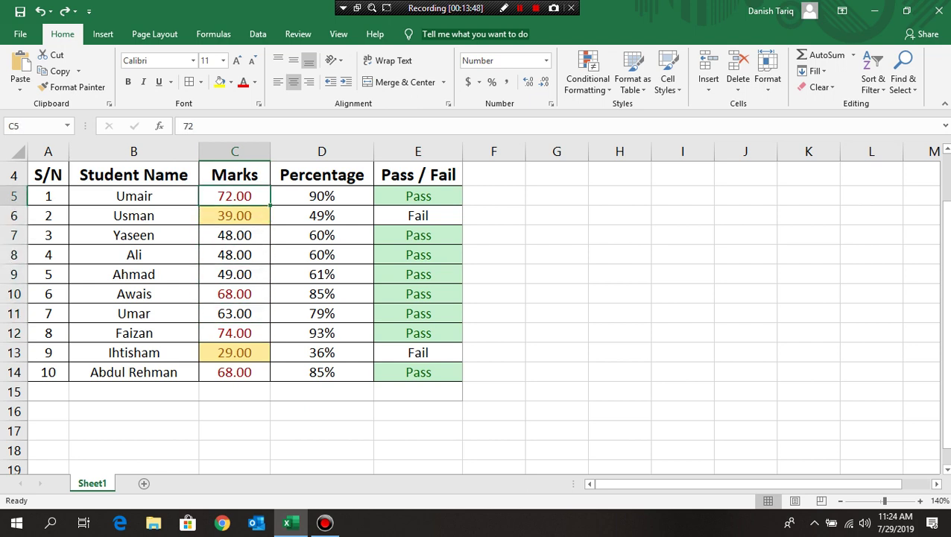
key(shift+Down)
key(shift+Down)
key(shift+Down)
key(shift+Down)
key(shift+Down)
key(shift+Down)
key(shift+Down)
key(shift+Up)
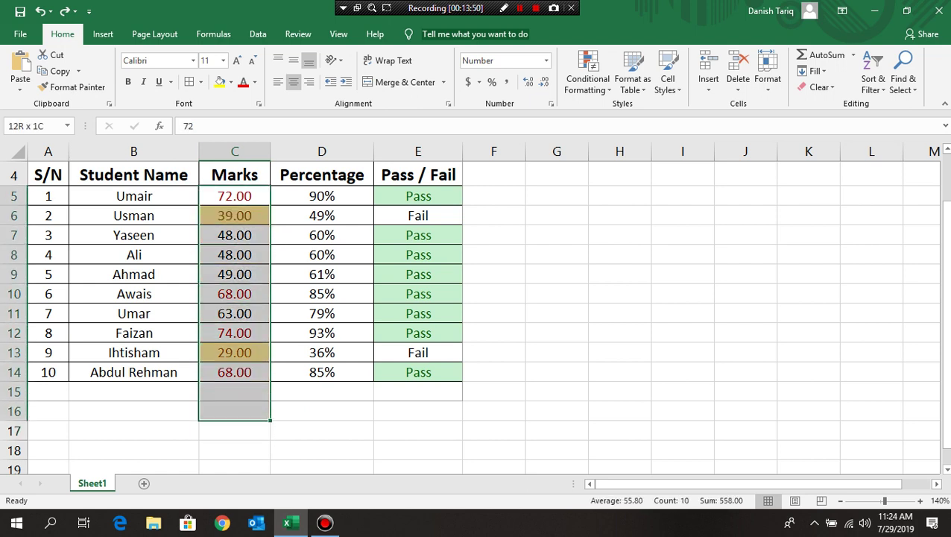
key(shift+Up)
key(shift+Up)
key(shift+Up)
key(shift+Down)
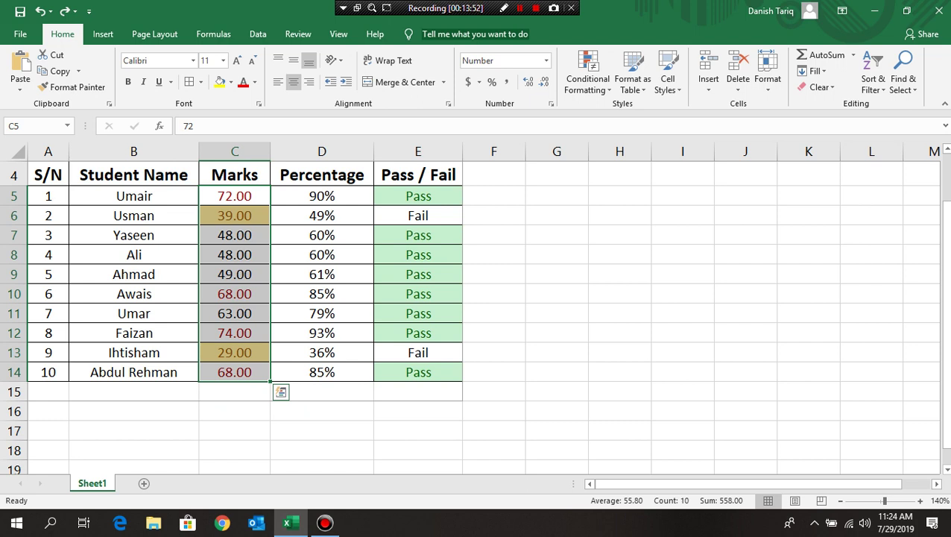
click(587, 78)
mouse_move(631, 144)
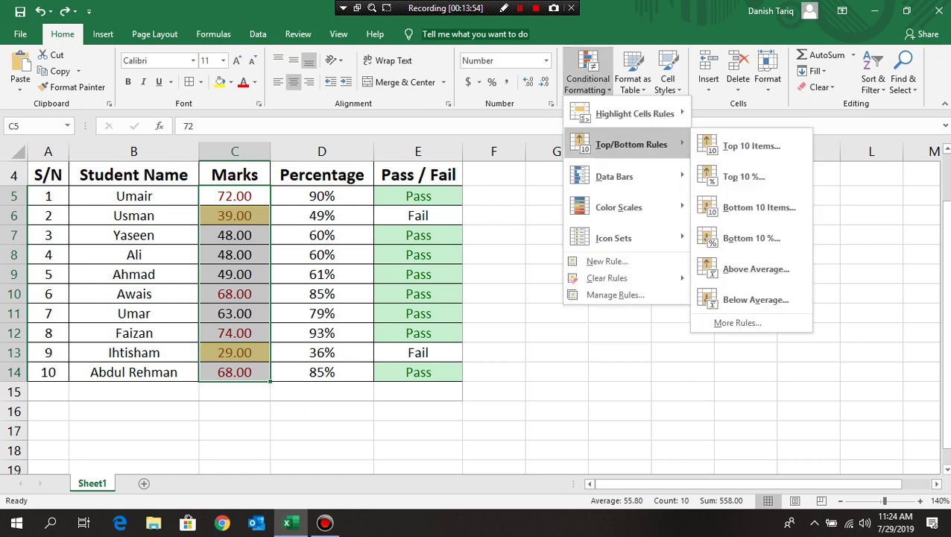
click(751, 145)
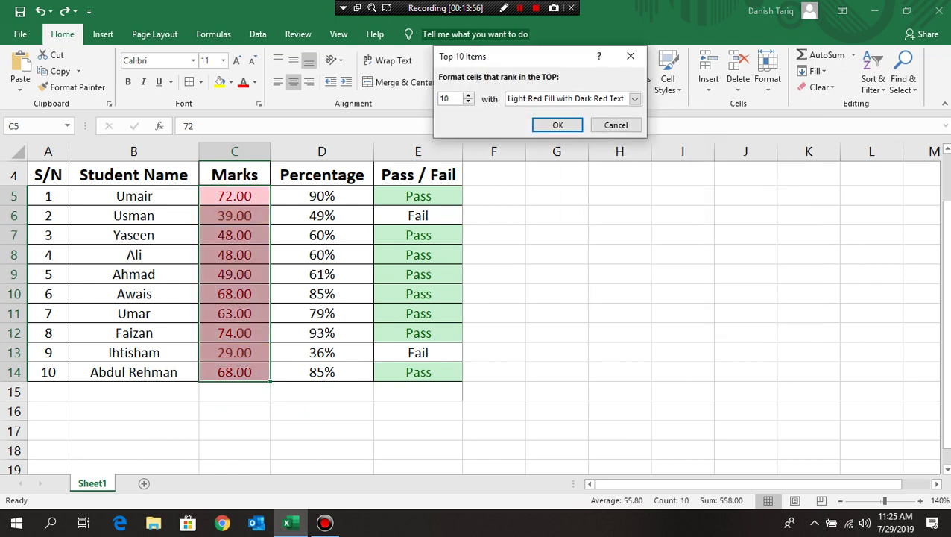
key(Down)
key(Down)
key(Down)
key(Down)
key(Down)
key(Down)
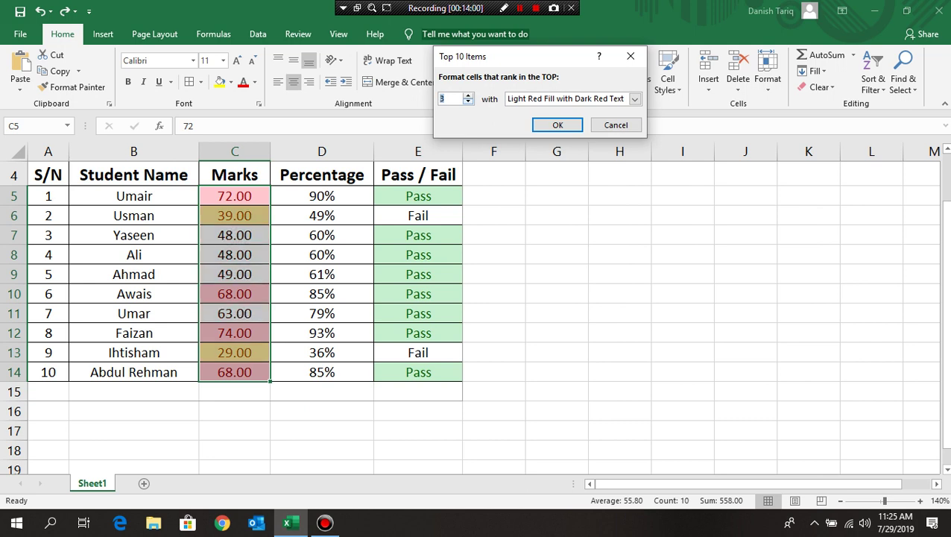
key(Down)
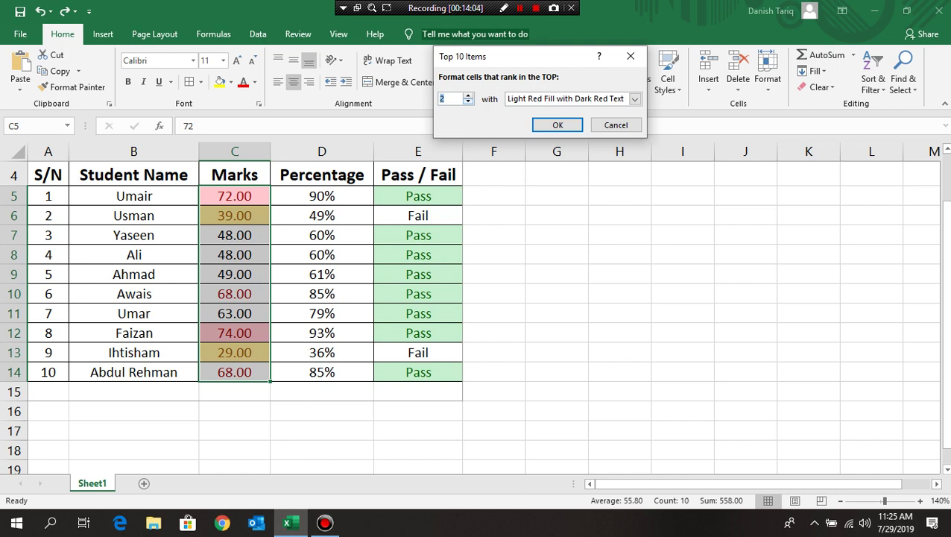
drag(507, 56, 525, 147)
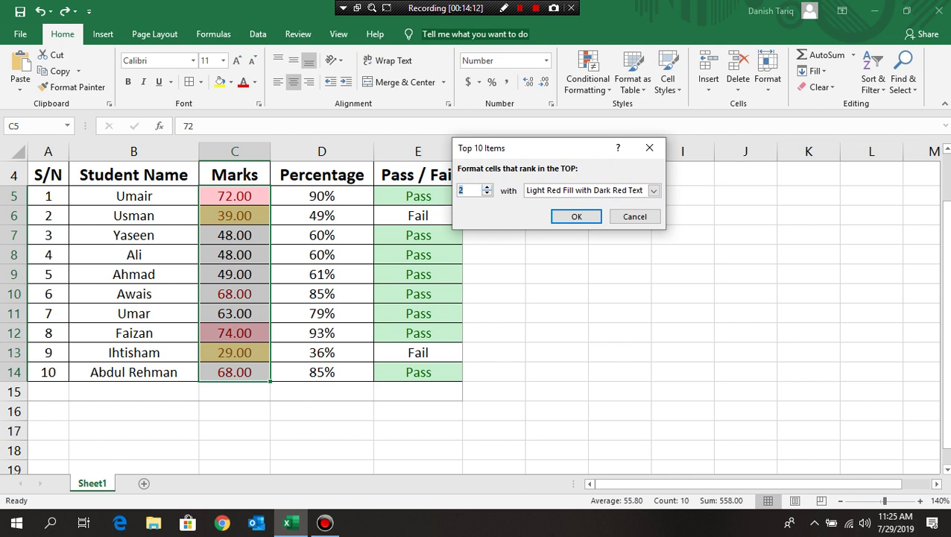
key(Up)
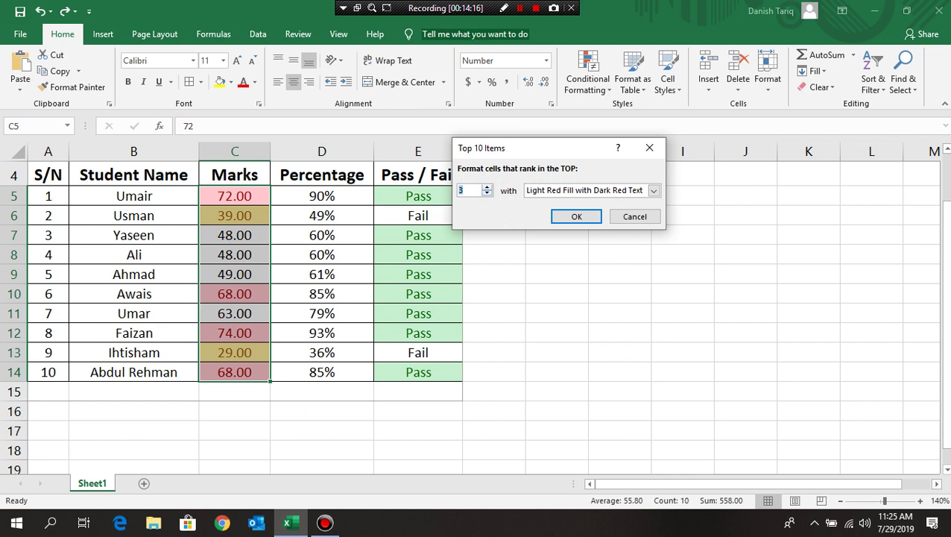
key(Down)
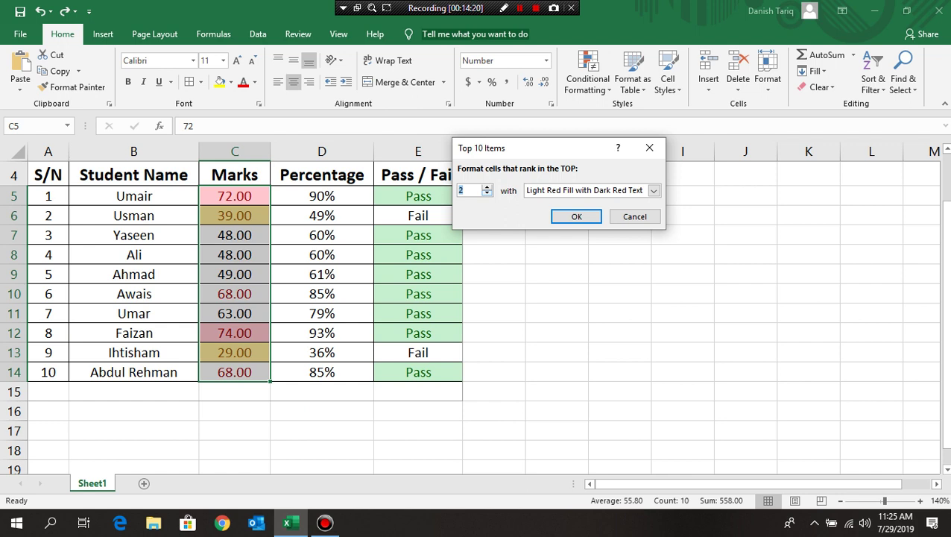
key(Tab)
key(Tab)
key(Tab)
key(Return)
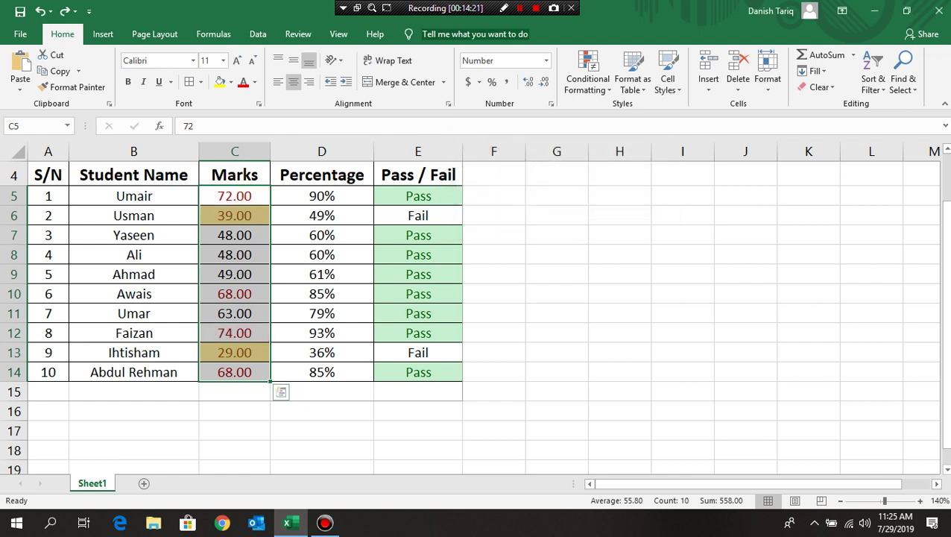
click(417, 450)
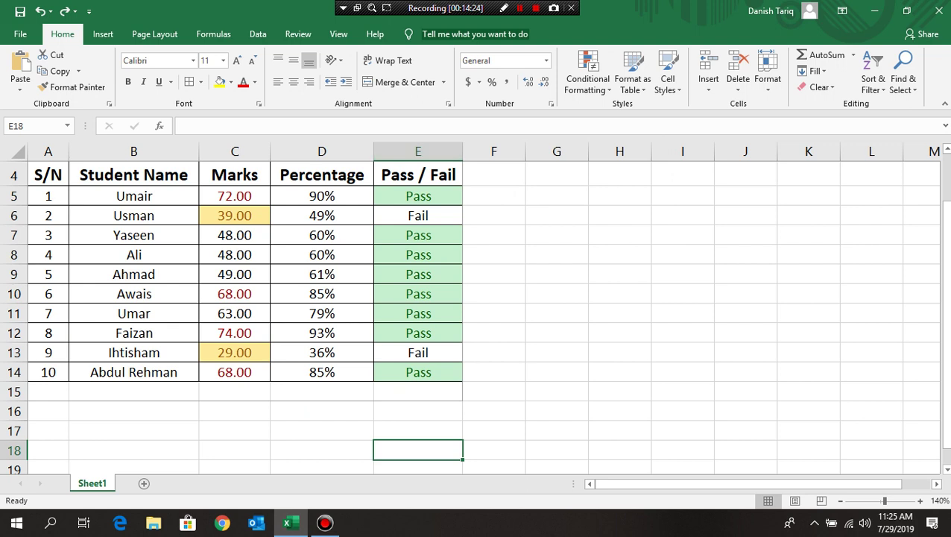
click(587, 79)
mouse_move(631, 143)
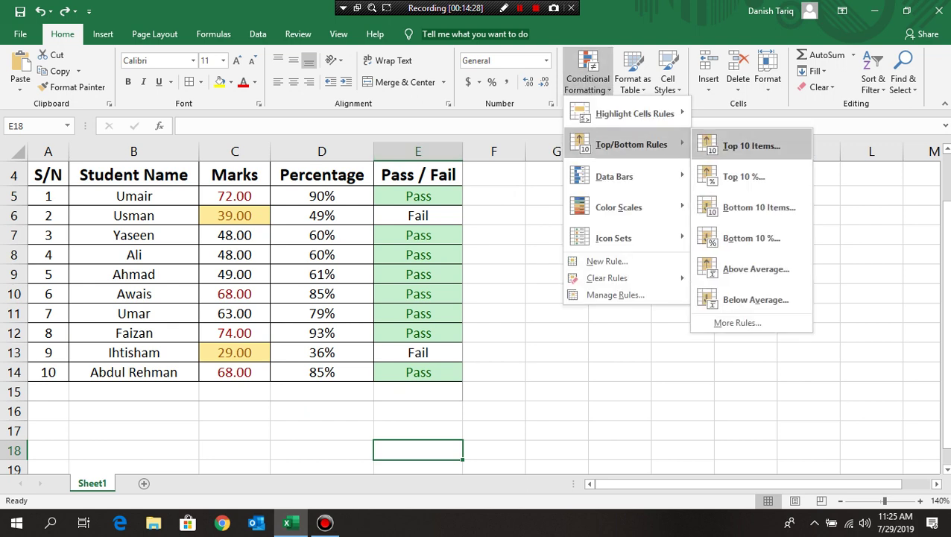
click(757, 207)
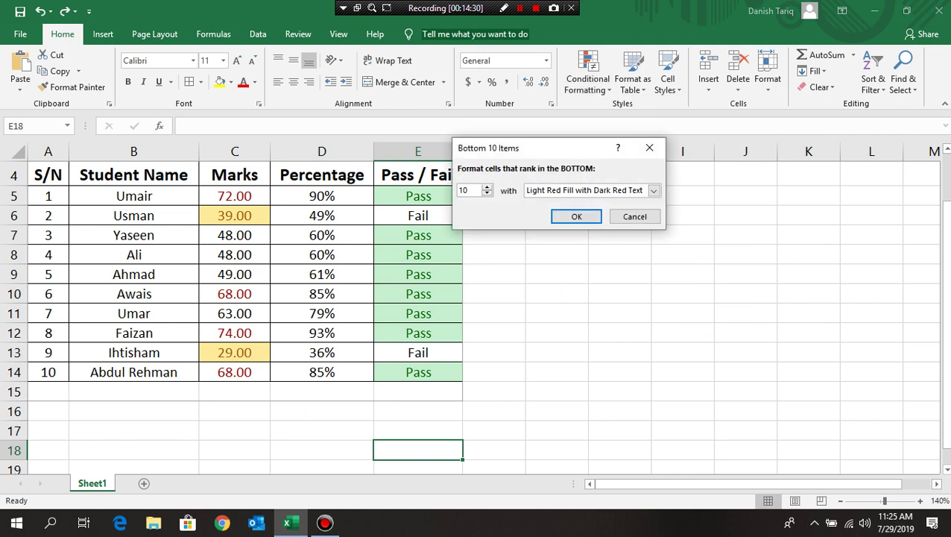
text(85)
click(654, 190)
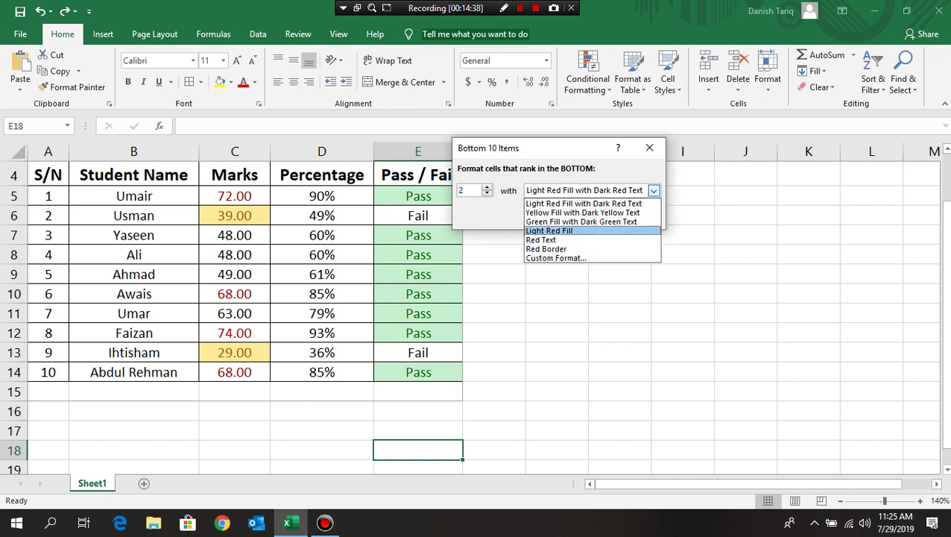
click(552, 249)
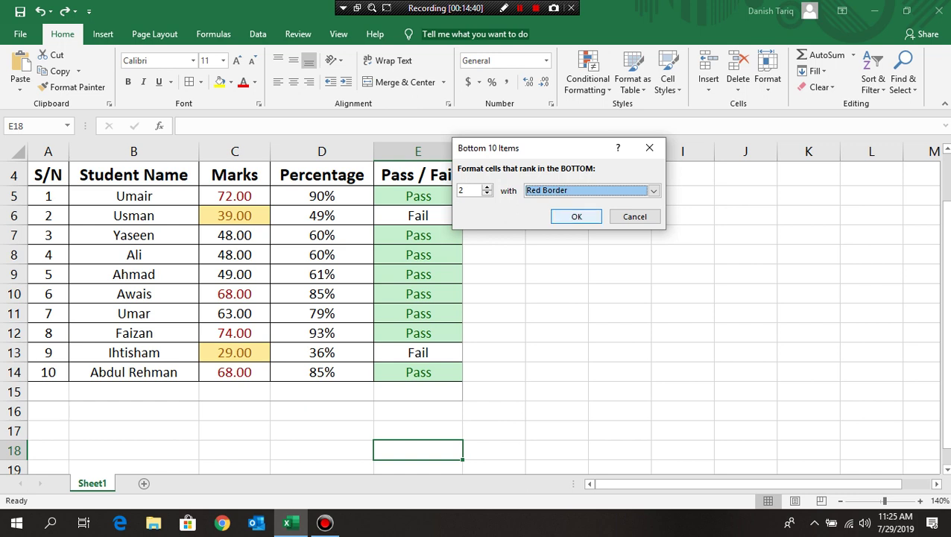
click(577, 216)
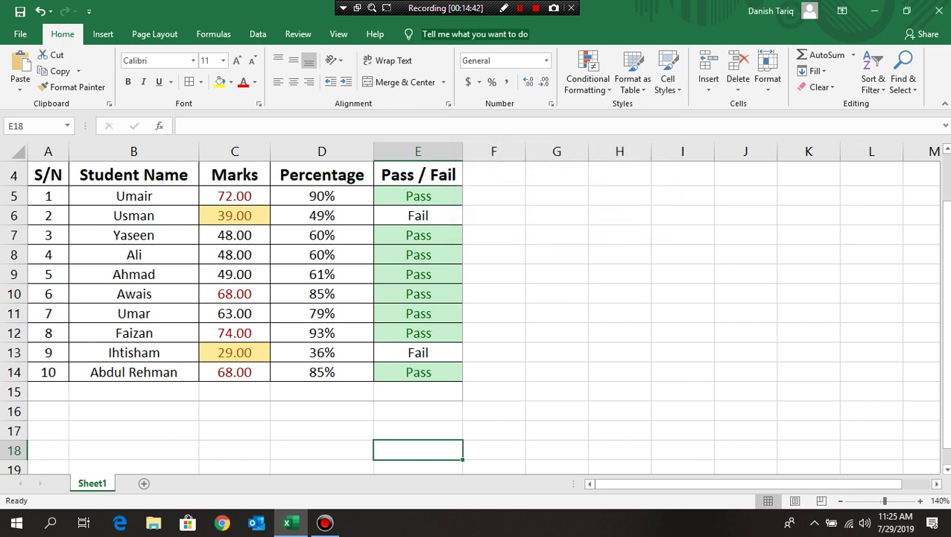
- Check marks in C9 and C10, then select the marks C5 through C14
click(235, 274)
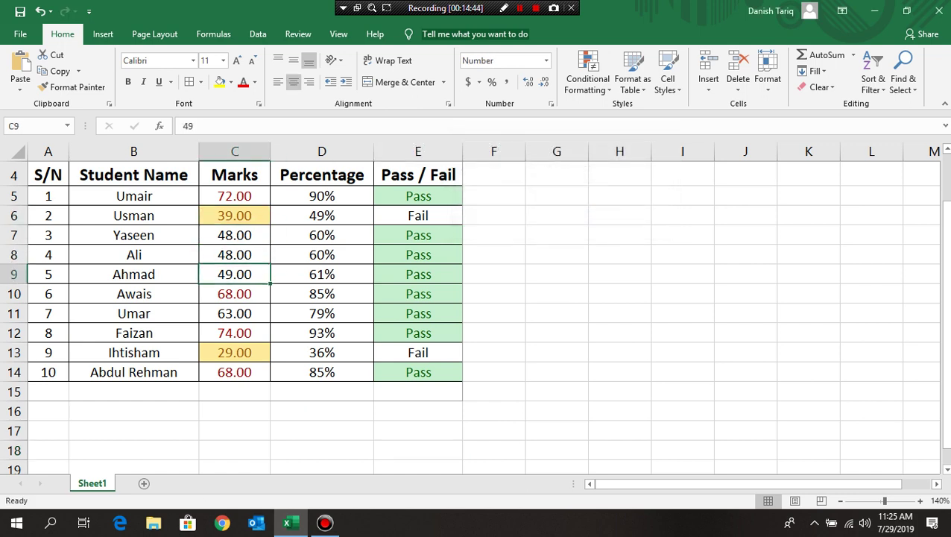
click(235, 294)
click(235, 195)
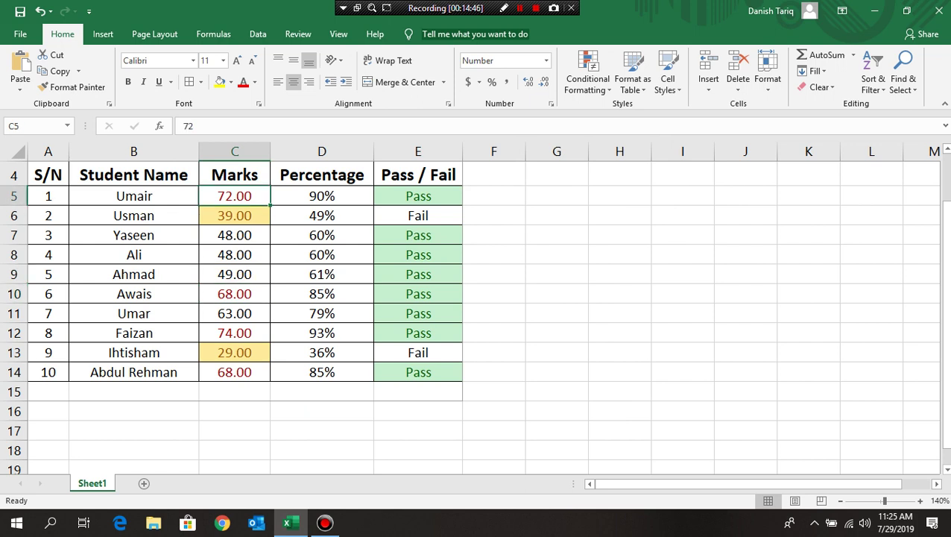
drag(235, 195, 235, 372)
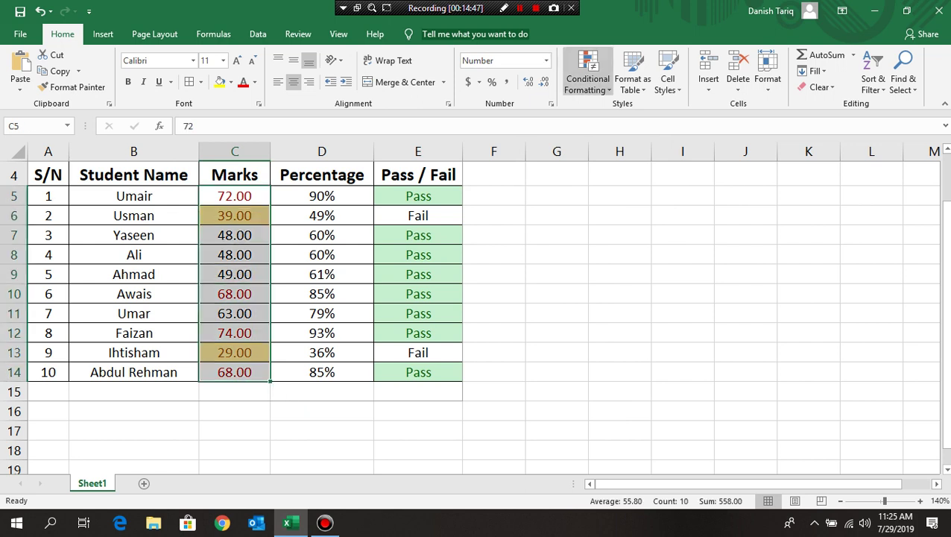
- Add a Bottom 3 Items rule with Green Fill with Dark Green Text to the marks
click(587, 71)
mouse_move(632, 144)
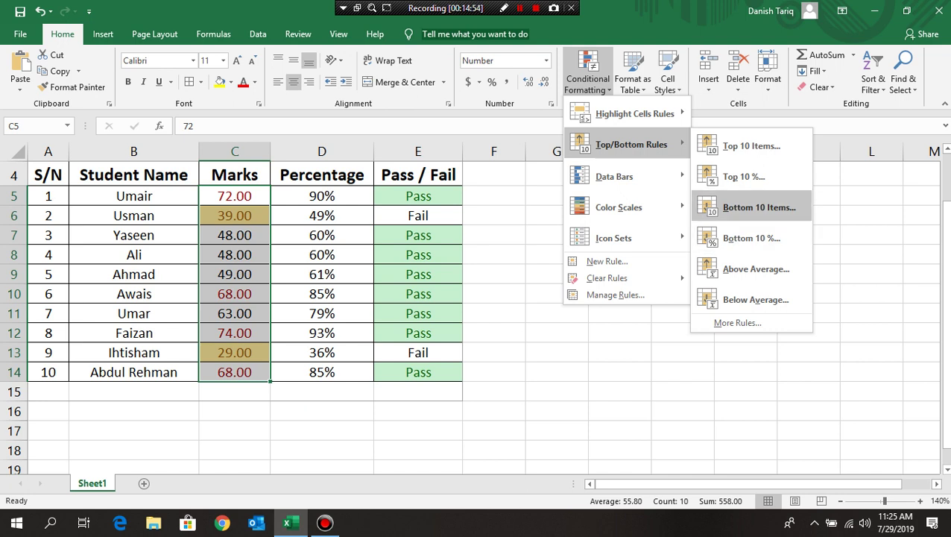
click(759, 207)
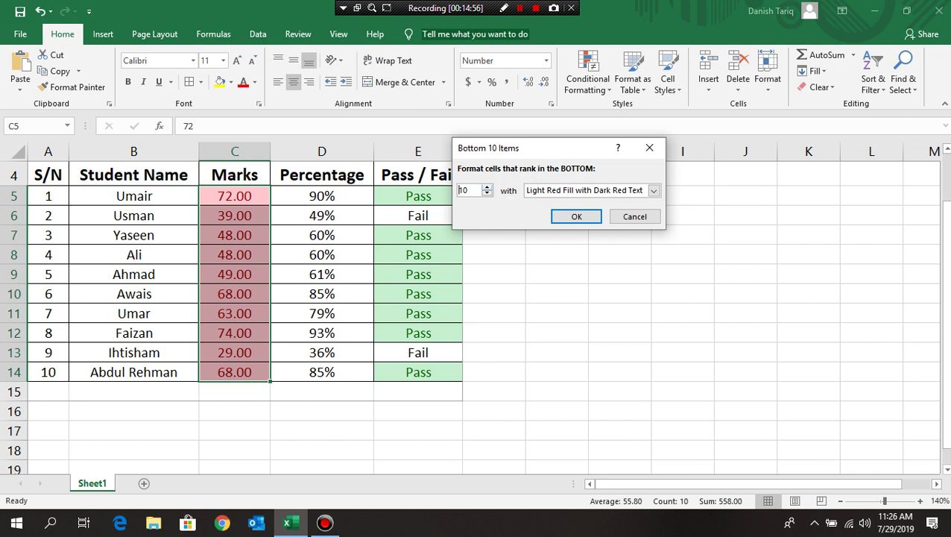
key(Down)
key(Down)
key(Down)
key(Down)
key(Down)
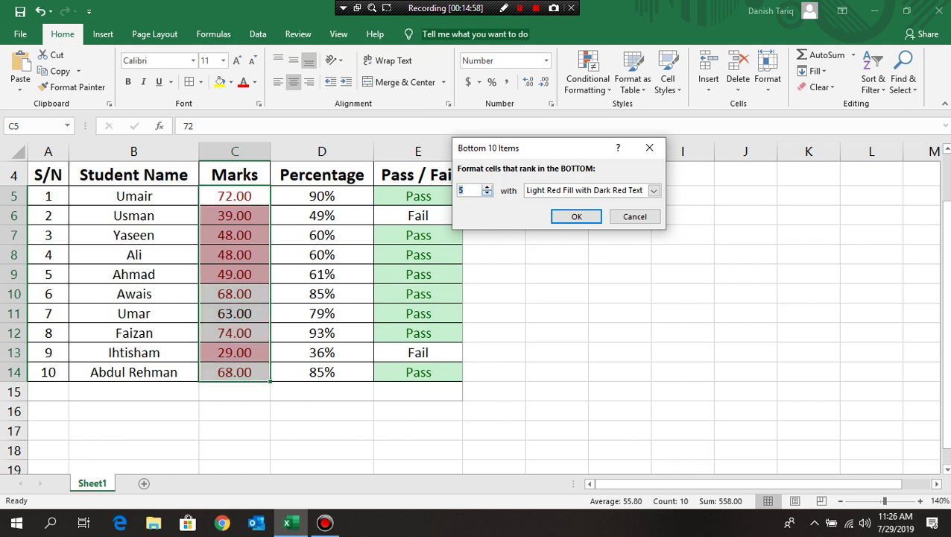
key(Down)
key(Down)
key(Tab)
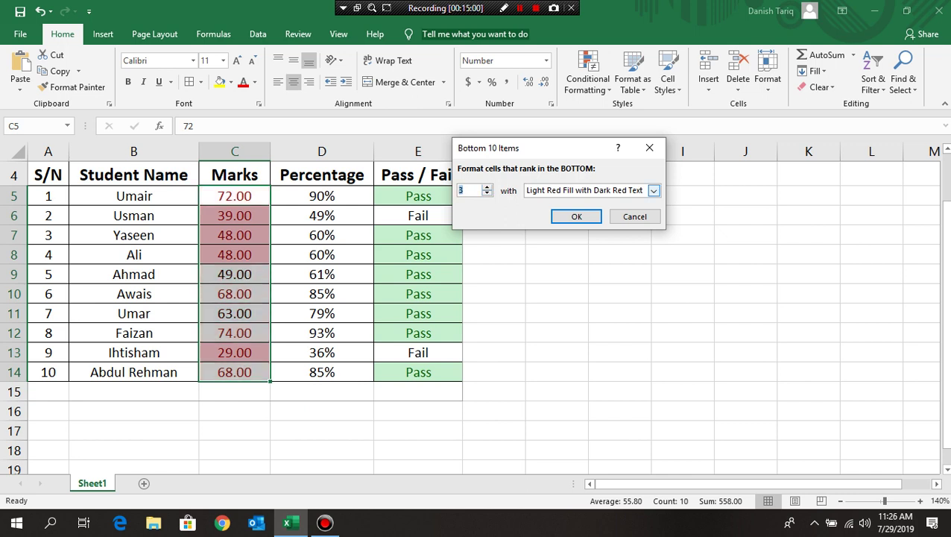
key(alt+Down)
key(Down)
key(Down)
key(Return)
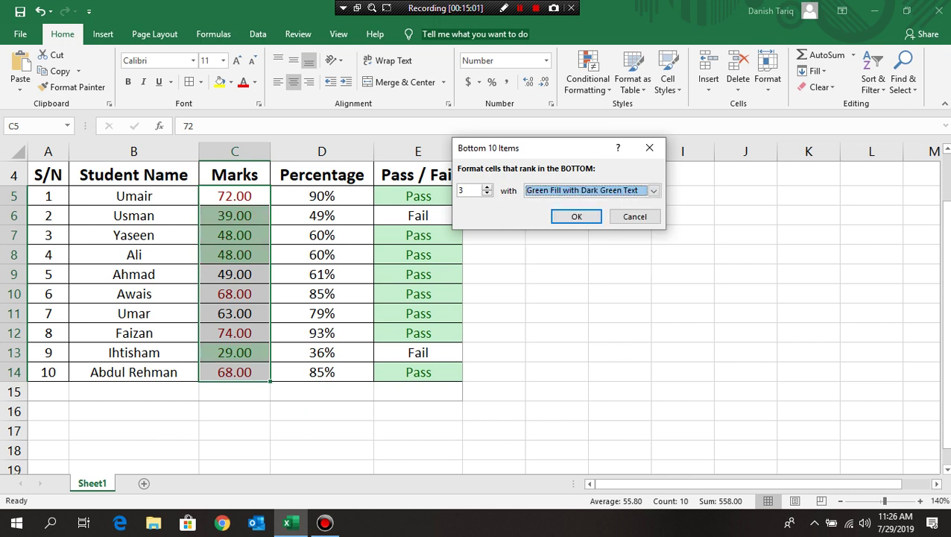
key(Return)
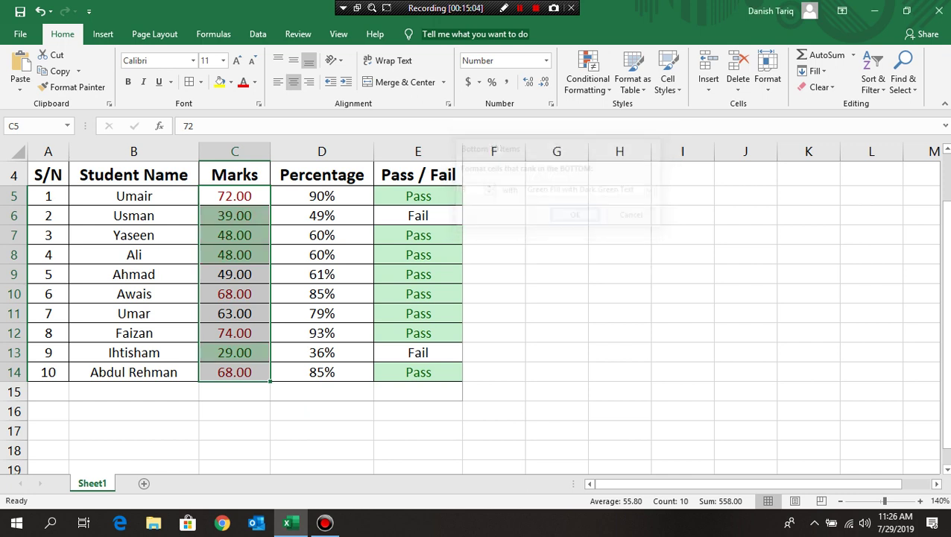
click(619, 333)
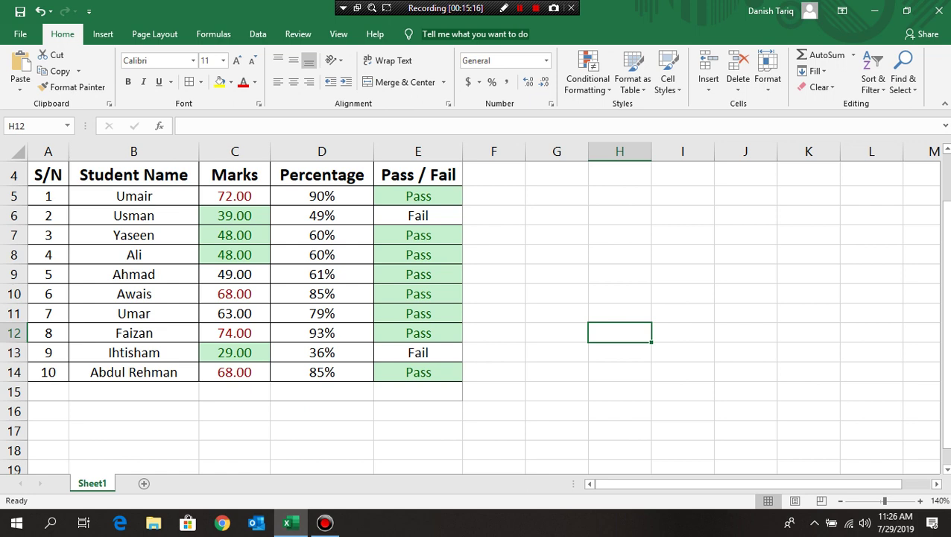
- Apply Blue Gradient Fill data bars to the Percentage cells D5:D14
click(588, 78)
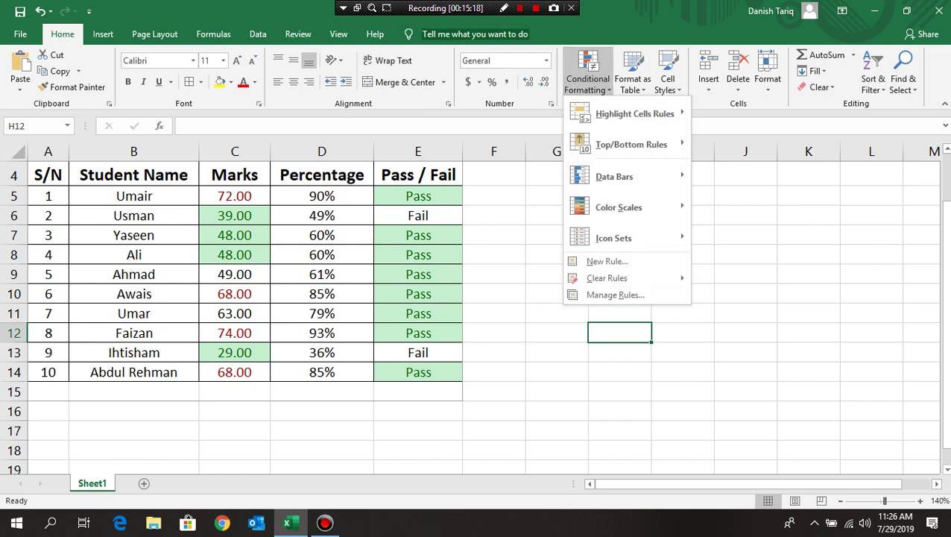
mouse_move(618, 177)
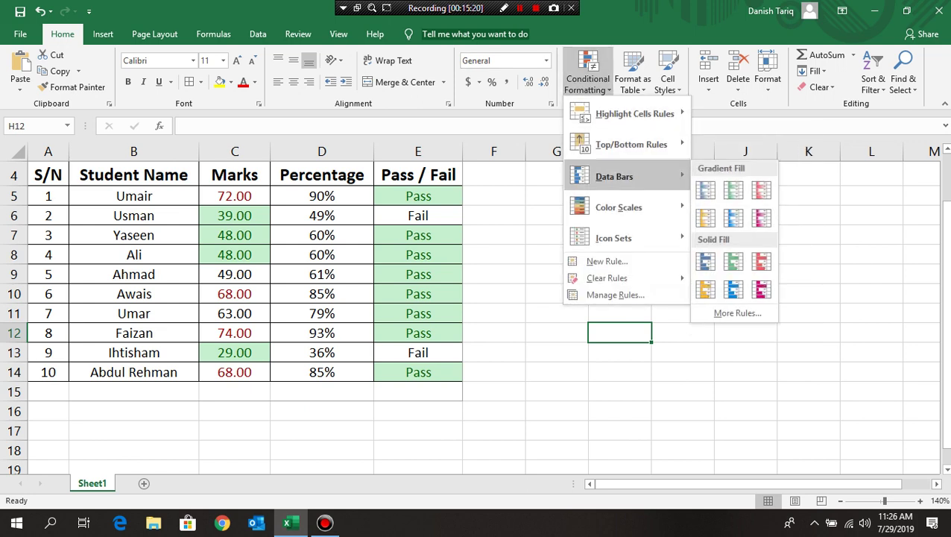
click(322, 195)
click(322, 196)
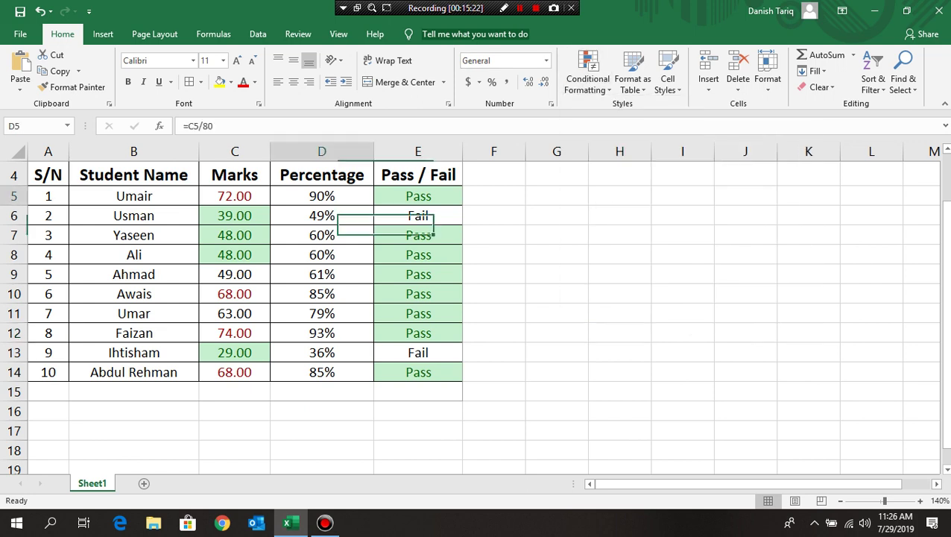
drag(322, 195, 322, 372)
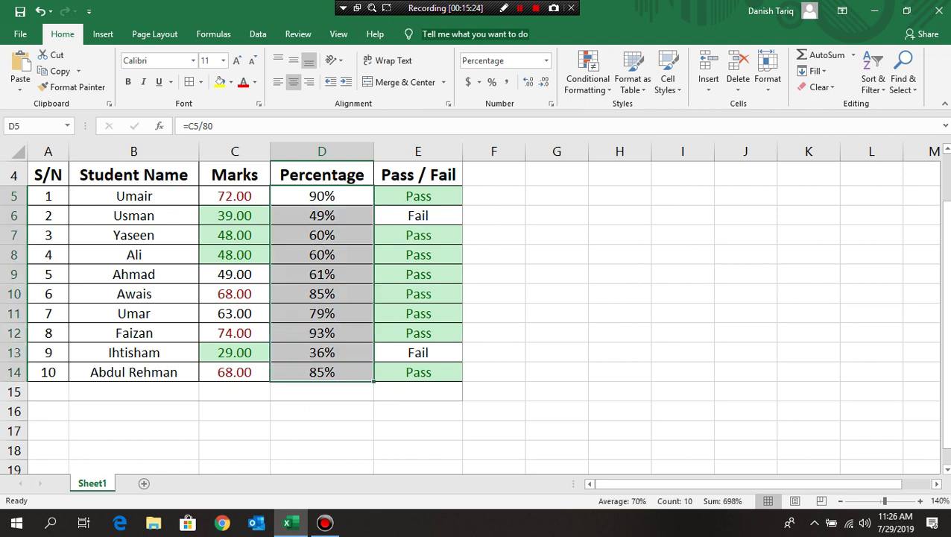
click(588, 78)
mouse_move(614, 177)
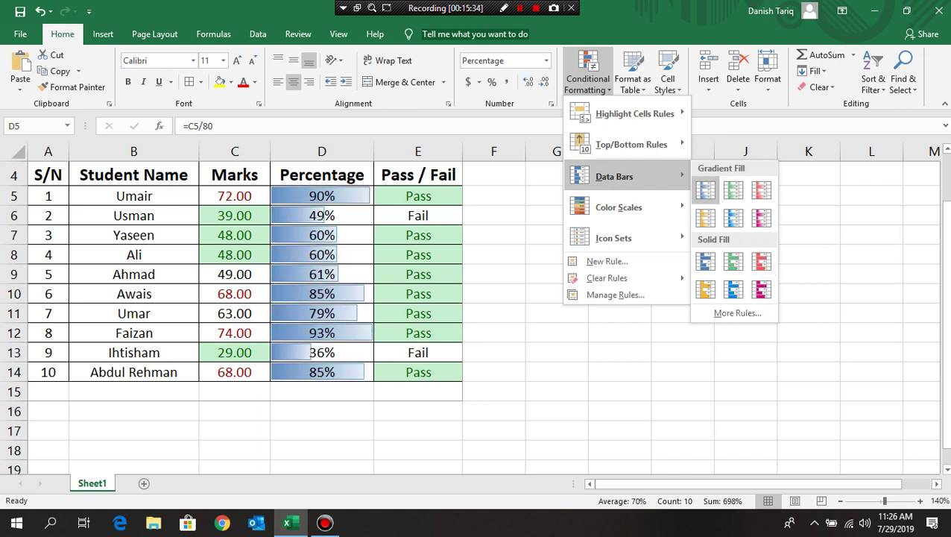
click(705, 190)
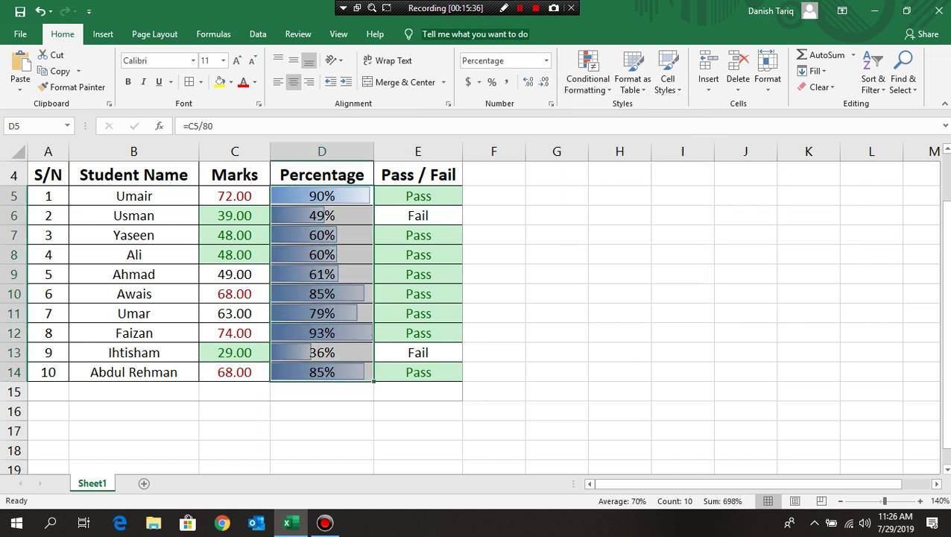
click(620, 391)
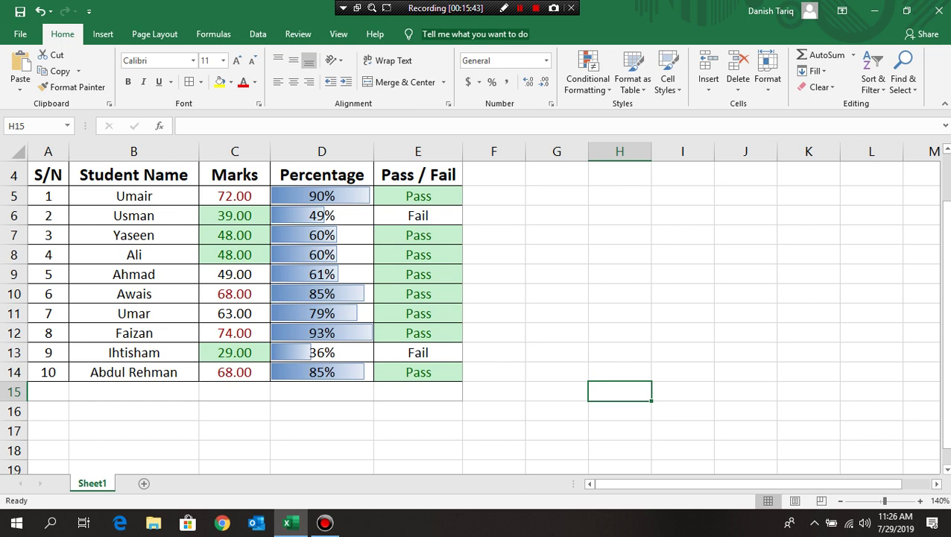
- Inspect the percentage formulas in cells D5 and D12
click(322, 216)
key(Down)
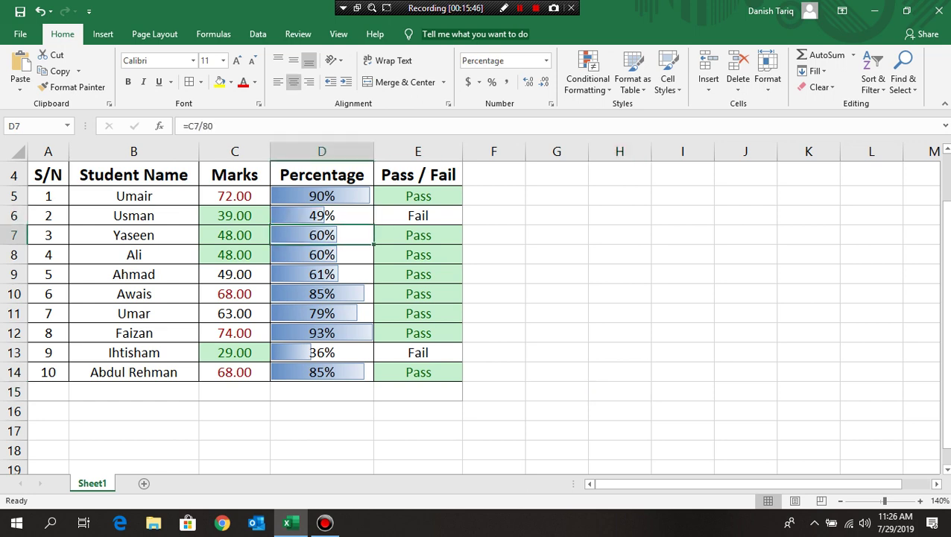
click(322, 195)
click(322, 333)
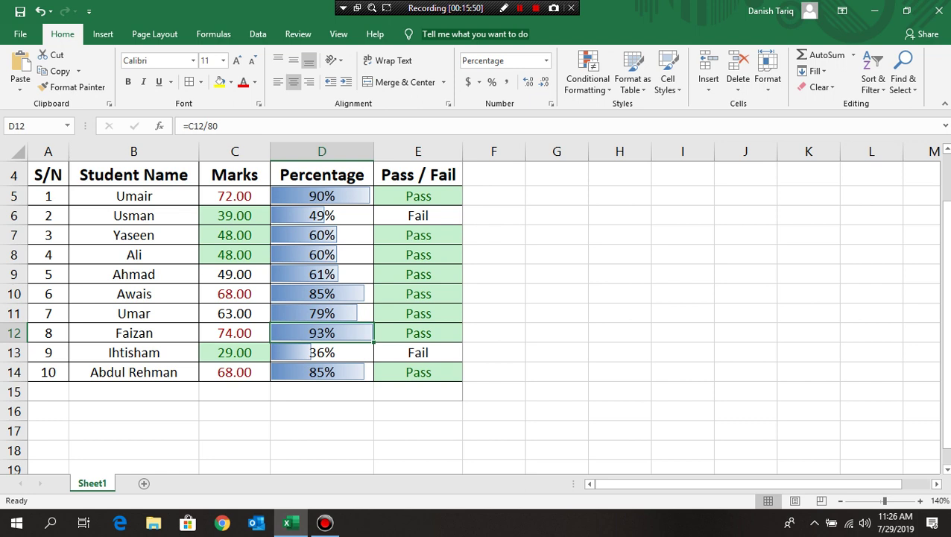
- Enter 53 directly into Usman's percentage cell D6, then undo that edit
click(322, 216)
text(53)
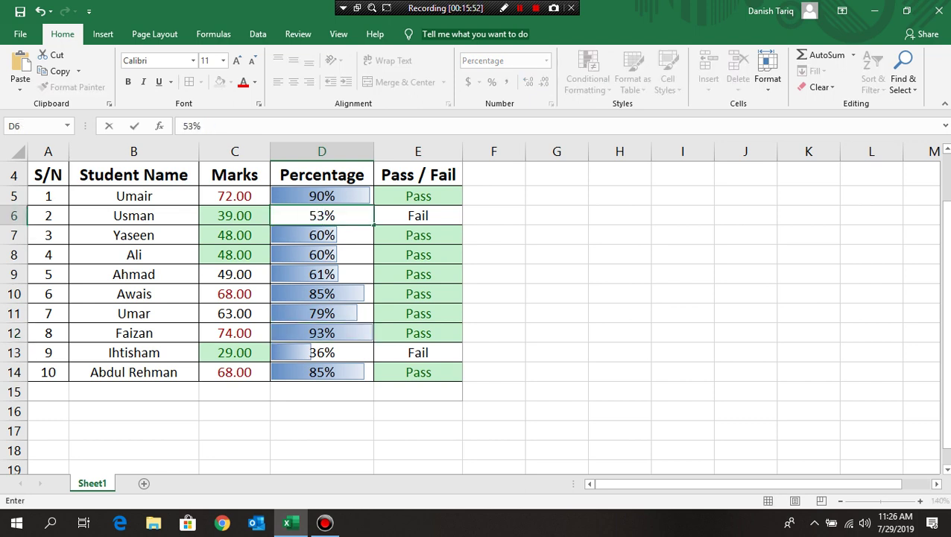
key(BackSpace)
key(BackSpace)
text(53)
key(Return)
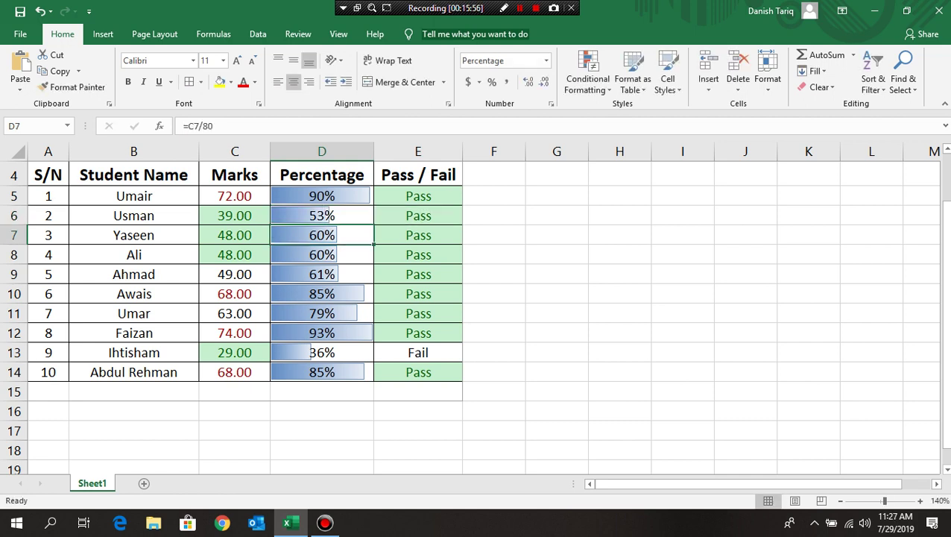
key(ctrl+z)
- Change Usman's marks in C6 to 42
click(234, 216)
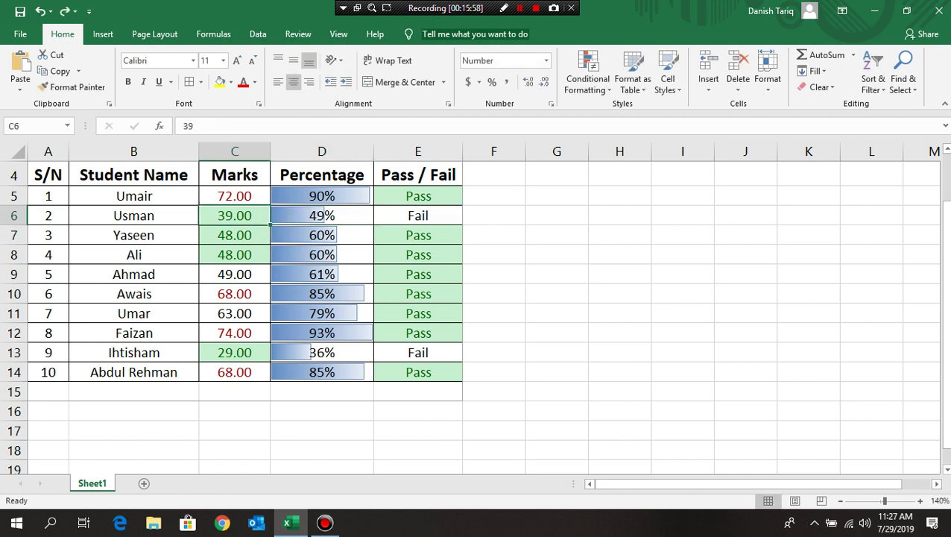
text(4)
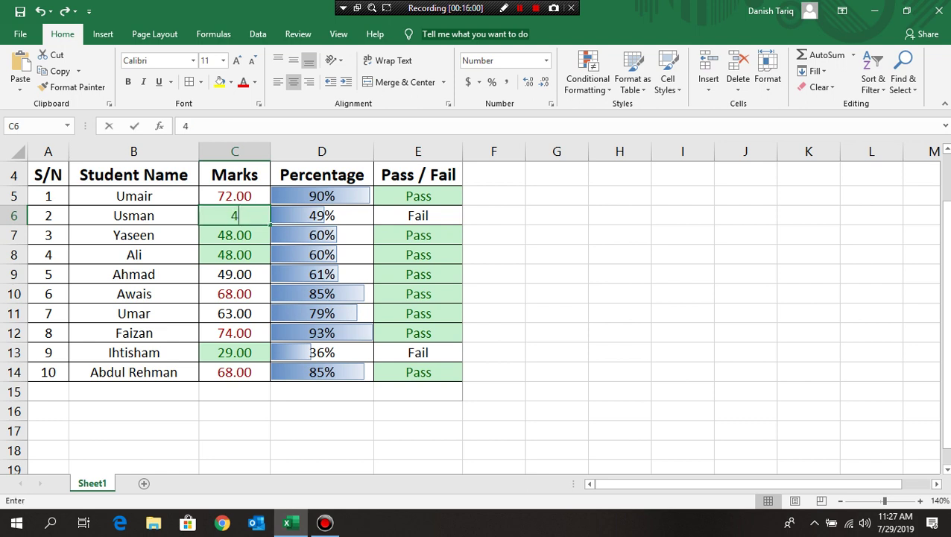
text(2)
key(Return)
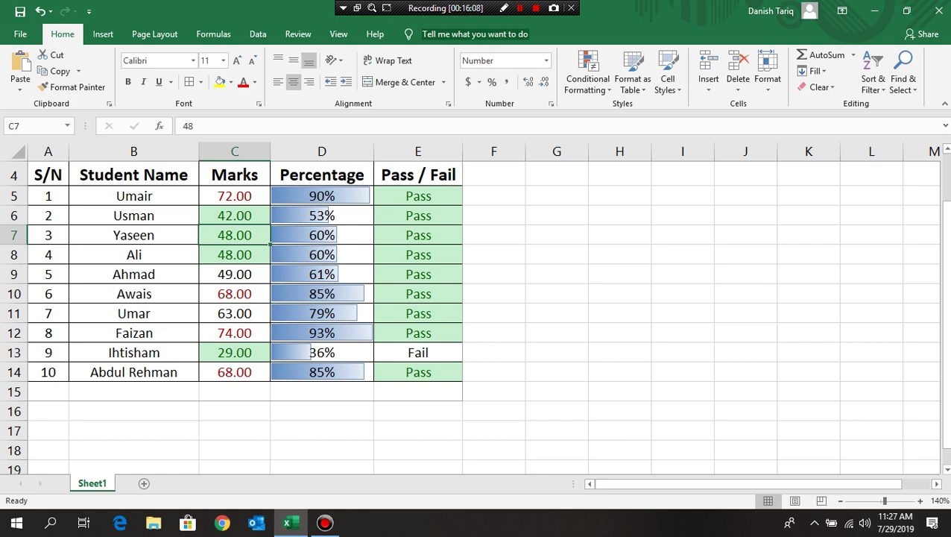
drag(321, 196, 322, 372)
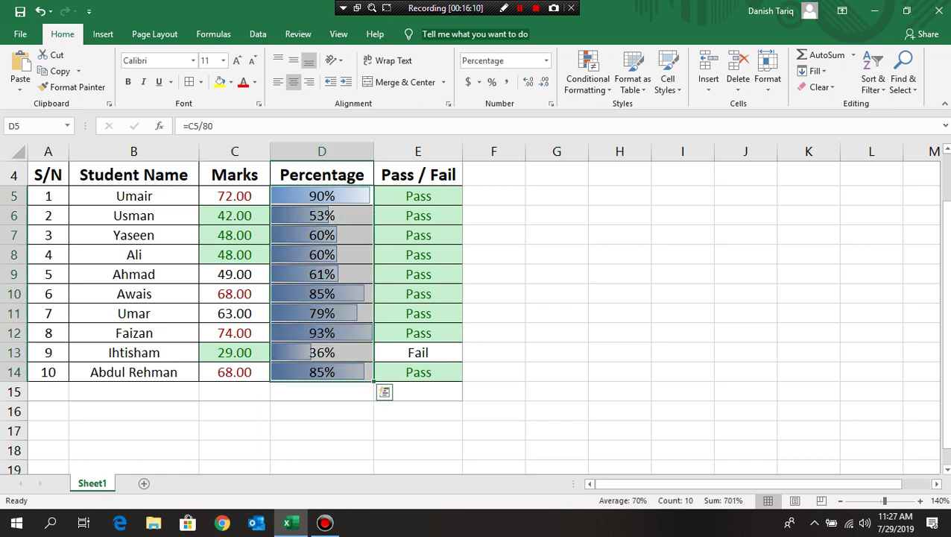
click(556, 174)
click(587, 79)
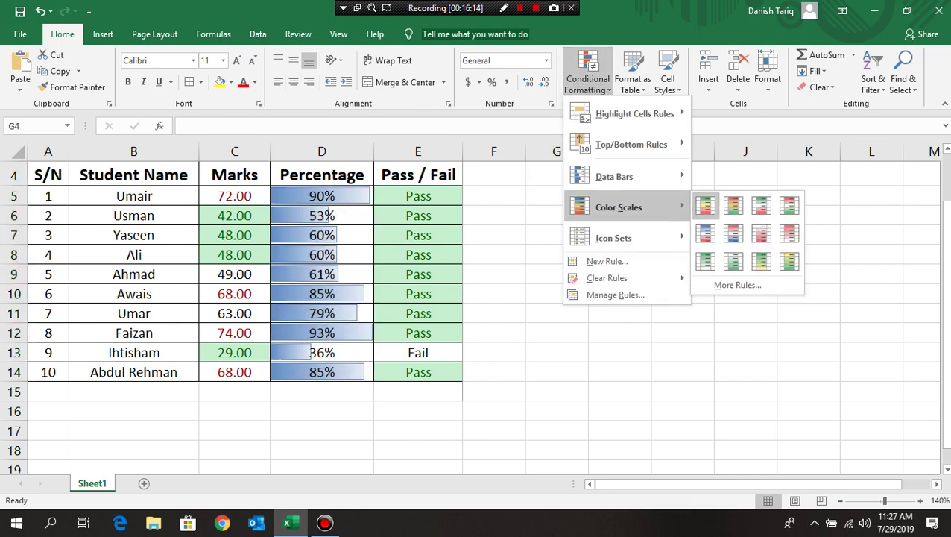
mouse_move(613, 238)
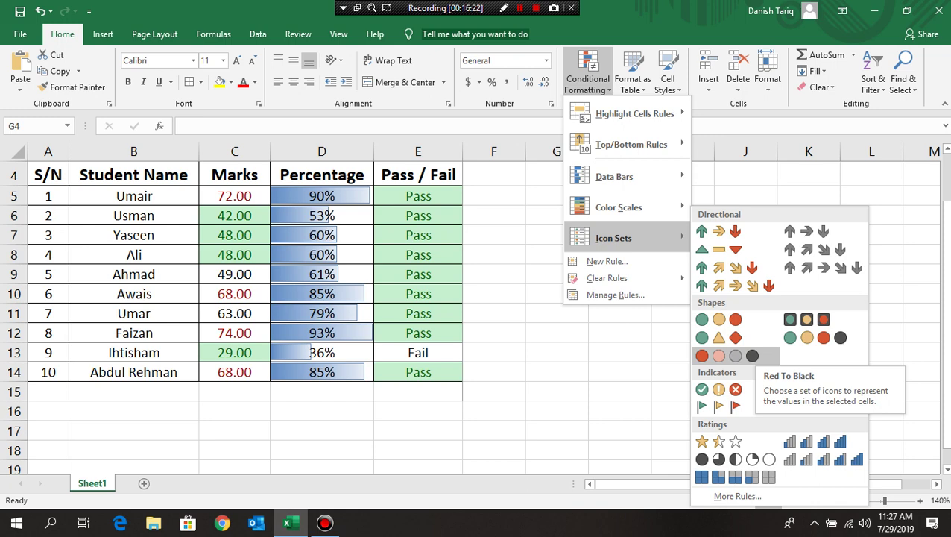
key(Escape)
key(Escape)
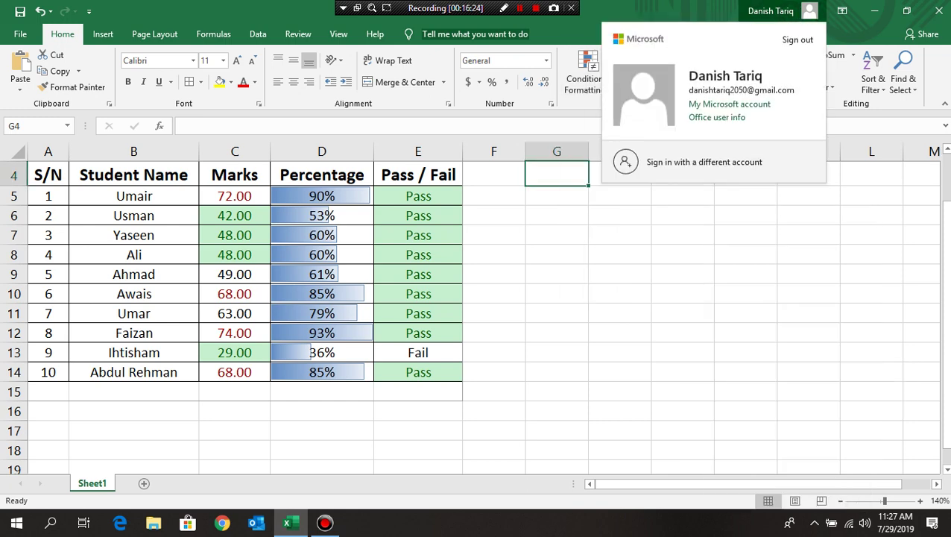
click(632, 78)
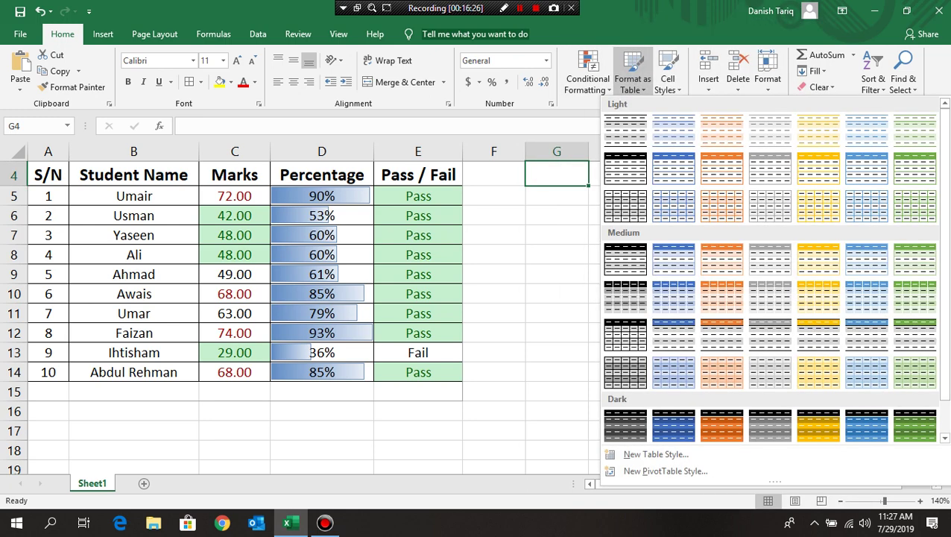
key(Escape)
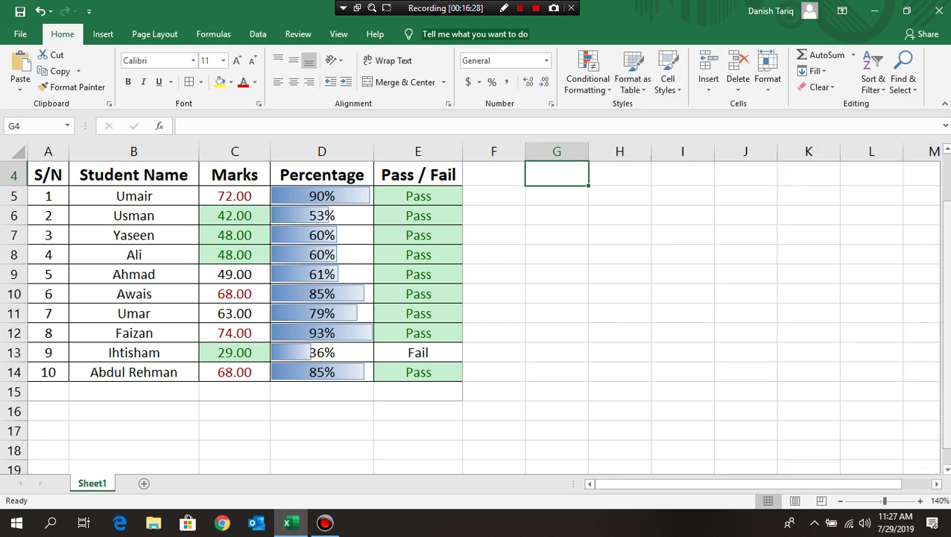
drag(944, 285, 944, 278)
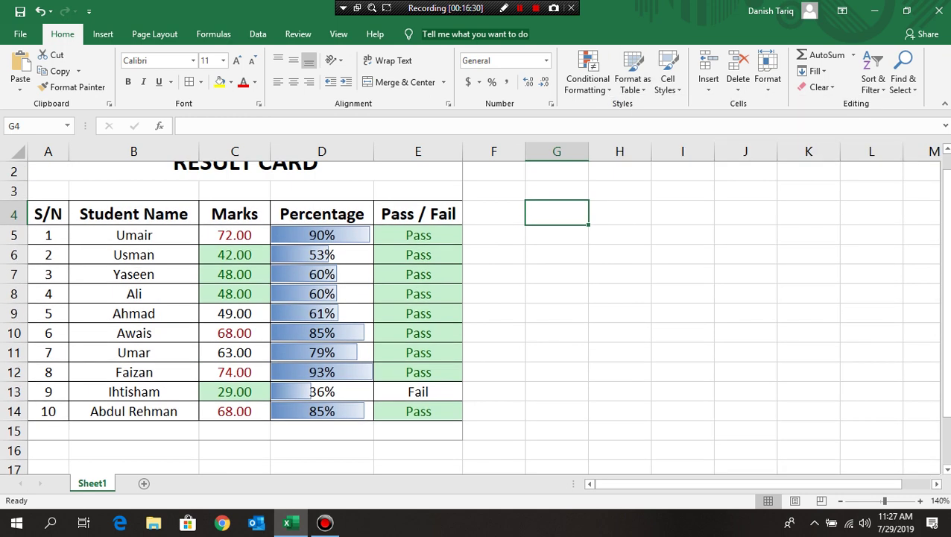
- Format the range A4:E14 as a table with headers in a dark table style
key(Home)
key(ctrl+a)
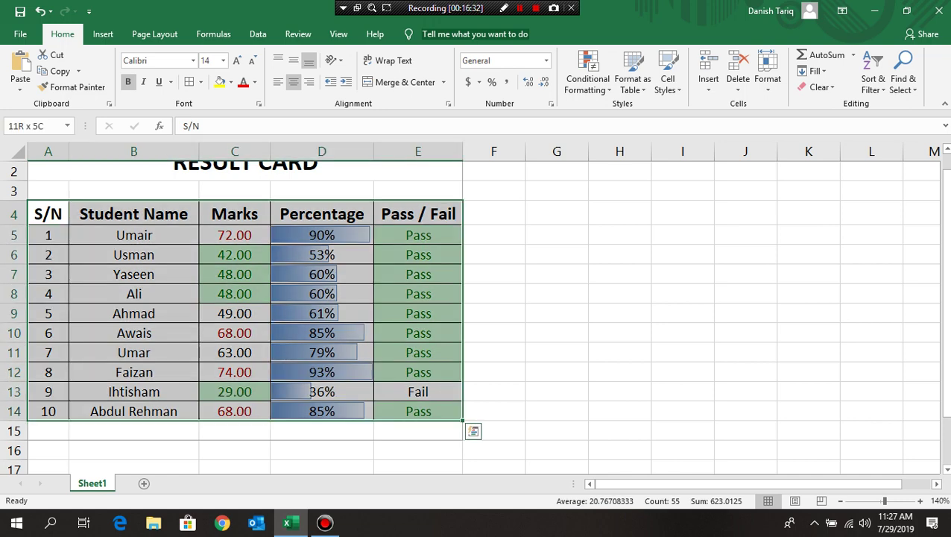
click(632, 82)
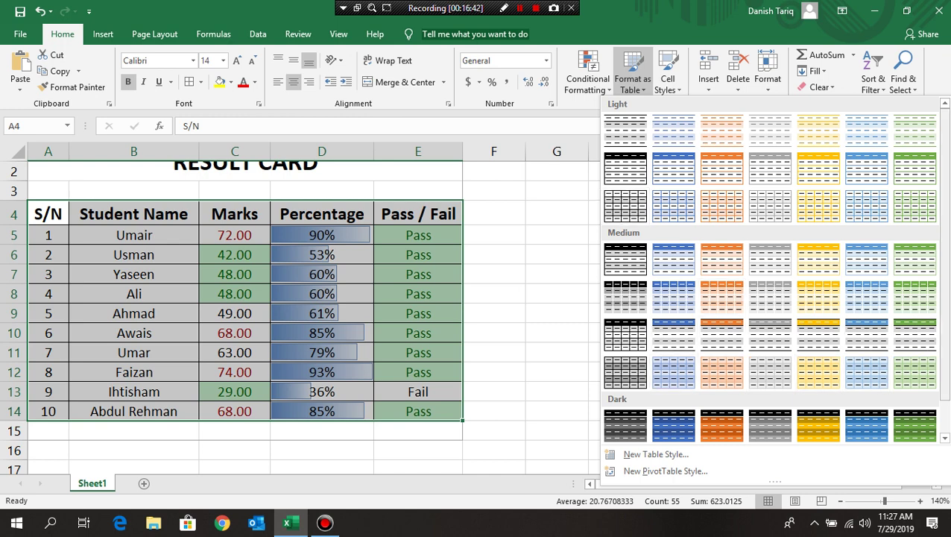
scroll(773, 270, down, 1)
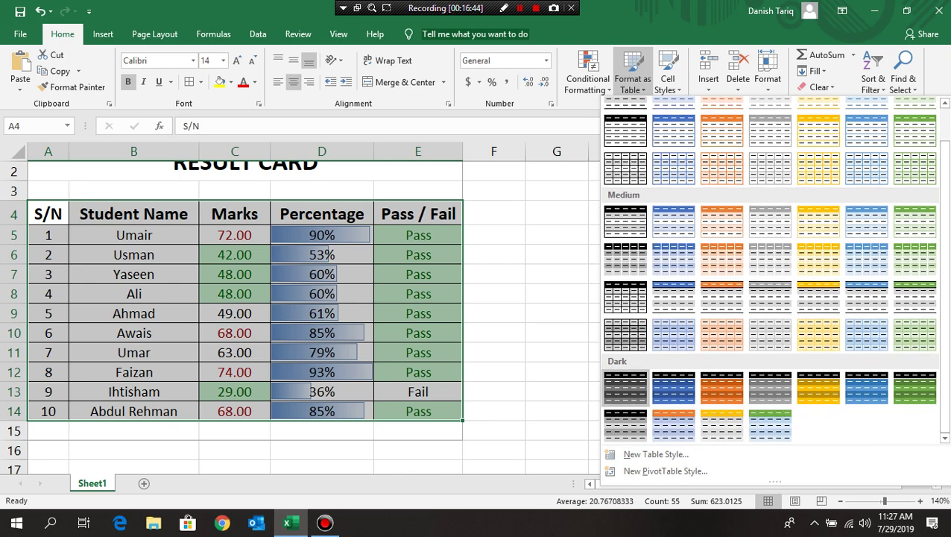
click(625, 387)
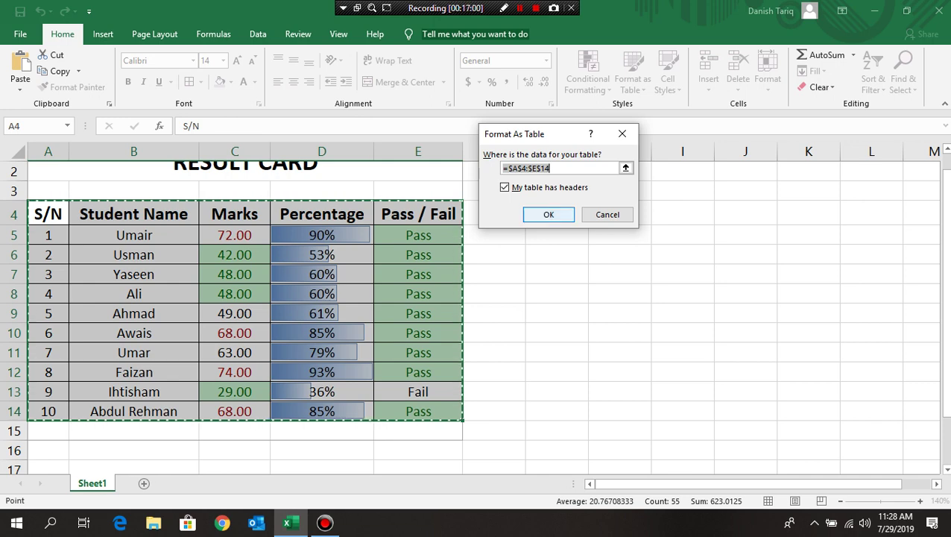
key(Return)
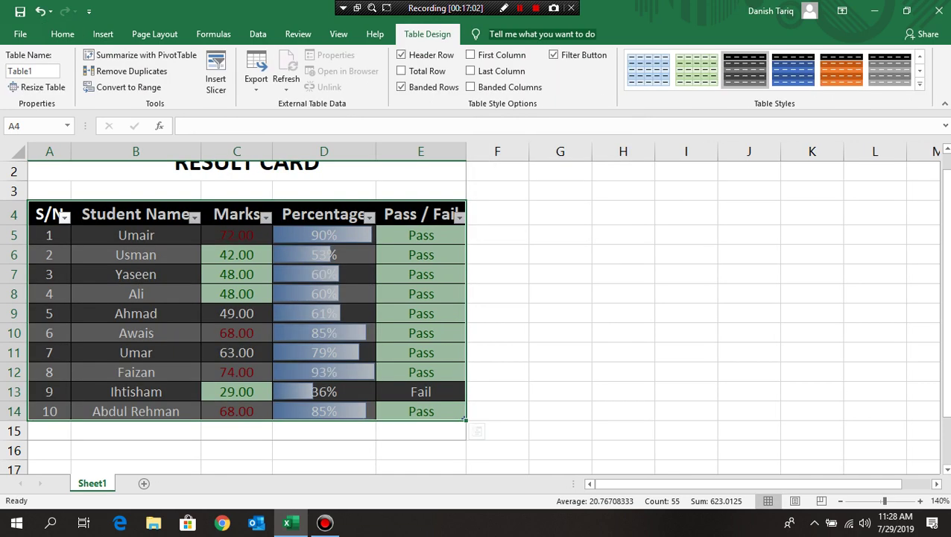
- Set the header row 4 text to font size 12
click(623, 313)
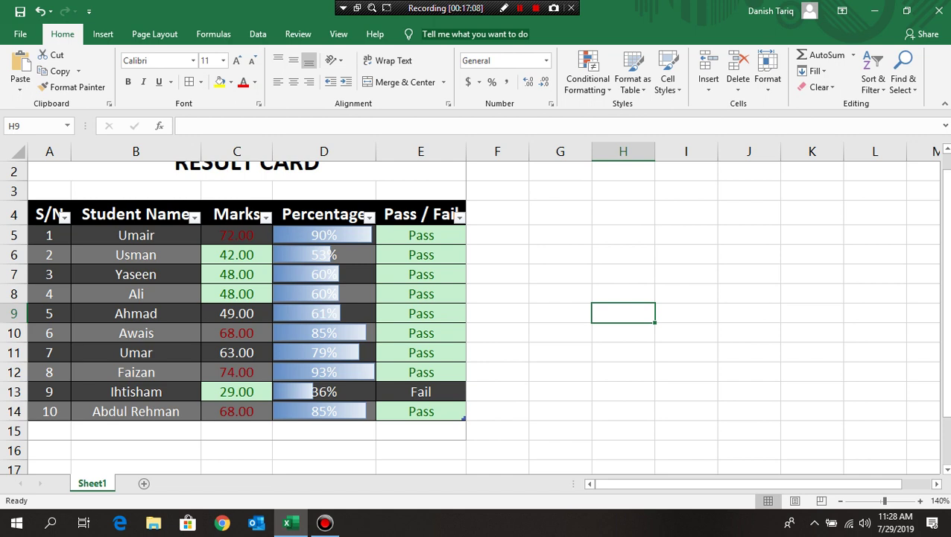
click(14, 214)
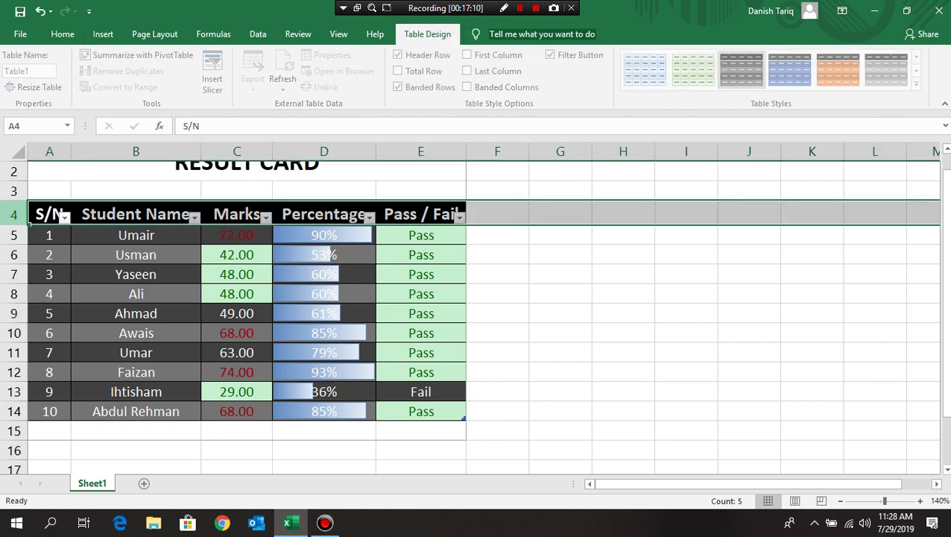
click(63, 34)
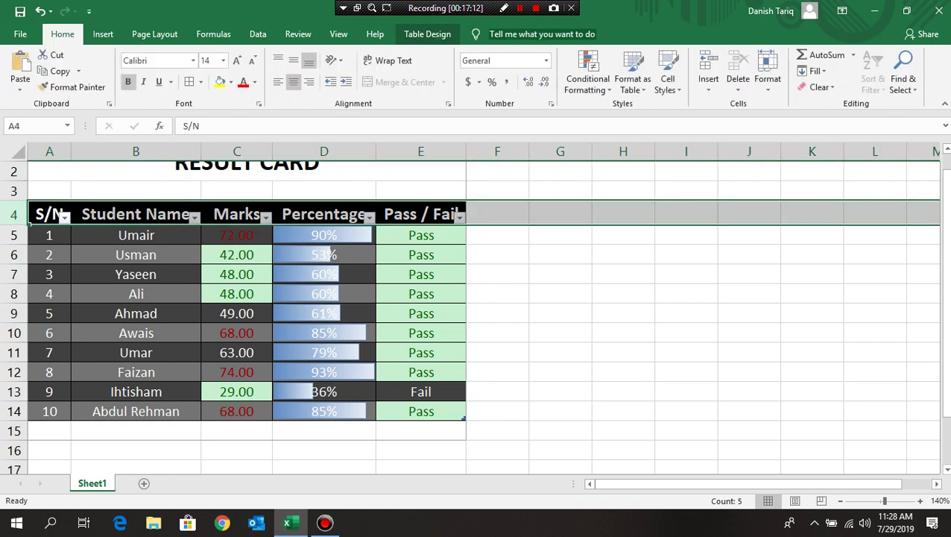
click(205, 60)
text(12)
key(Return)
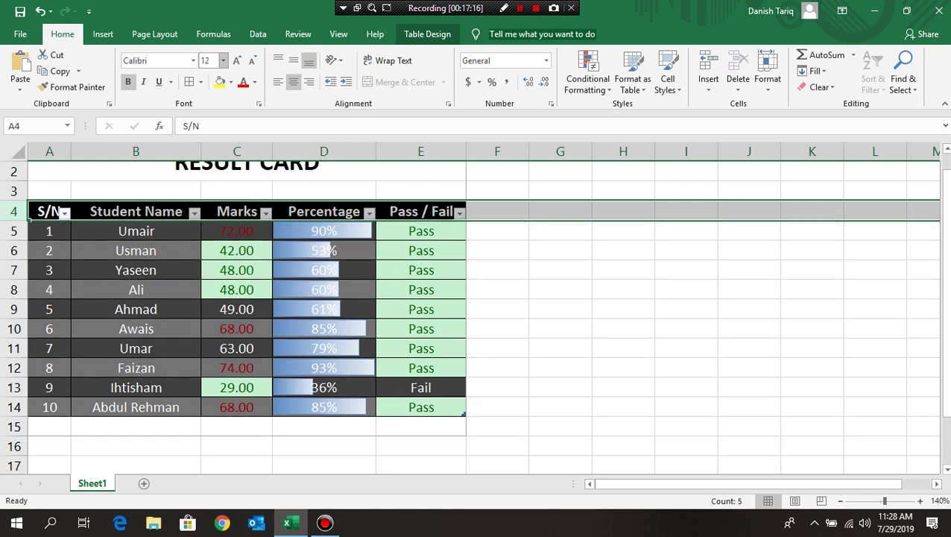
click(686, 308)
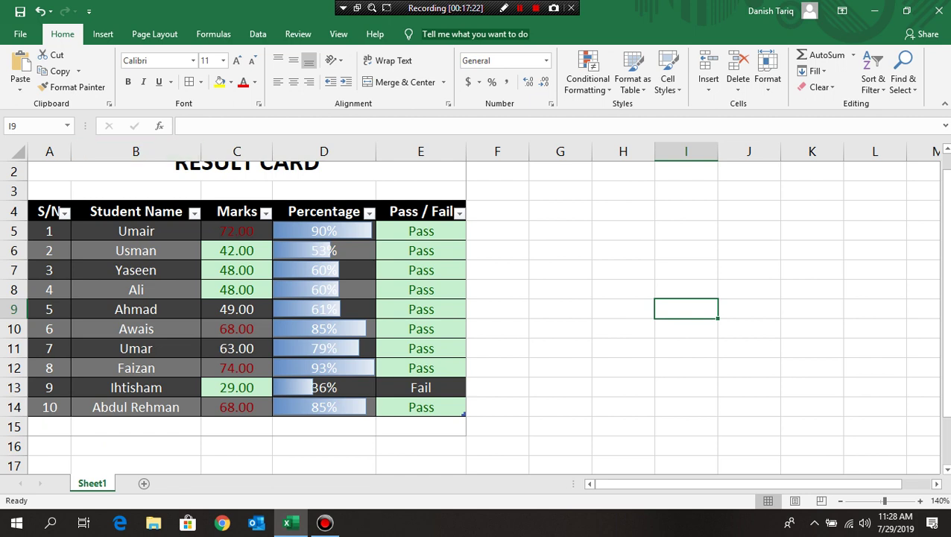
click(64, 213)
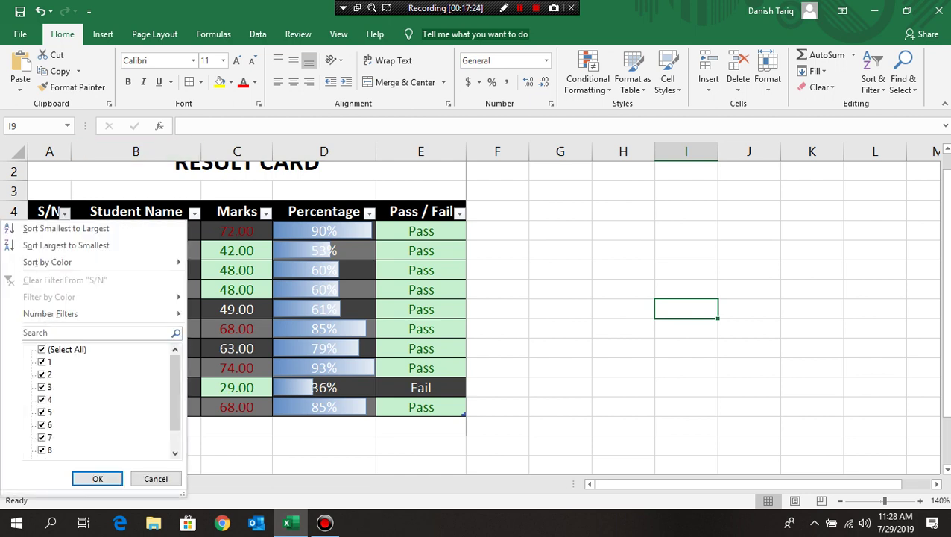
key(Escape)
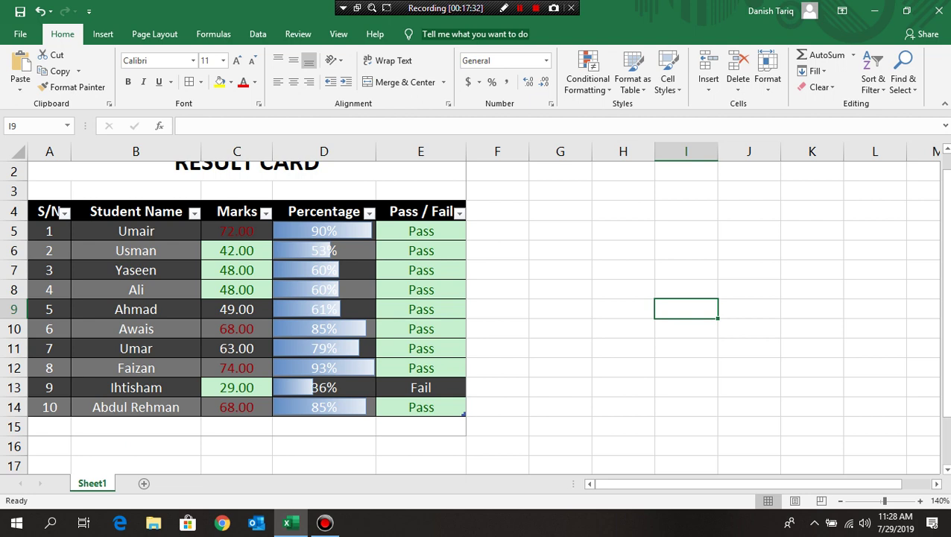
click(64, 213)
key(Escape)
- Replace the name Awais with Umair in cell B10
click(136, 329)
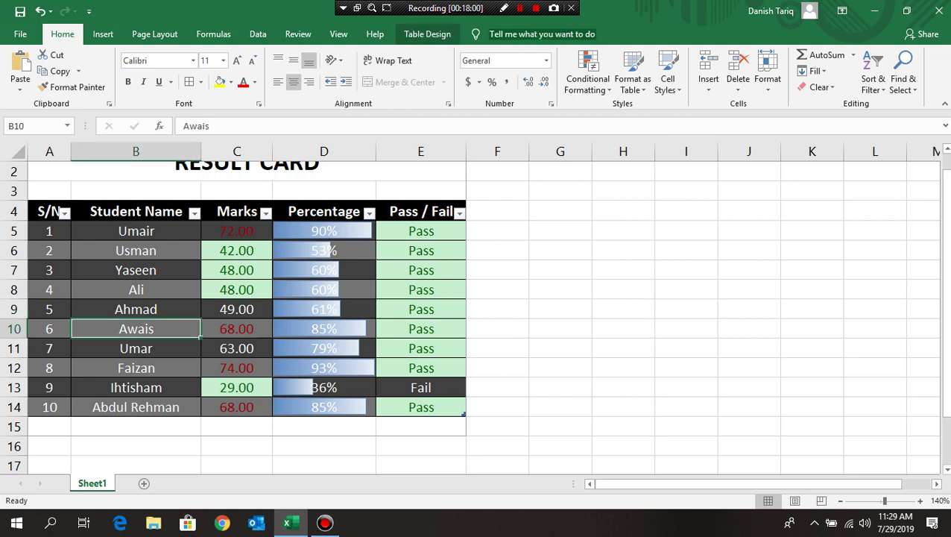
text(Umair)
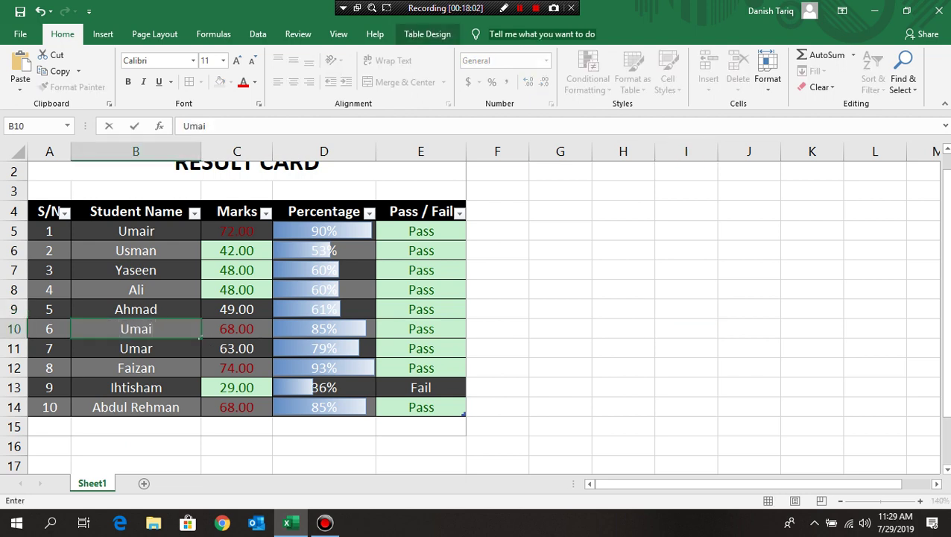
key(Return)
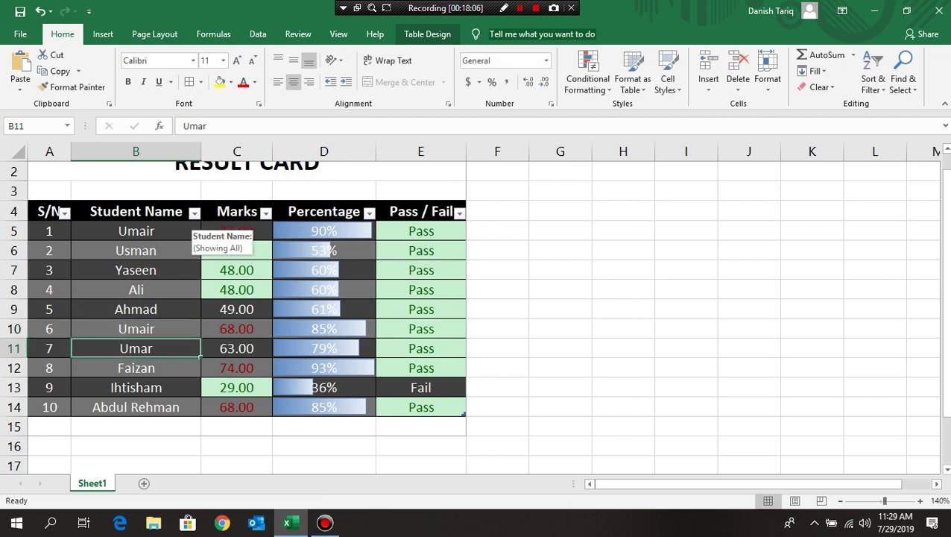
- Filter Student Name to show only Abdul Rehman, Ahmad and Umair
click(194, 213)
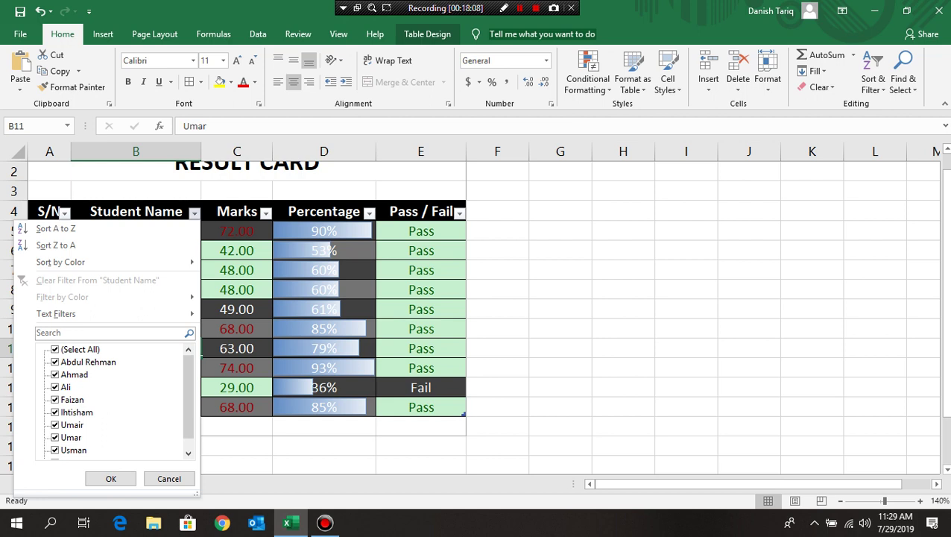
scroll(188, 399, down, 1)
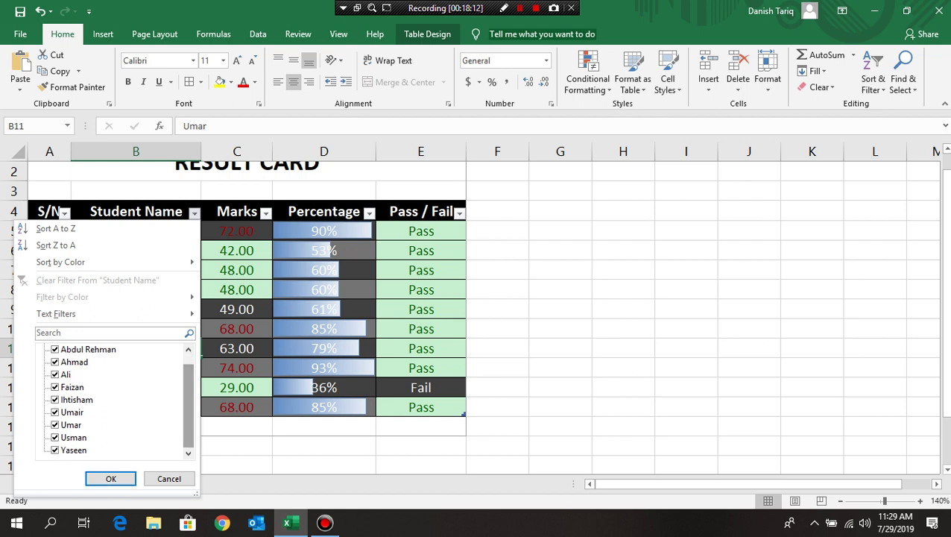
scroll(112, 399, up, 1)
click(80, 348)
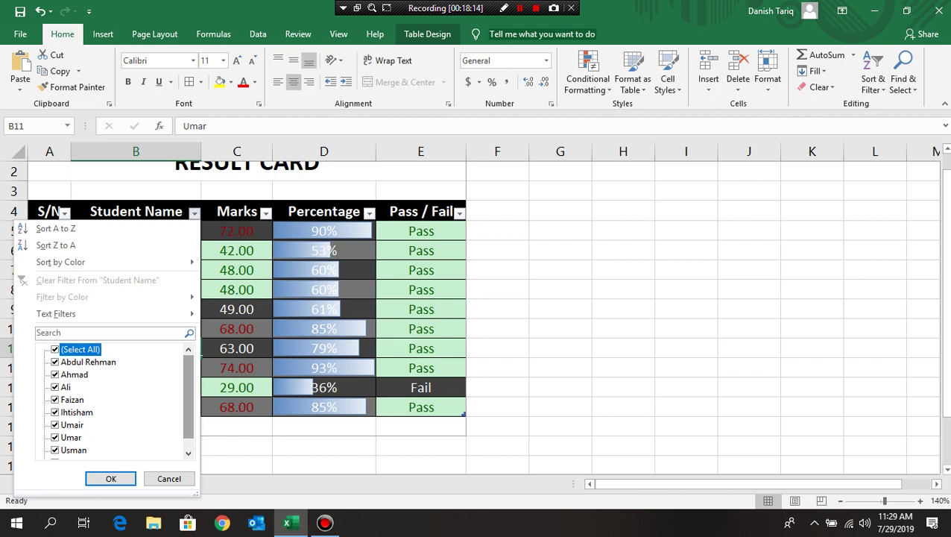
click(88, 361)
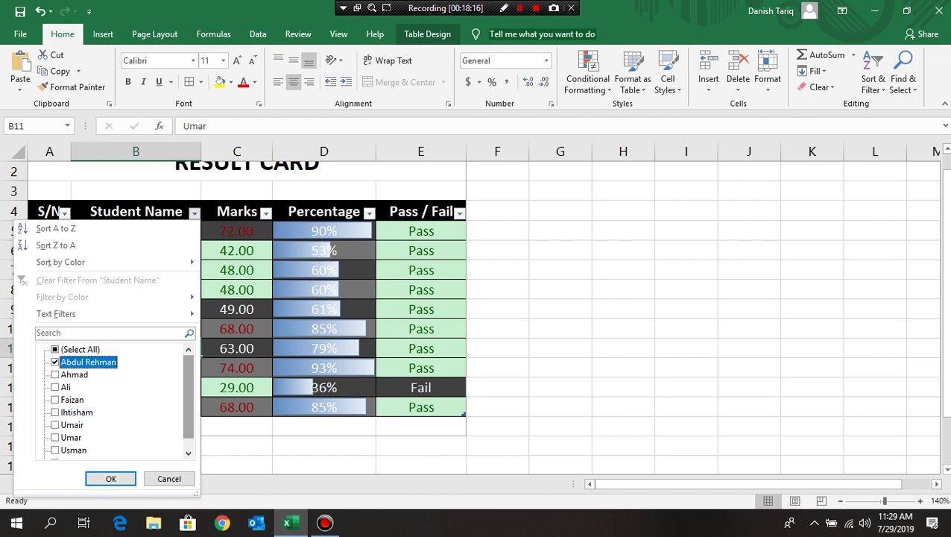
click(73, 374)
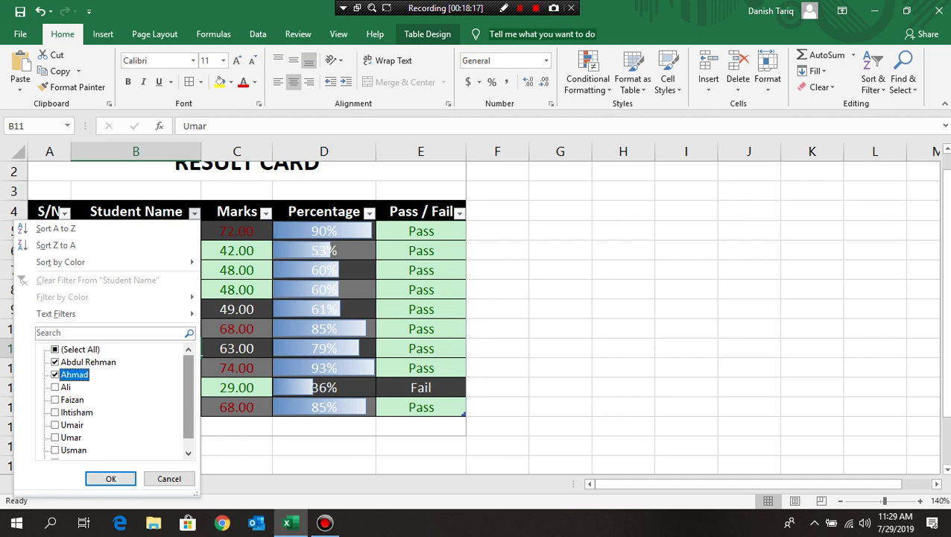
click(72, 424)
click(110, 478)
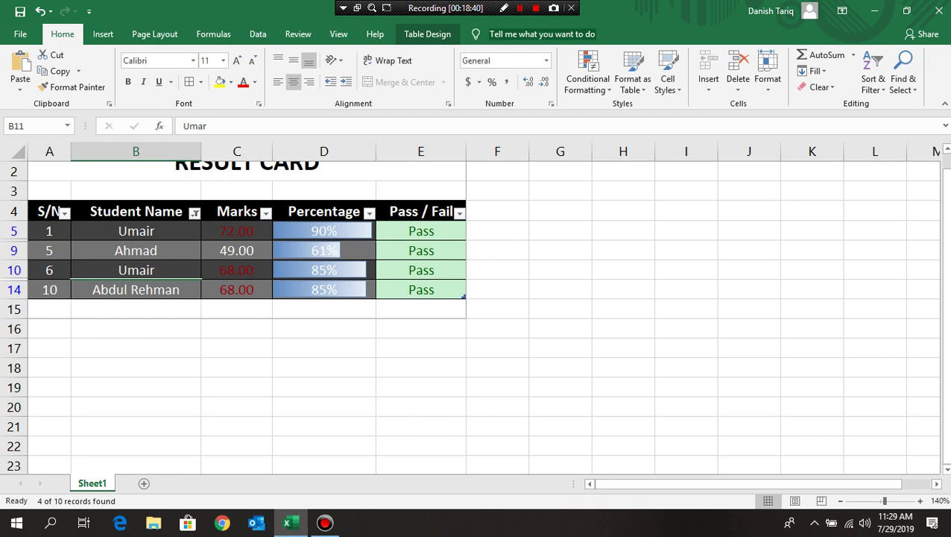
- Zoom the sheet to 190% and reset the name filter to show all students
click(920, 501)
click(920, 501)
click(920, 501)
click(920, 500)
click(920, 500)
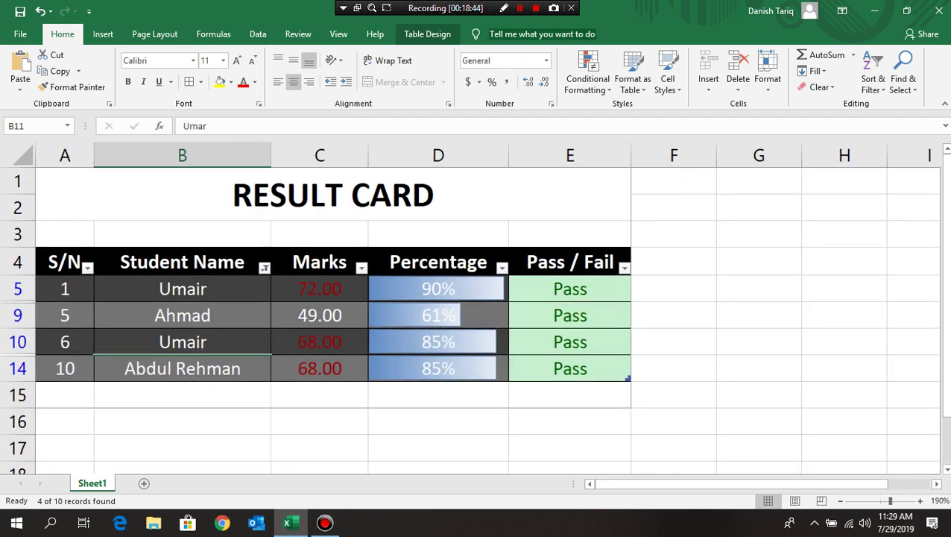
click(264, 268)
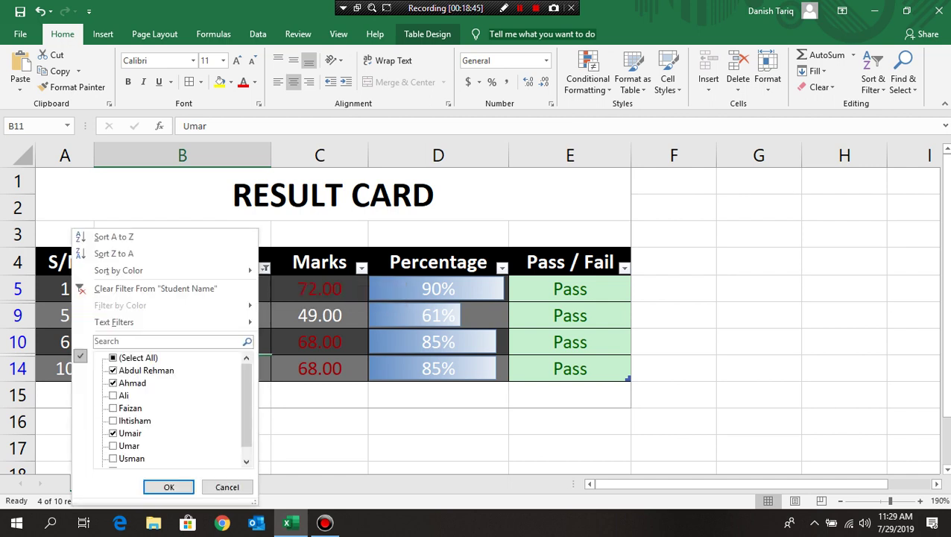
click(113, 358)
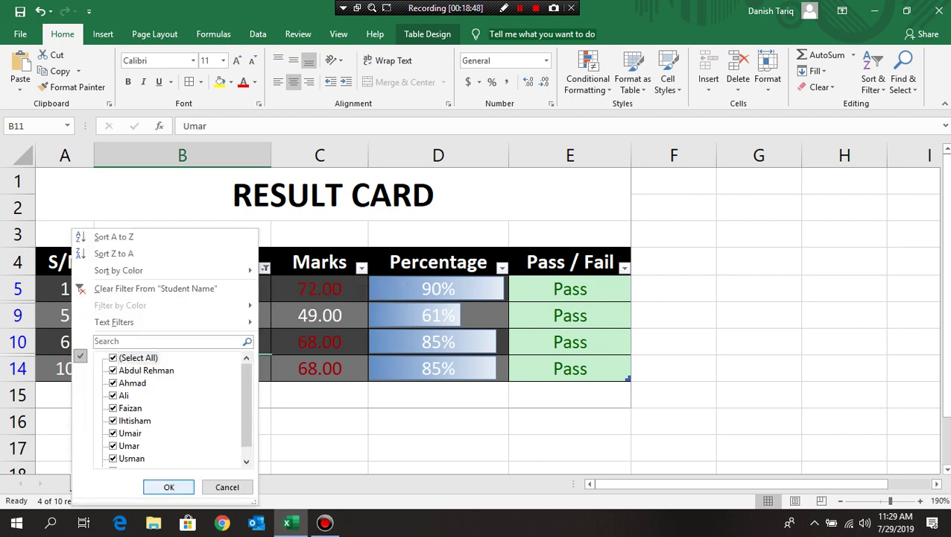
click(168, 486)
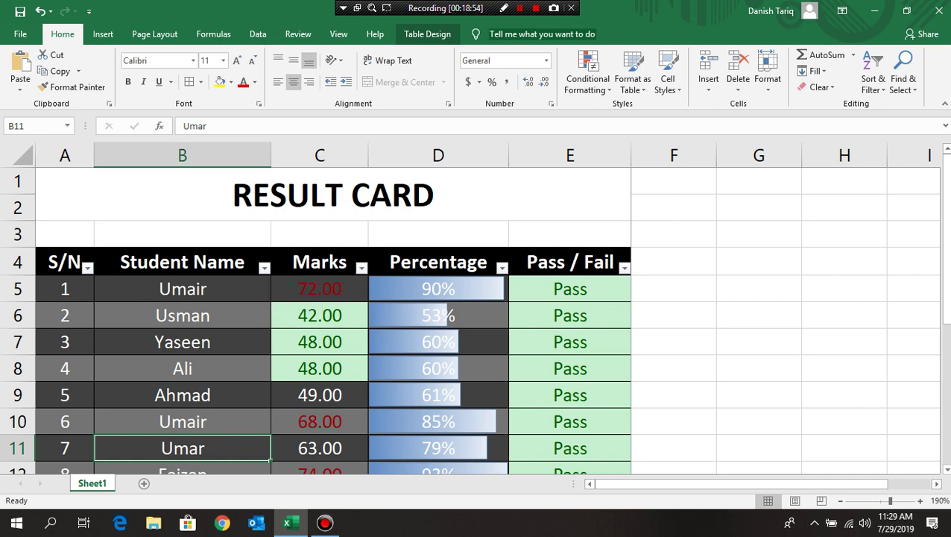
- Sort the table by Marks from highest to lowest
click(361, 268)
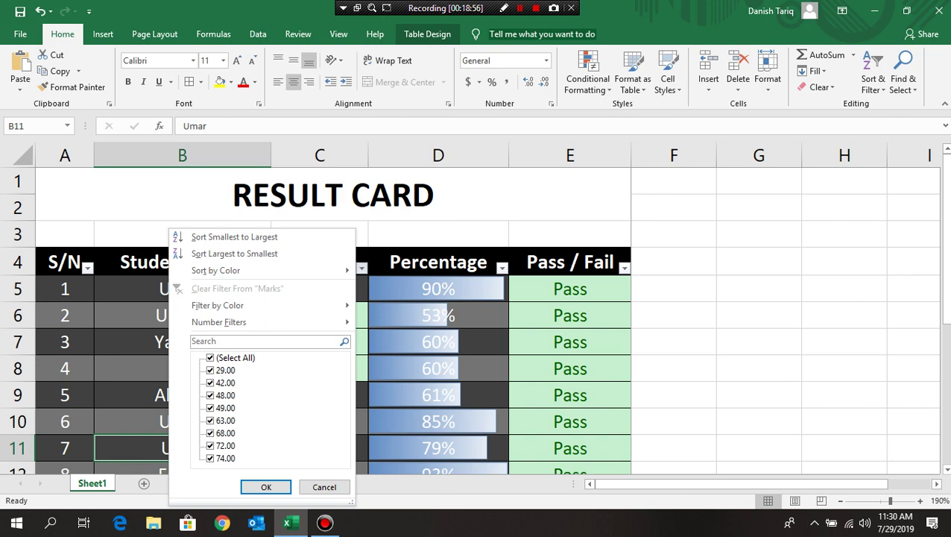
key(Escape)
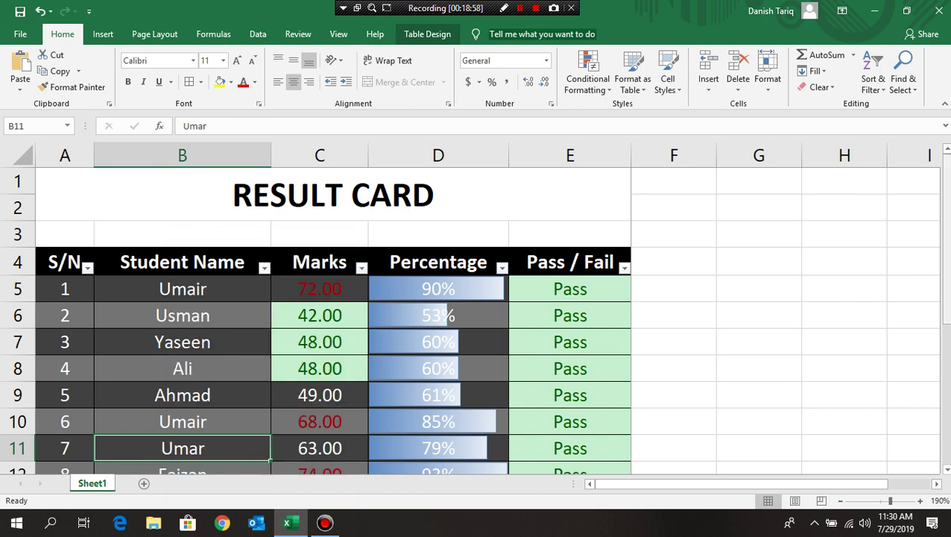
drag(945, 213, 945, 214)
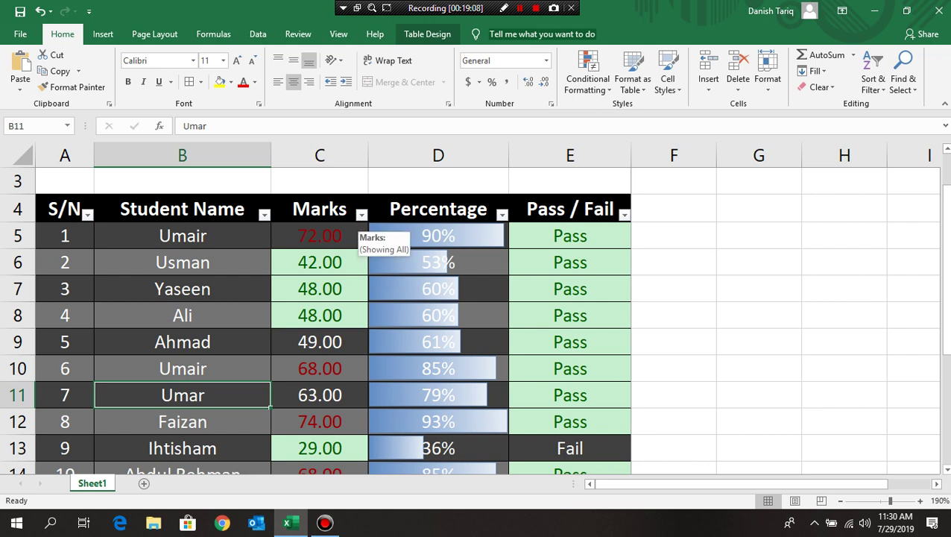
click(361, 214)
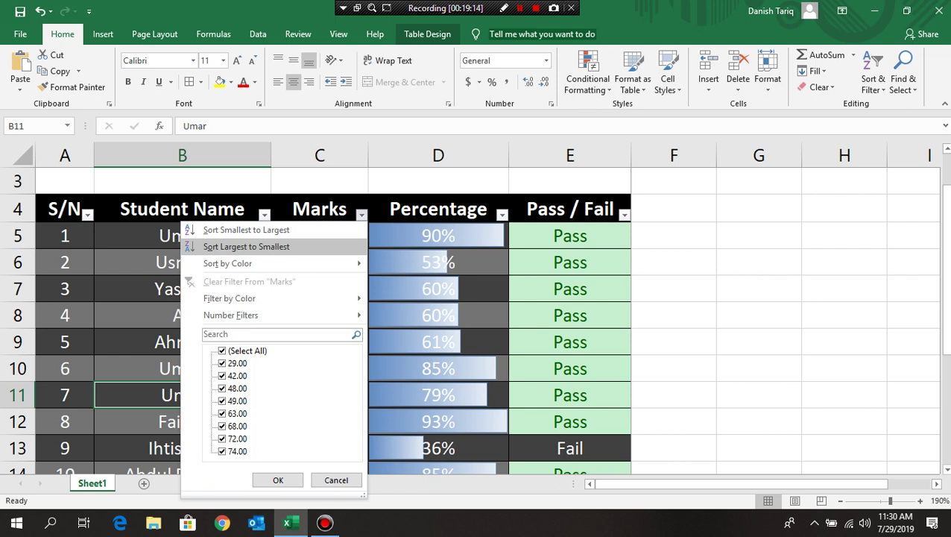
click(246, 246)
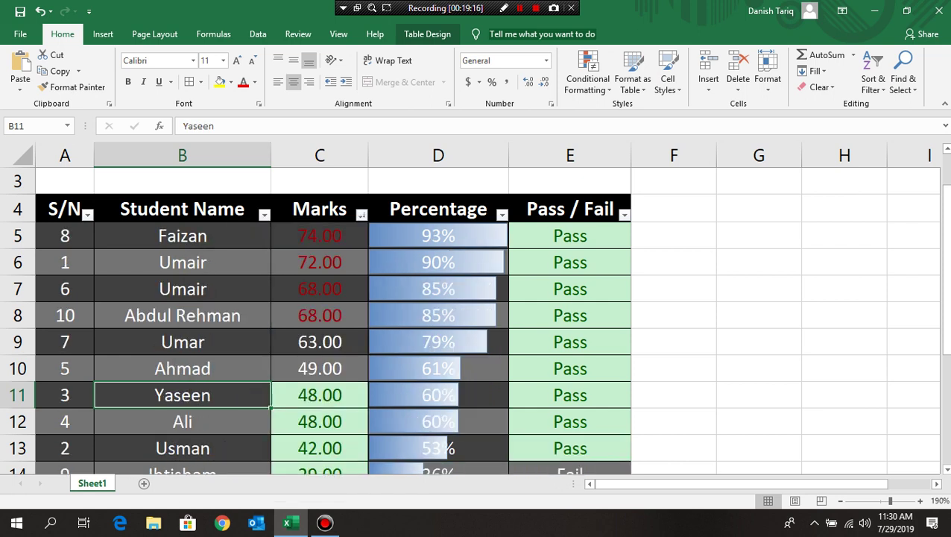
- Sort the table by Marks from lowest to highest
click(319, 236)
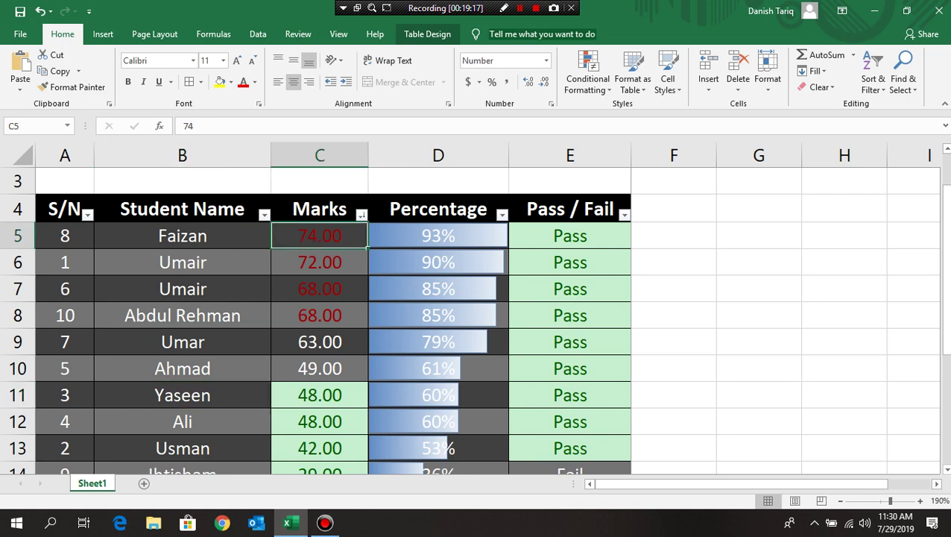
drag(945, 232, 946, 243)
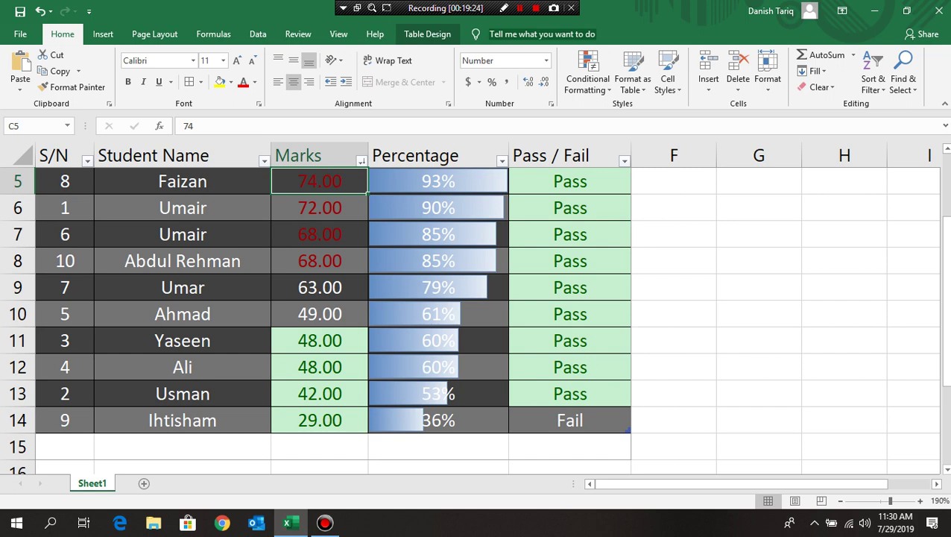
key(Down)
key(Down)
key(Down)
key(Down)
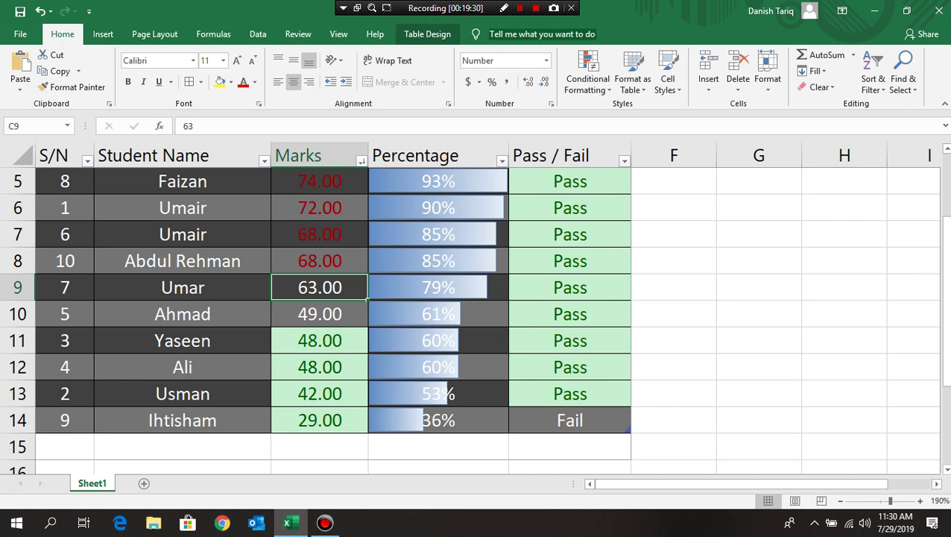
drag(946, 298, 946, 287)
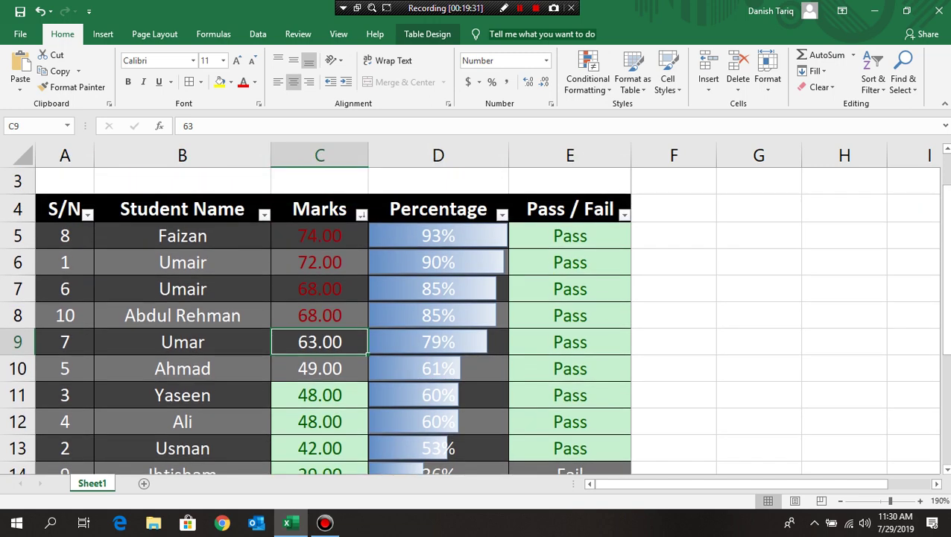
mouse_move(320, 236)
mouse_down()
mouse_move(320, 470)
mouse_move(320, 429)
mouse_up()
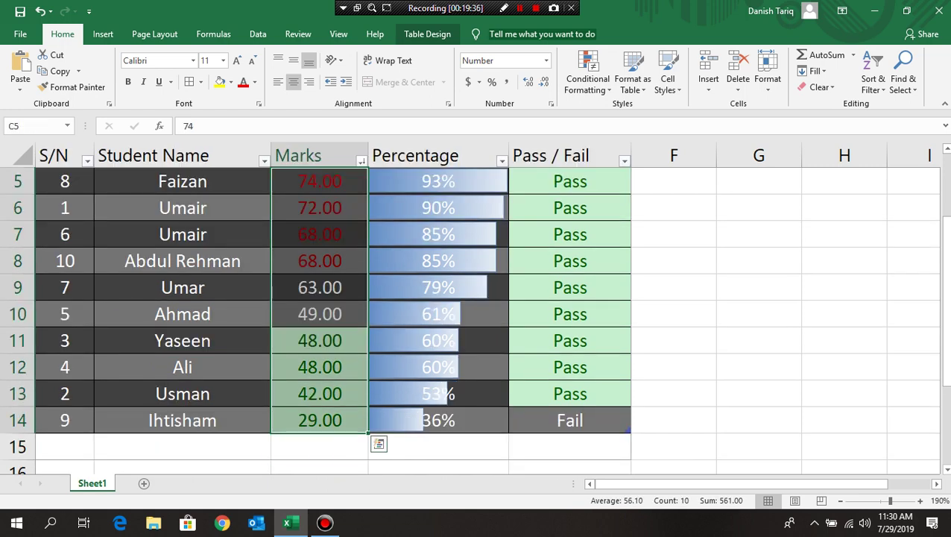
click(360, 161)
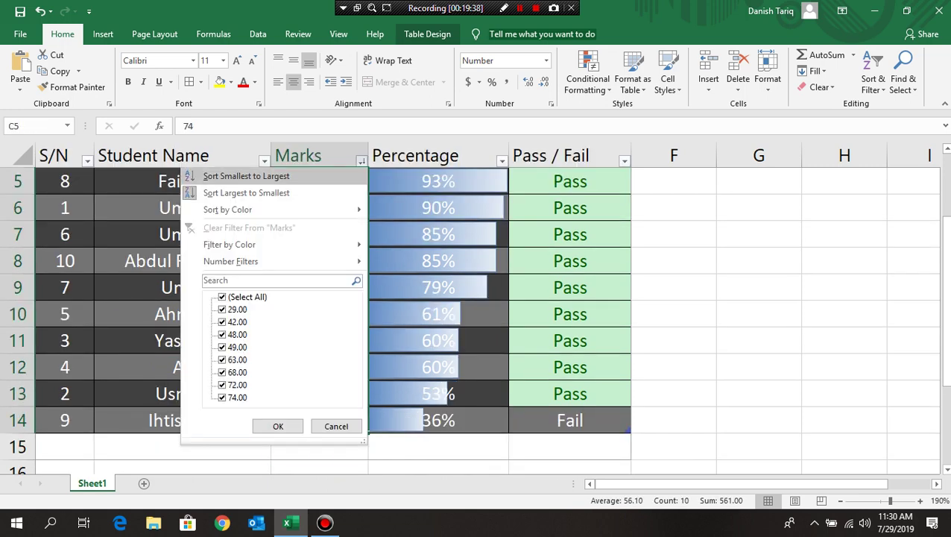
click(246, 176)
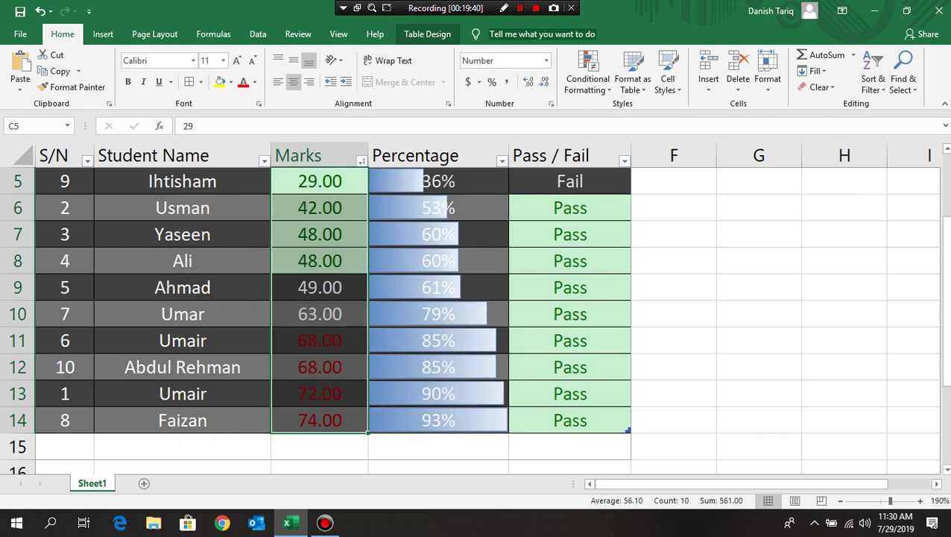
drag(946, 298, 946, 246)
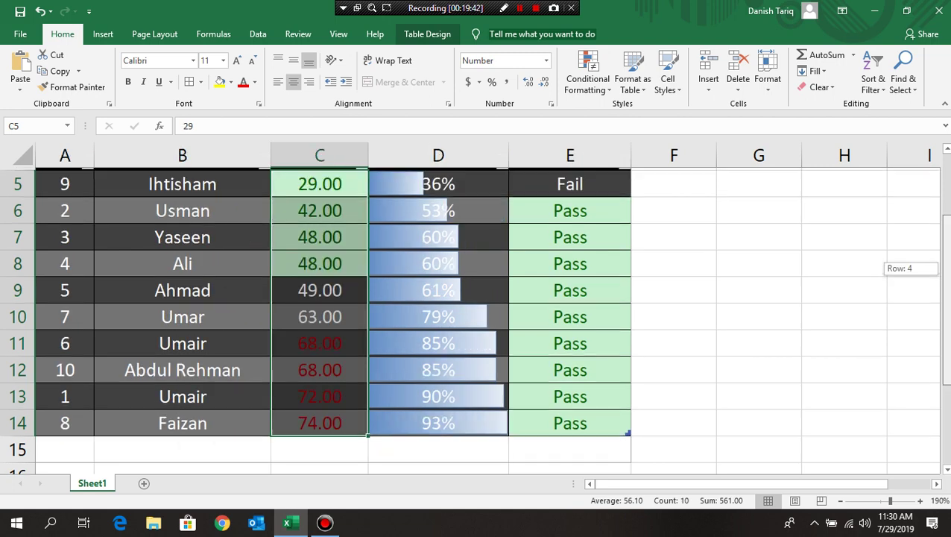
click(759, 208)
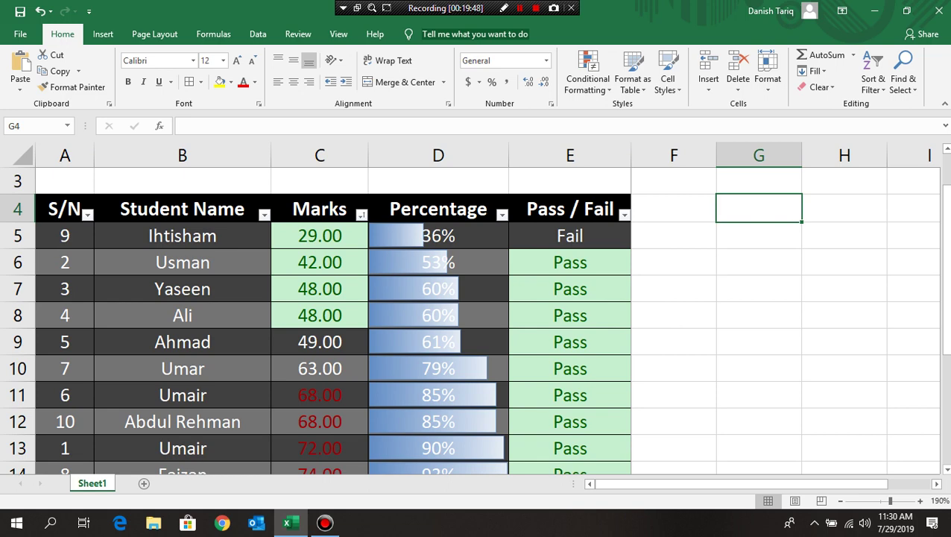
- Sort the table by S/N from smallest to largest
click(64, 236)
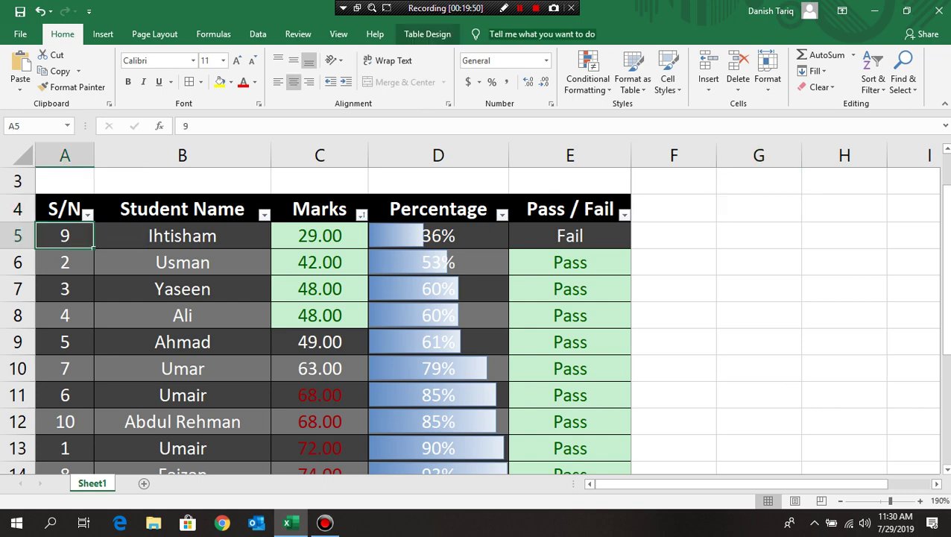
key(alt+Down)
key(Down)
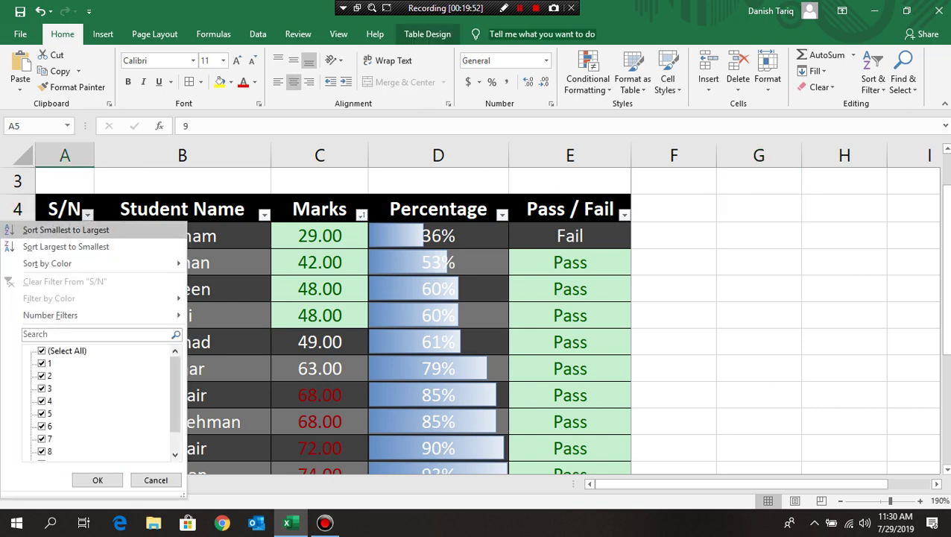
key(Return)
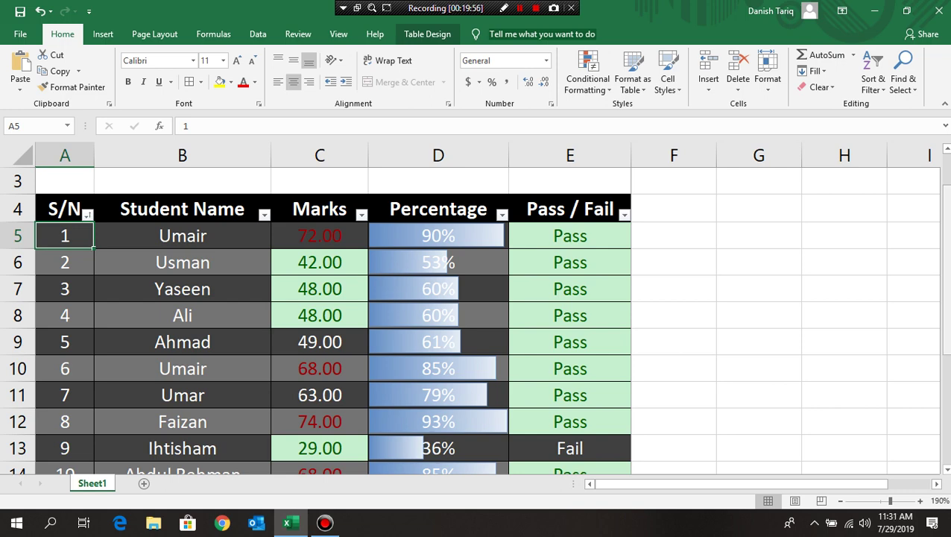
mouse_move(945, 239)
mouse_down()
mouse_move(945, 249)
mouse_move(945, 224)
mouse_up()
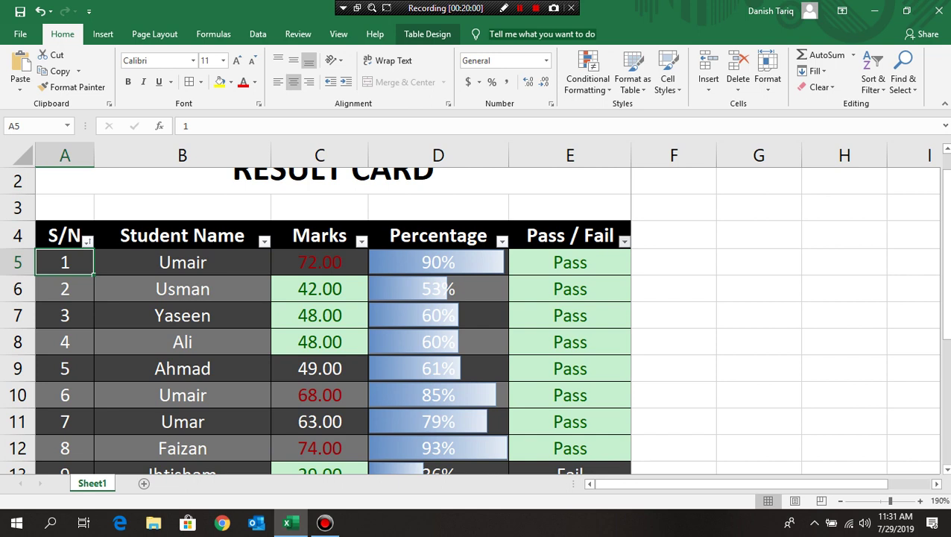
- Filter the Pass / Fail column to show only Fail students
click(624, 241)
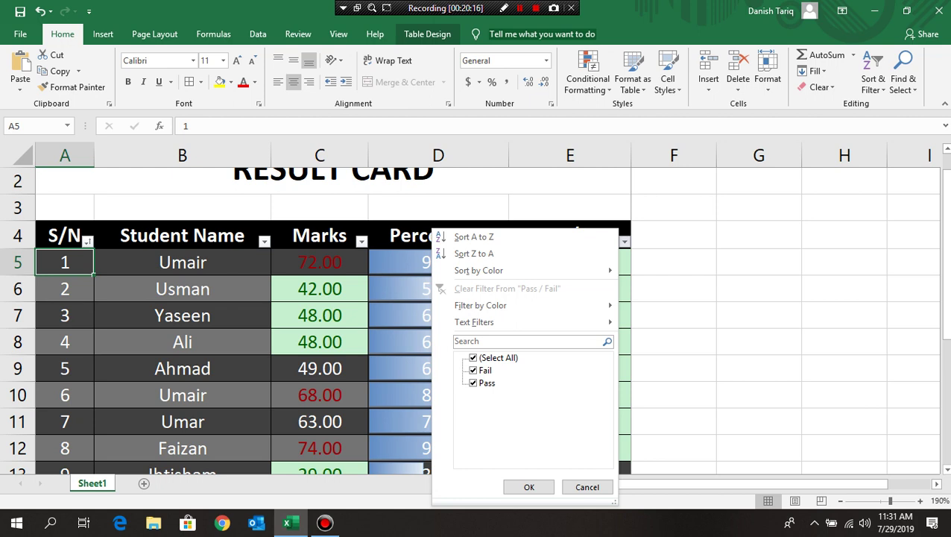
click(498, 358)
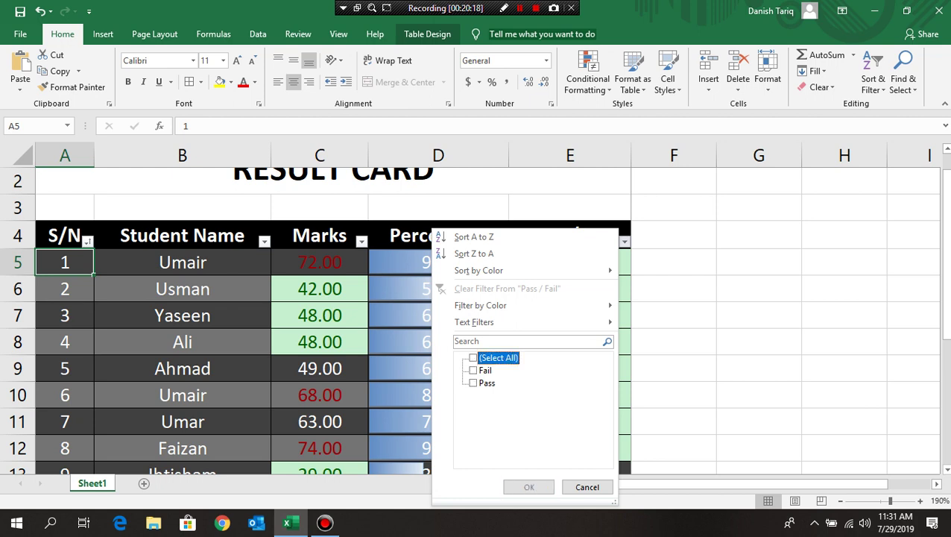
click(485, 370)
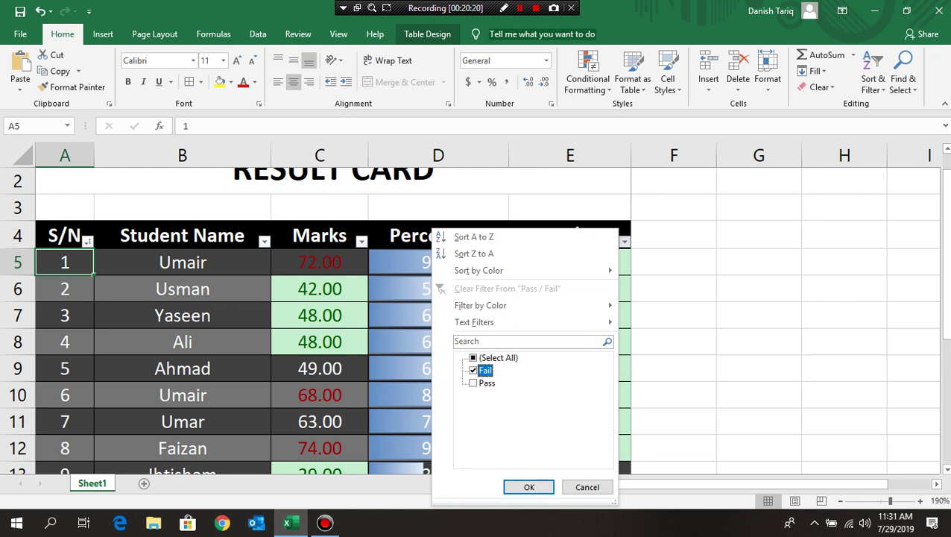
click(528, 487)
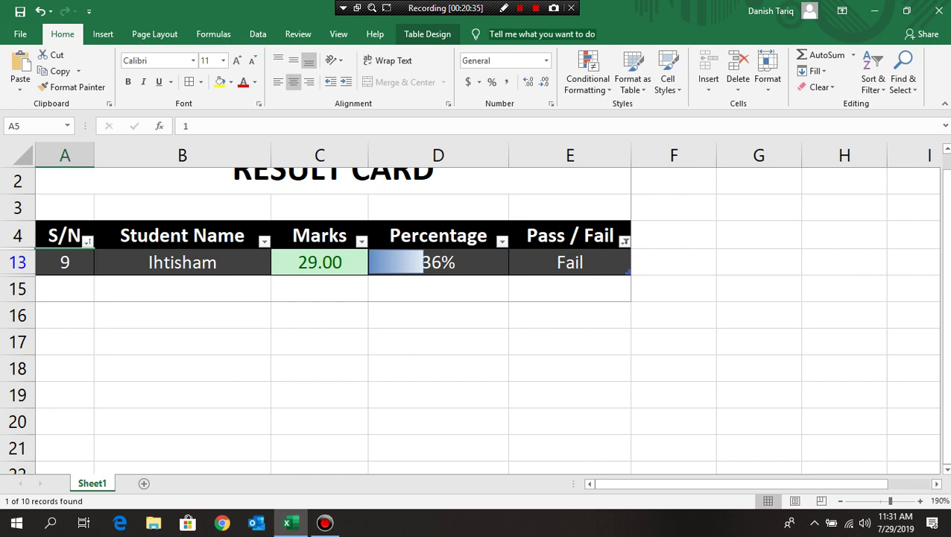
- Switch the Pass / Fail filter to show only Pass students
click(625, 242)
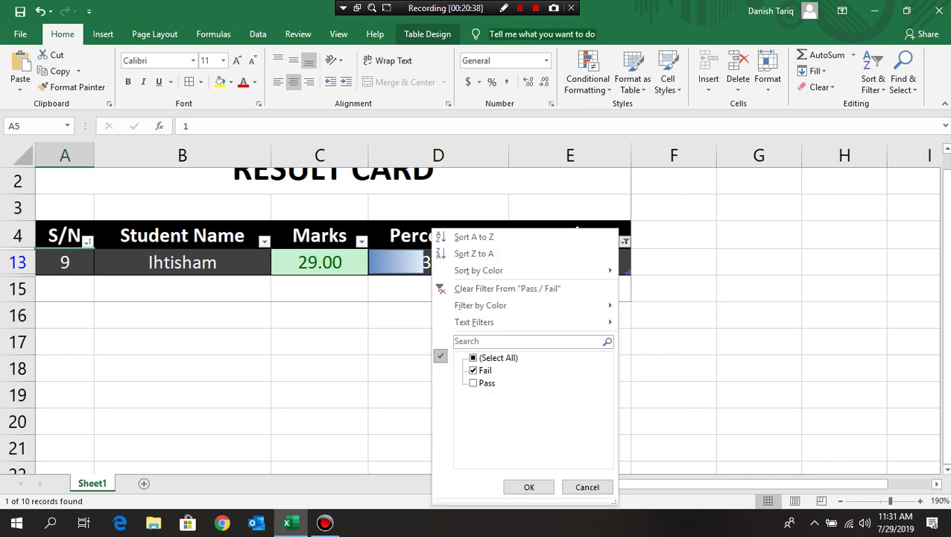
click(487, 383)
click(484, 370)
click(529, 487)
mouse_move(945, 246)
mouse_down()
mouse_move(945, 261)
mouse_move(946, 252)
mouse_up()
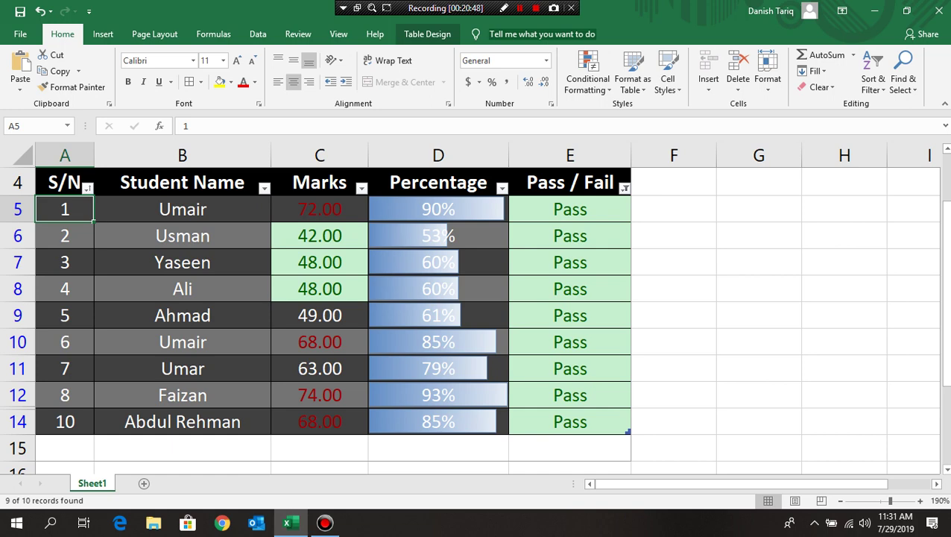
- Browse the table styles and cell styles galleries without applying anything
click(674, 209)
click(632, 78)
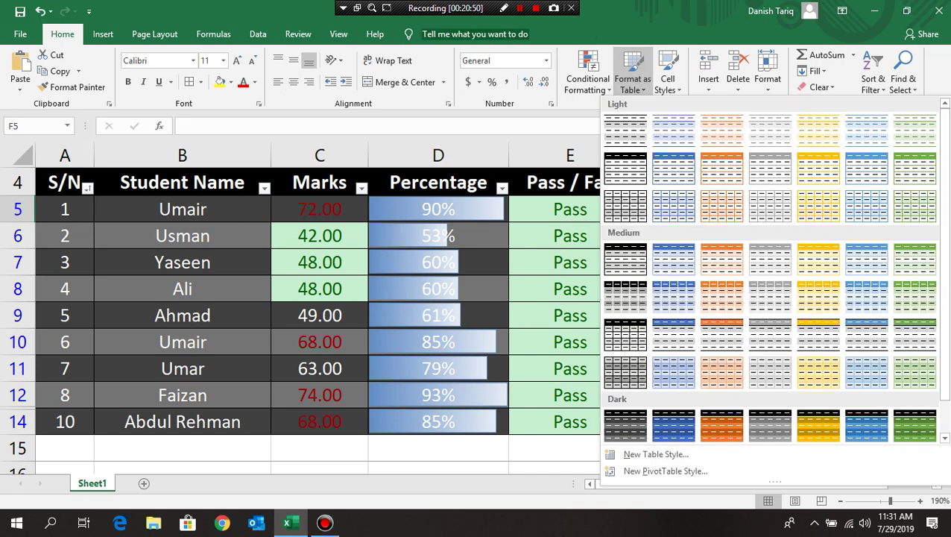
click(632, 79)
click(667, 78)
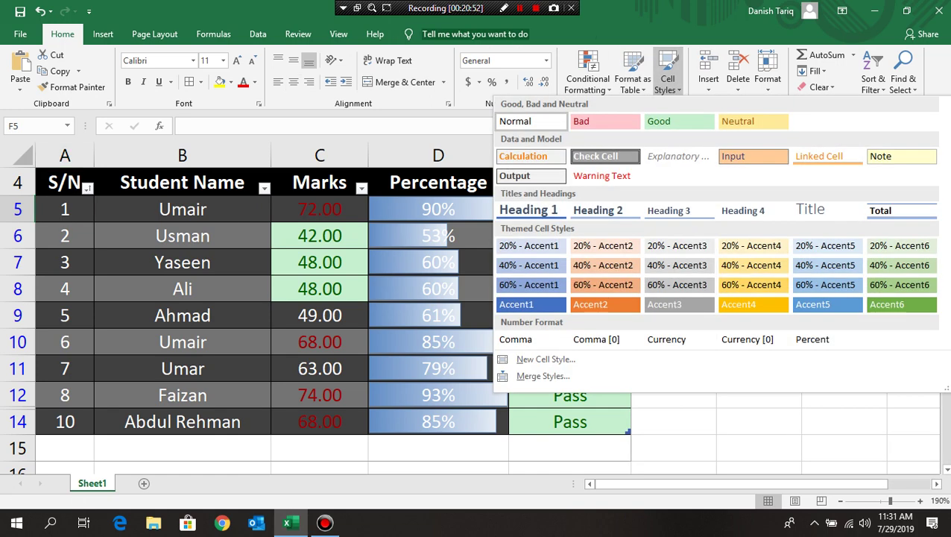
key(Escape)
- Apply the Linked Cell style to Usman's name cell B6
click(182, 236)
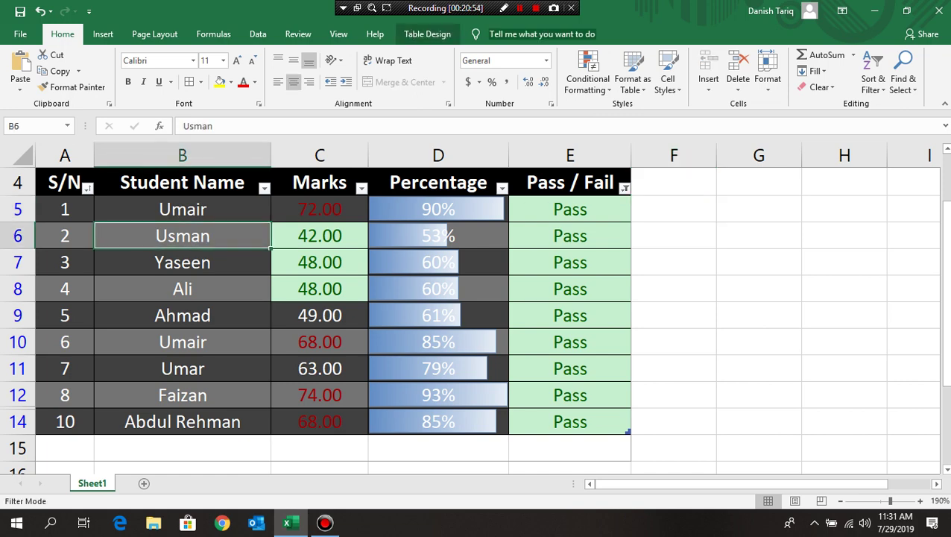
click(667, 78)
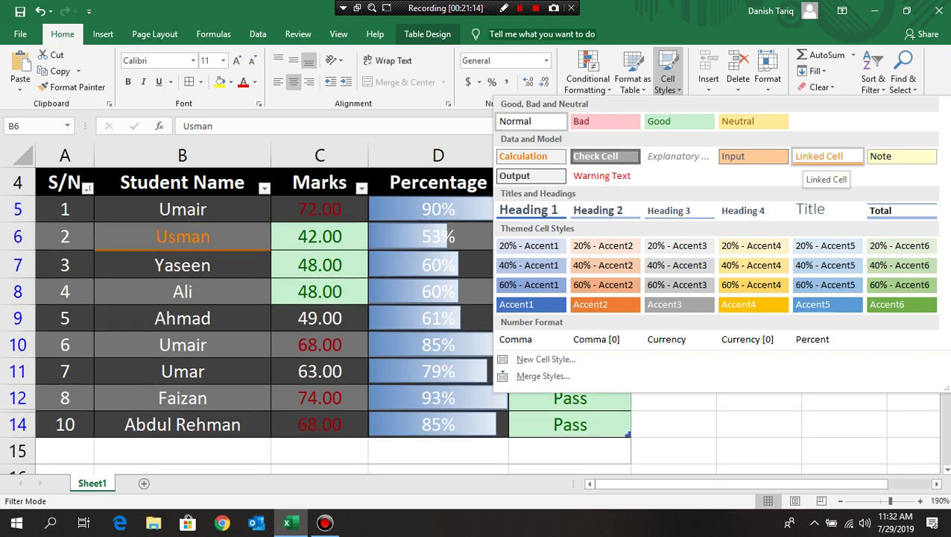
click(820, 156)
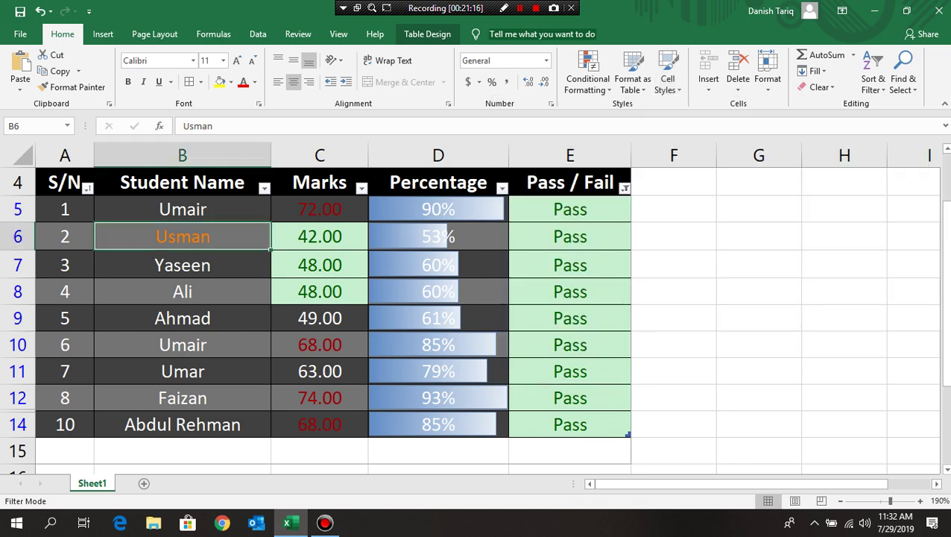
click(673, 290)
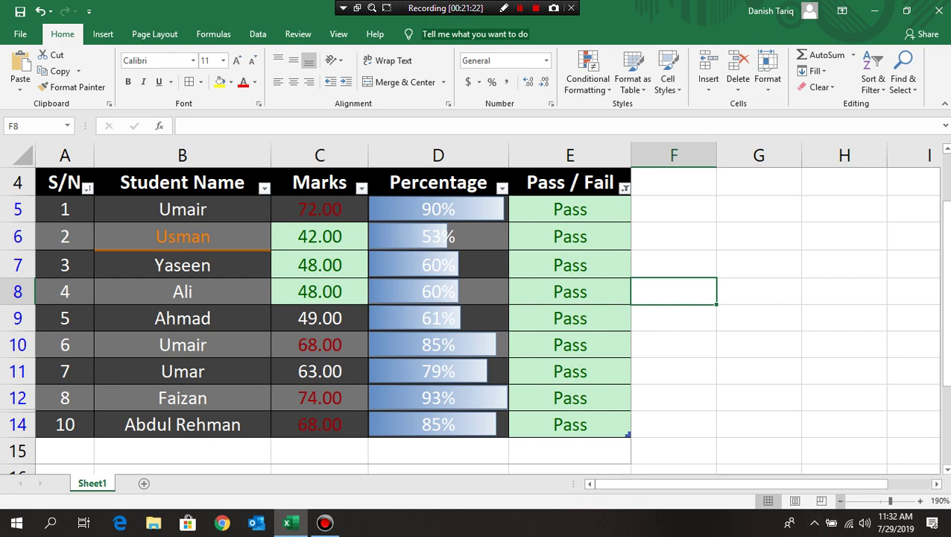
- Zoom out, trial-insert and delete a row above row 7, then insert an empty column before Marks
click(840, 500)
click(841, 500)
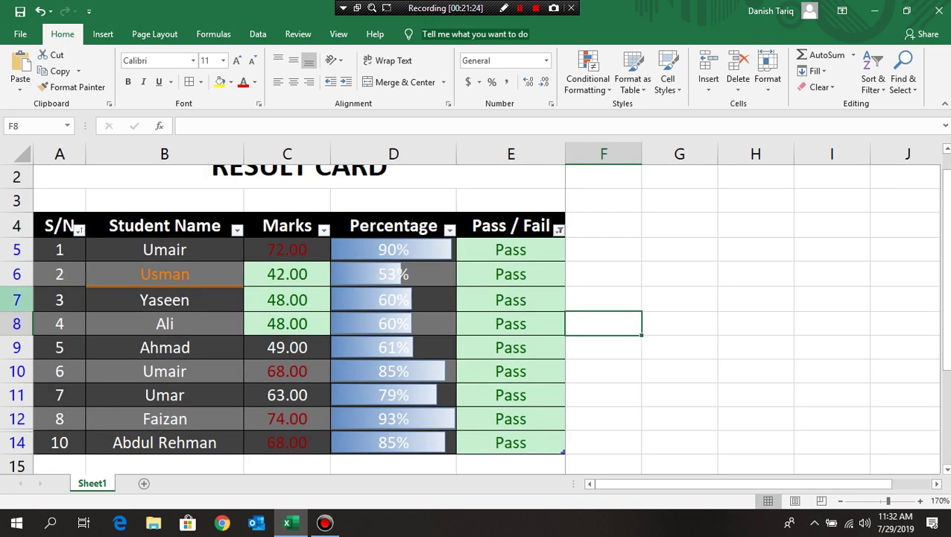
click(16, 299)
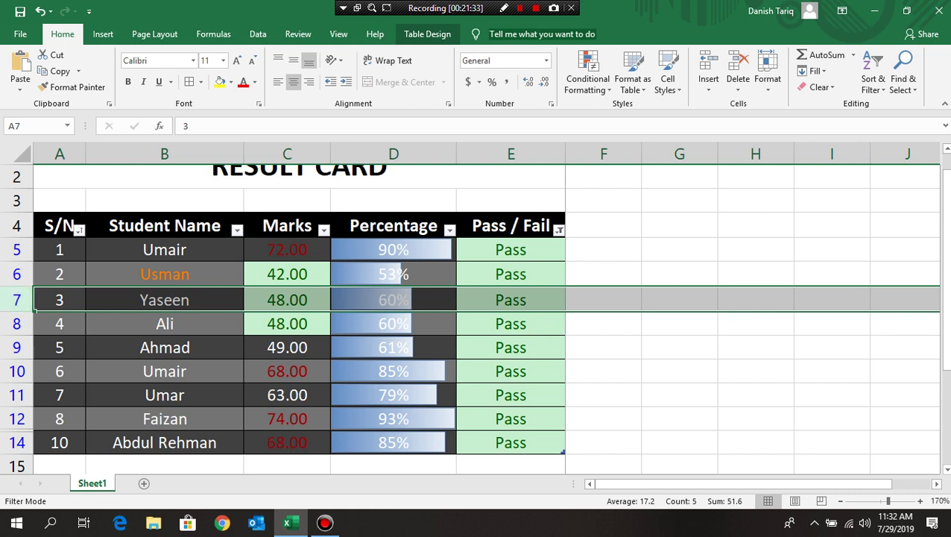
click(709, 65)
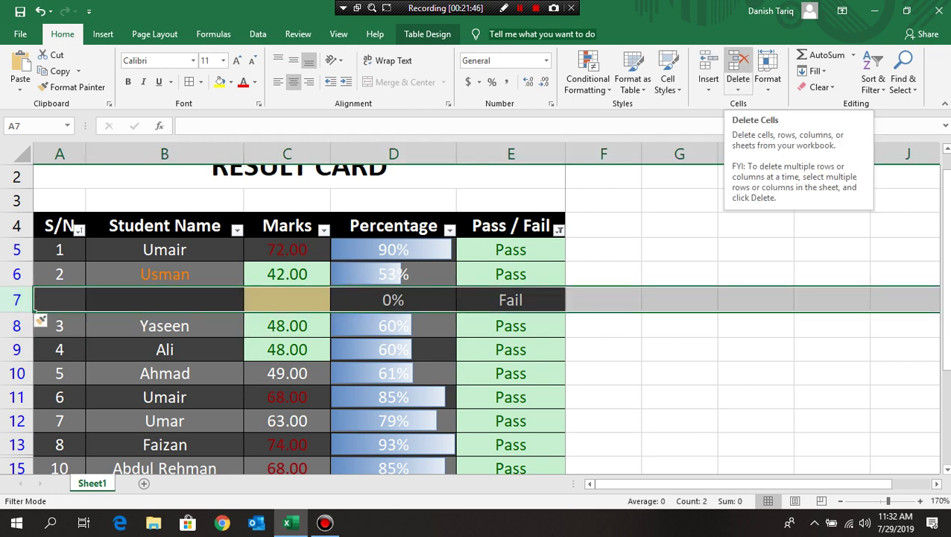
click(738, 65)
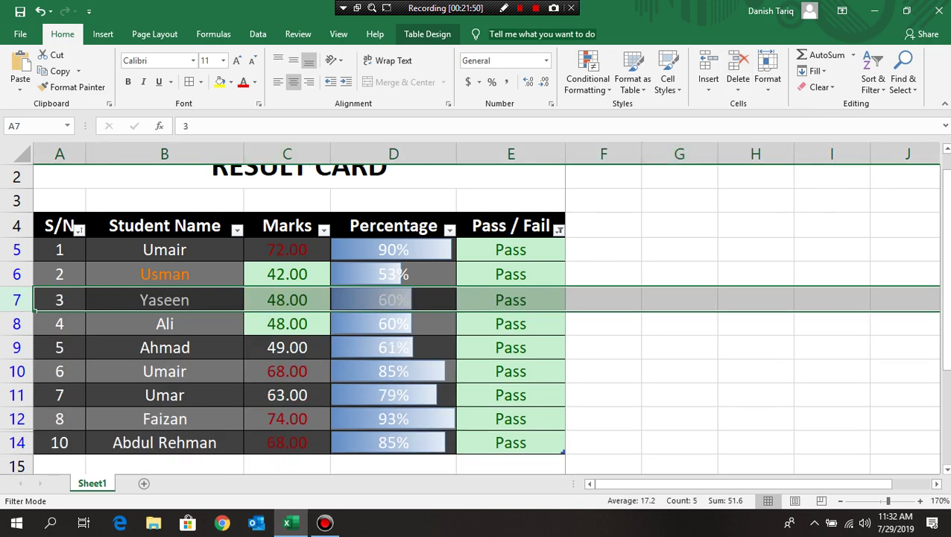
click(287, 154)
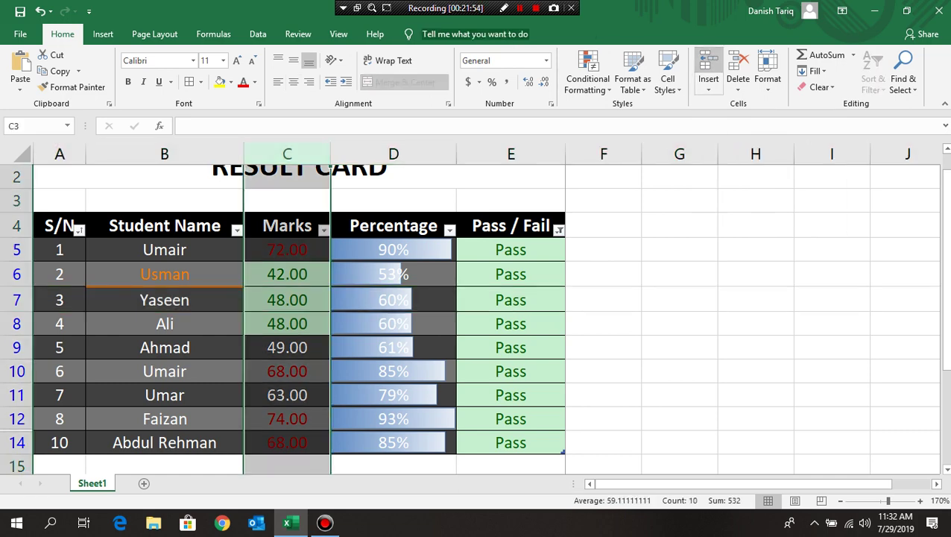
click(709, 71)
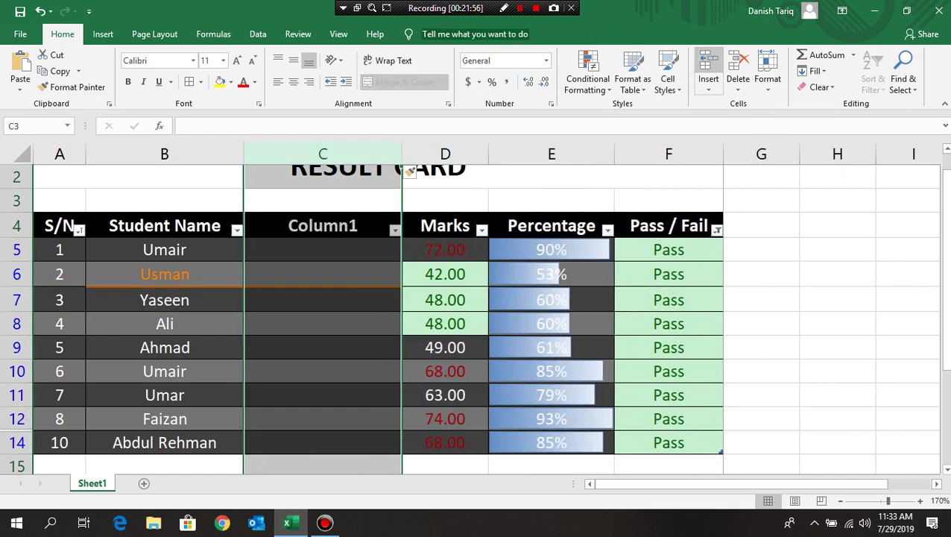
- Retitle the new column header in C4 from Column1 to 'Father Name', correcting a typo
click(323, 225)
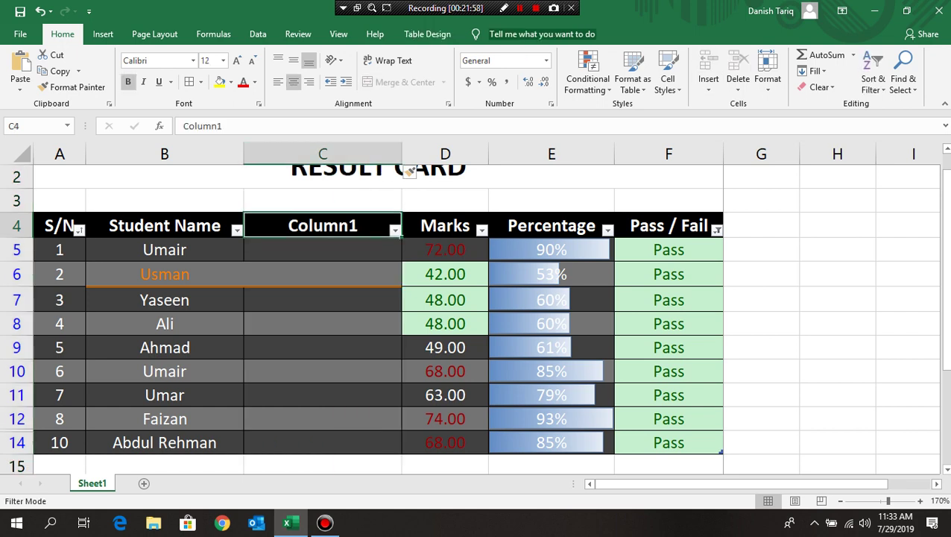
text(Fath)
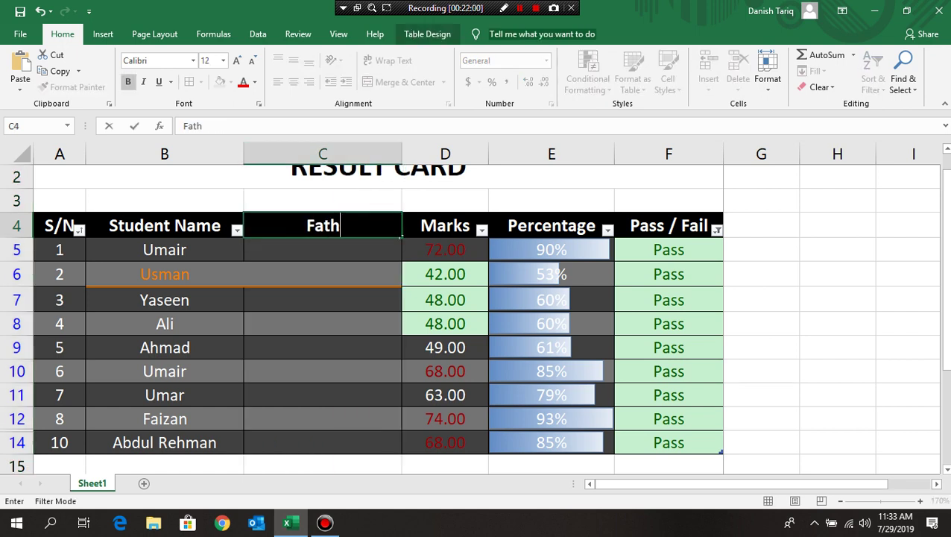
text(er Ban)
key(BackSpace)
key(BackSpace)
key(BackSpace)
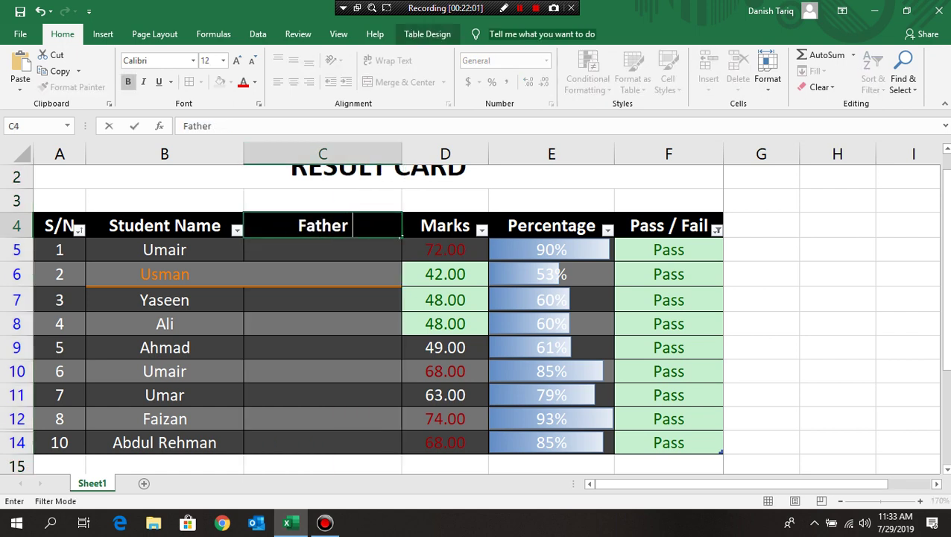
text(Namd)
key(Return)
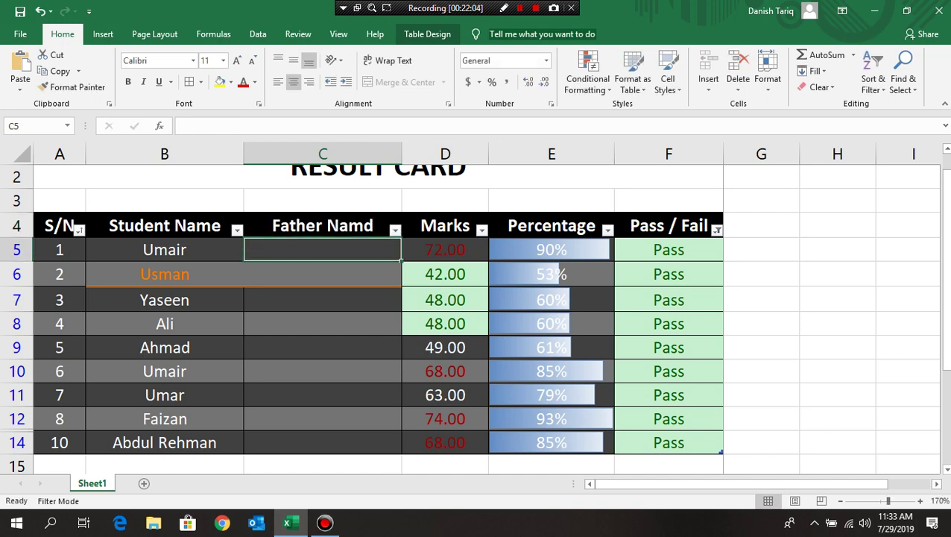
click(323, 225)
text(Fa)
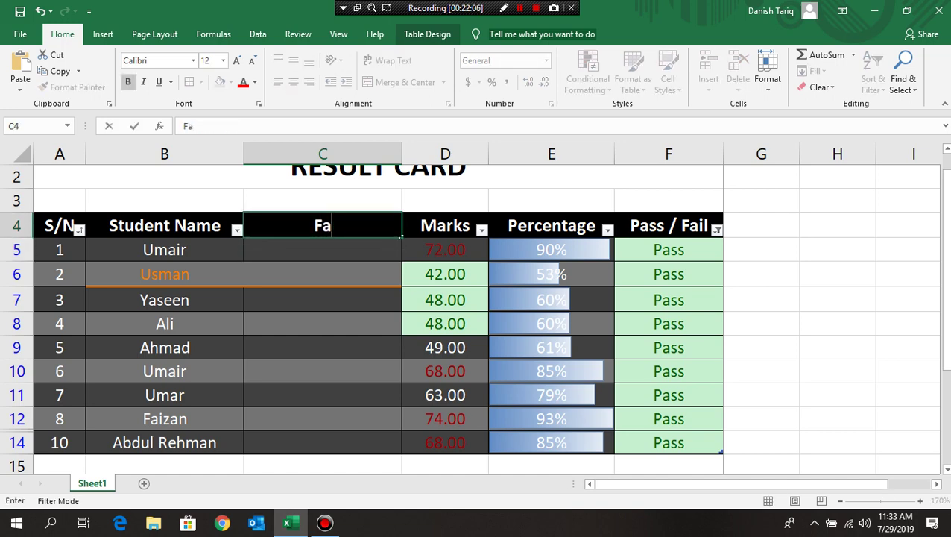
text(ther N)
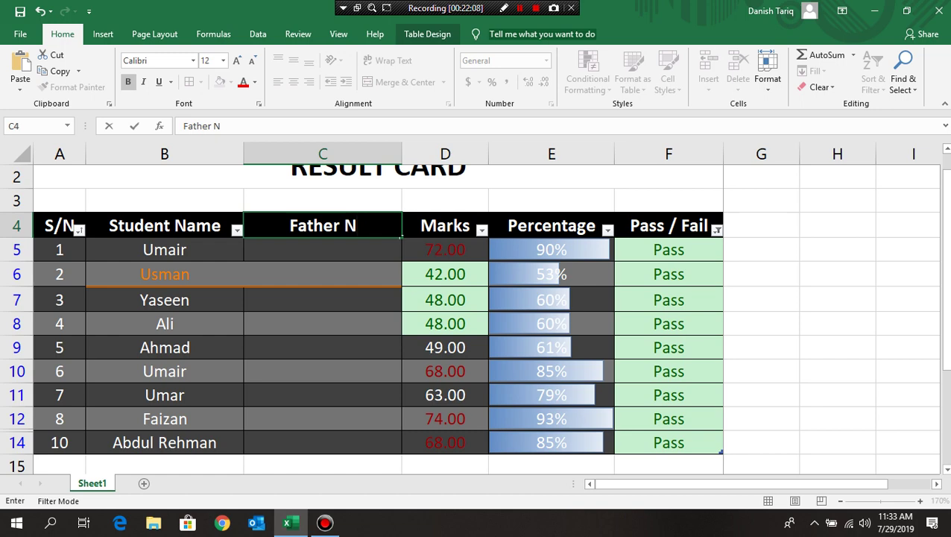
text(ame)
key(Return)
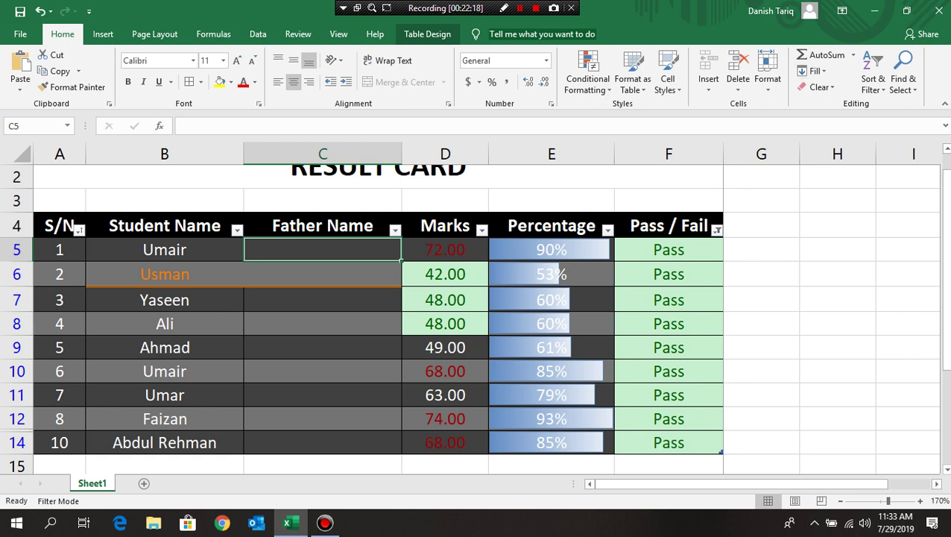
click(16, 225)
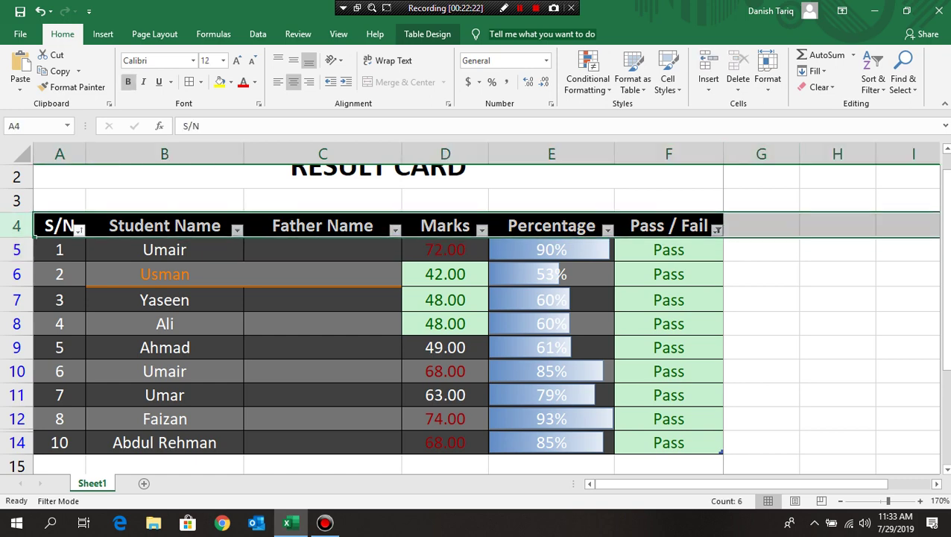
- Set the header row 4 height to 25
click(767, 75)
click(801, 121)
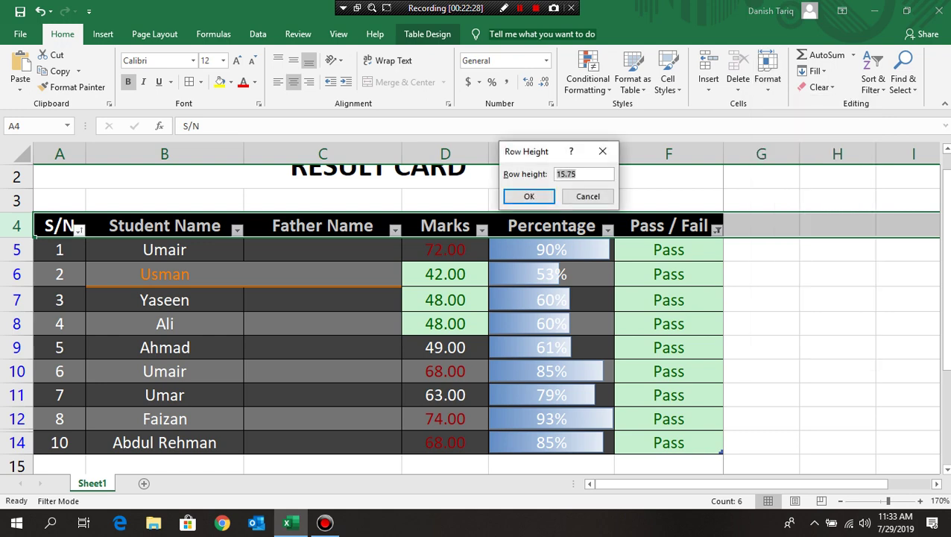
text(25)
key(Return)
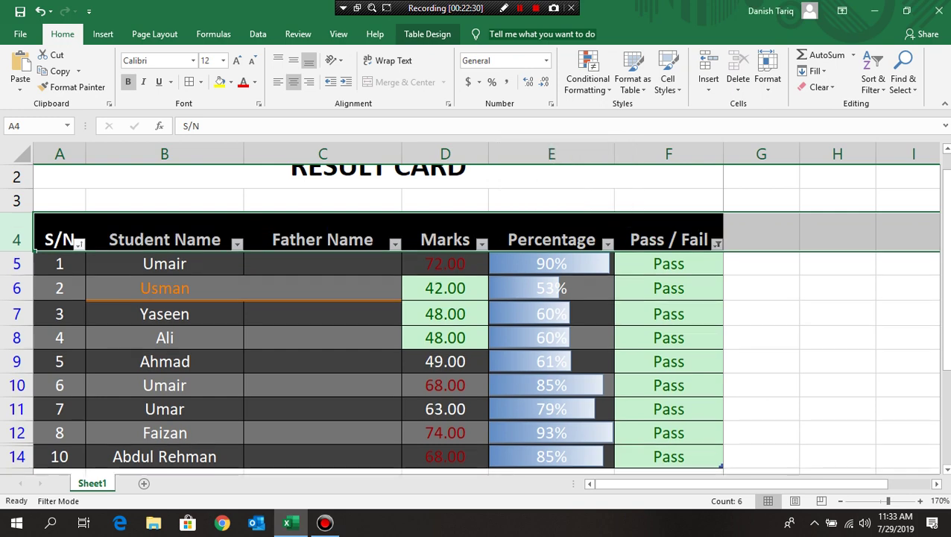
click(445, 314)
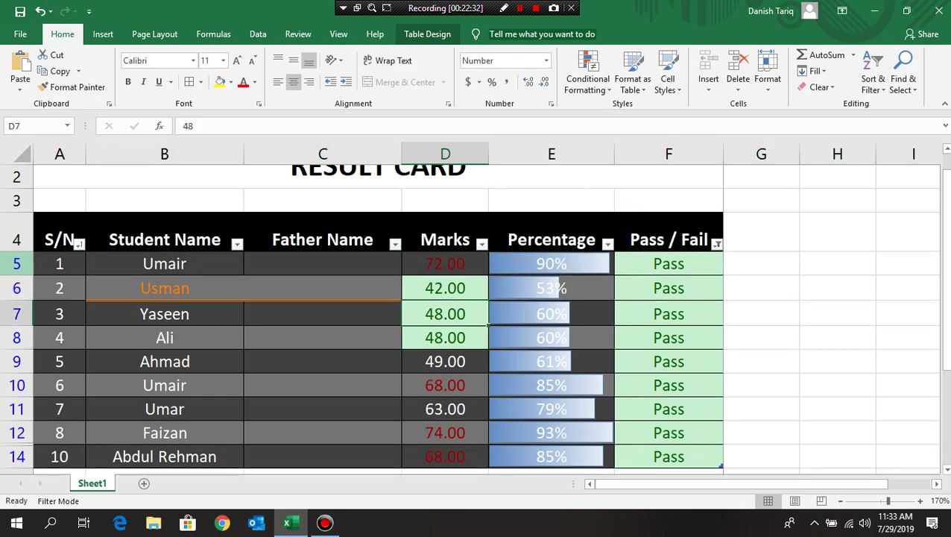
- Select the student rows below the header and set their row height to 22
click(22, 266)
mouse_move(22, 266)
mouse_down()
mouse_move(22, 469)
mouse_move(22, 448)
mouse_up()
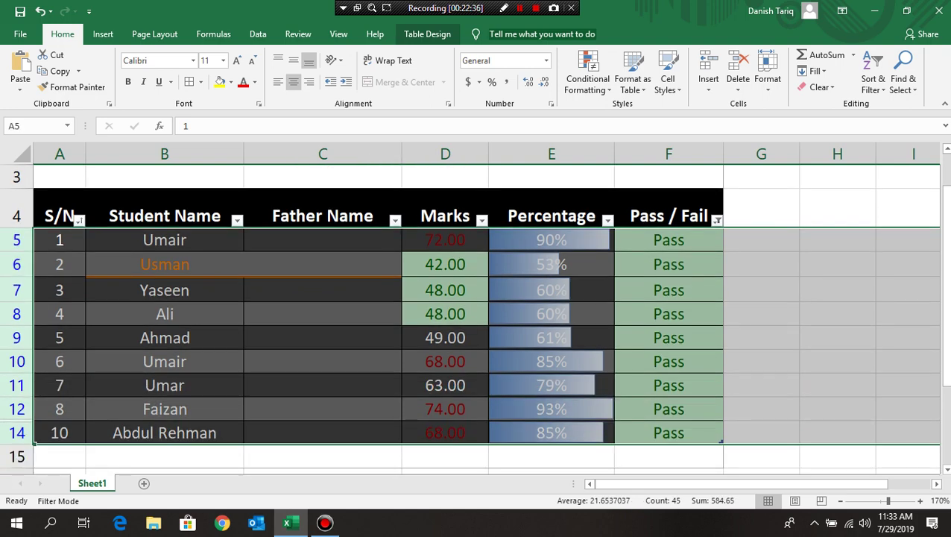
click(767, 78)
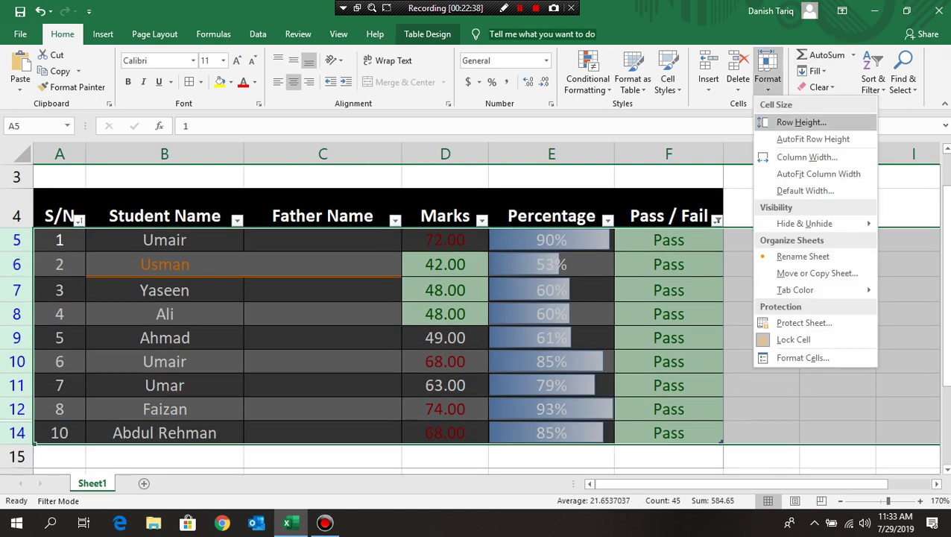
click(798, 121)
text(22)
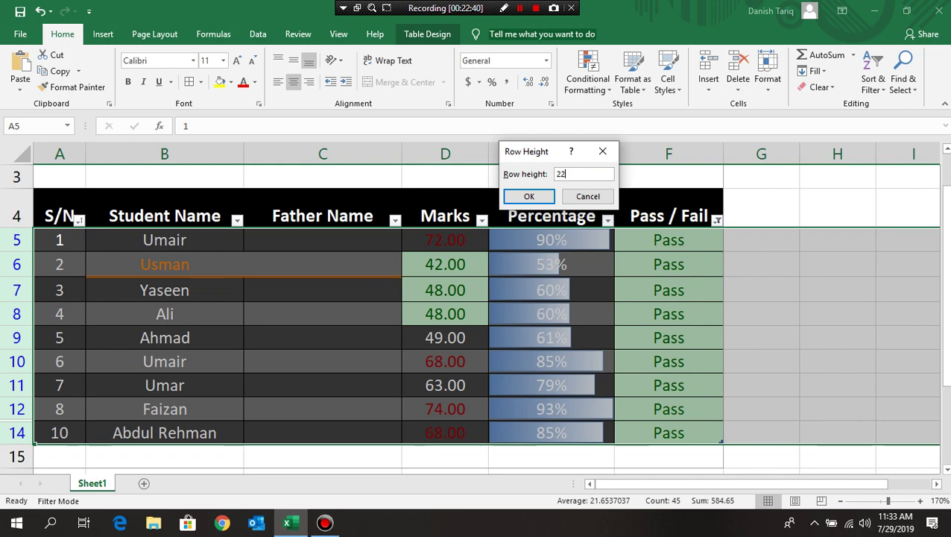
key(Return)
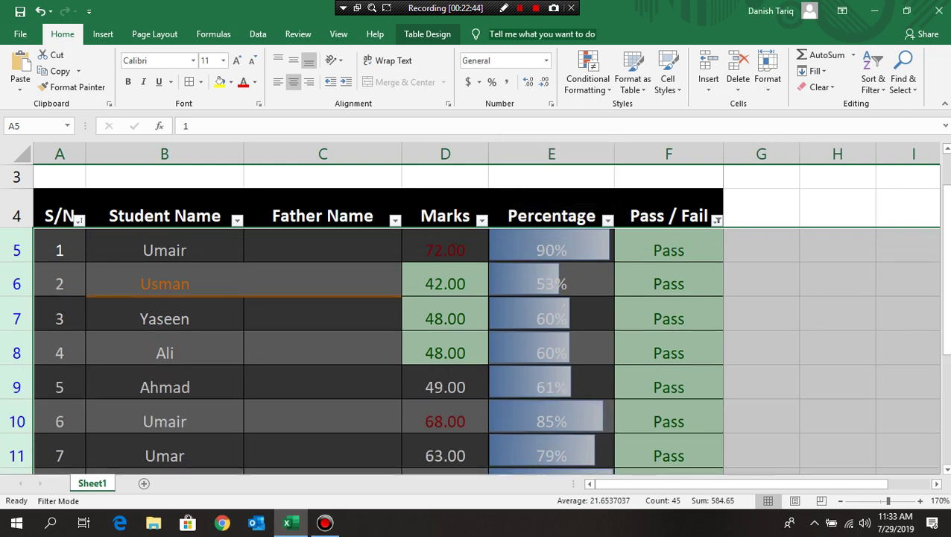
click(768, 71)
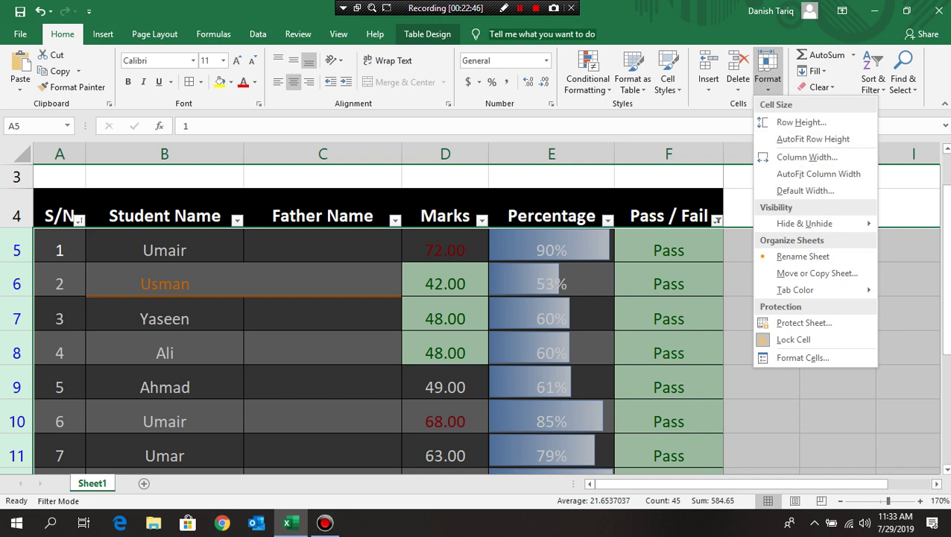
- Set the Father Name column C width to 15
click(322, 154)
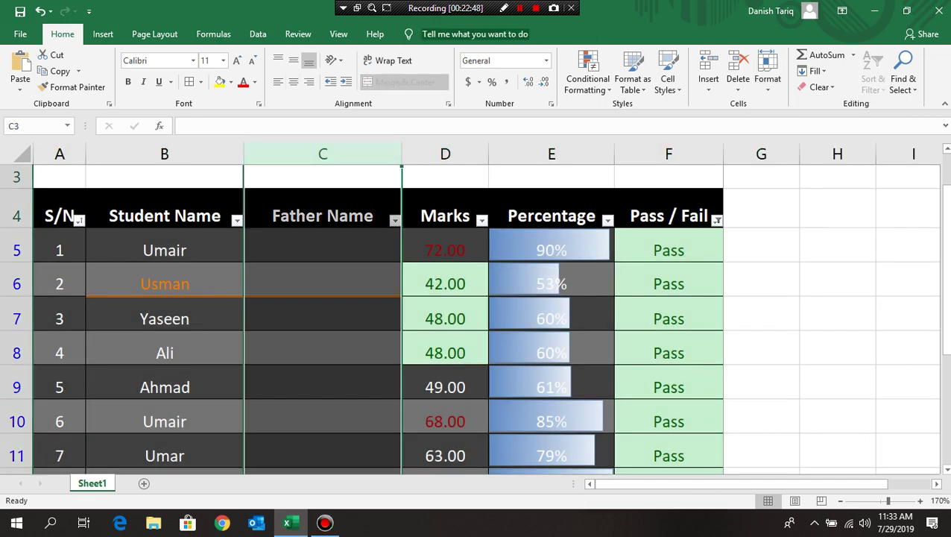
click(768, 71)
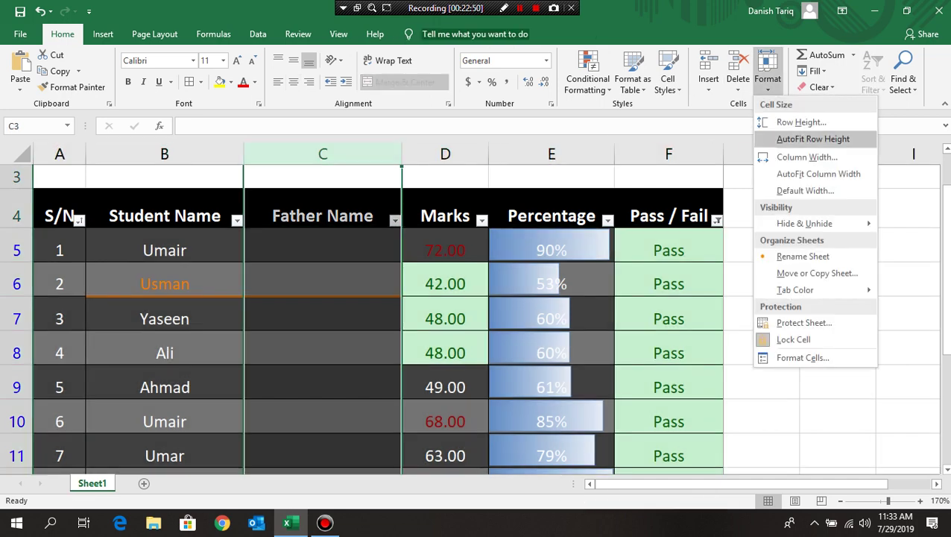
click(791, 155)
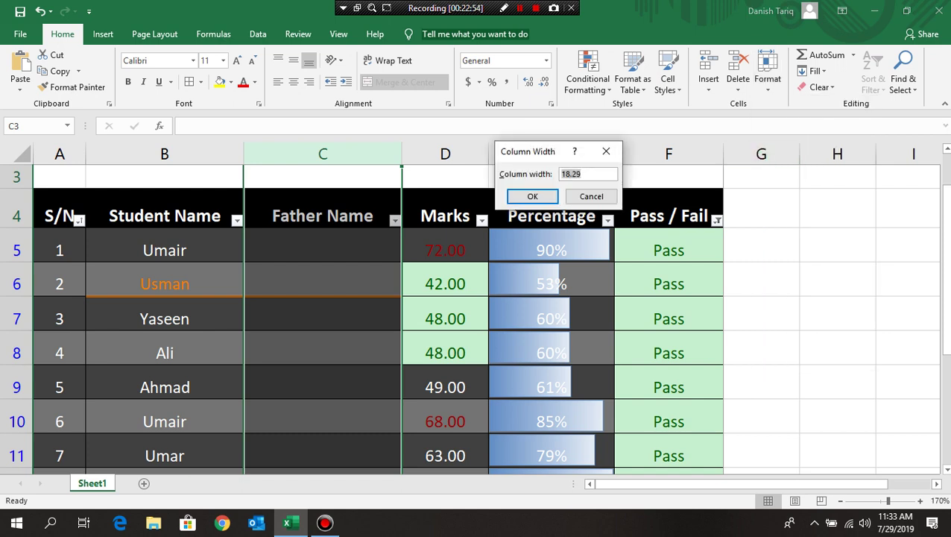
text(15)
key(Return)
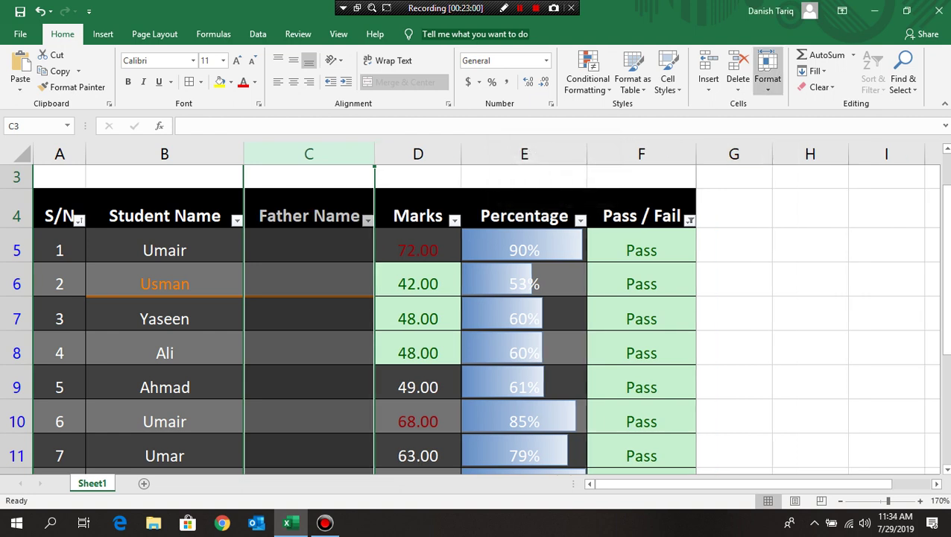
- Check the sheet's default column width and leave it unchanged
click(768, 71)
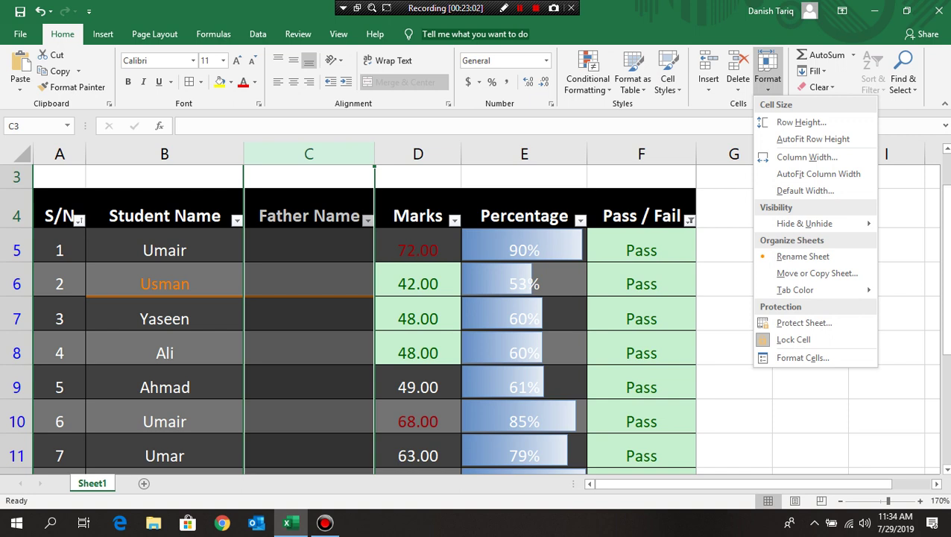
click(805, 191)
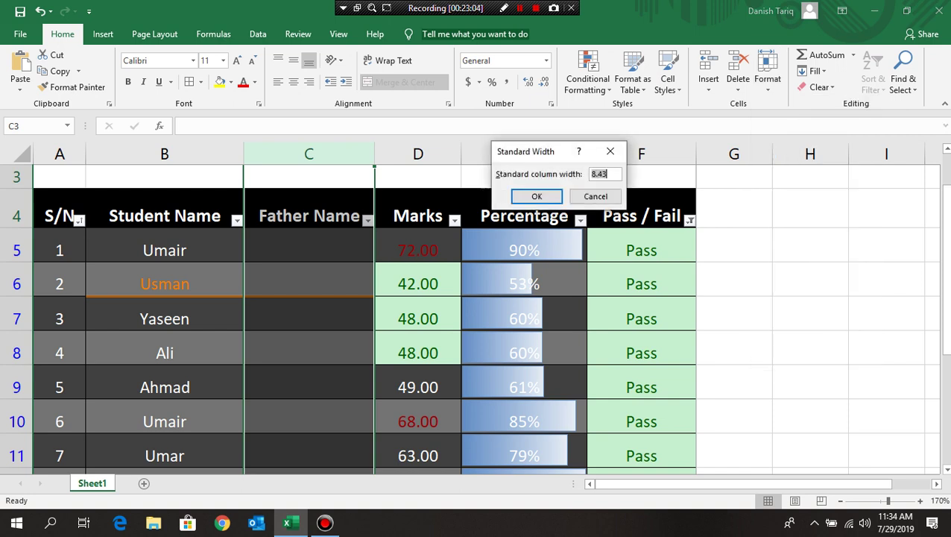
click(536, 196)
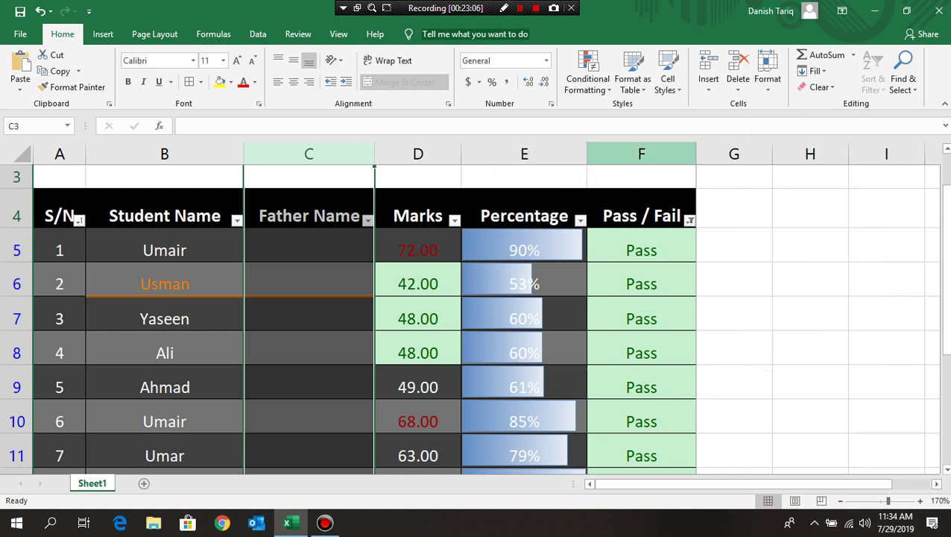
click(768, 70)
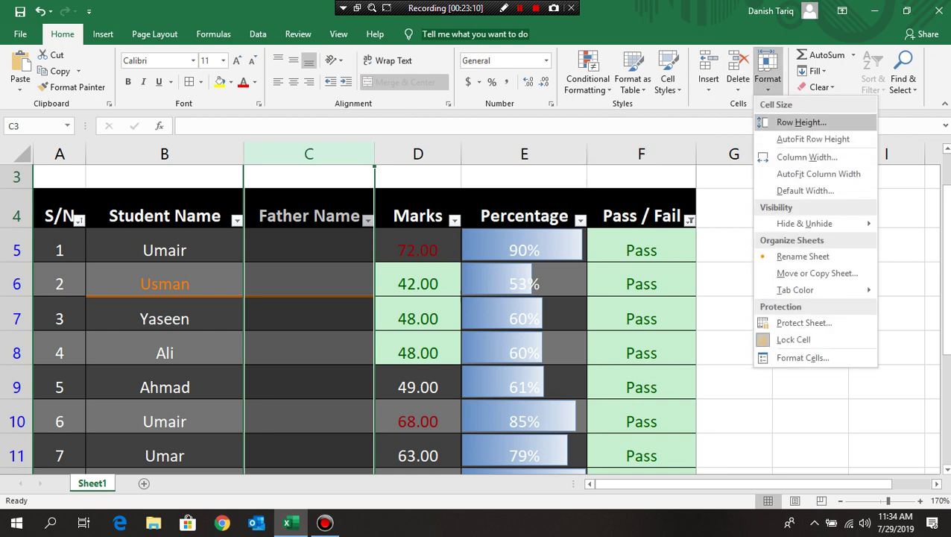
- Hide row 6 (Usman) and row 9 (Ahmad) with Format > Hide & Unhide > Hide Rows
mouse_move(805, 223)
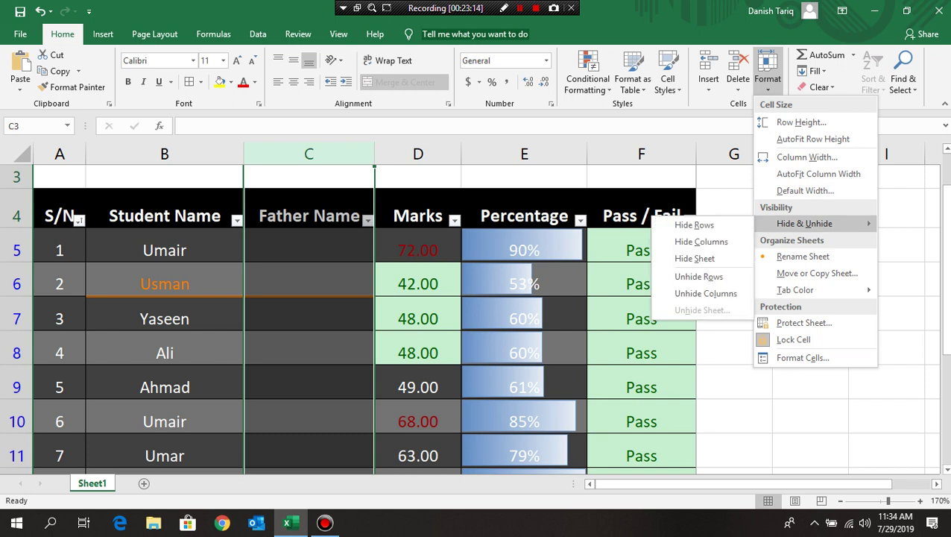
click(17, 283)
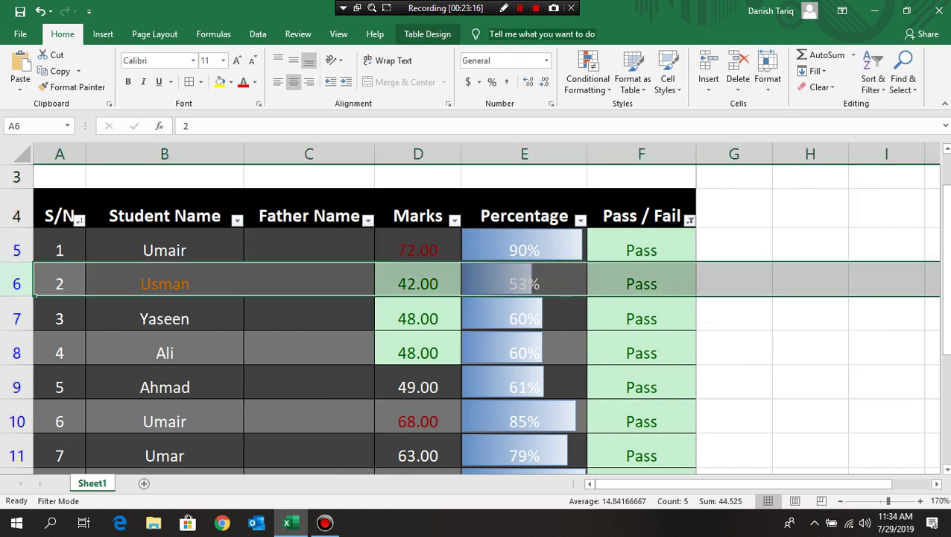
click(768, 71)
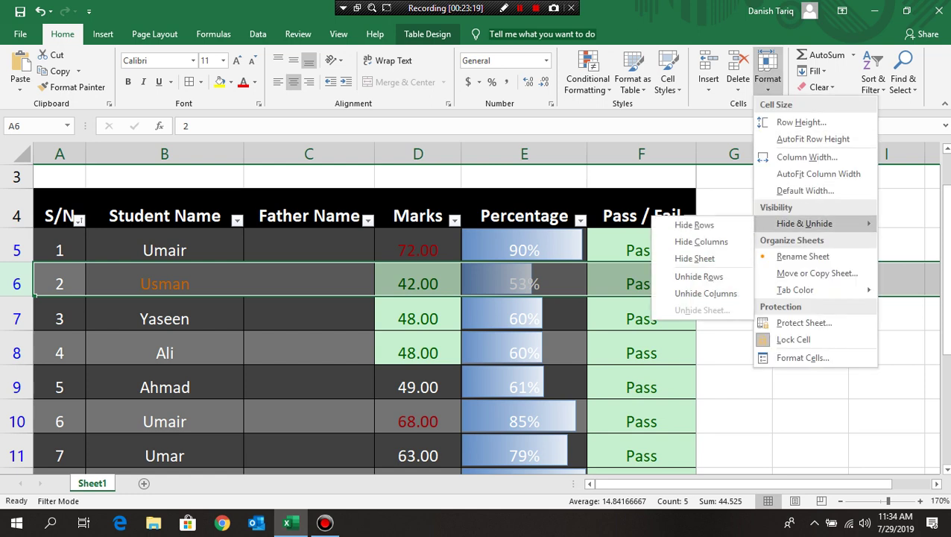
click(694, 225)
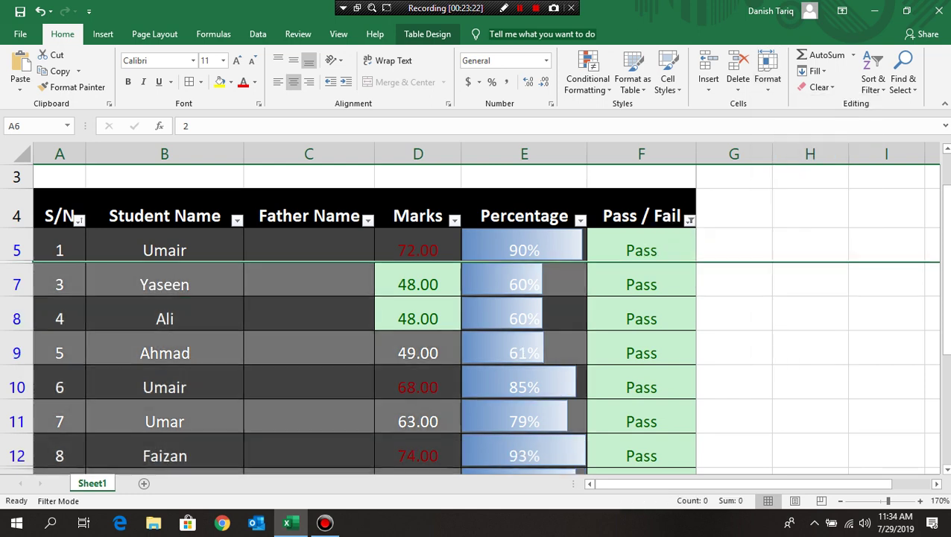
click(810, 348)
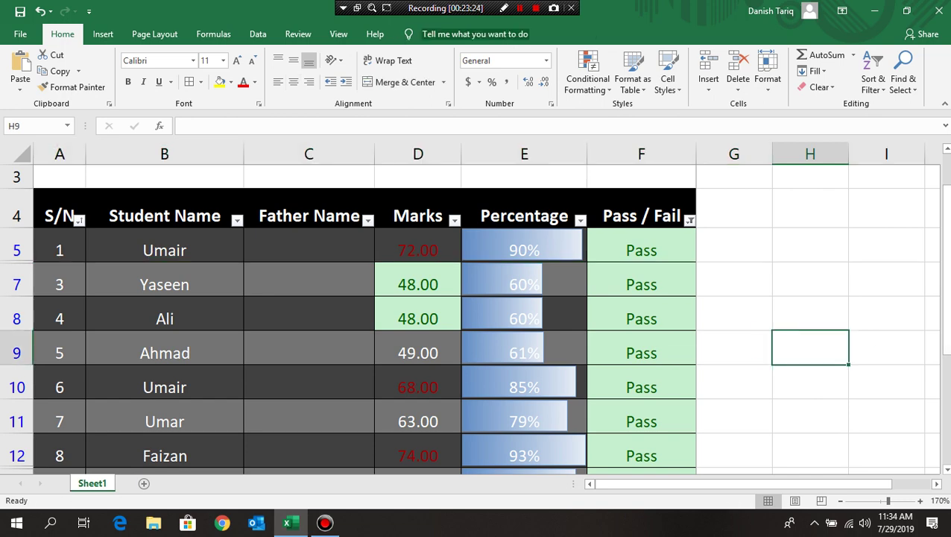
drag(945, 186, 946, 195)
click(16, 290)
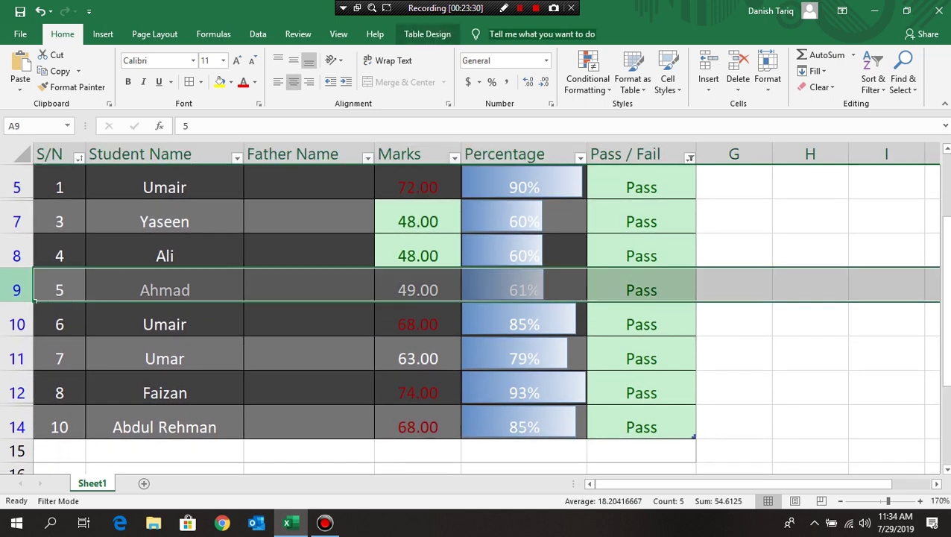
click(768, 71)
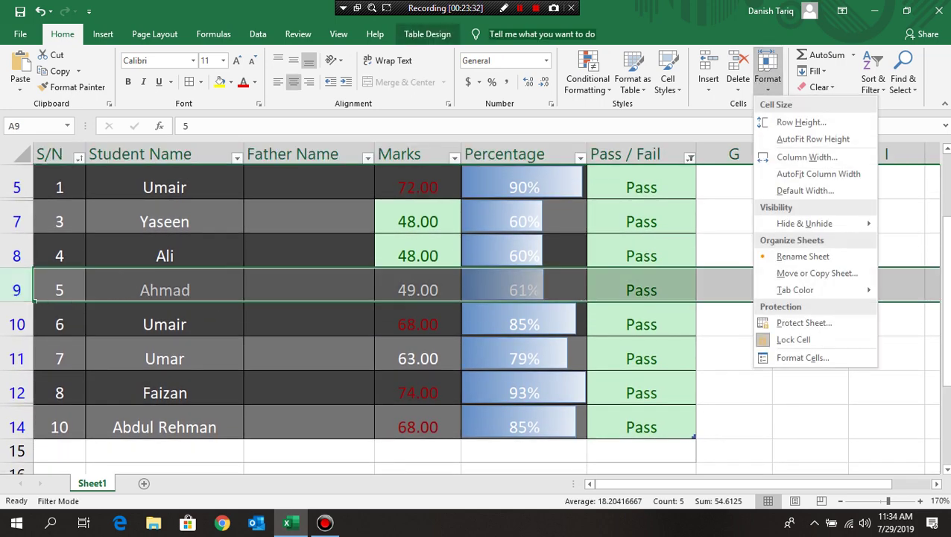
mouse_move(805, 224)
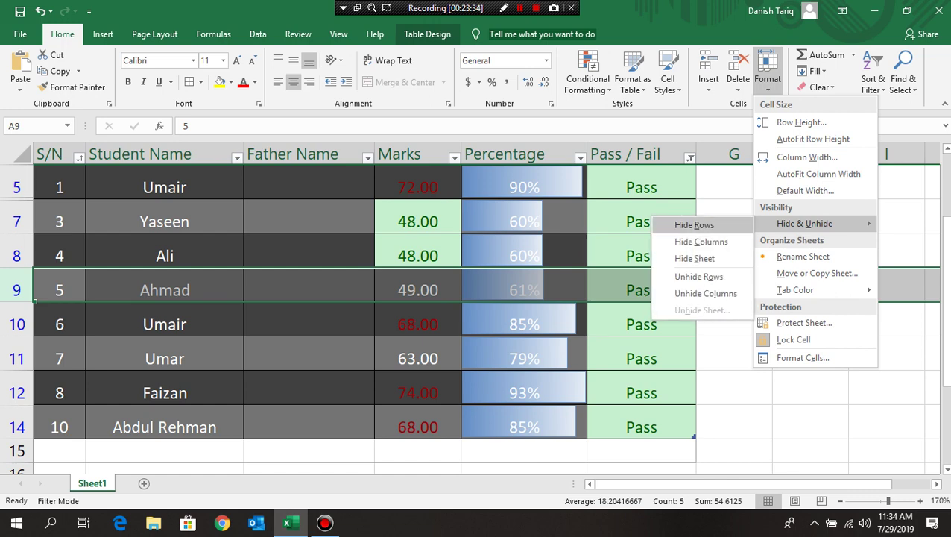
click(694, 224)
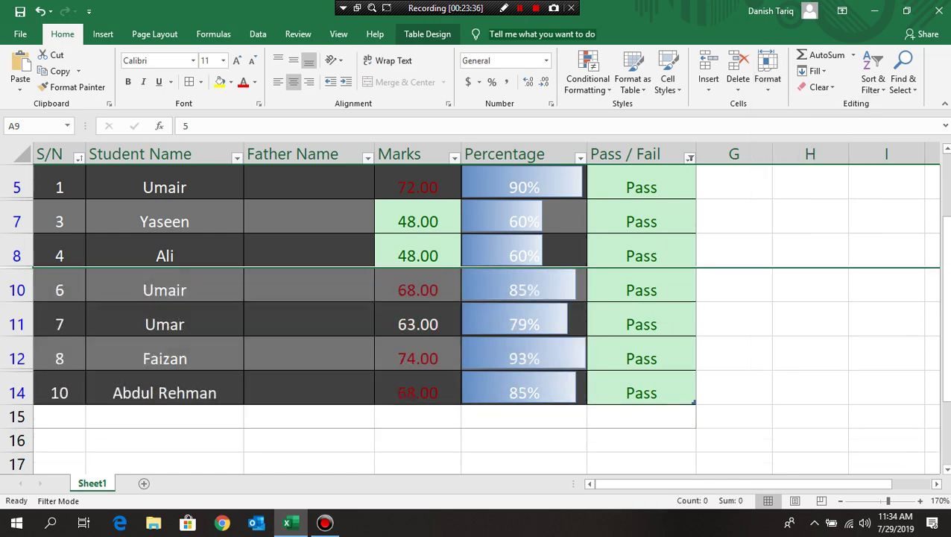
drag(944, 328, 945, 282)
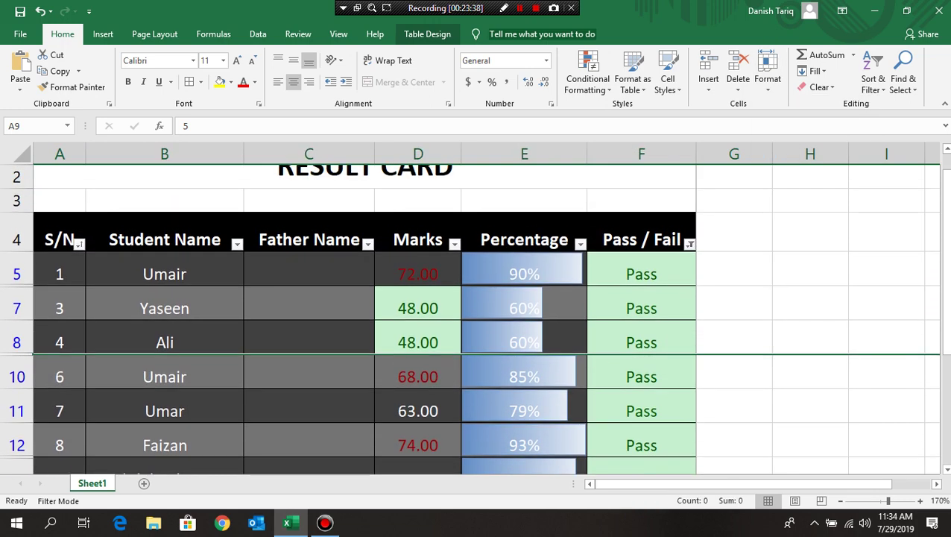
click(418, 154)
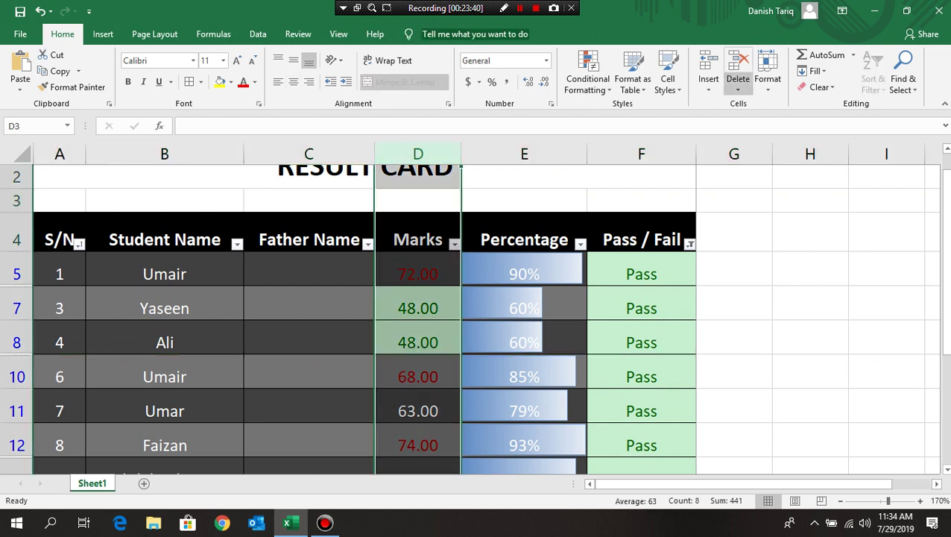
- Hide column D (Marks) with Format > Hide & Unhide > Hide Columns
click(767, 71)
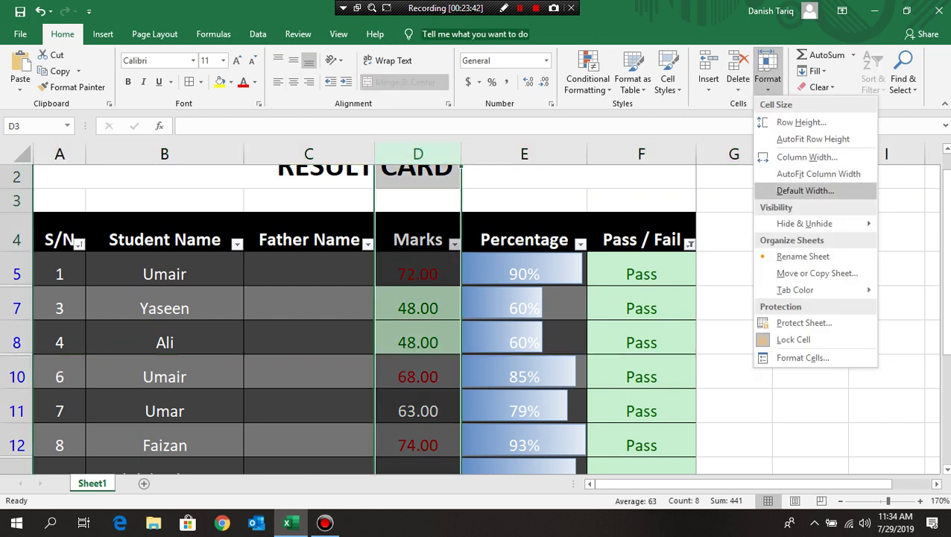
mouse_move(805, 223)
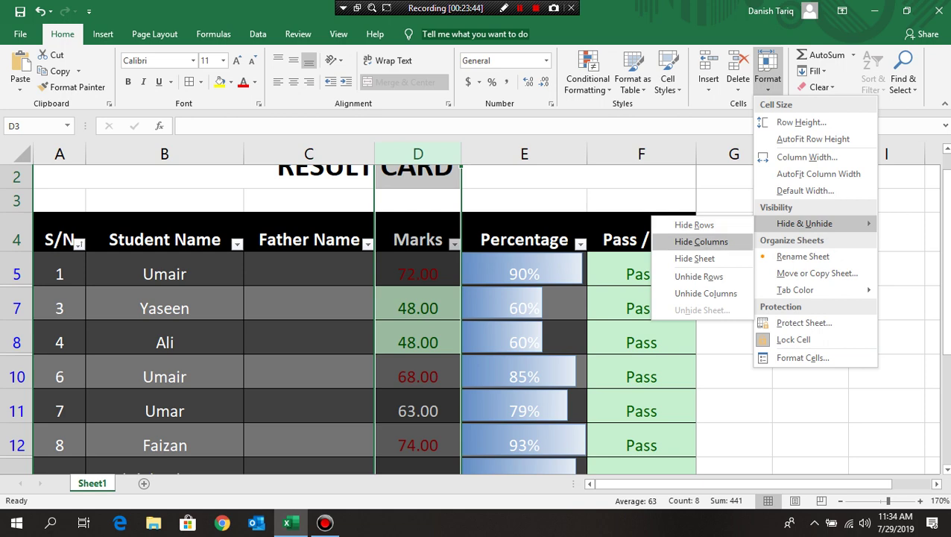
click(701, 242)
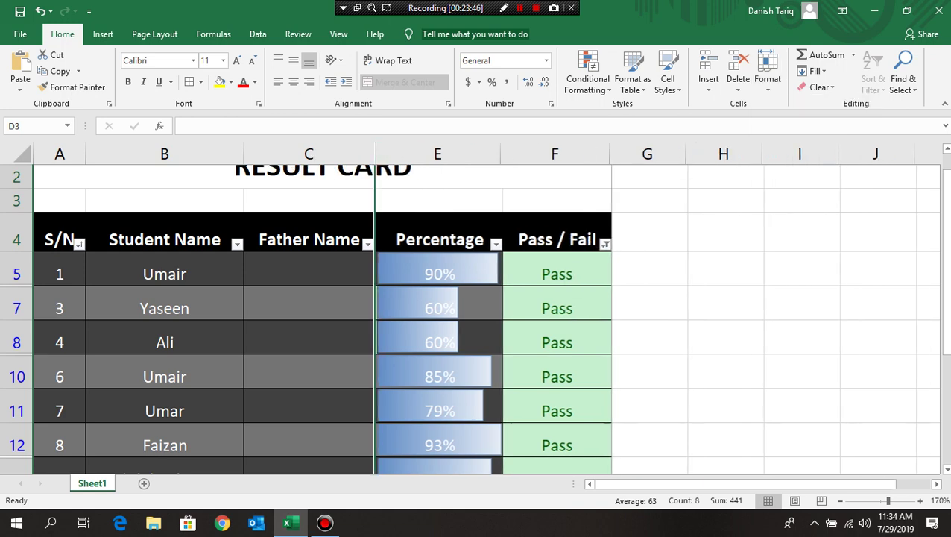
click(723, 302)
mouse_move(945, 201)
mouse_down()
mouse_move(946, 234)
mouse_move(945, 226)
mouse_up()
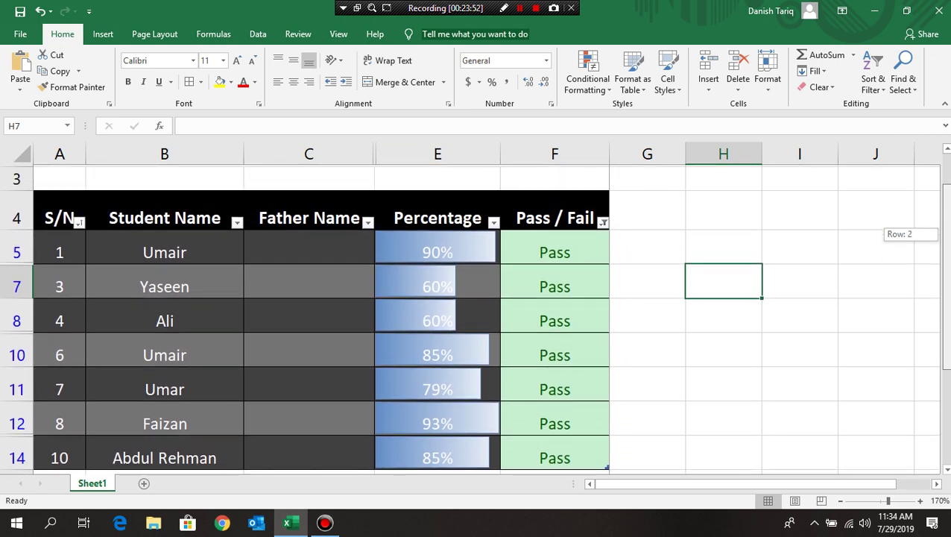
drag(946, 225, 945, 234)
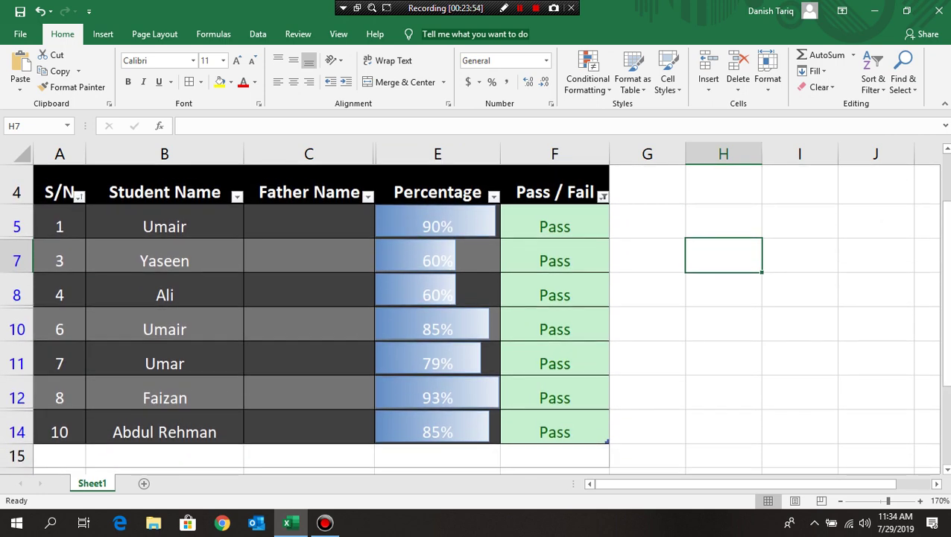
click(768, 75)
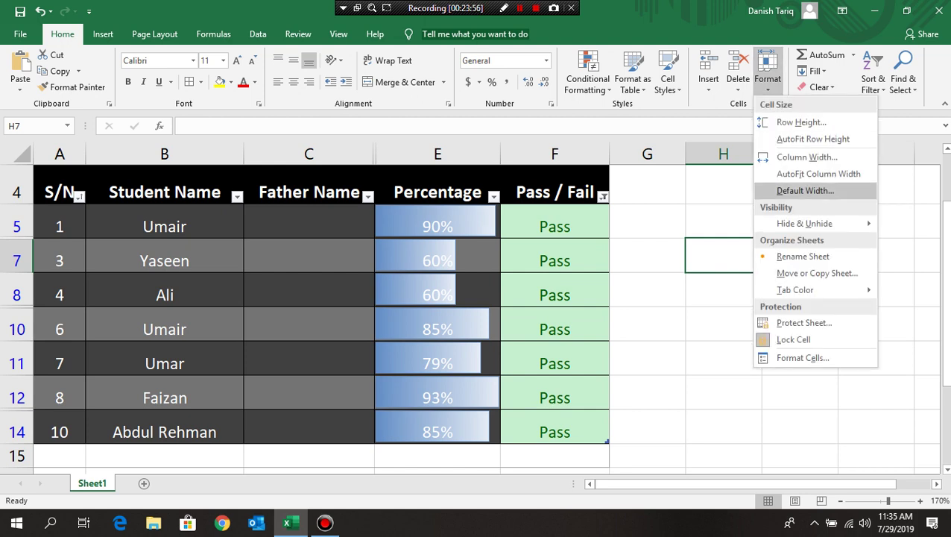
mouse_move(805, 224)
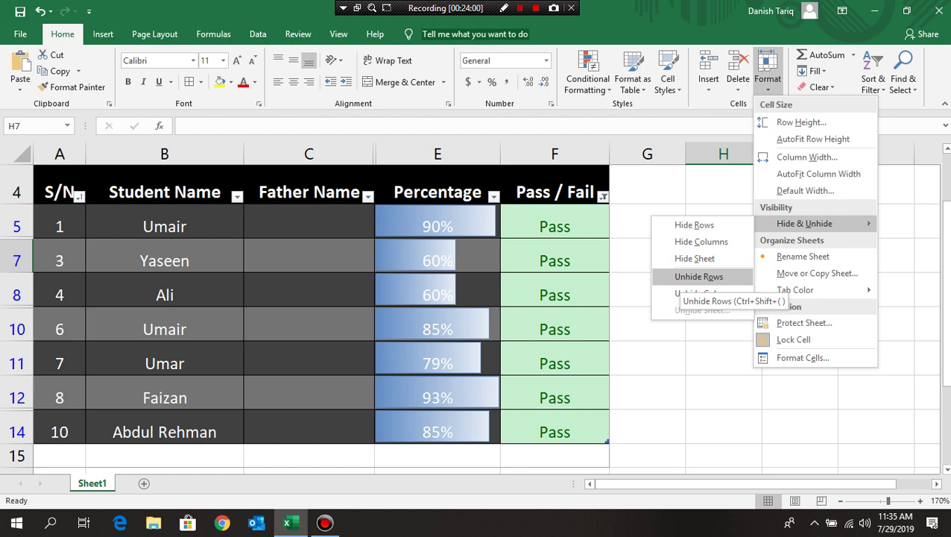
click(699, 277)
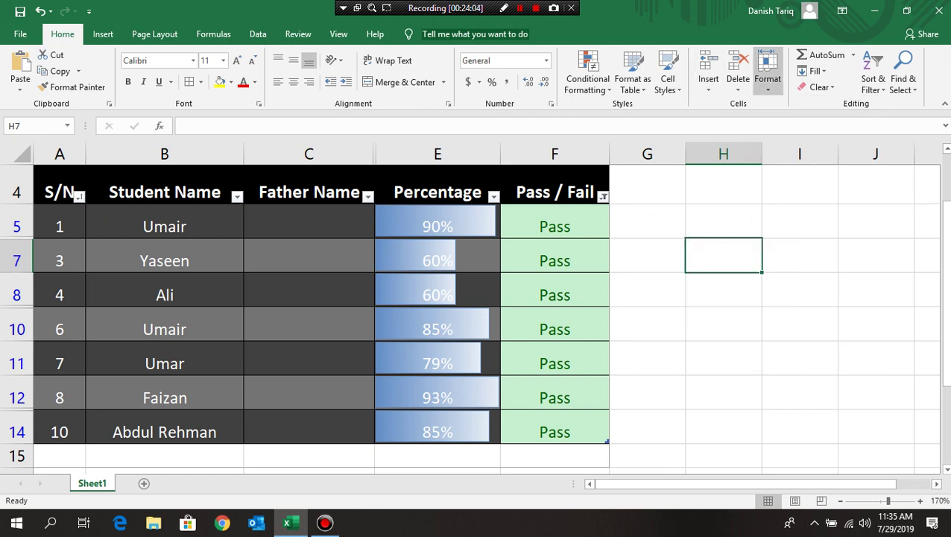
click(768, 75)
mouse_move(805, 223)
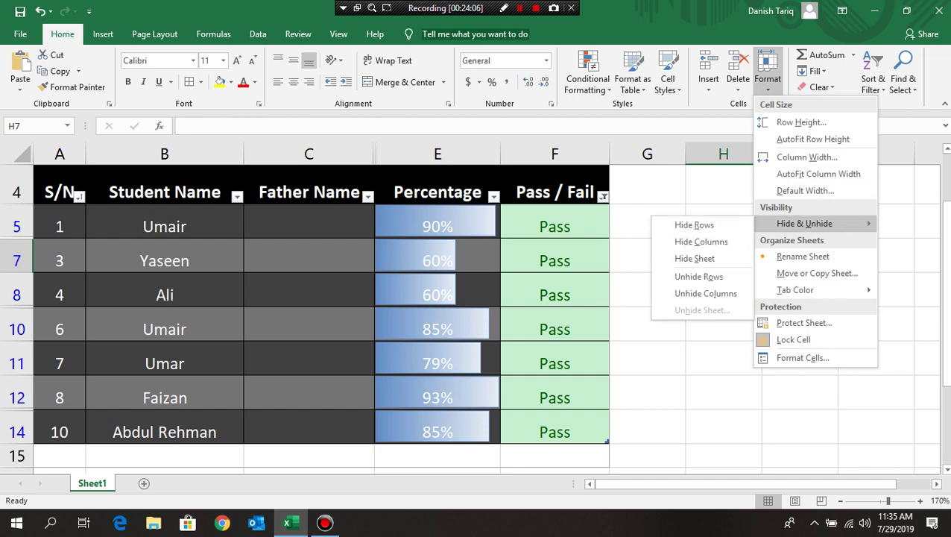
click(698, 276)
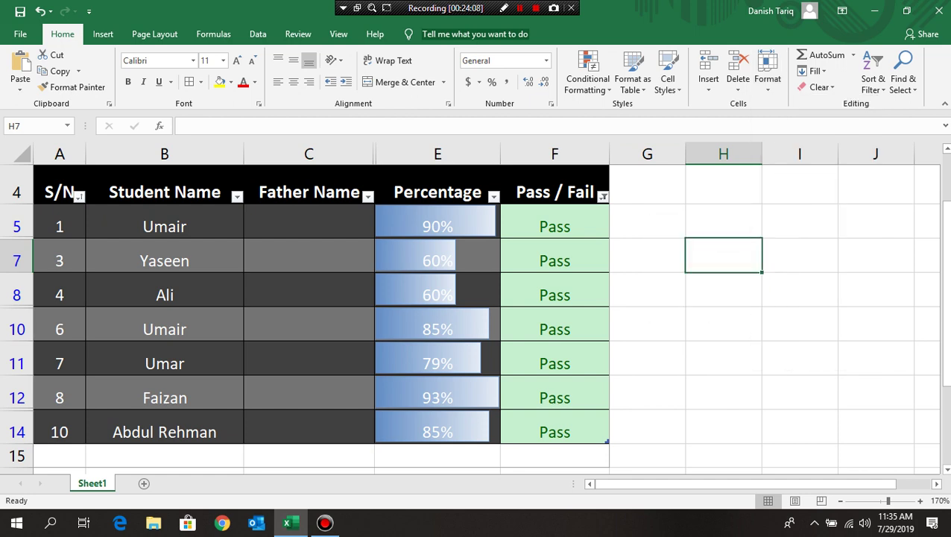
click(768, 75)
mouse_move(809, 224)
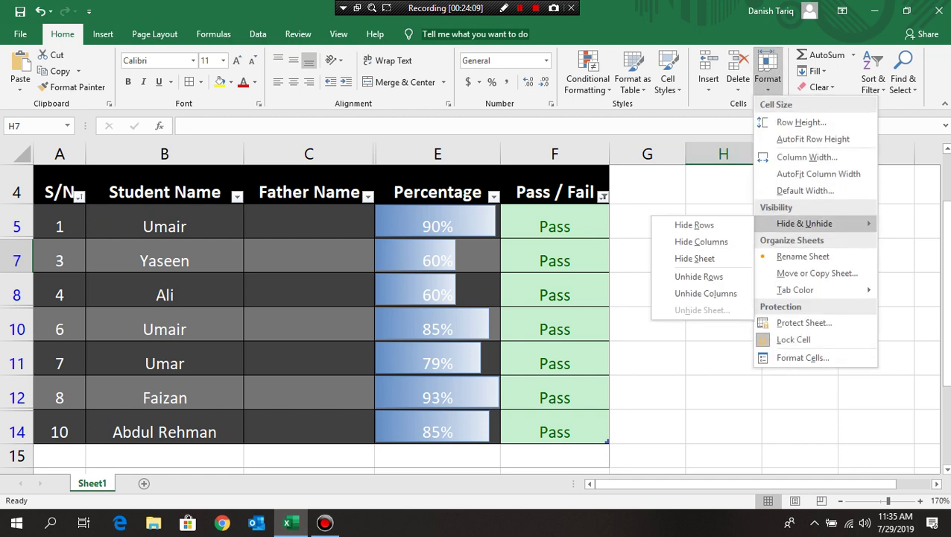
click(706, 293)
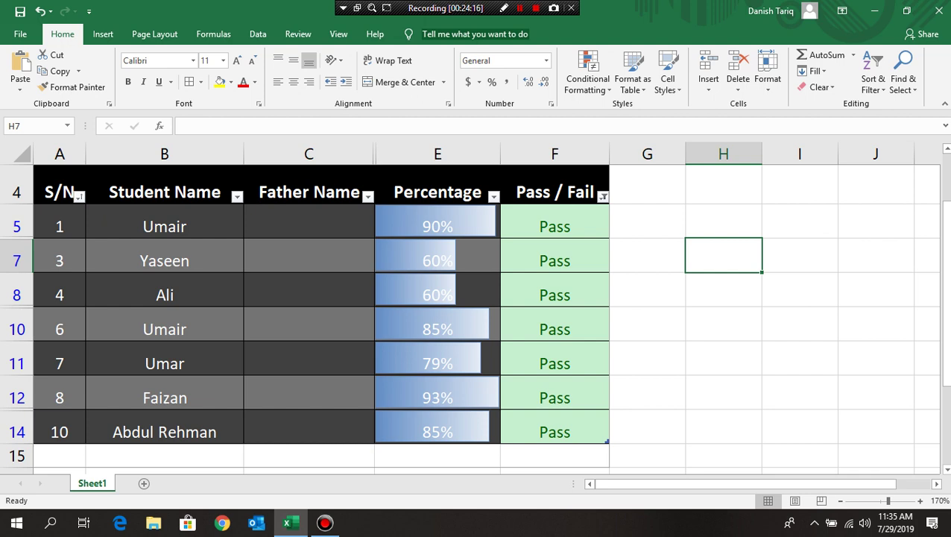
- Drag hidden column D open to fit the Marks values, undoing a stray row 5 resize
drag(375, 153, 453, 153)
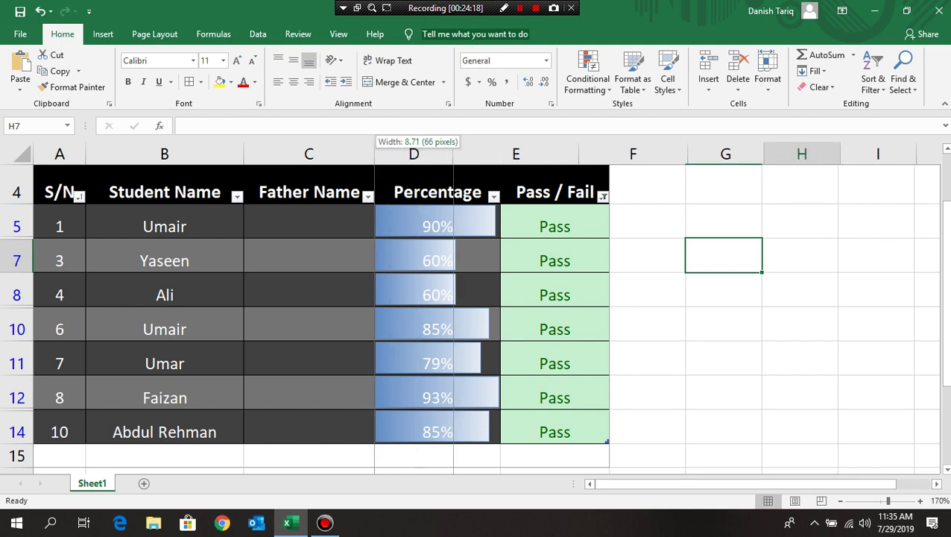
drag(454, 153, 458, 154)
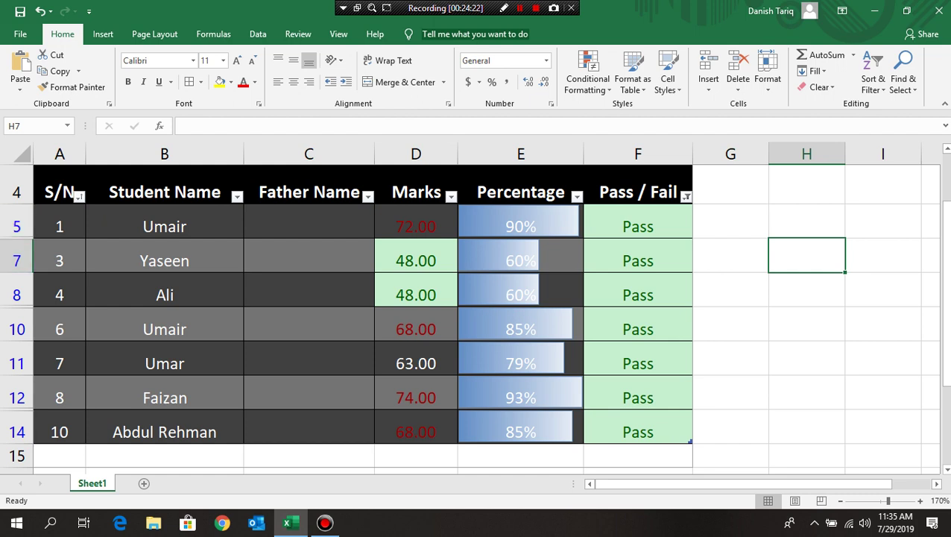
drag(16, 237, 16, 267)
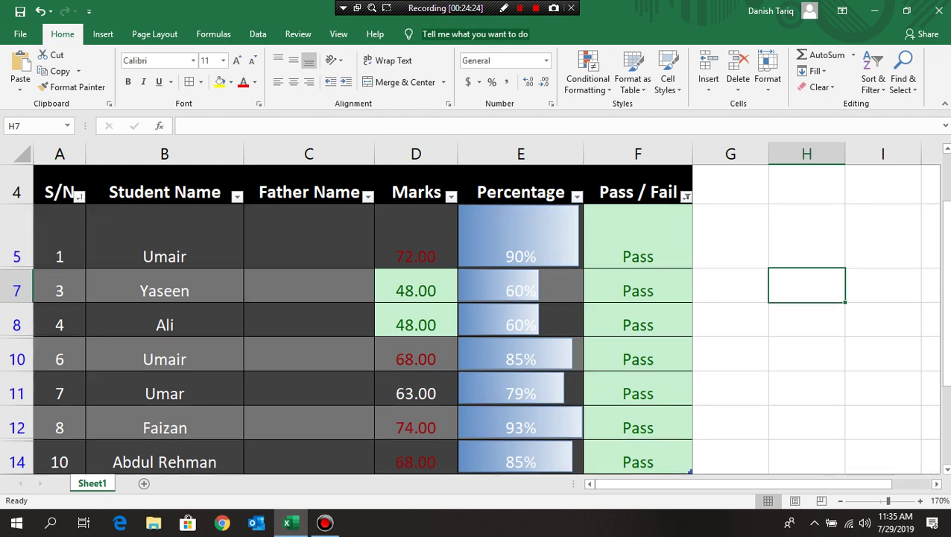
key(ctrl+z)
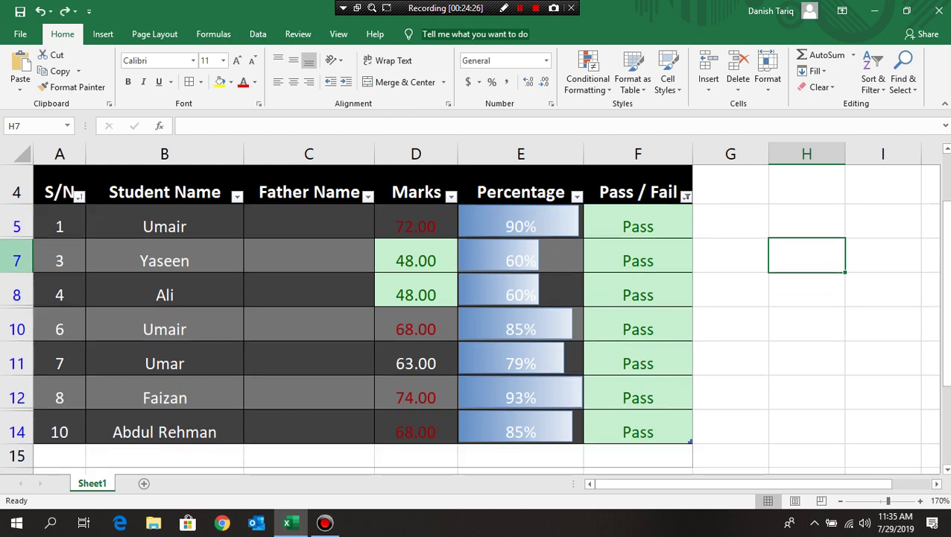
- Drag the row borders open to unhide rows 6, 13 and 9
drag(16, 239, 16, 276)
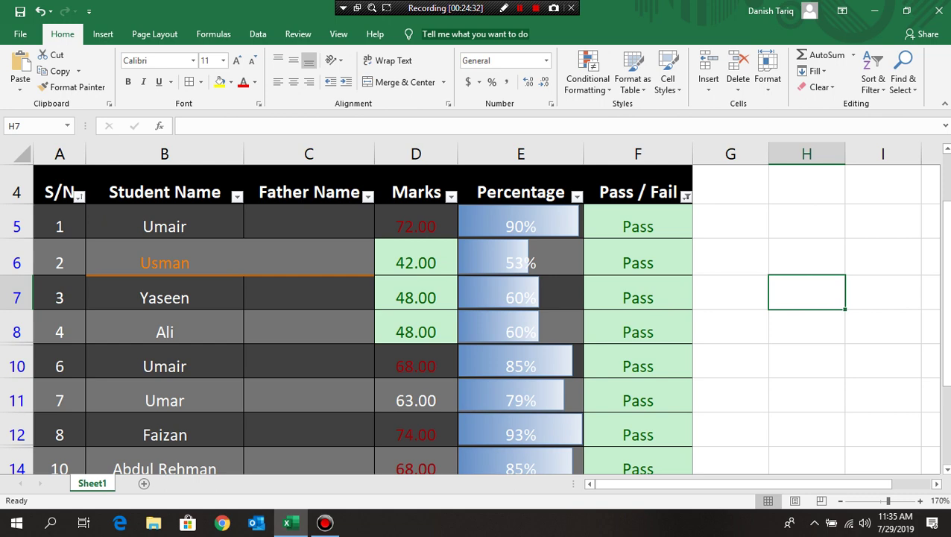
mouse_move(945, 298)
mouse_down()
mouse_move(945, 314)
mouse_move(945, 305)
mouse_up()
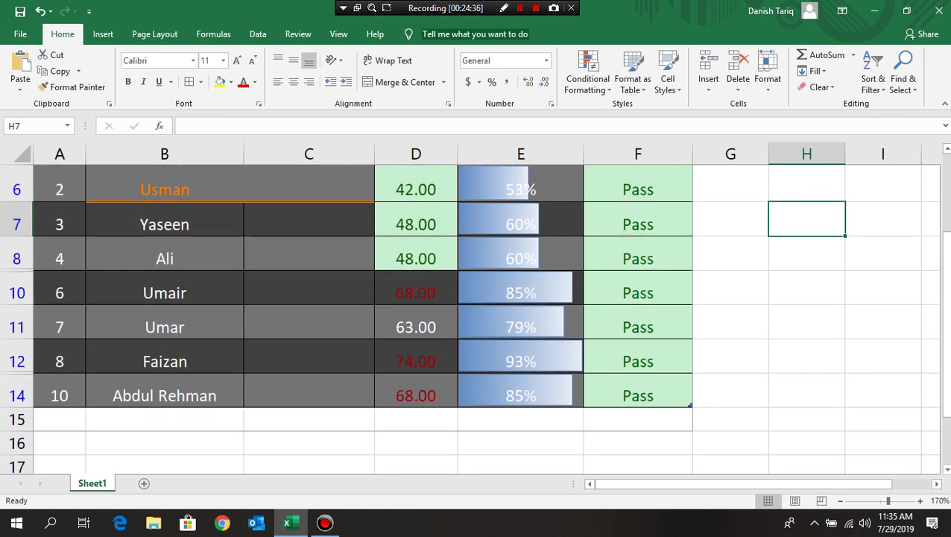
drag(16, 373, 17, 410)
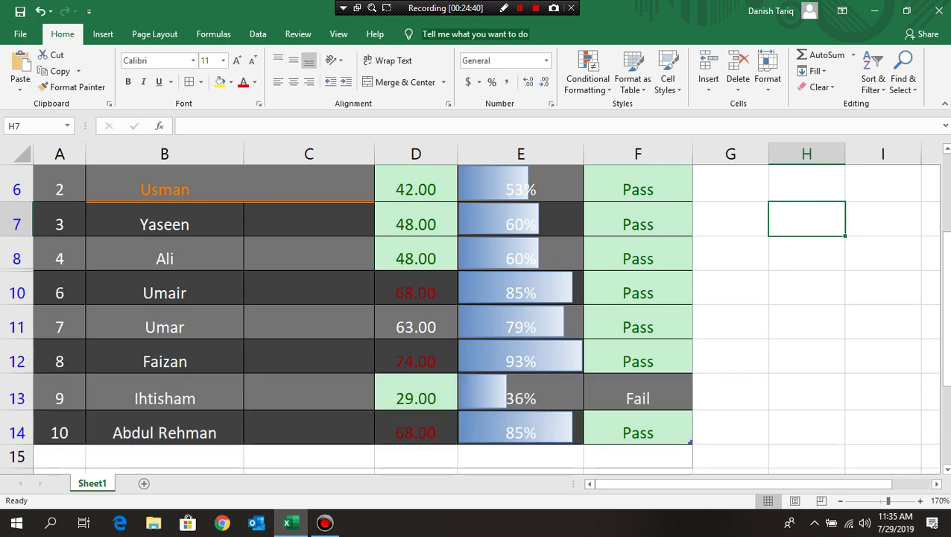
drag(945, 313, 945, 304)
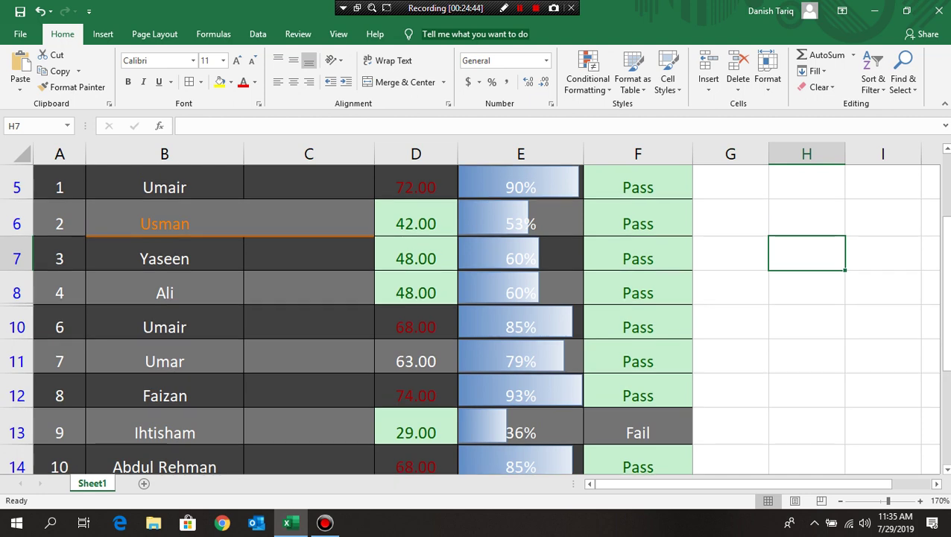
drag(17, 305, 17, 337)
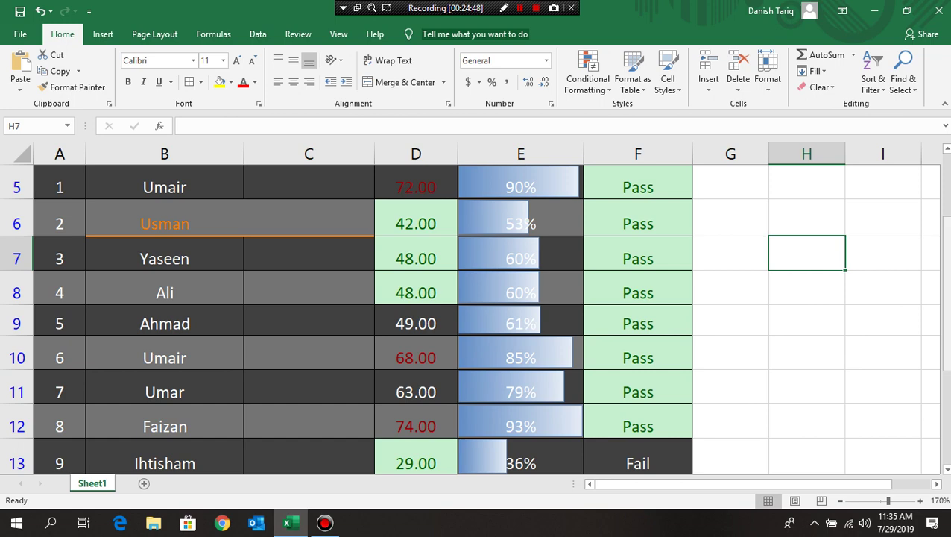
drag(946, 290, 946, 292)
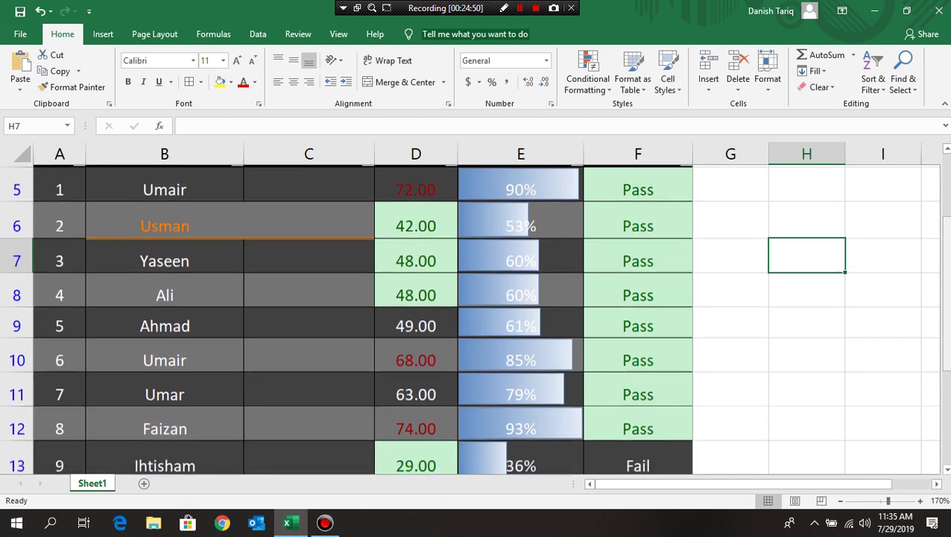
- Select student rows 5–14 and set their row height to 40
click(16, 187)
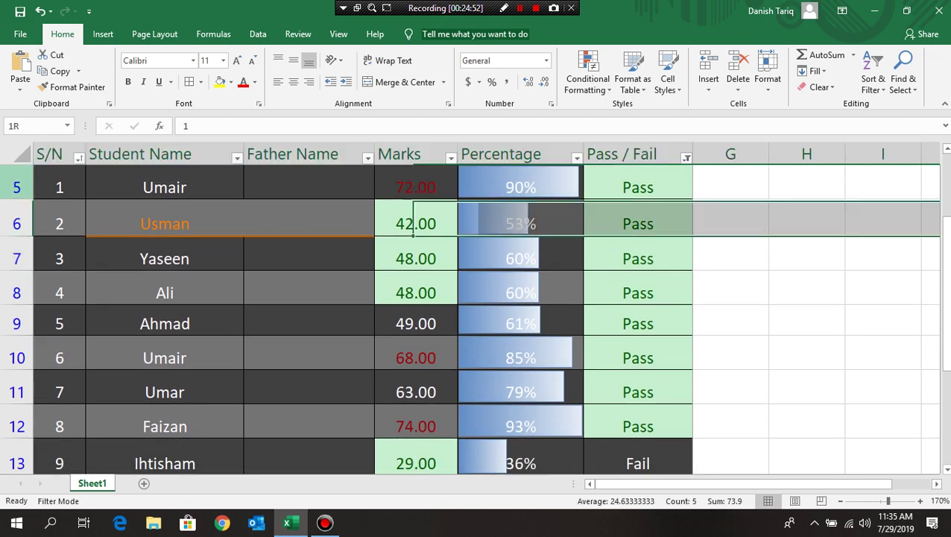
mouse_move(16, 190)
mouse_down()
mouse_move(33, 416)
mouse_move(22, 445)
mouse_up()
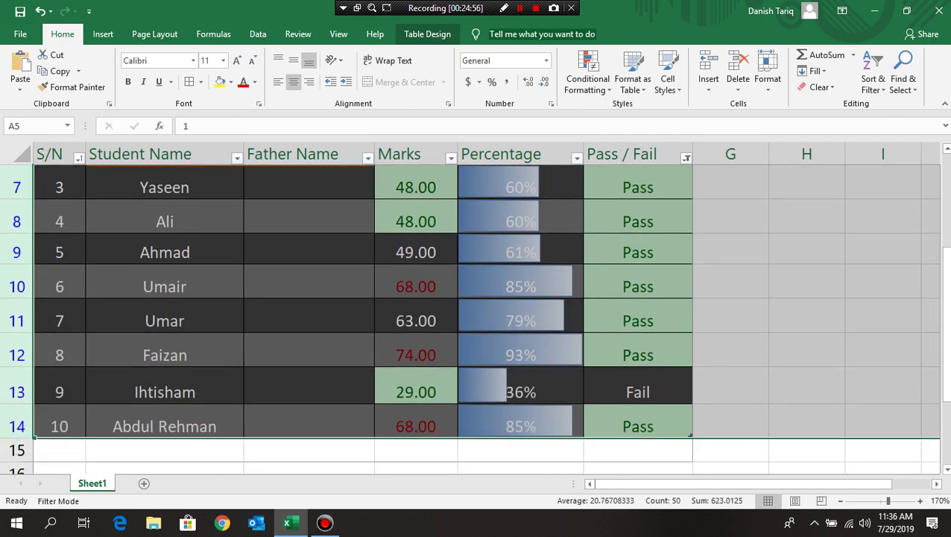
click(768, 82)
click(779, 121)
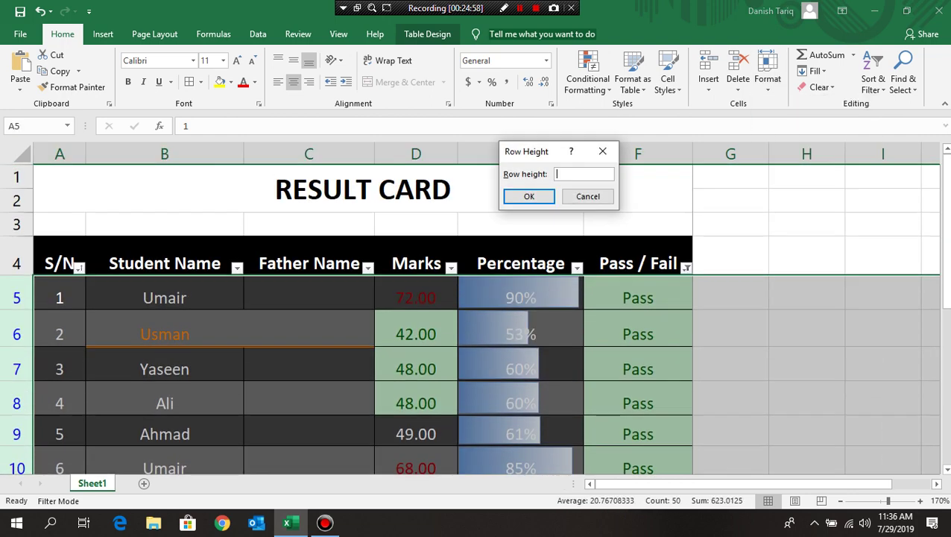
text(40)
key(Return)
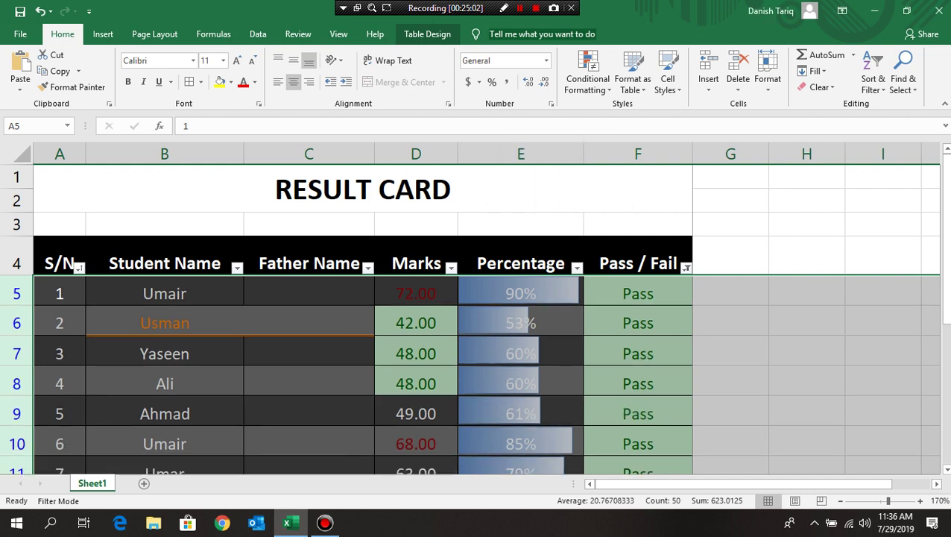
mouse_move(946, 179)
mouse_down()
mouse_move(945, 195)
mouse_move(945, 182)
mouse_up()
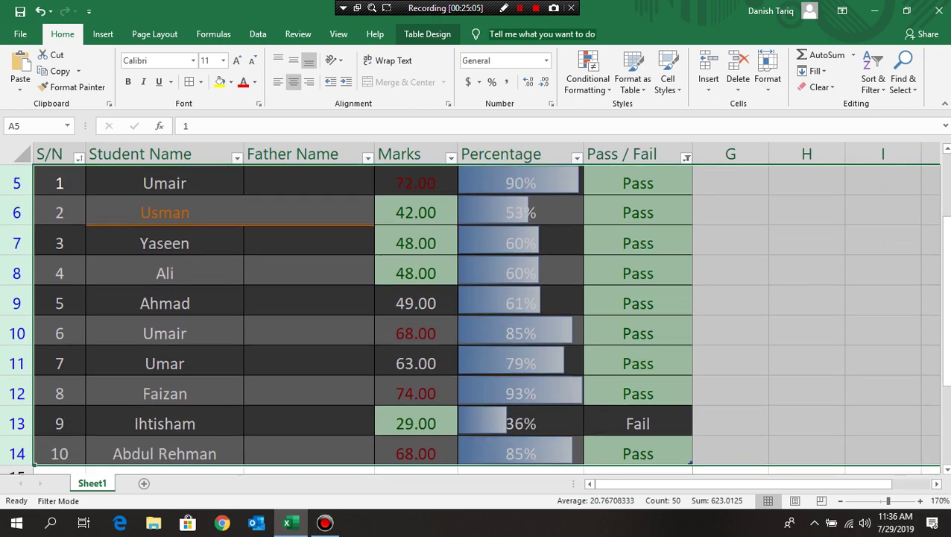
- Open the summary, account and fill menus and dismiss each without changes
click(853, 55)
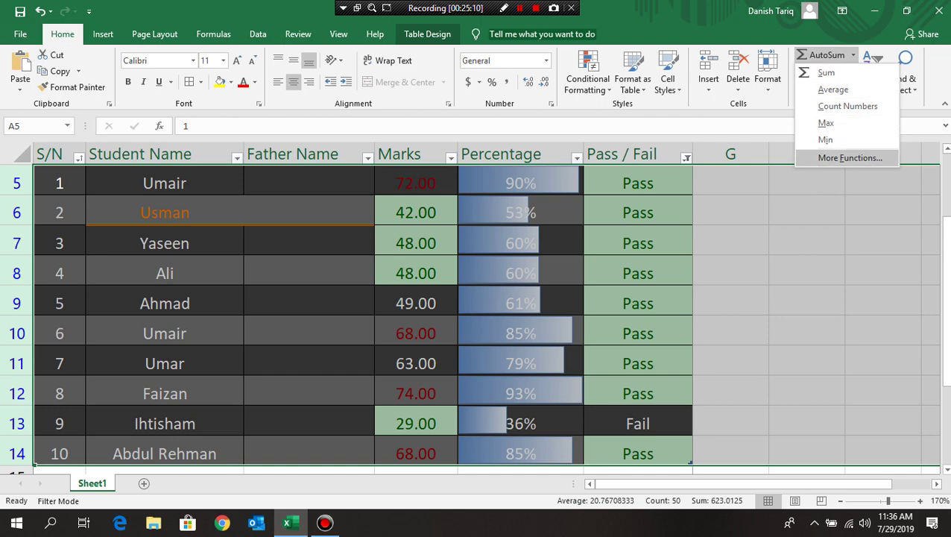
click(783, 11)
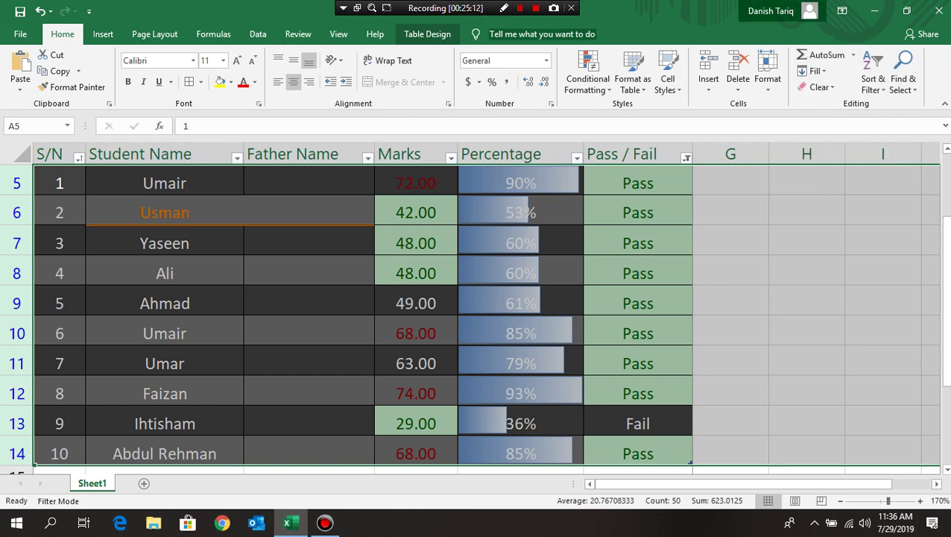
key(Escape)
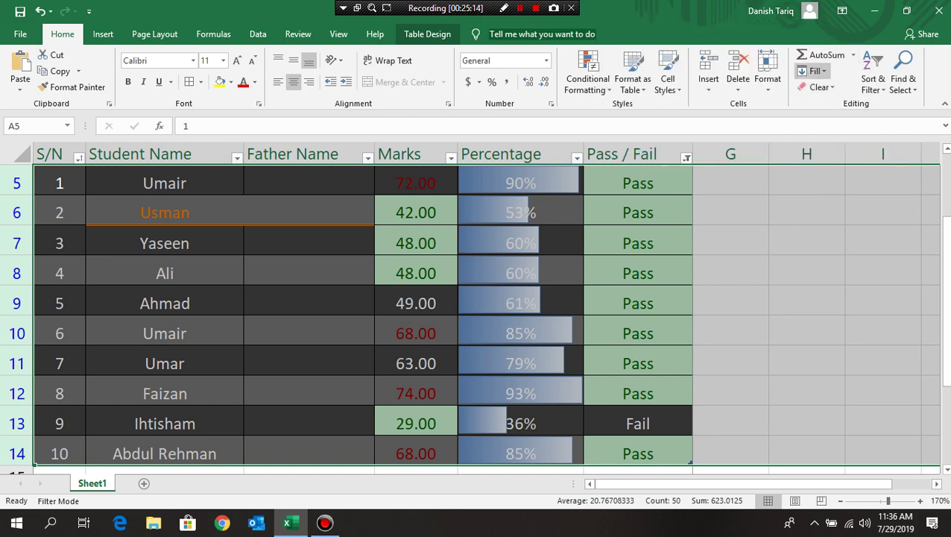
click(815, 71)
key(Escape)
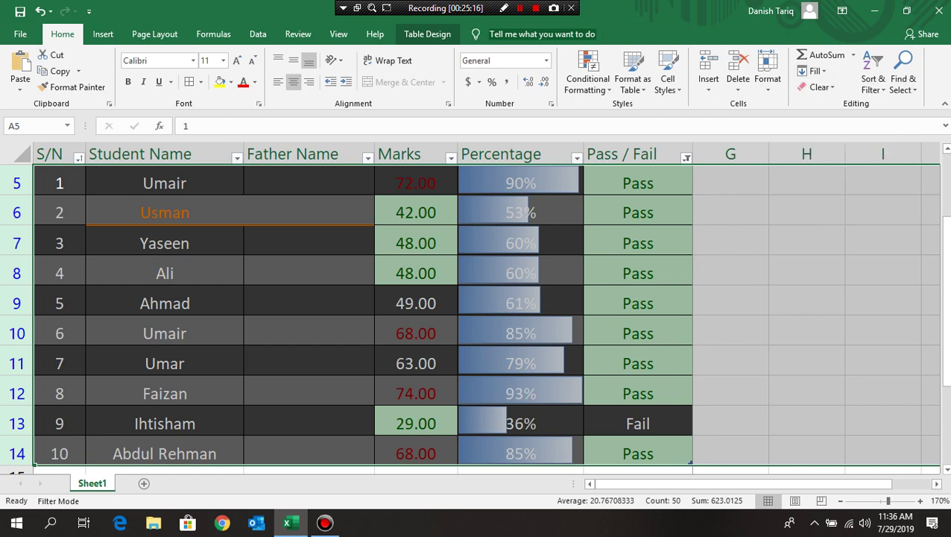
- Close the conditional formatting choices unchanged and select Usman's cell B6
click(587, 78)
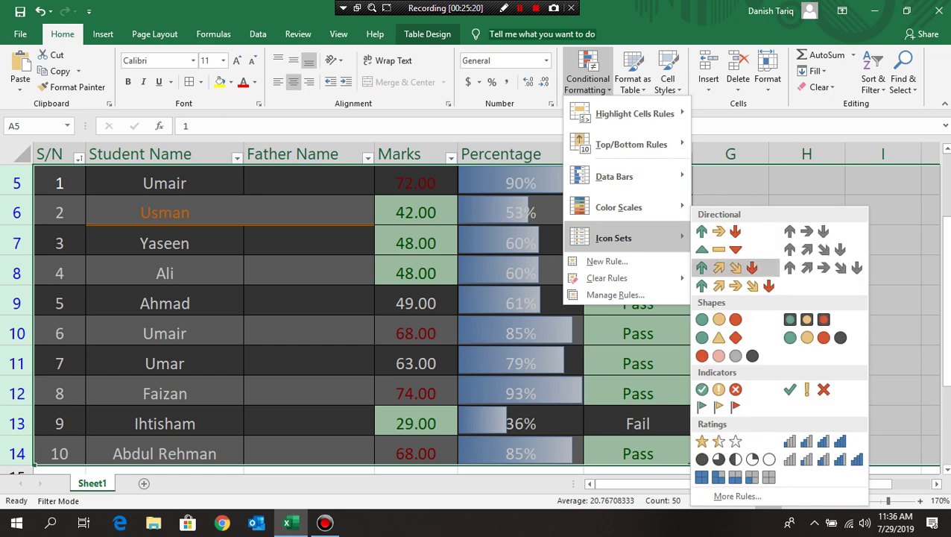
key(Escape)
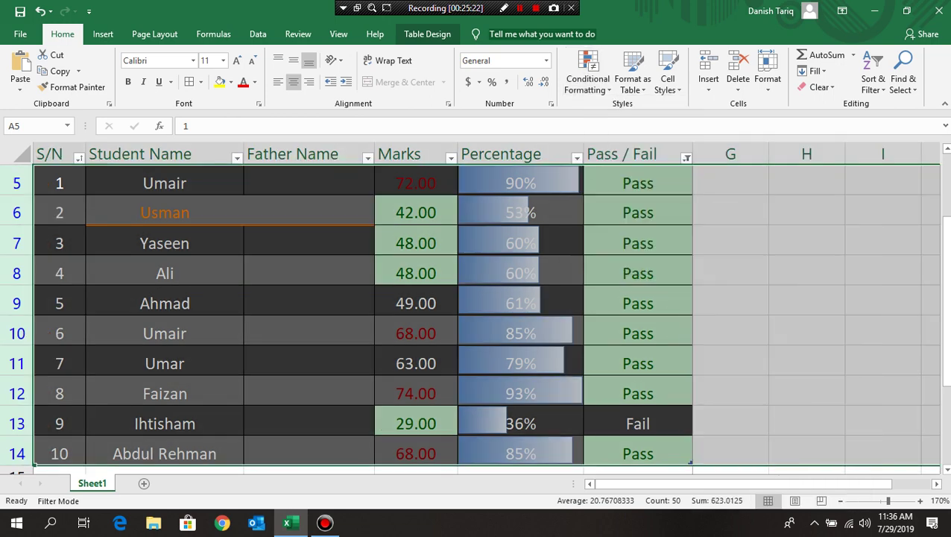
click(309, 243)
click(164, 213)
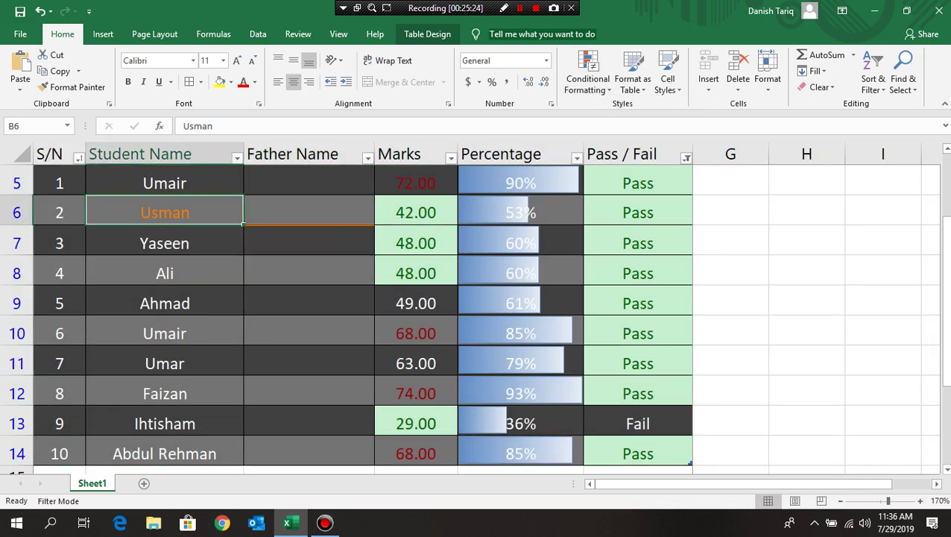
- Apply Clear All to Usman's B6 and Clear Formats to Ahmad's B9
click(819, 86)
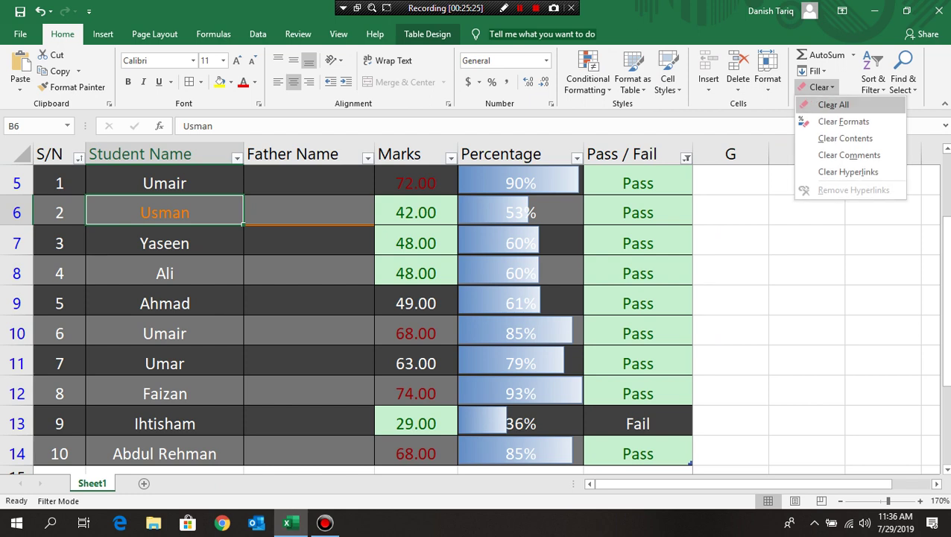
click(831, 105)
click(165, 333)
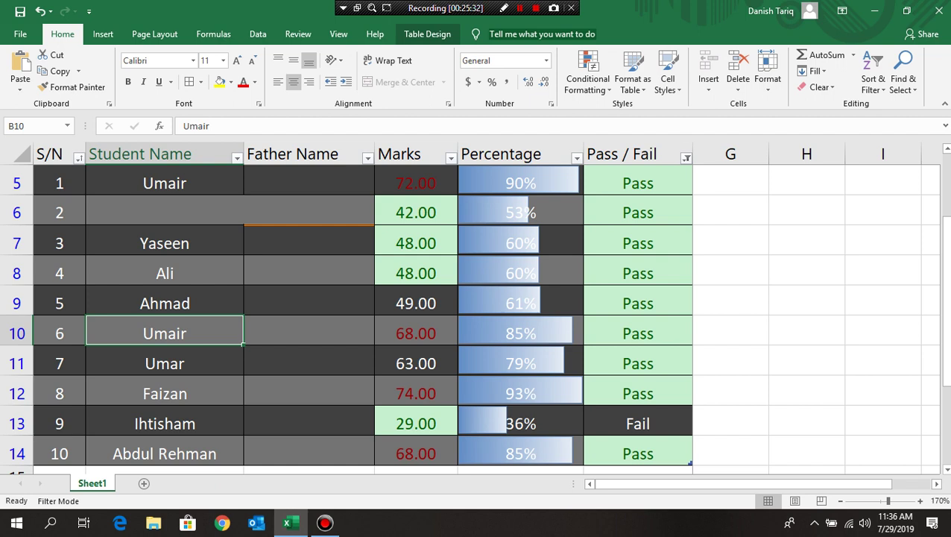
click(165, 304)
click(820, 86)
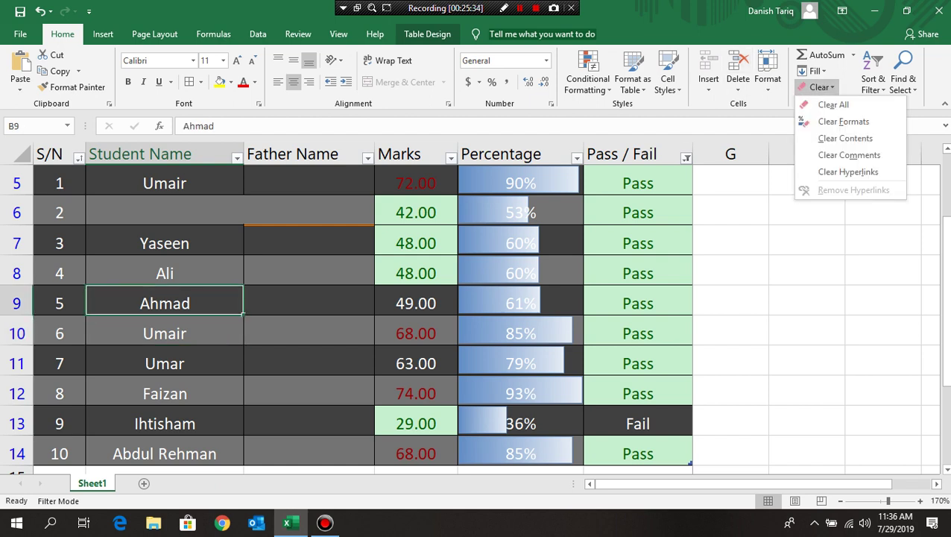
click(843, 121)
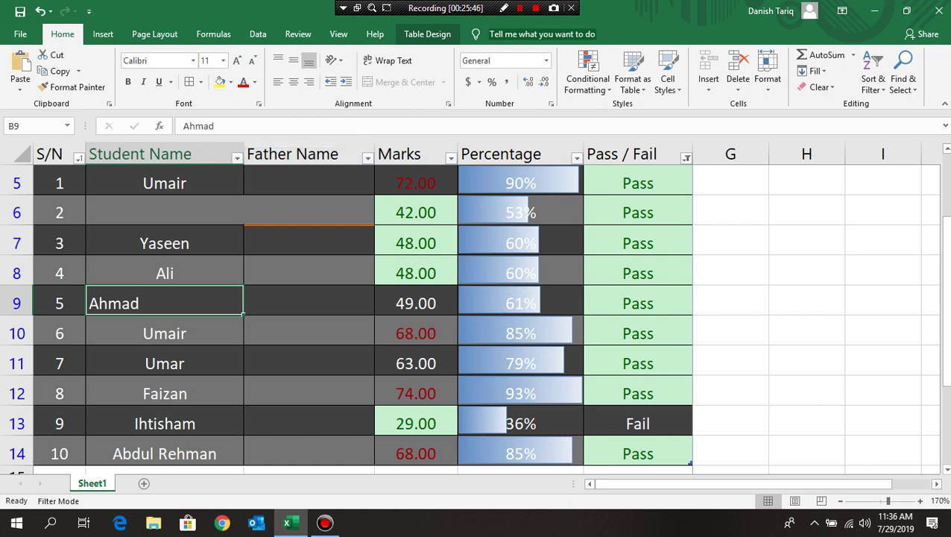
- Try 30-point text for Ahmad with a taller row 9, then clear those formats
click(205, 60)
text(30)
key(Return)
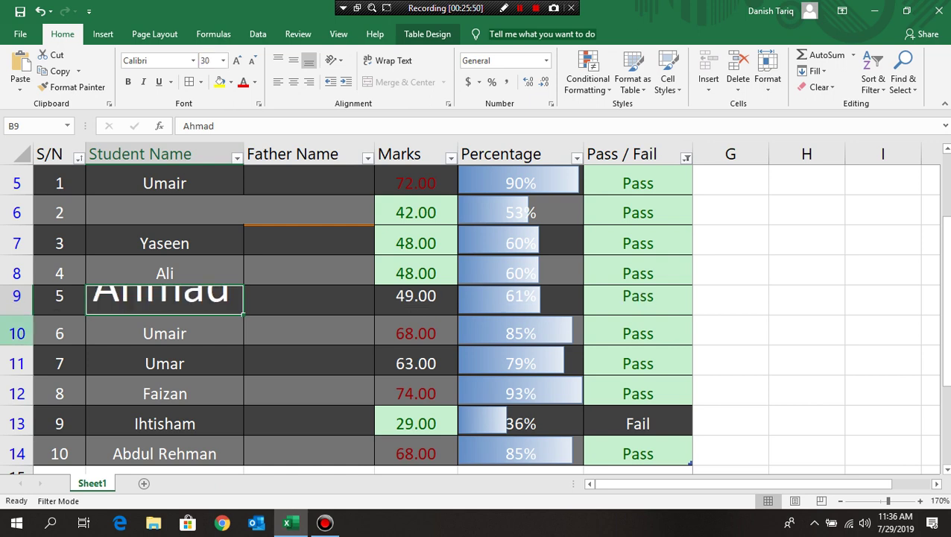
drag(16, 315, 16, 363)
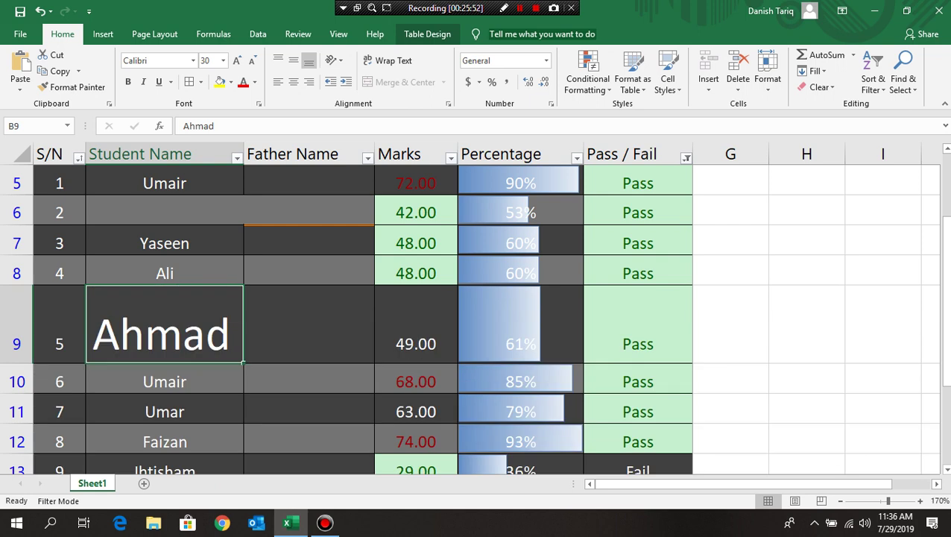
click(309, 324)
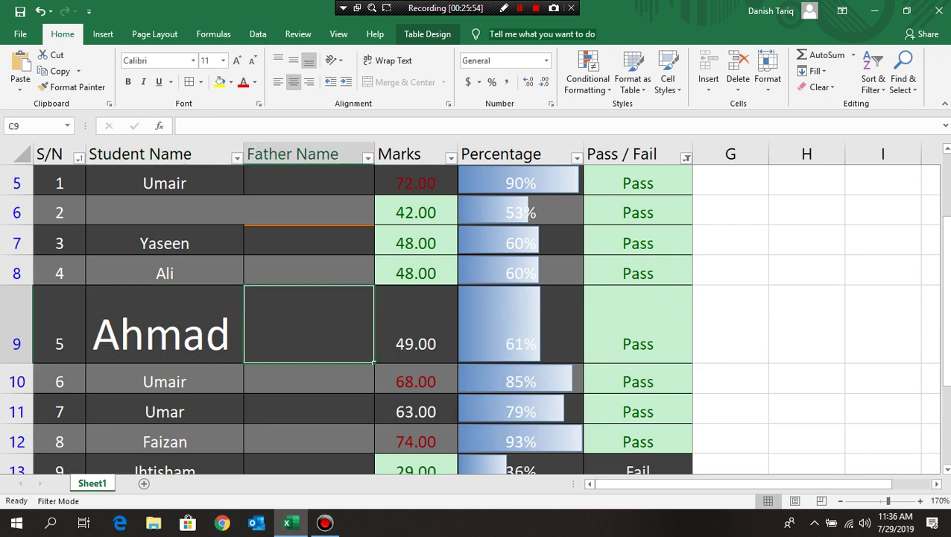
click(164, 325)
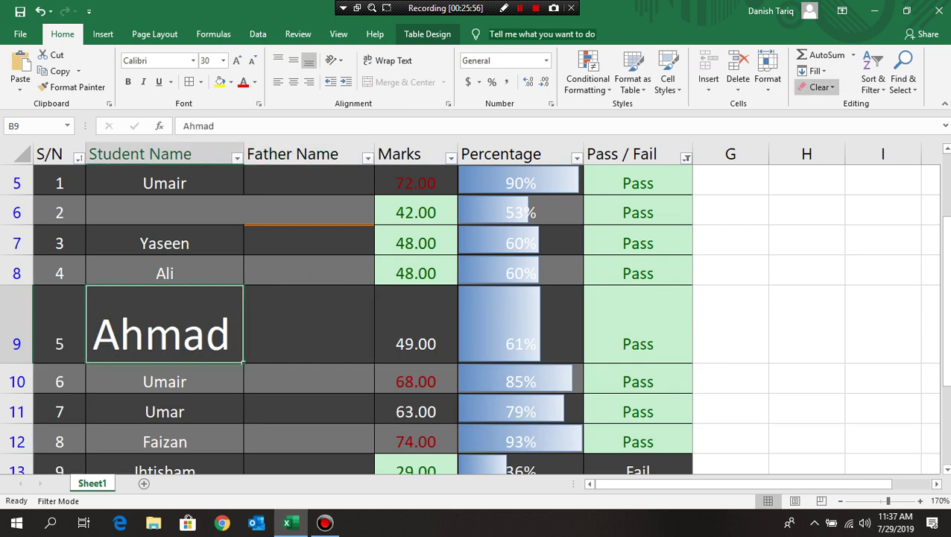
click(820, 87)
click(843, 121)
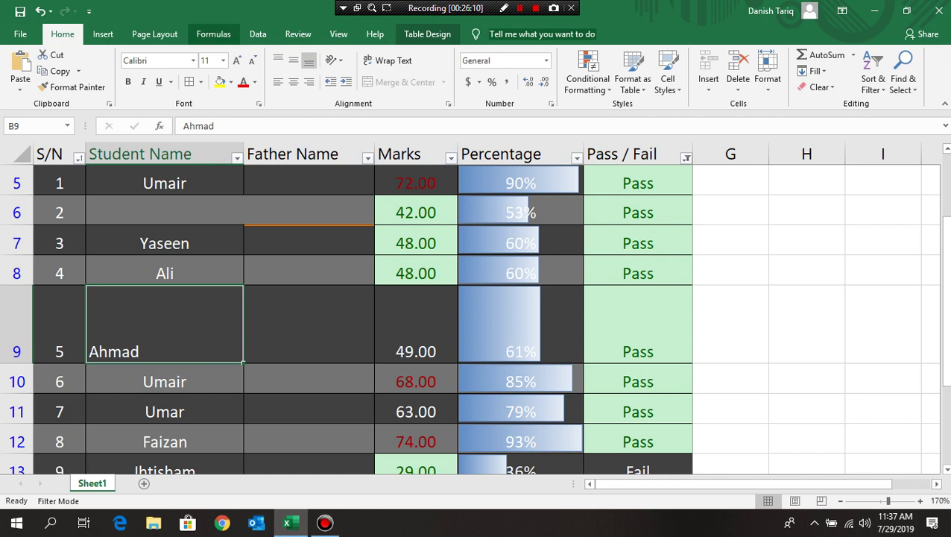
- Make Ahmad's name in B9 22-point red text
text(22)
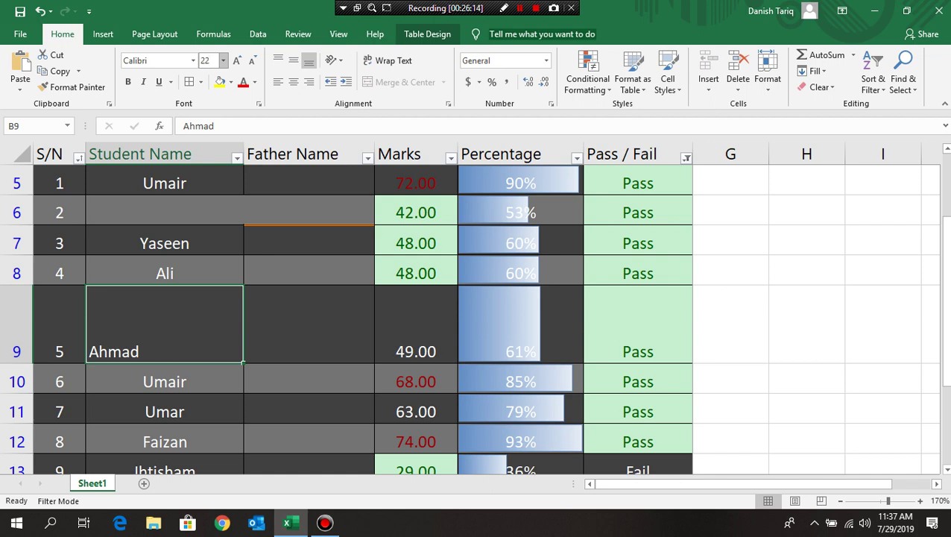
key(Return)
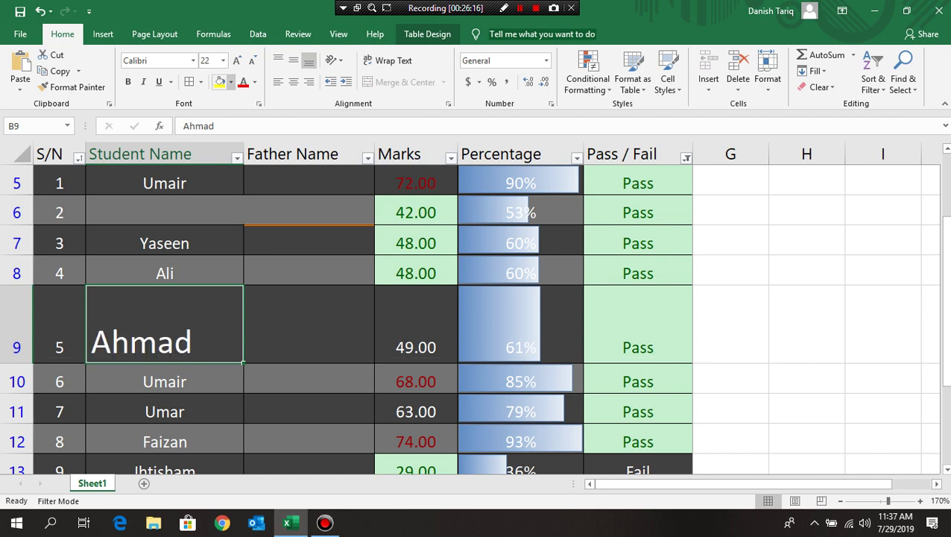
click(243, 82)
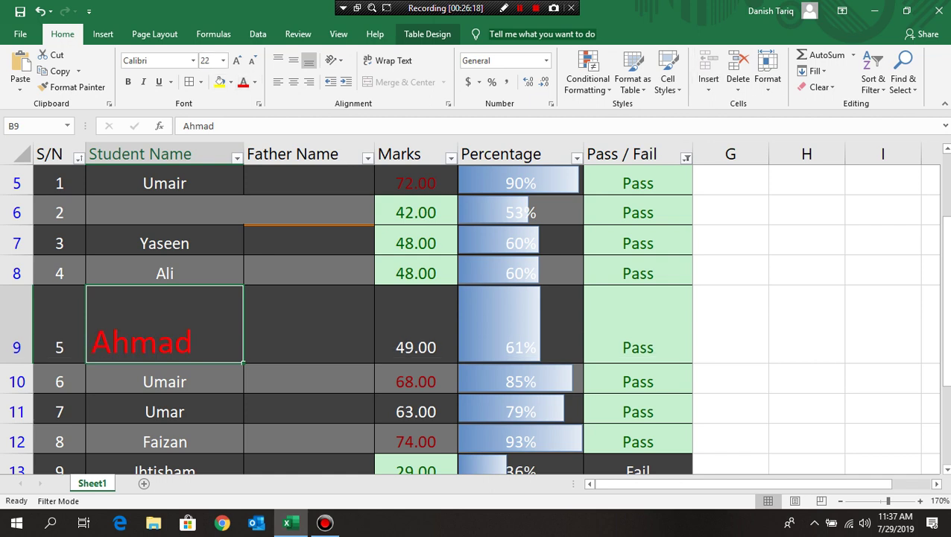
click(768, 78)
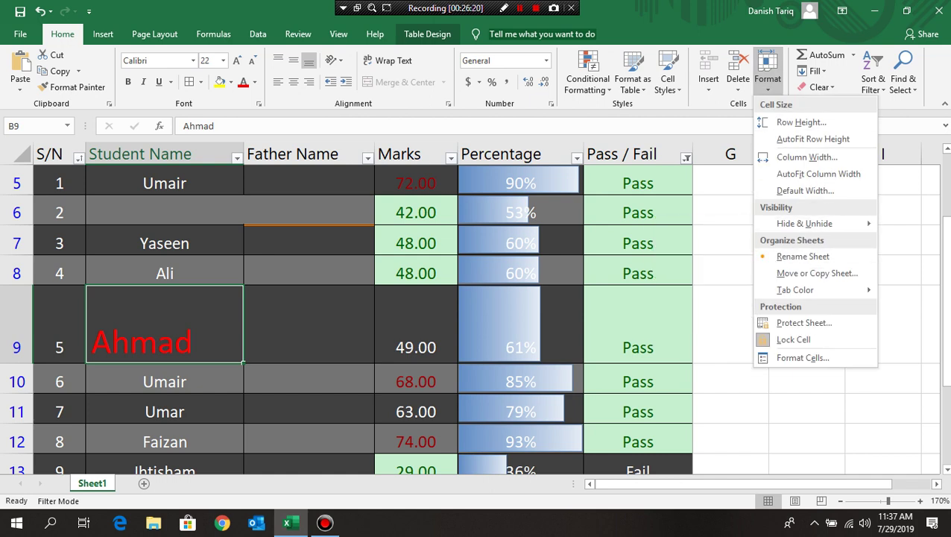
- Clear B9's formats, then undo back to Ahmad's original formatting and row 9 height
click(820, 87)
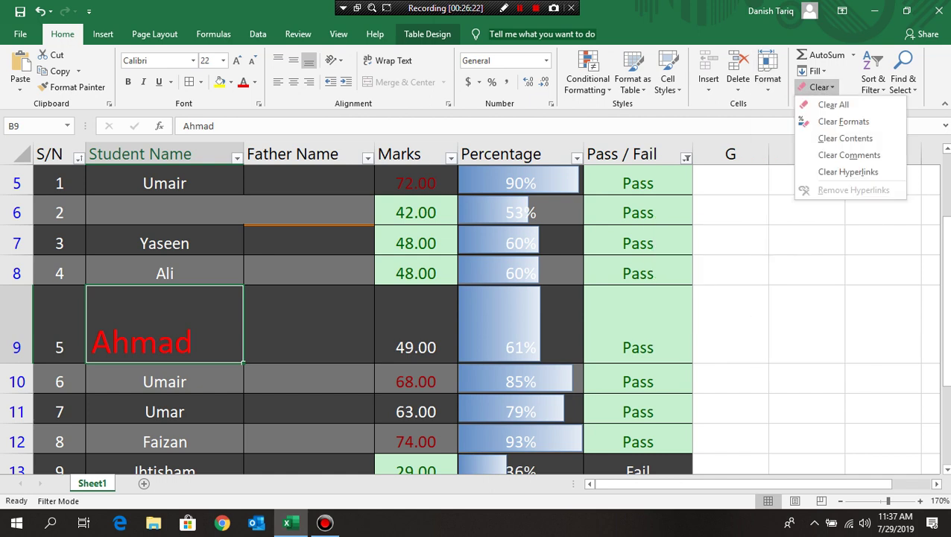
click(843, 121)
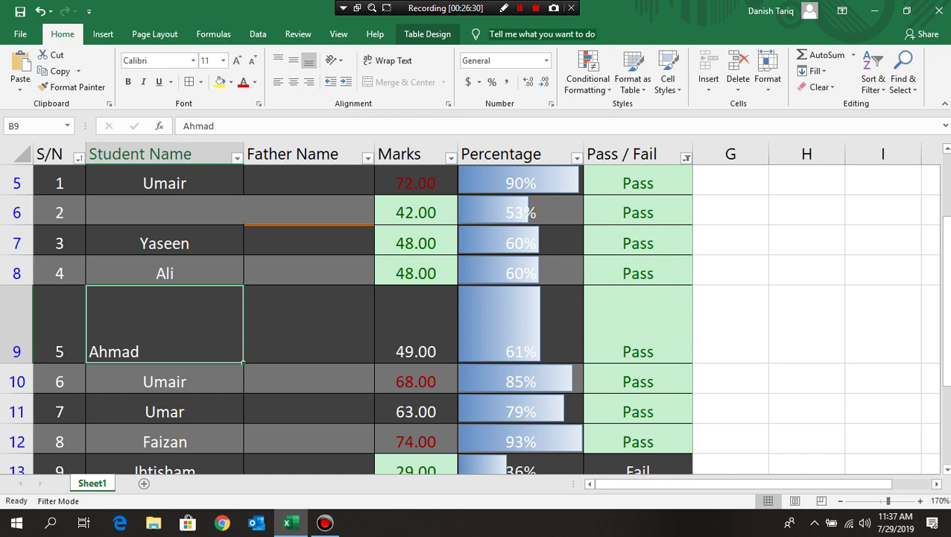
key(ctrl+y)
key(ctrl+y)
key(ctrl+z)
key(ctrl+z)
key(ctrl+y)
key(ctrl+z)
key(ctrl+z)
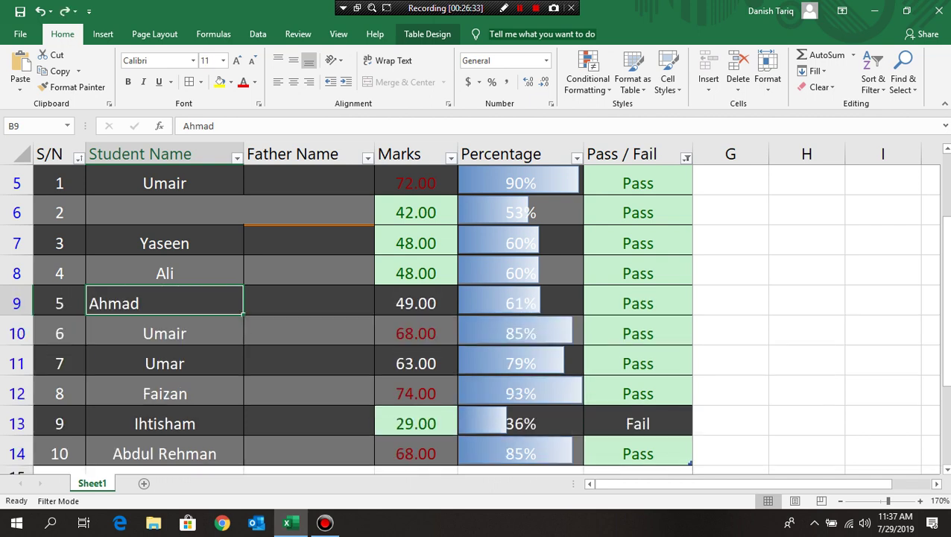
key(ctrl+z)
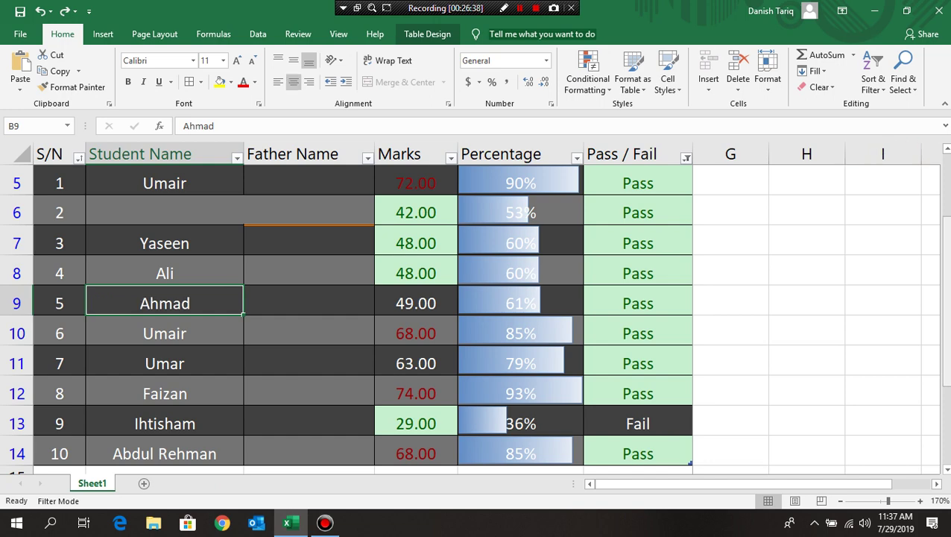
- Reapply the filter, then include Fail in the Pass / Fail filter so all ten students show
drag(946, 299, 945, 252)
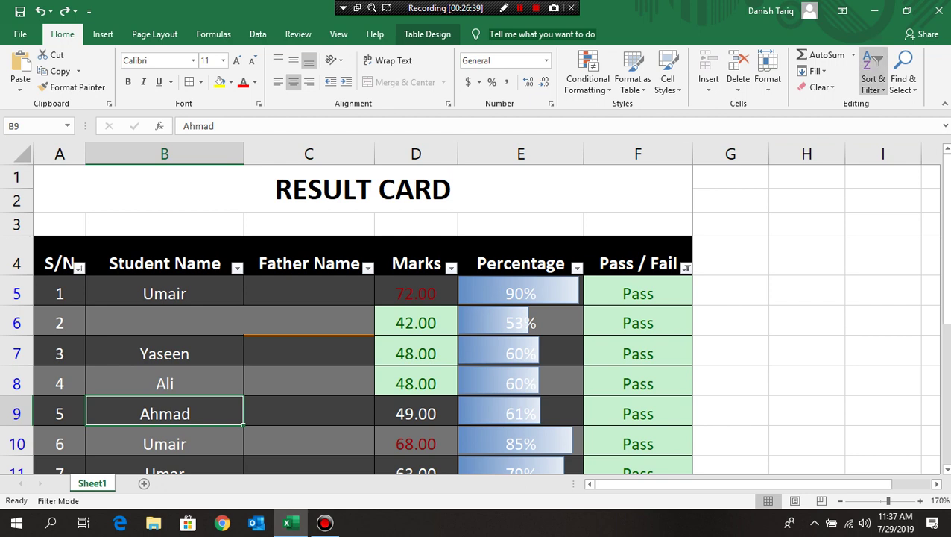
click(873, 80)
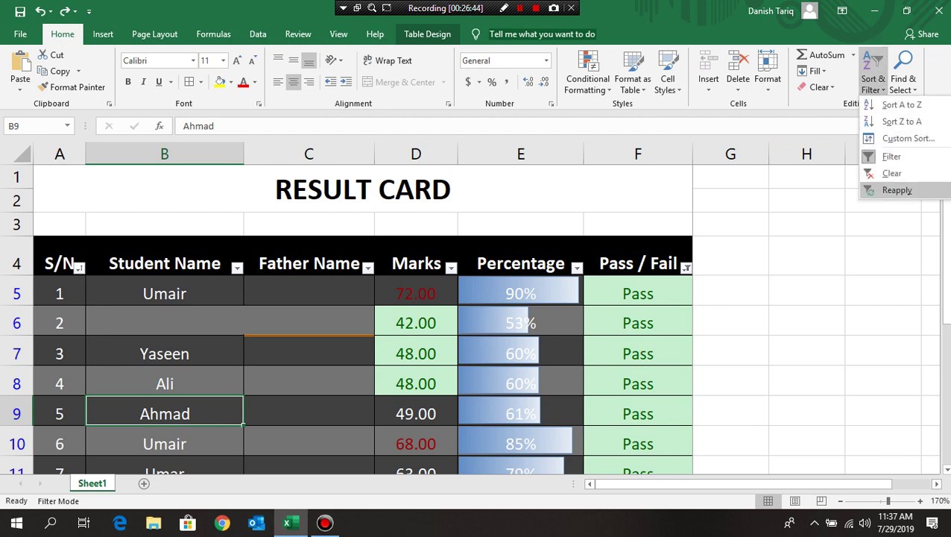
click(897, 190)
scroll(944, 239, down, 1)
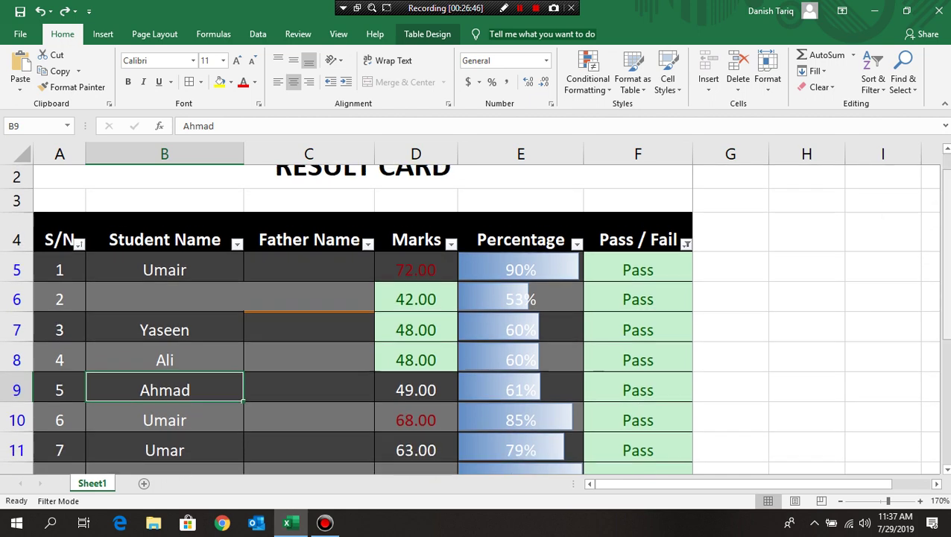
click(686, 244)
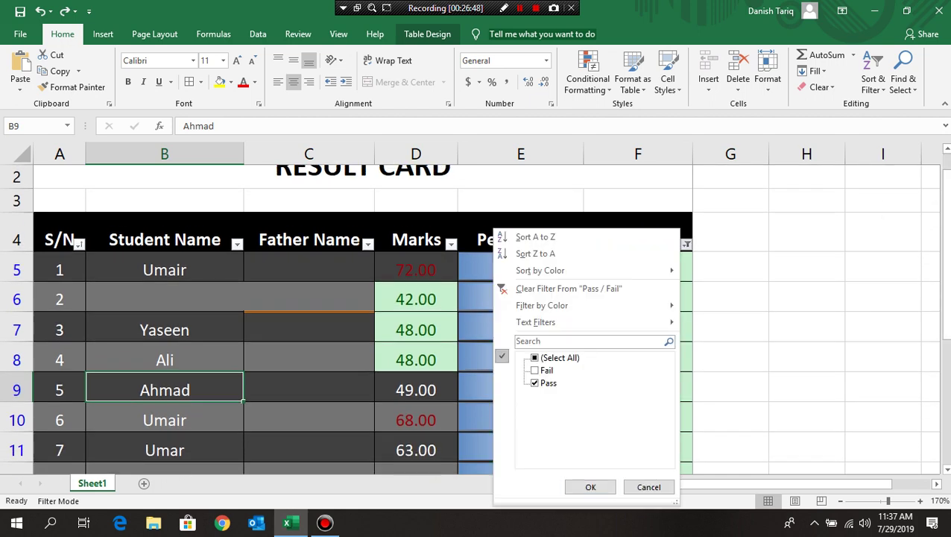
click(547, 371)
click(591, 487)
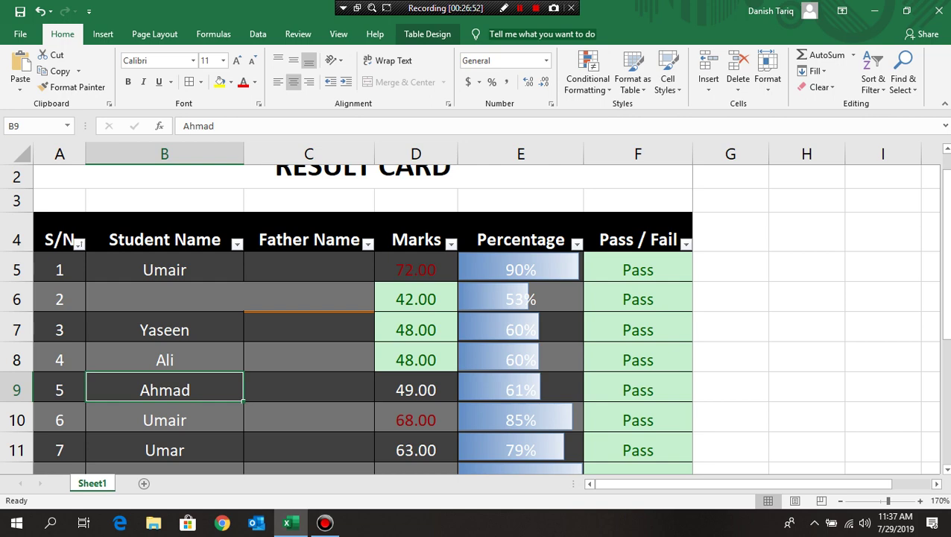
drag(946, 253, 945, 301)
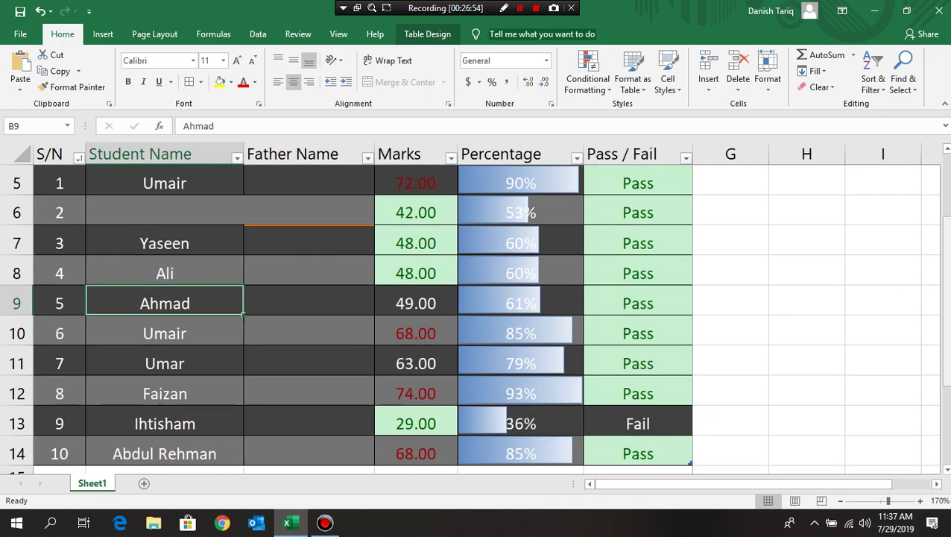
- Enter ALi in the empty name cell B6 and centre it horizontally and vertically
click(164, 213)
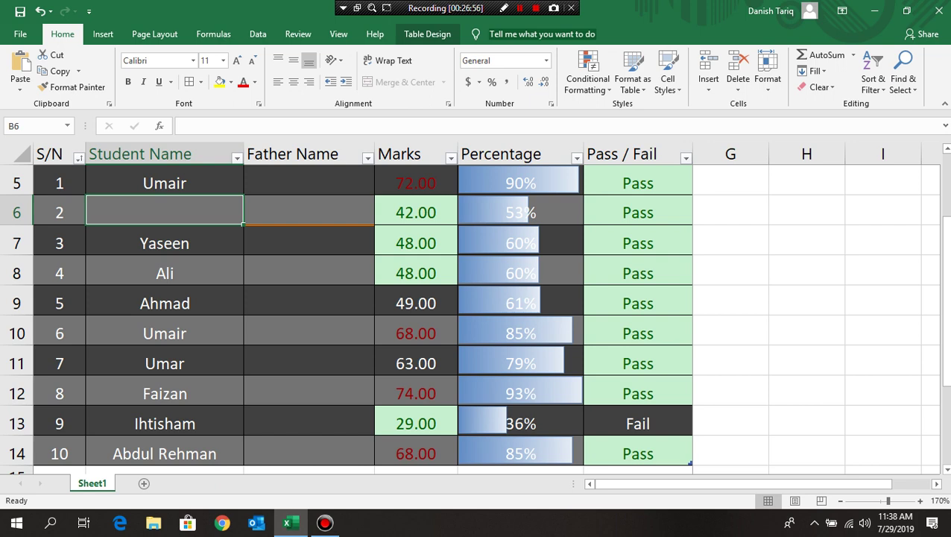
text(ALi)
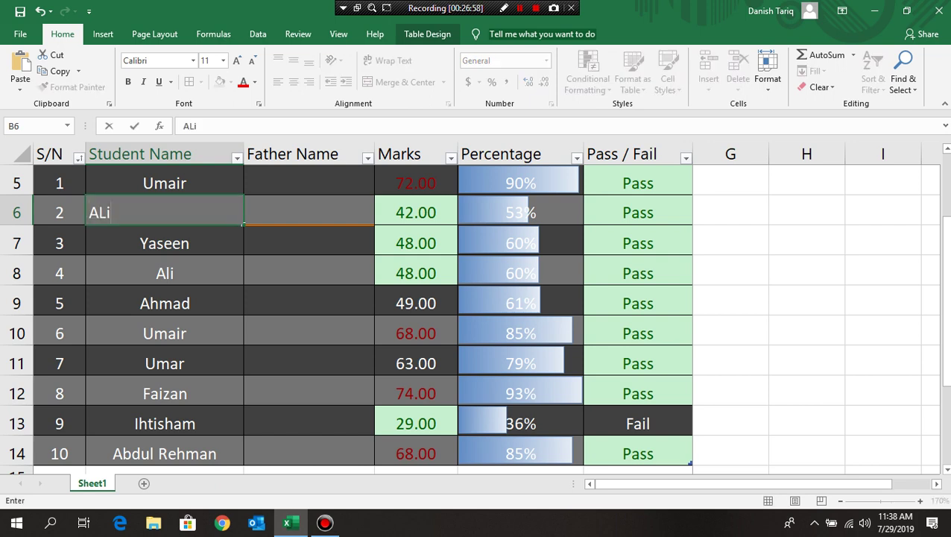
key(Return)
click(164, 212)
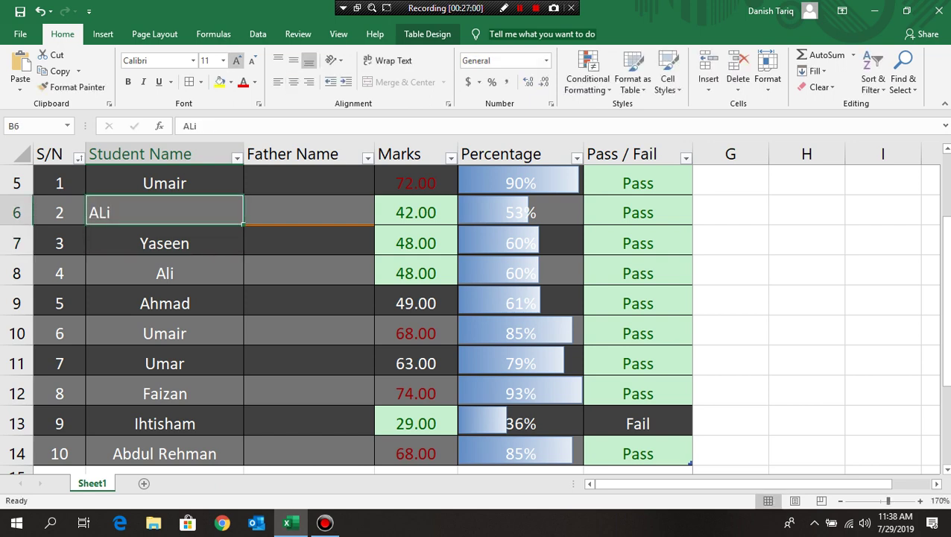
click(293, 82)
click(293, 60)
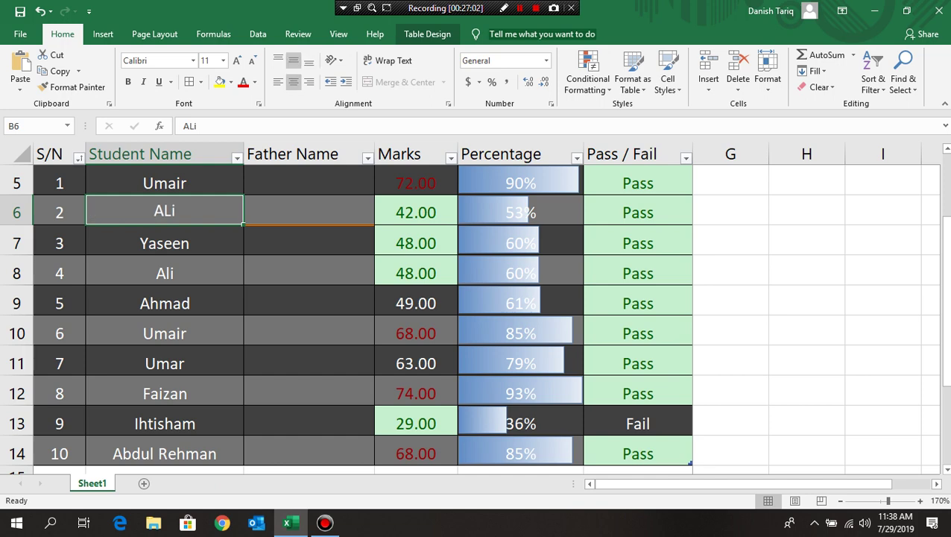
drag(945, 238, 946, 223)
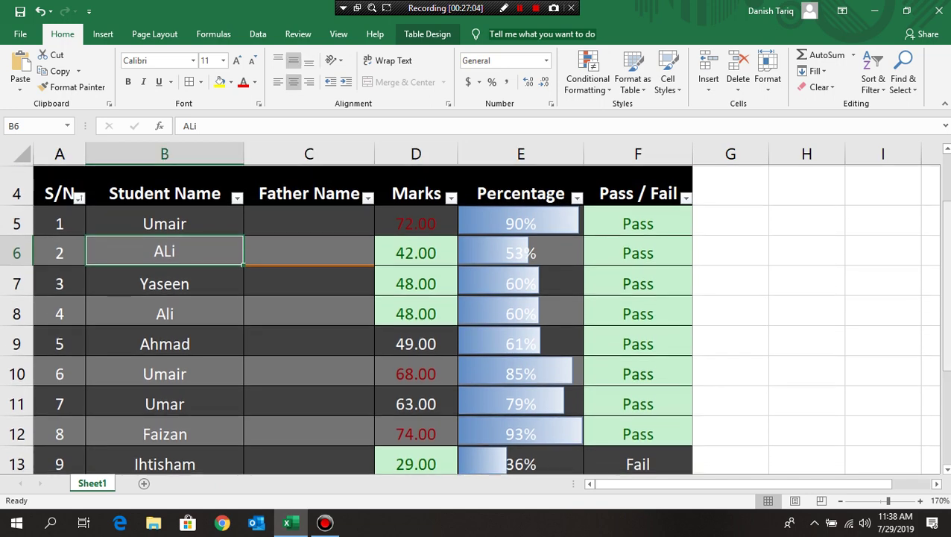
- Sort the student names A to Z, after checking the Marks column's sort options
click(237, 196)
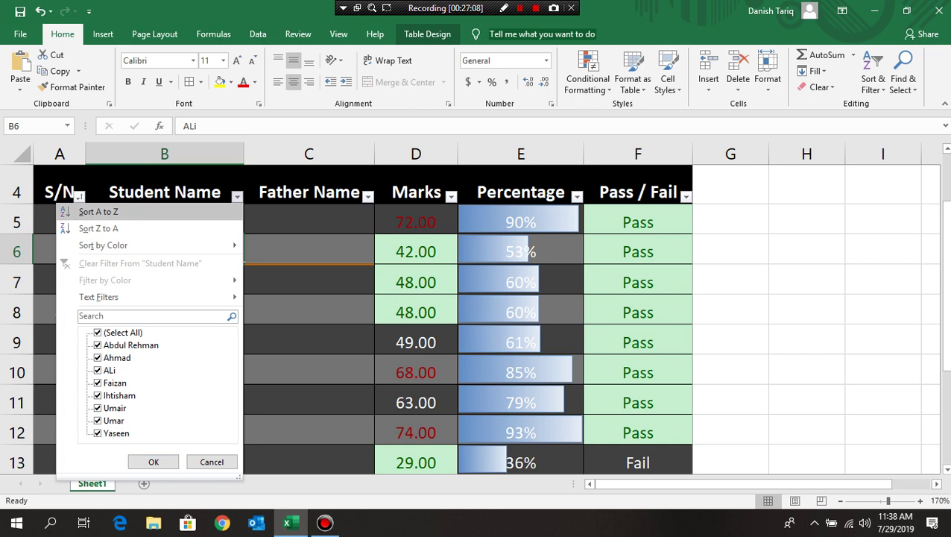
click(98, 211)
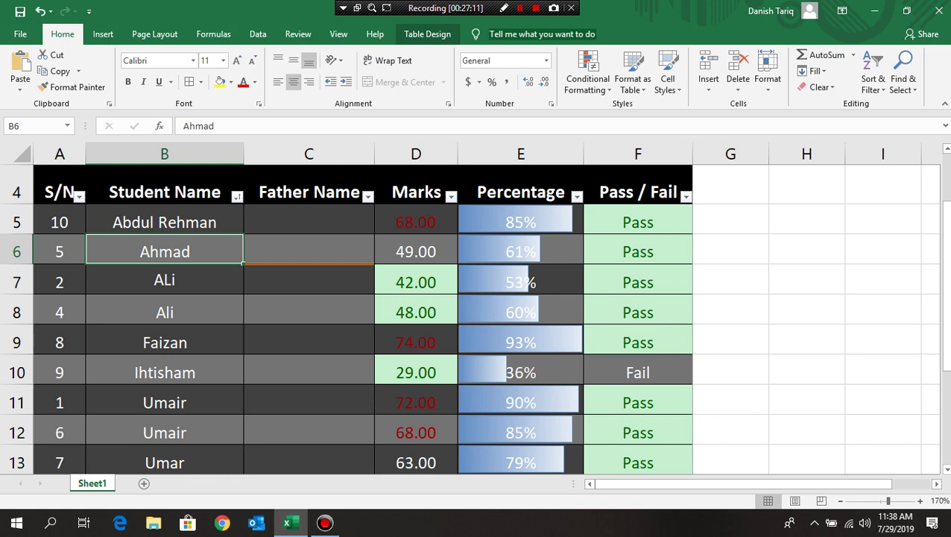
drag(946, 224, 946, 225)
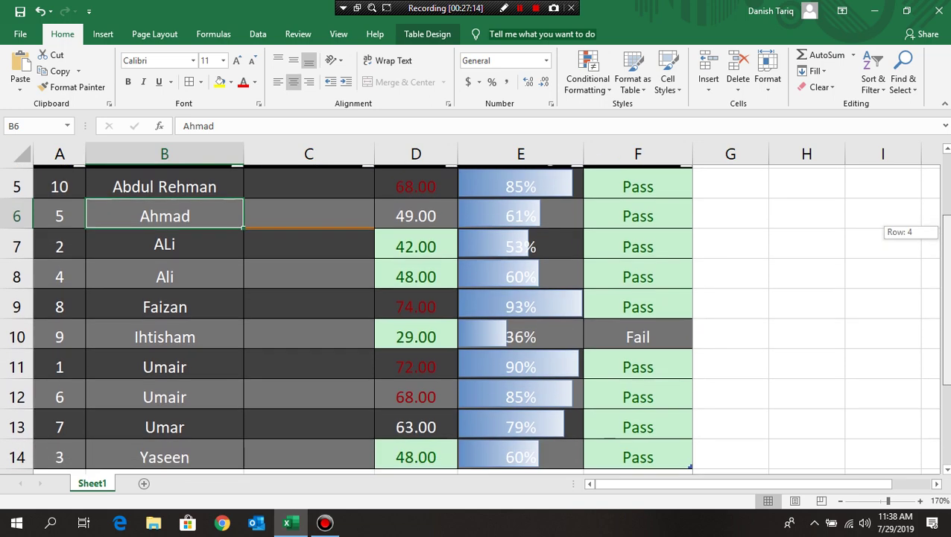
scroll(477, 321, up, 1)
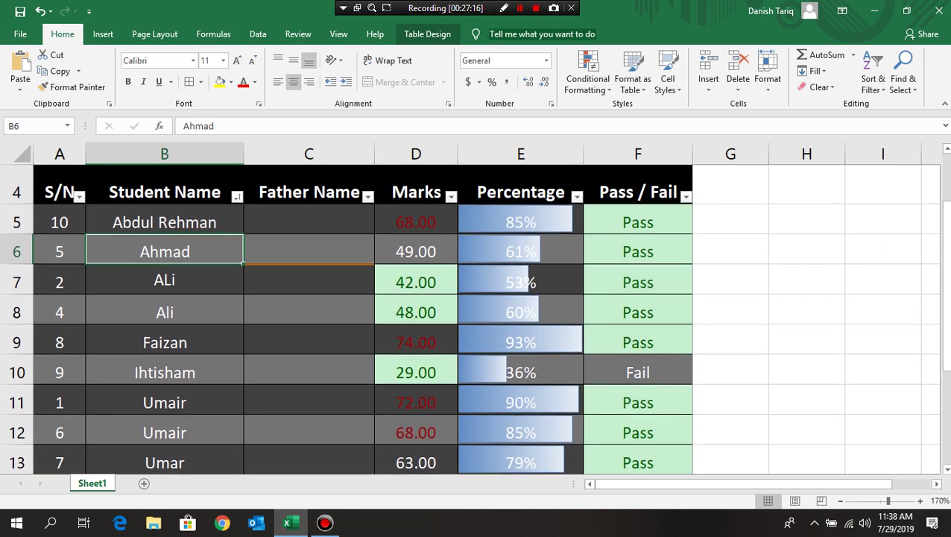
click(450, 195)
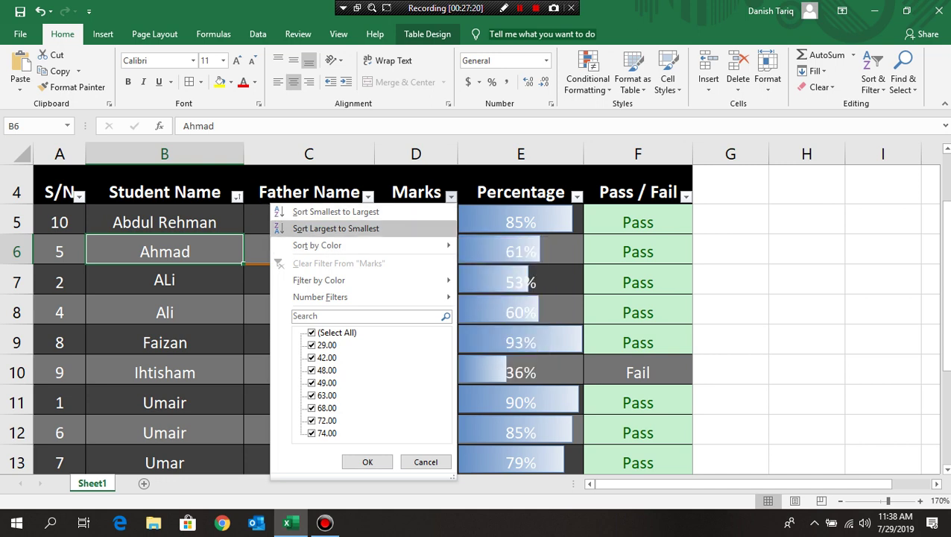
click(368, 461)
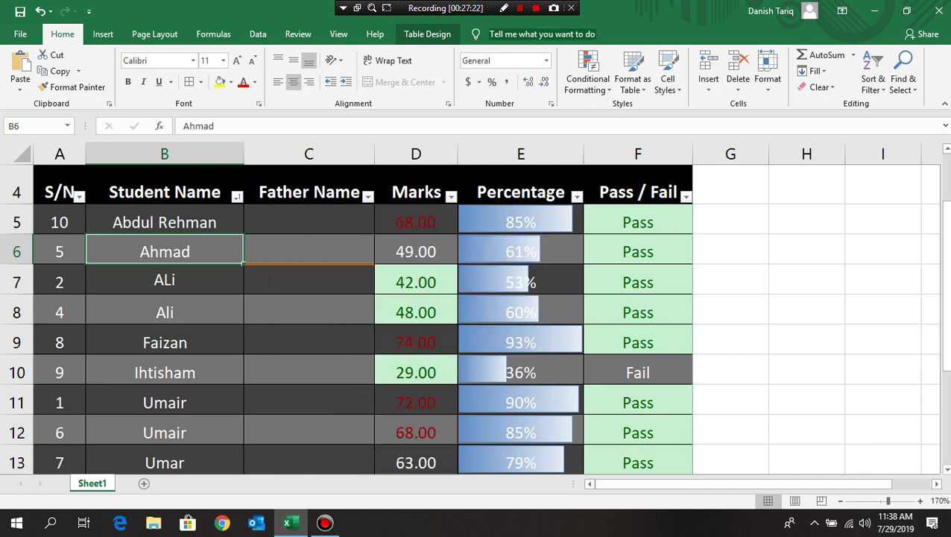
click(236, 196)
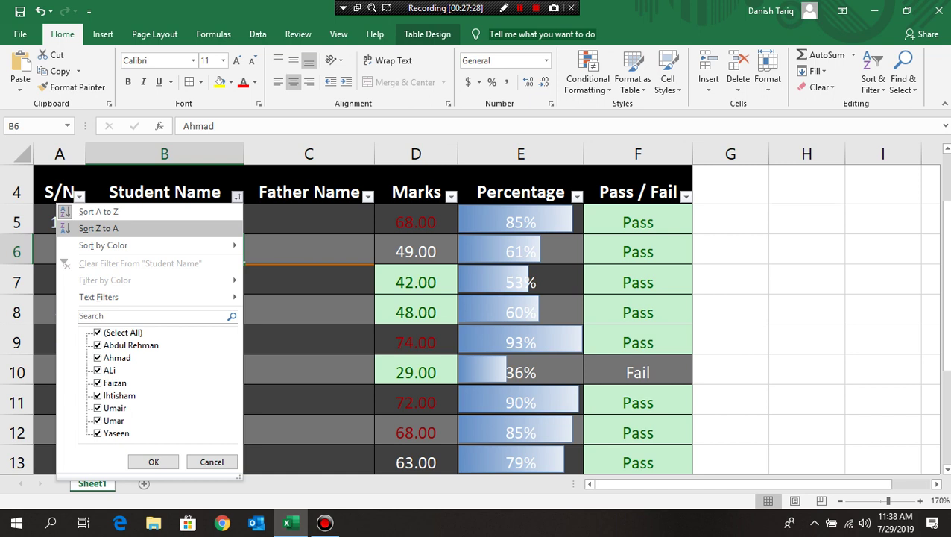
click(153, 462)
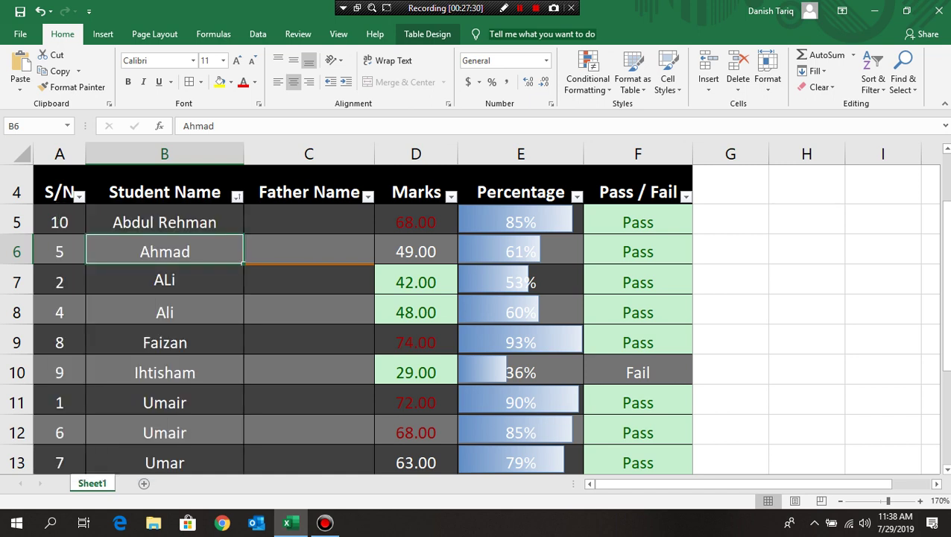
- Check the sorted names down to Ihtisham, then re-sort Student Name Z to A
click(164, 222)
click(164, 251)
click(164, 281)
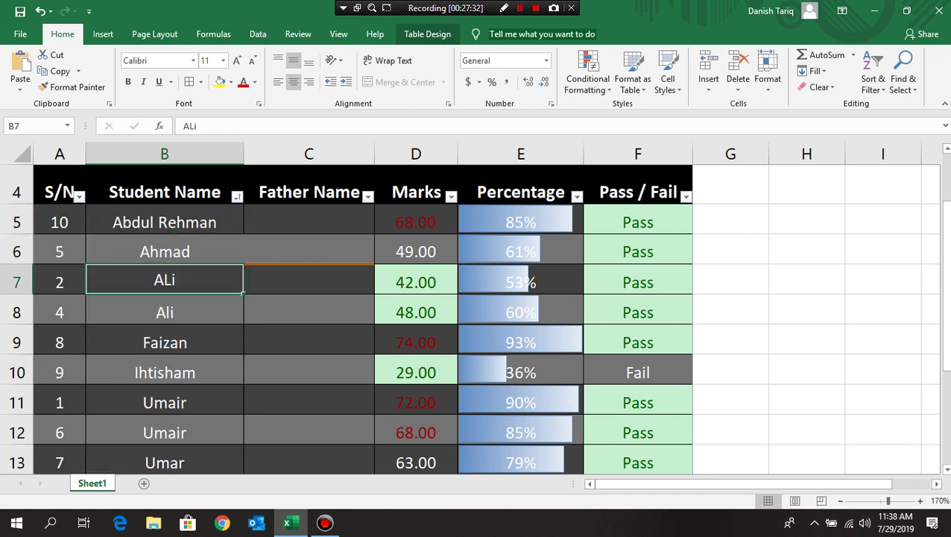
click(164, 343)
click(164, 372)
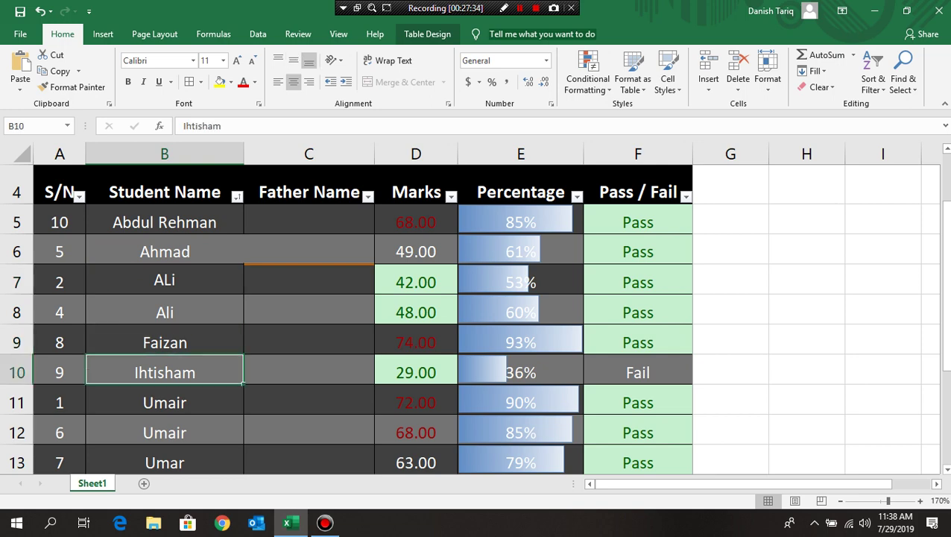
click(236, 196)
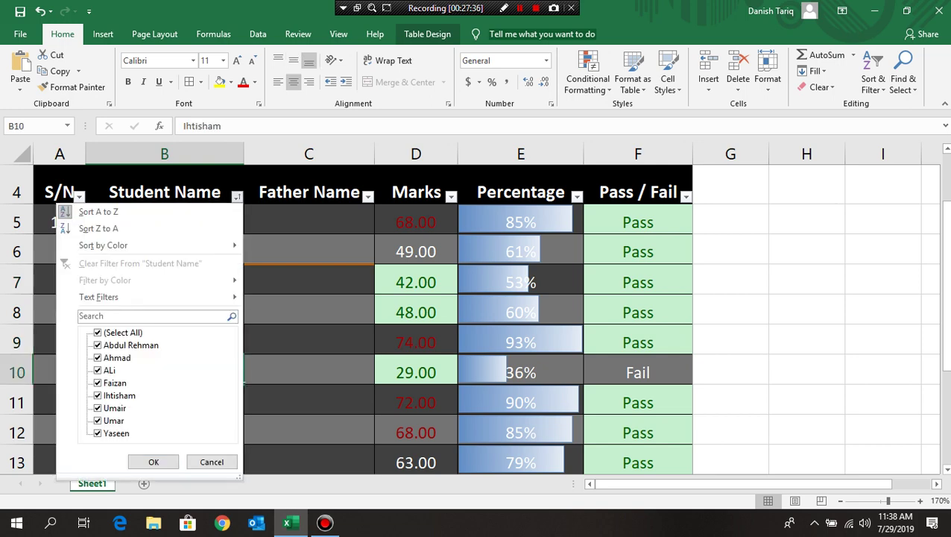
click(98, 228)
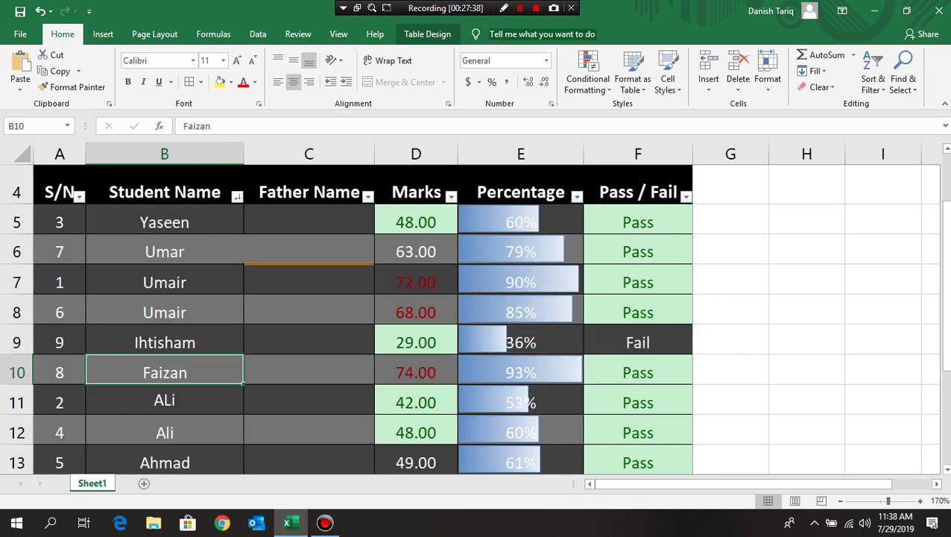
- Use Find & Select > Find to search the sheet for Umair
drag(945, 216, 946, 220)
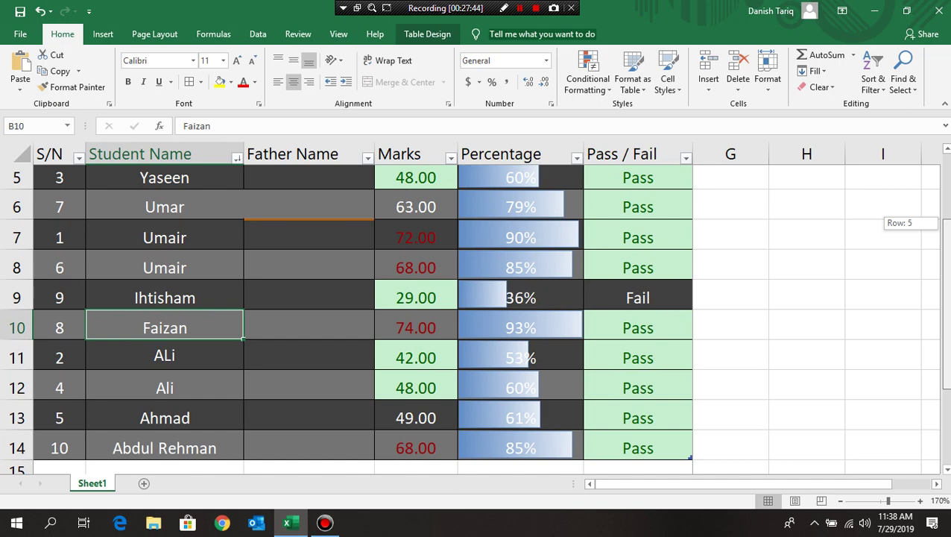
drag(945, 220, 946, 213)
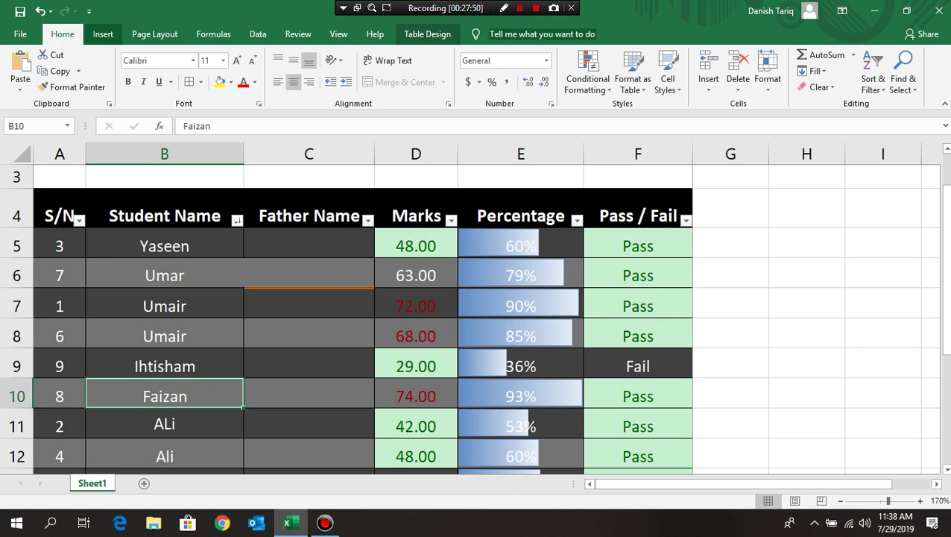
click(103, 33)
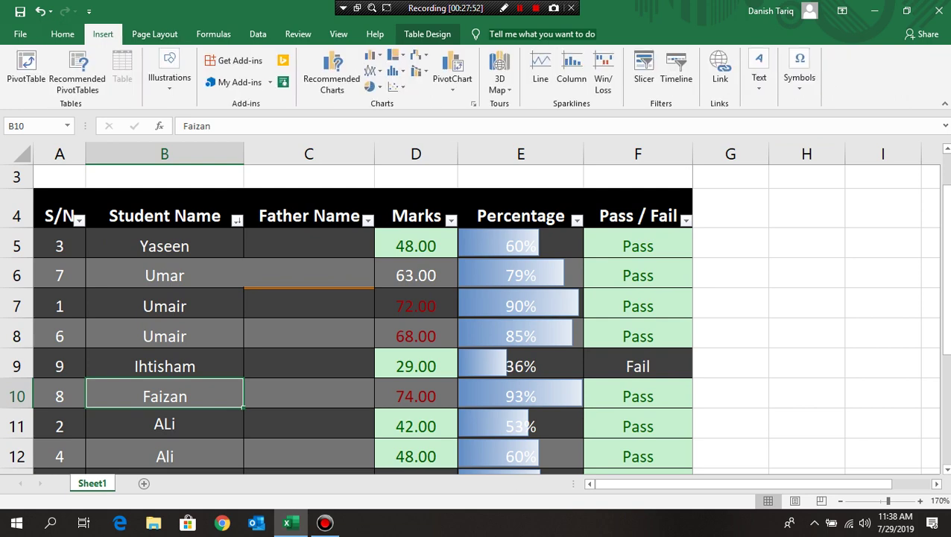
click(63, 34)
click(903, 75)
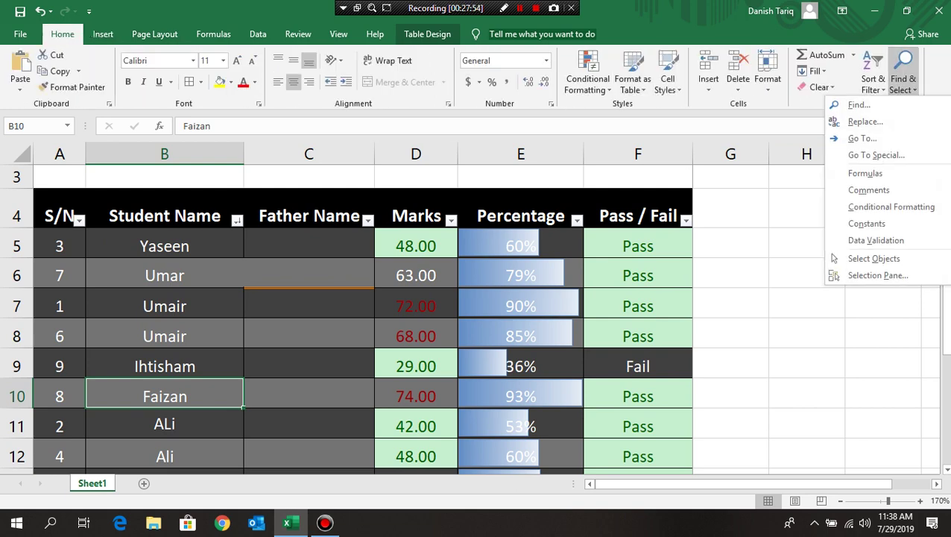
click(858, 105)
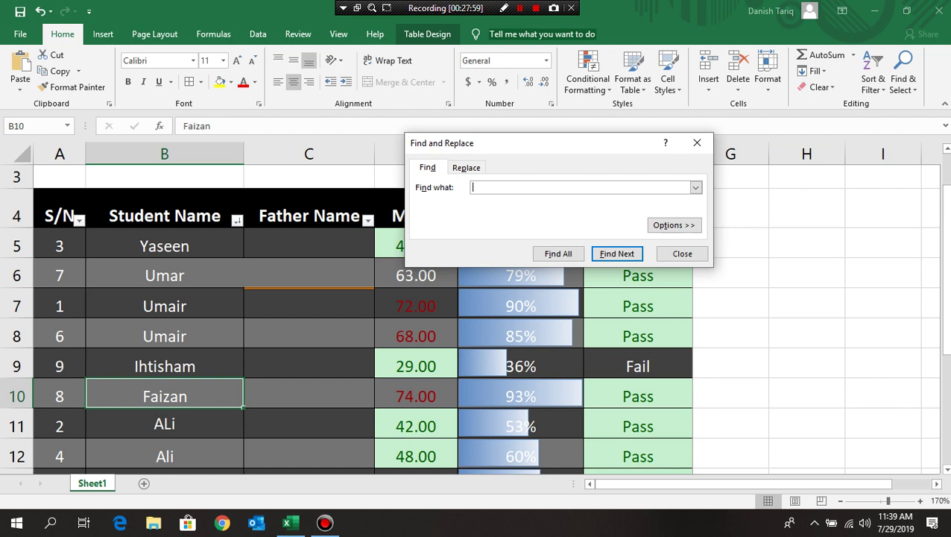
text(Umair)
key(Return)
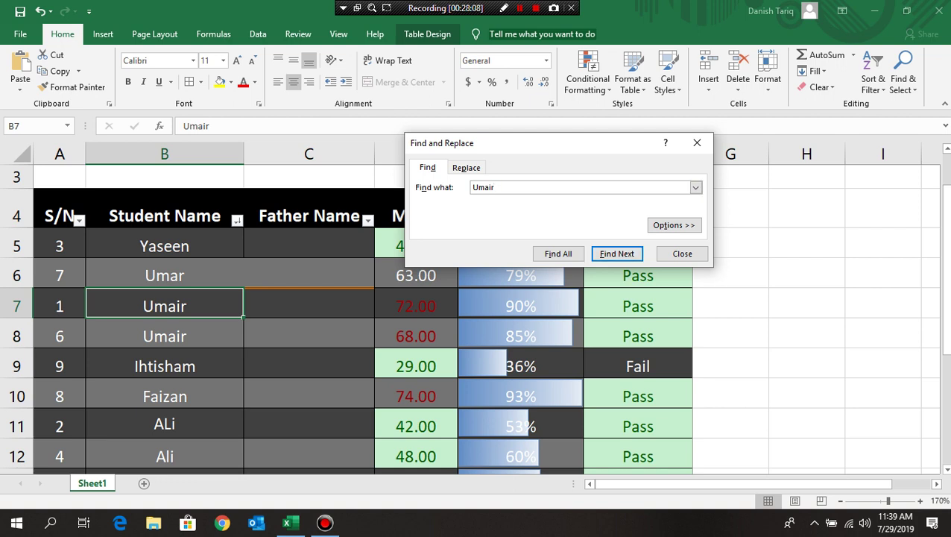
- Search for Yaseen instead, locating it in B5, and close the dialog
click(495, 188)
key(BackSpace)
key(BackSpace)
key(BackSpace)
key(BackSpace)
key(BackSpace)
text(Yasee)
text(n)
key(Return)
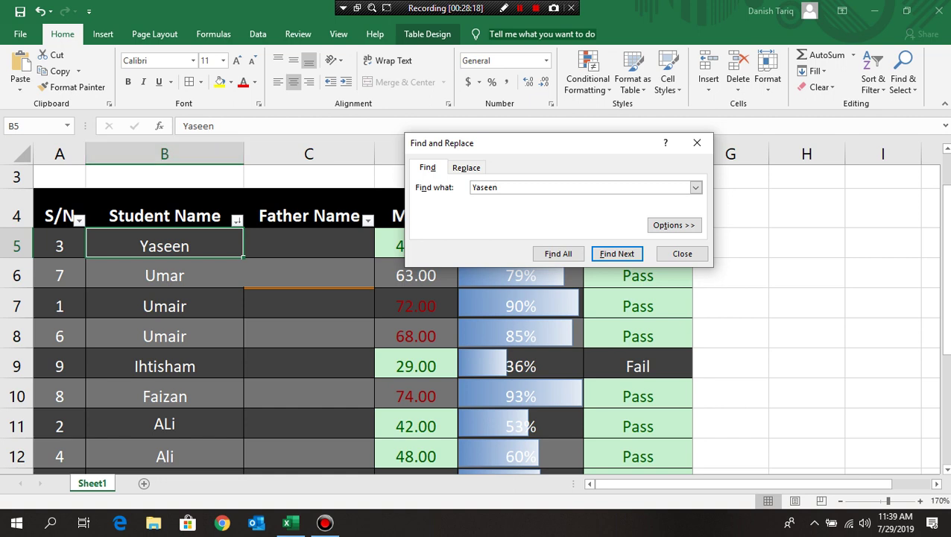
click(682, 253)
- Replace Yaseen with Ayesha in cell B5 and close the Find and Replace dialog
click(903, 75)
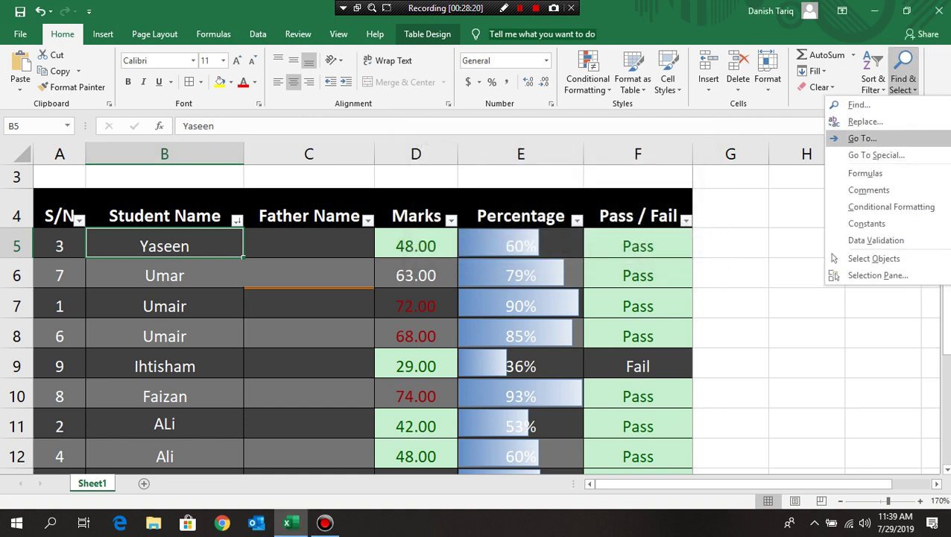
click(809, 121)
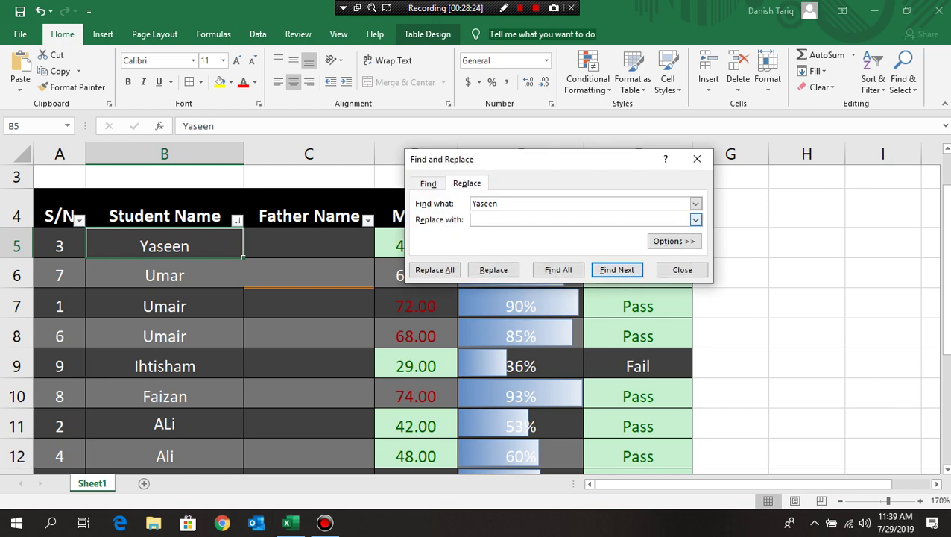
text(AYesha)
key(BackSpace)
key(BackSpace)
key(BackSpace)
key(BackSpace)
key(BackSpace)
text(yesha)
key(alt+r)
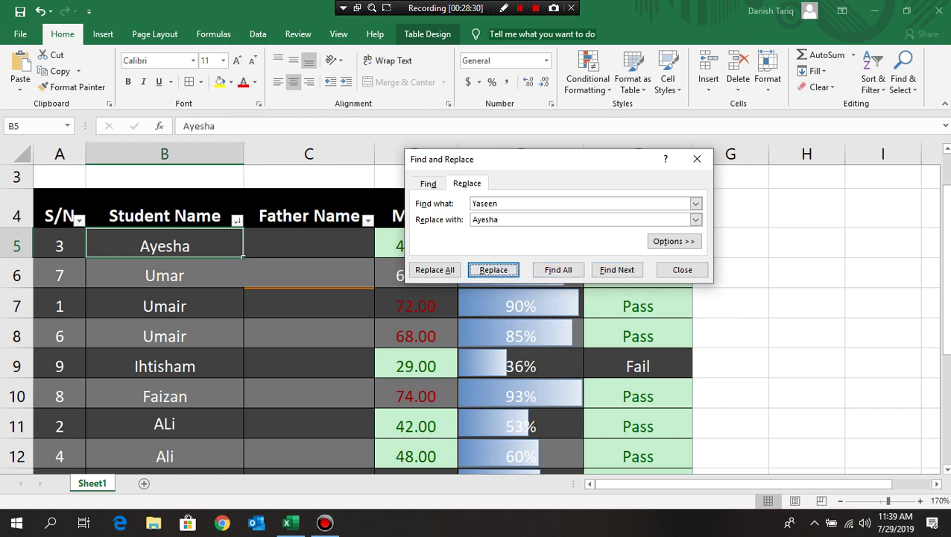
key(Escape)
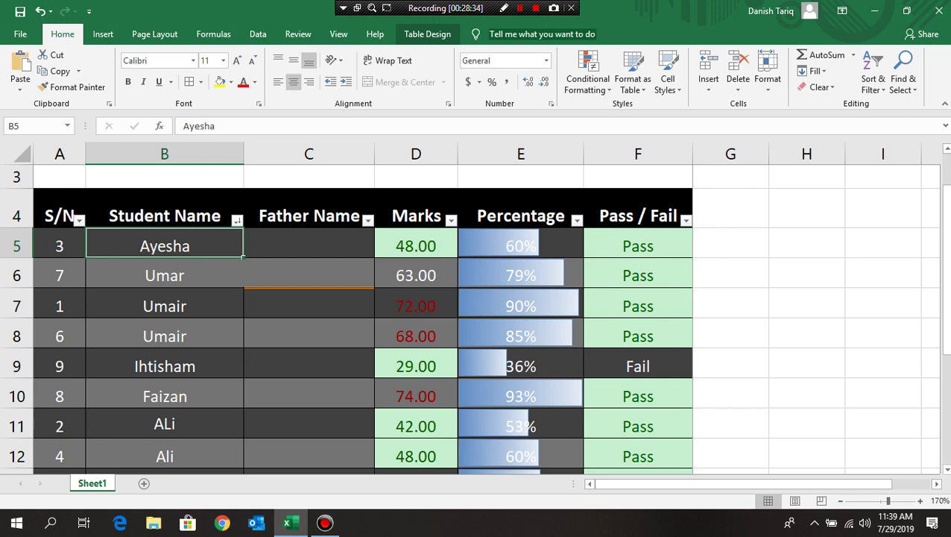
click(103, 34)
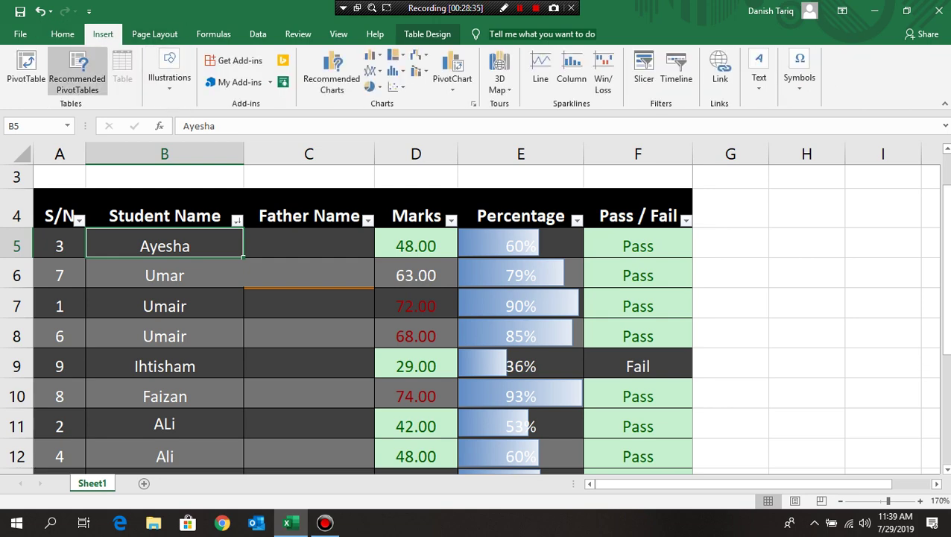